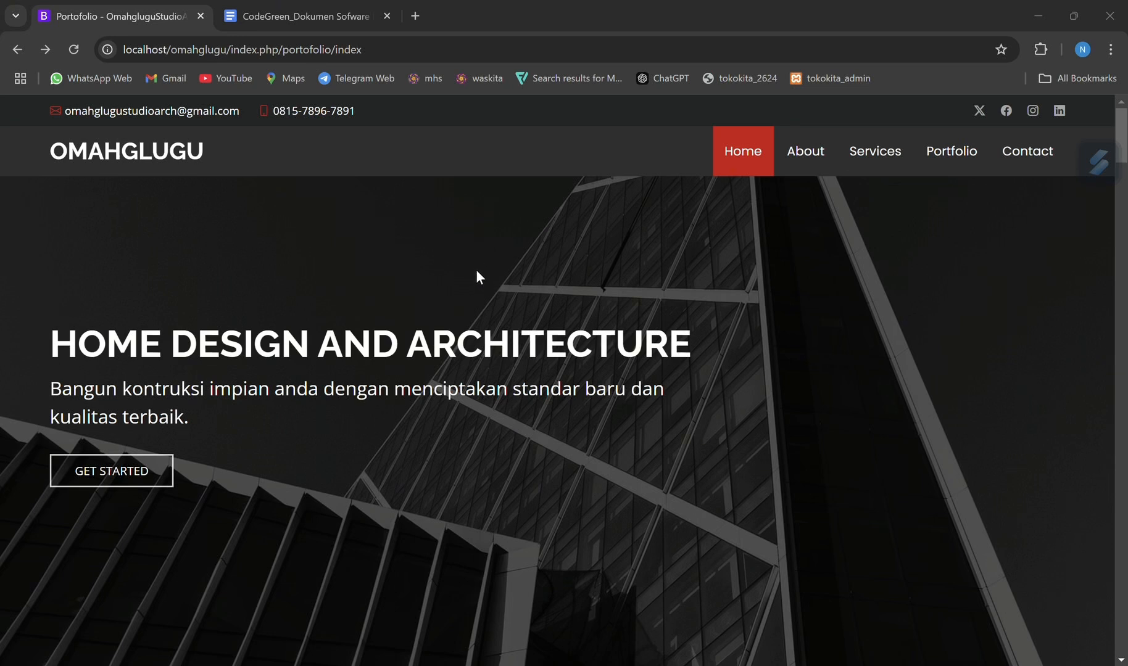
Switch to the requirement specification document and highlight the CTA (Call to Action) heading in the feature descriptions
left_click(308, 10)
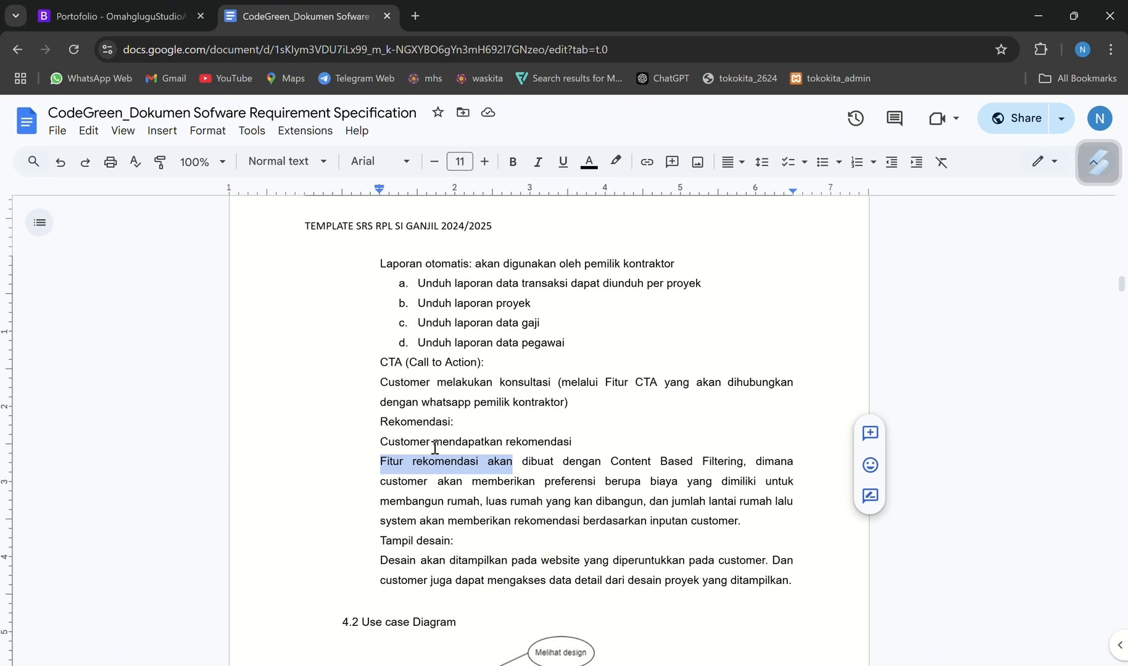
left_click_drag(378, 364, 519, 366)
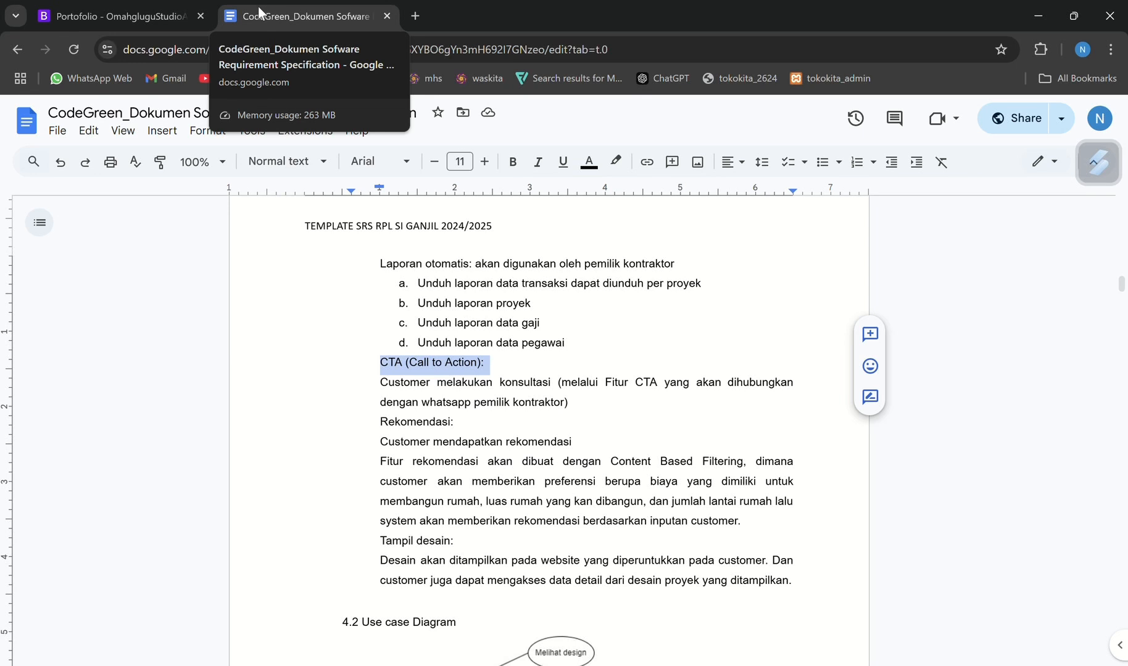
Follow the Free Consultation "Call To Action" link on the Omahglugu site, decline opening the WhatsApp application, and return to the site
left_click(114, 16)
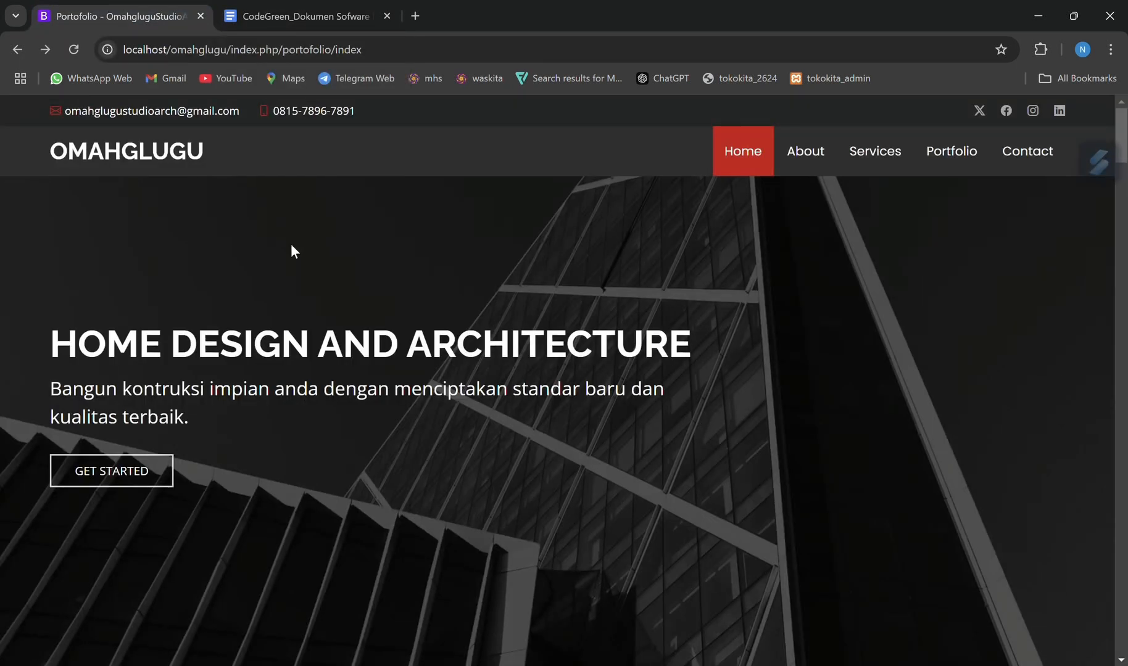
scroll(418, 446, "down", 20)
scroll(418, 446, "down", 10)
scroll(420, 445, "down", 8)
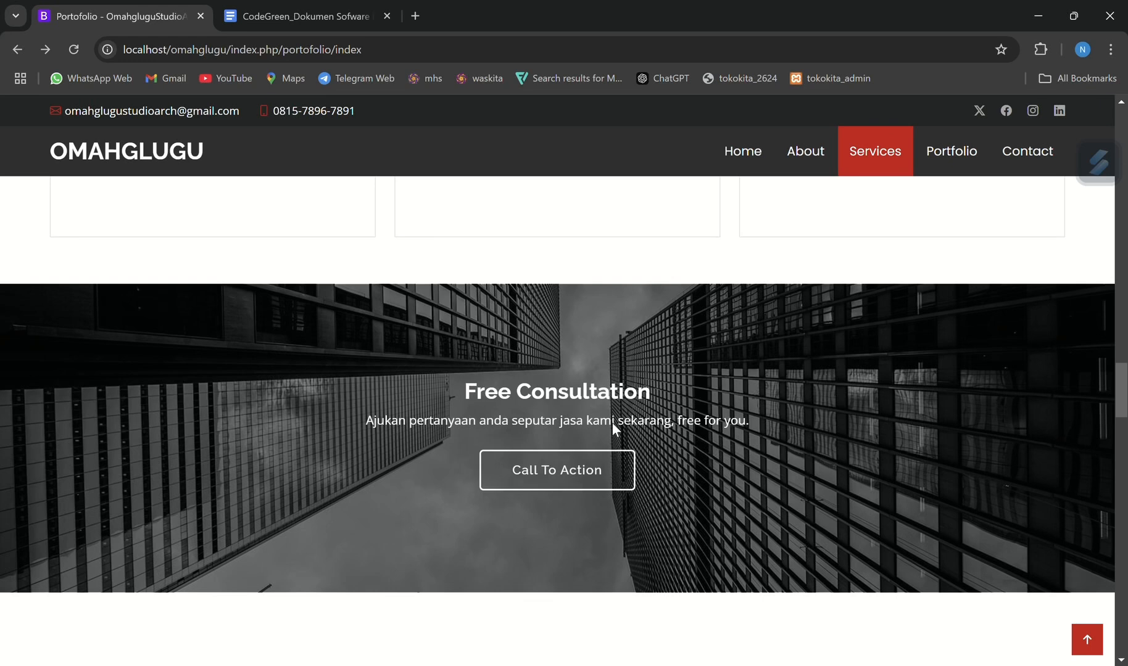
left_click(610, 462)
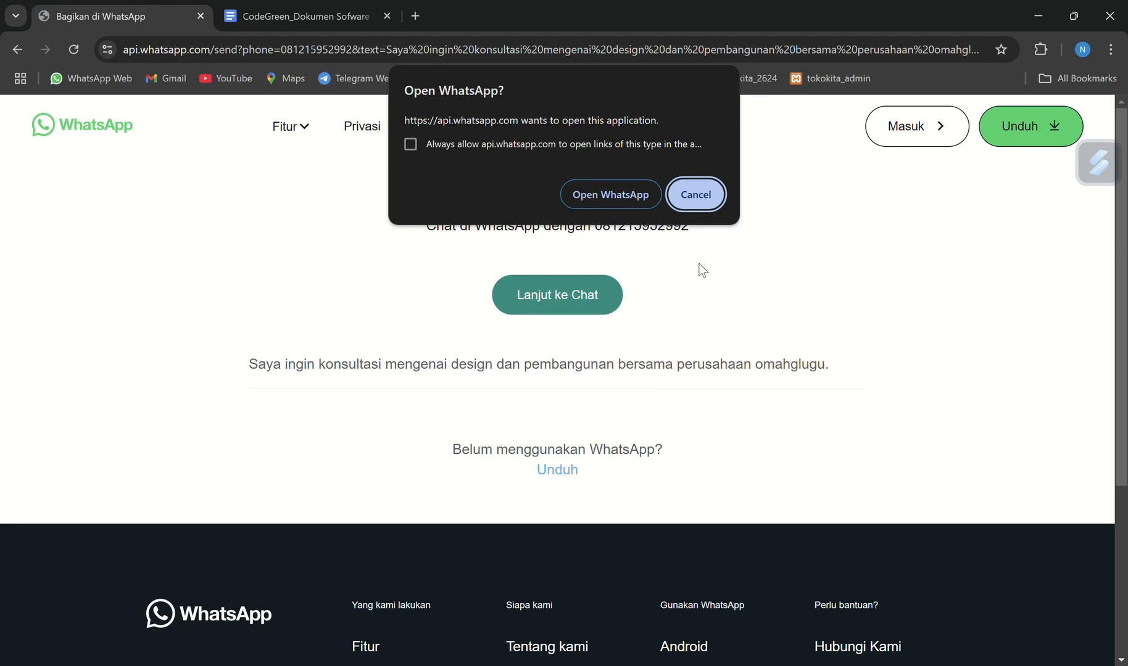
left_click(694, 206)
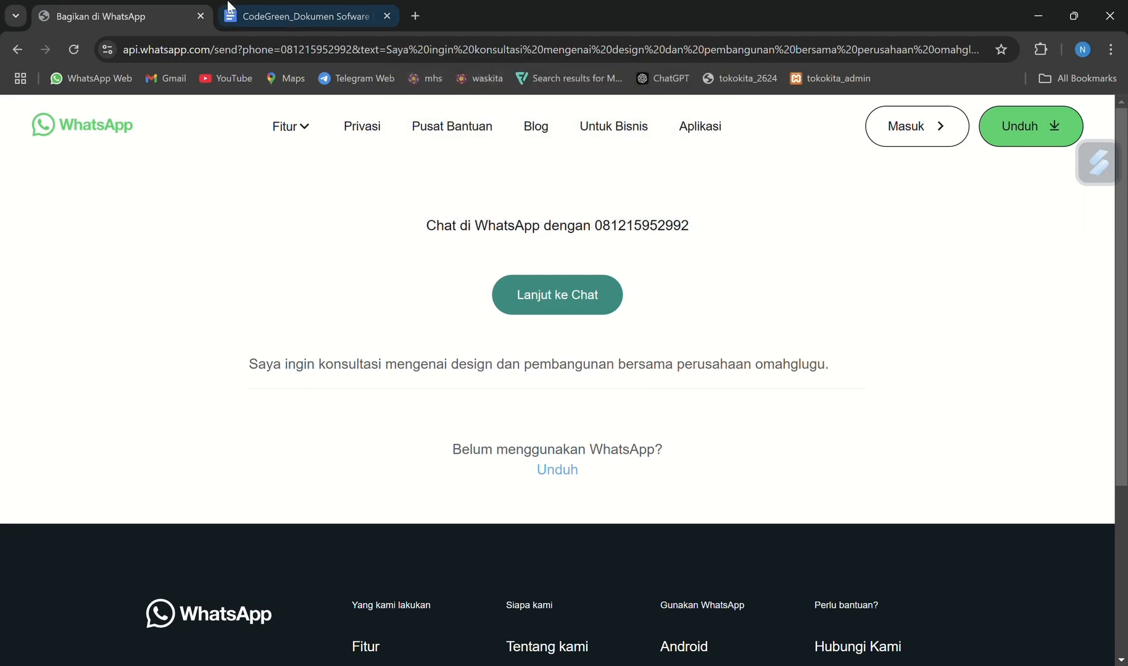
left_click(16, 50)
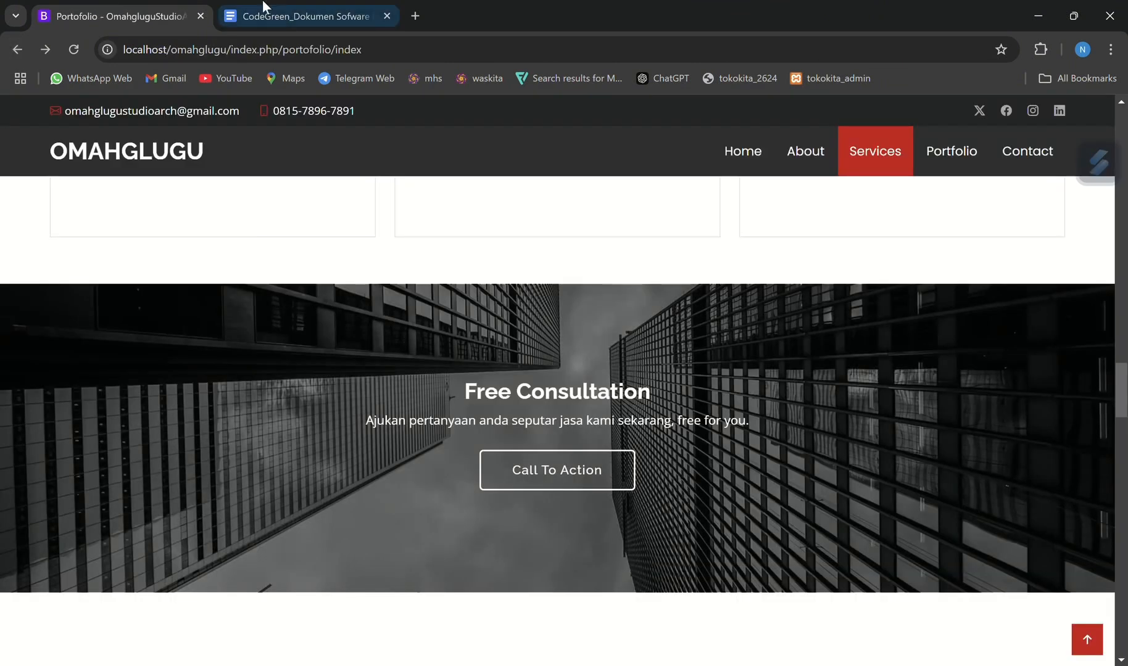
Go back to the specification document and mark the start of the Rekomendasi feature description
left_click(290, 11)
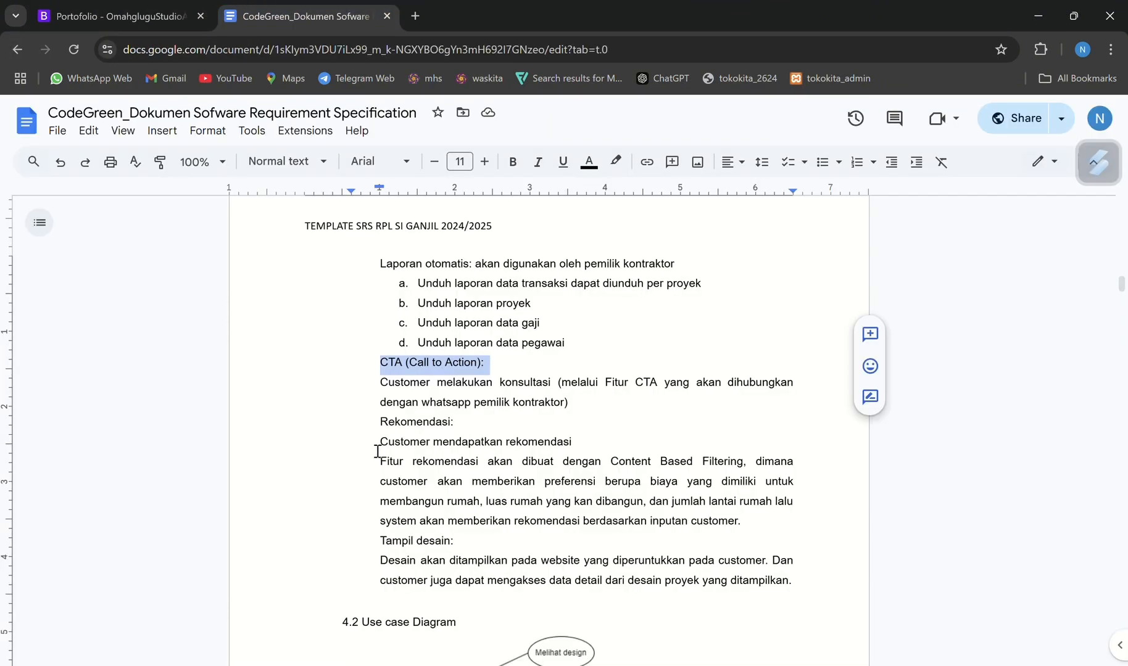
left_click_drag(380, 421, 451, 402)
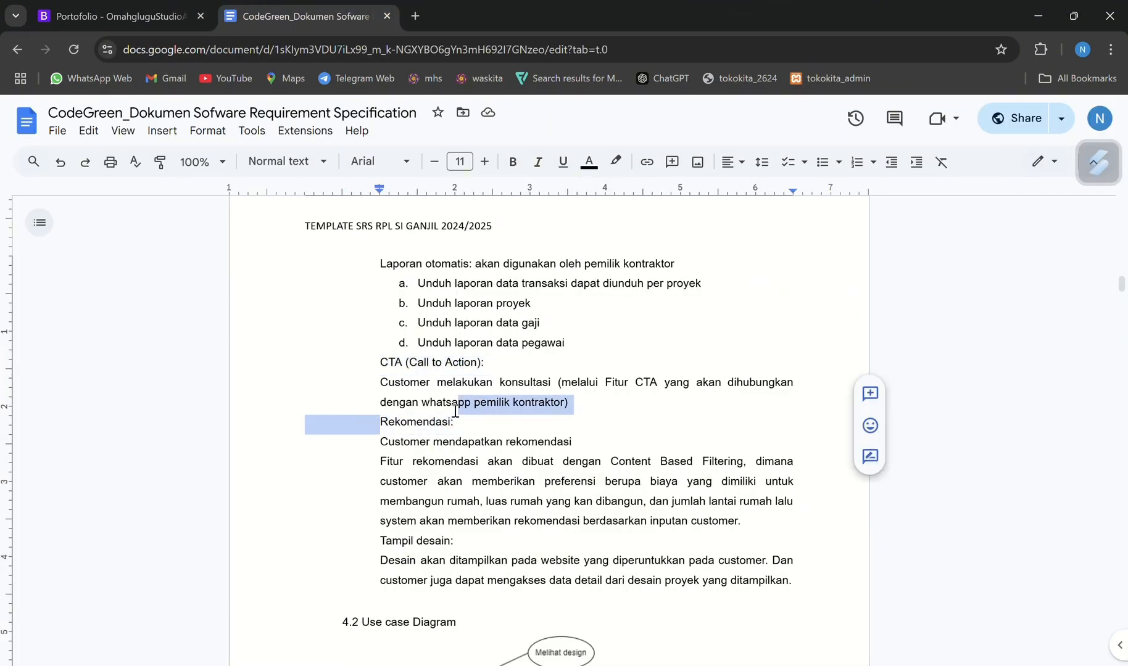
Request a house recommendation on the Omahglugu site with a cost of 500000000, a land area of 100 m² and 1 floor
left_click(117, 9)
scroll(332, 407, "up", 15)
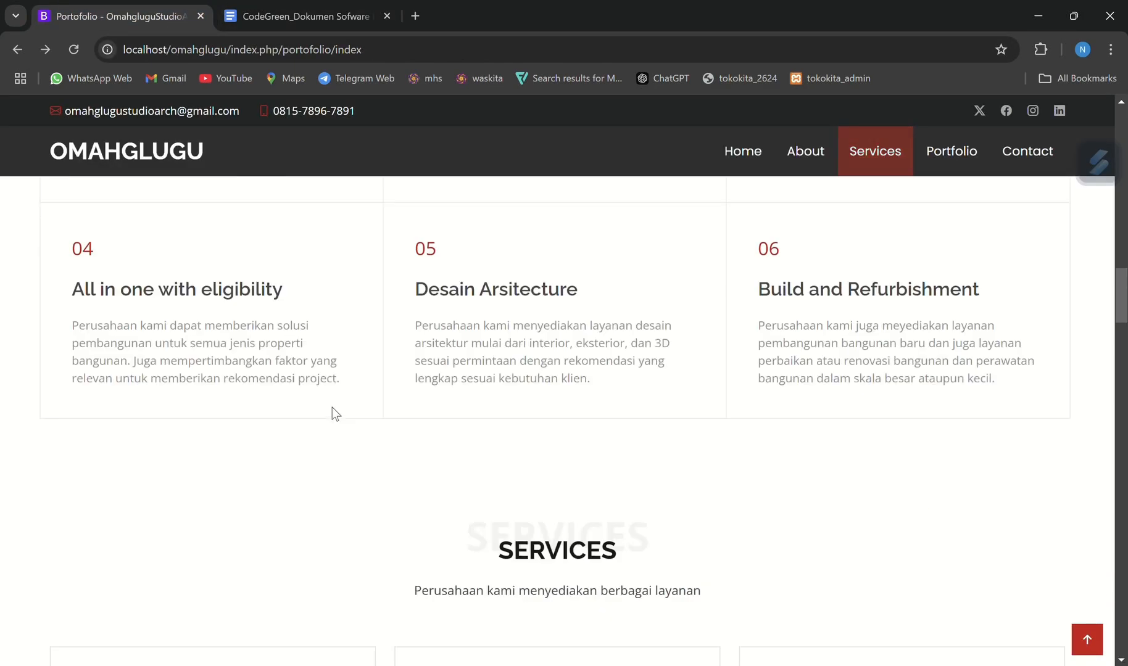
scroll(373, 512, "down", 5)
scroll(372, 512, "up", 1)
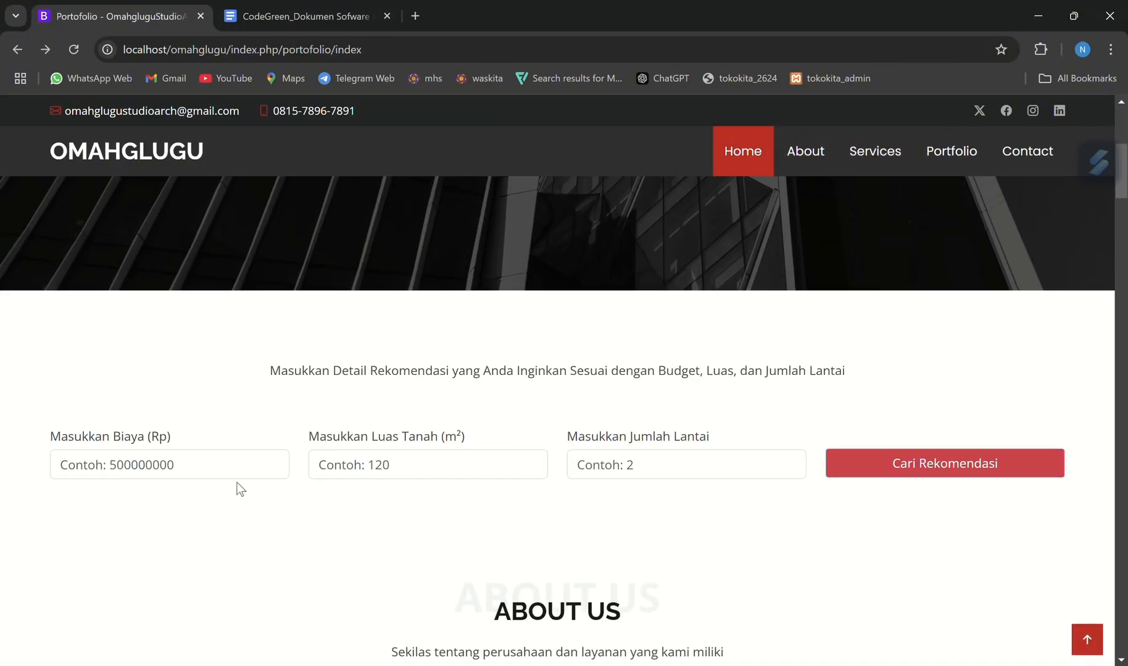
left_click(217, 470)
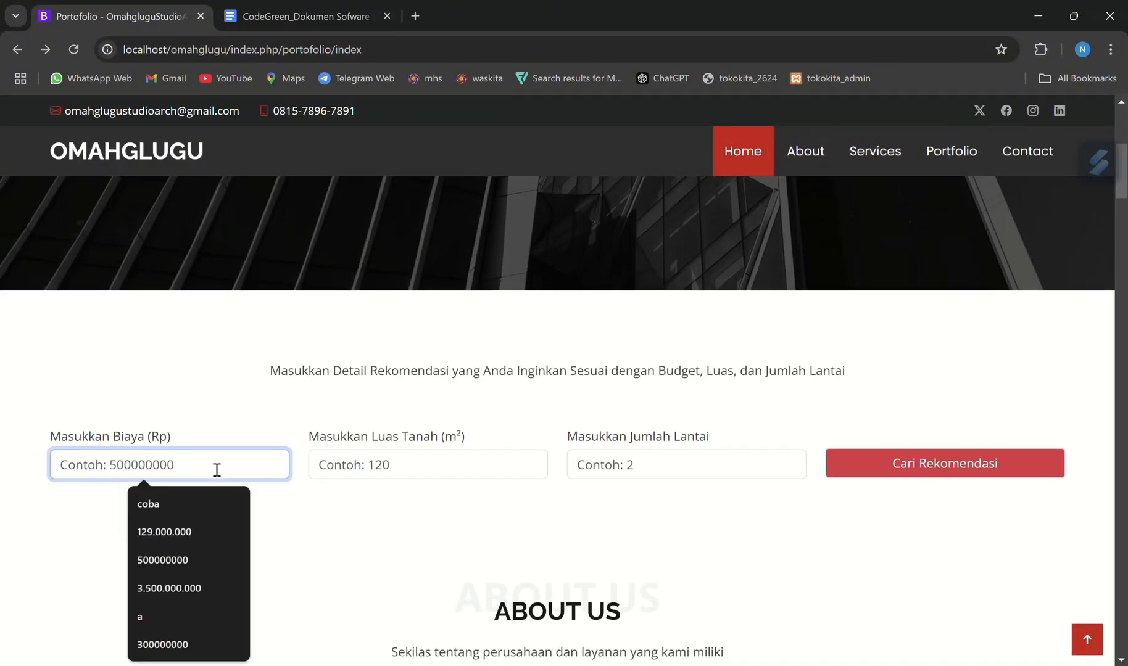
left_click(186, 559)
left_click(468, 459)
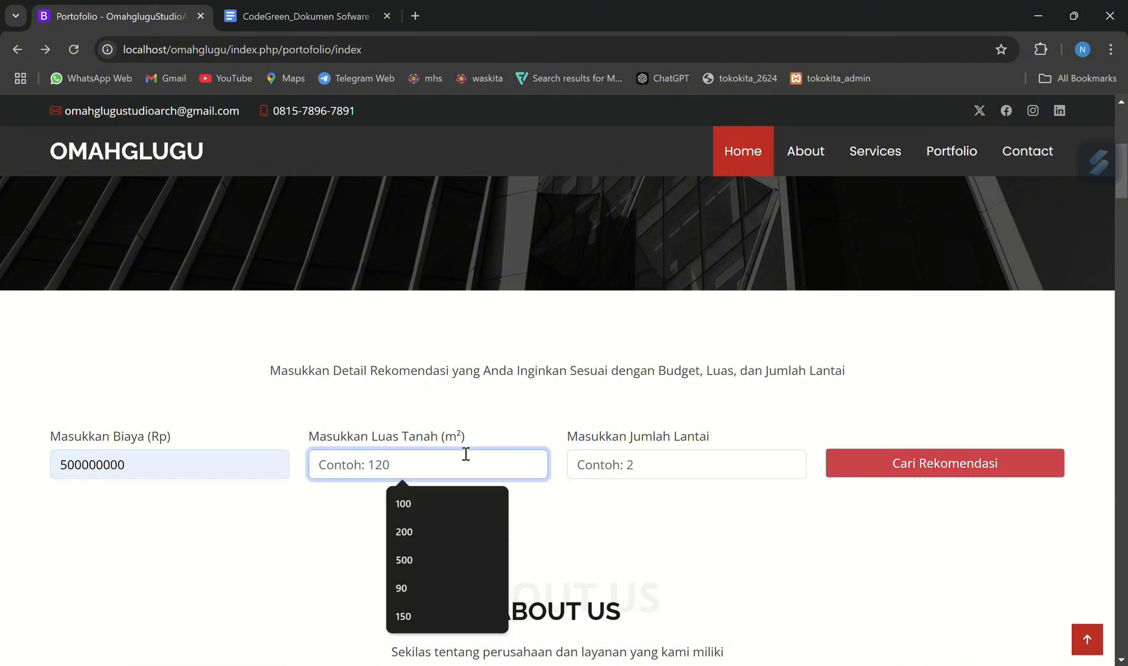
left_click(417, 502)
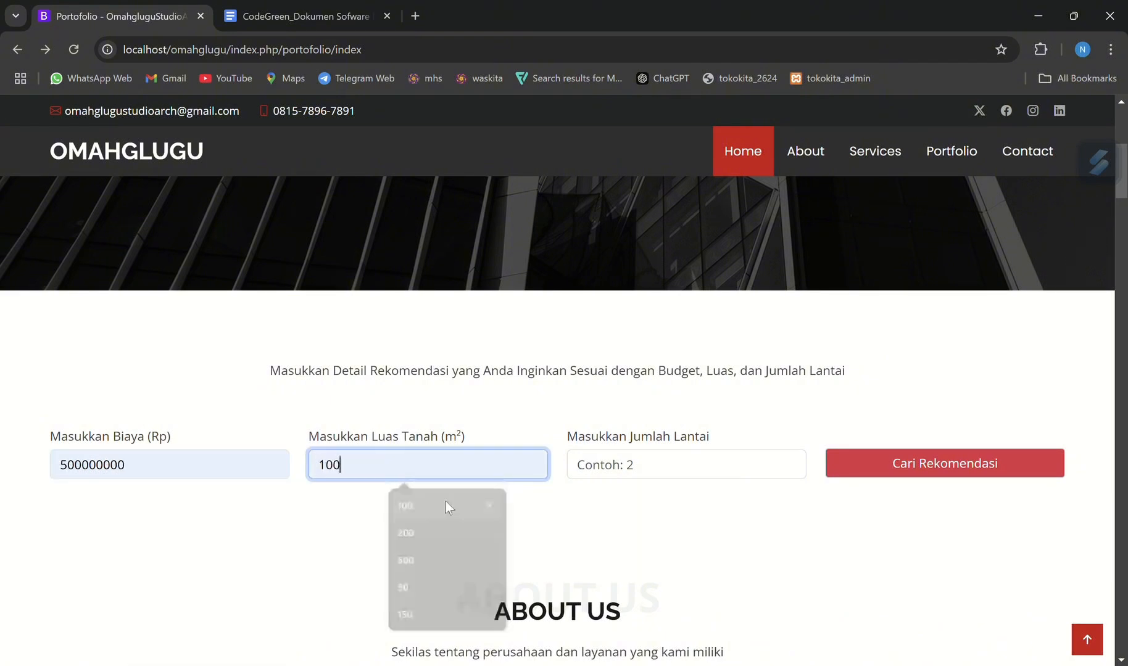
left_click(668, 470)
left_click(686, 501)
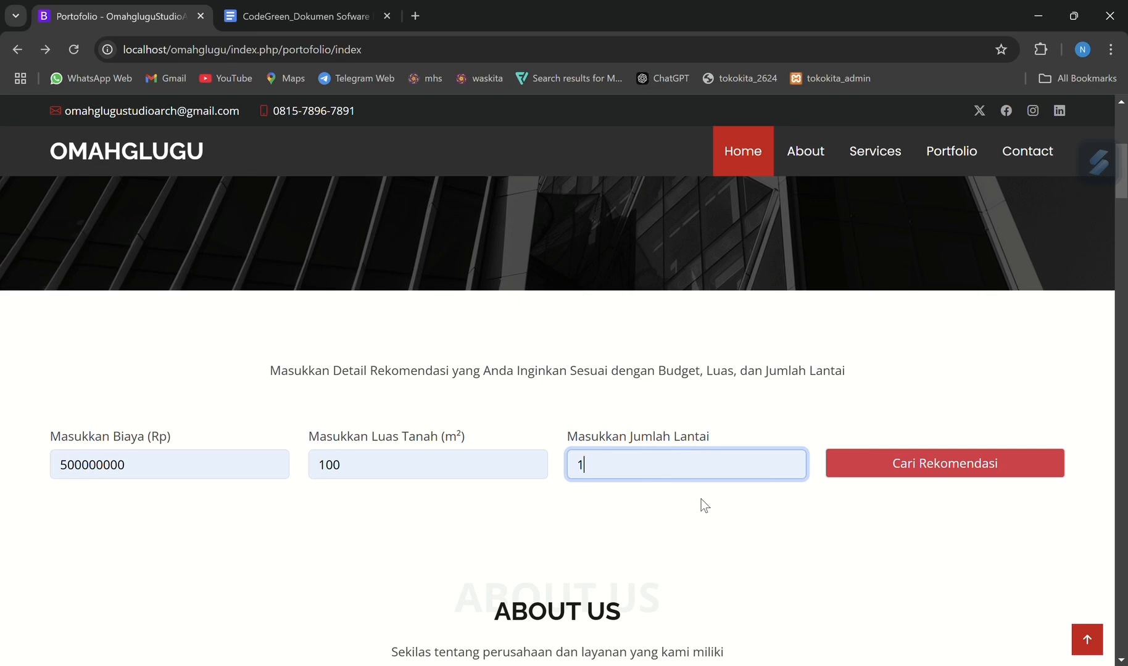
left_click(889, 475)
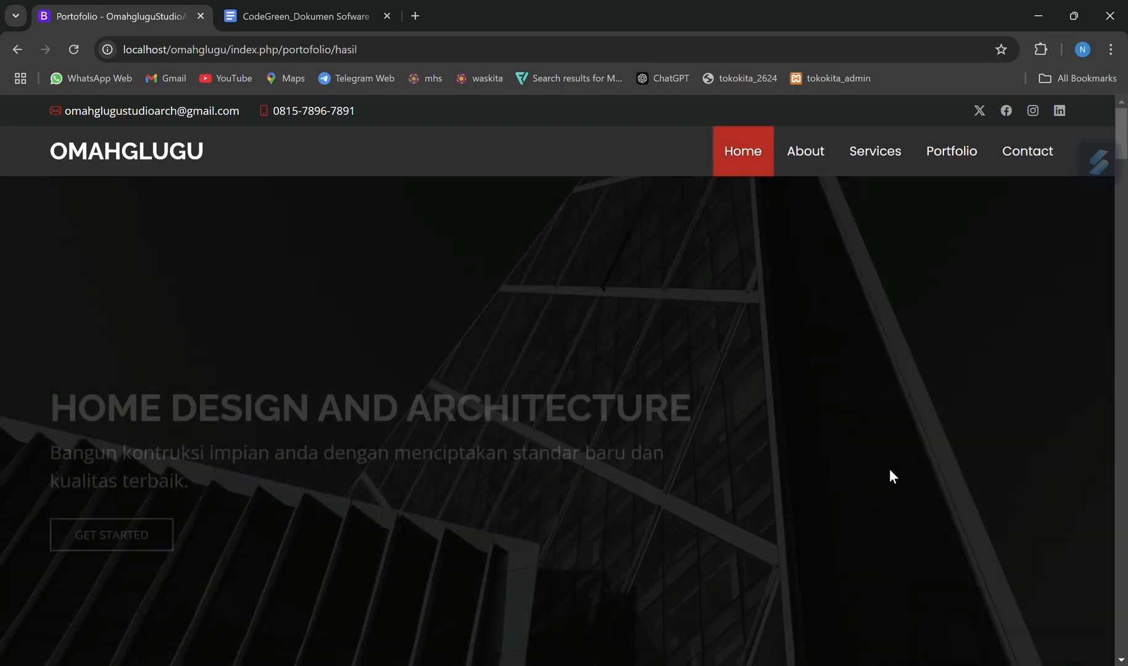
Review the Hasil Rekomendasi cards, highlighting the cost, house area and floor count of Pembangunan Rumah Tinggal Industrial
scroll(858, 483, "down", 2)
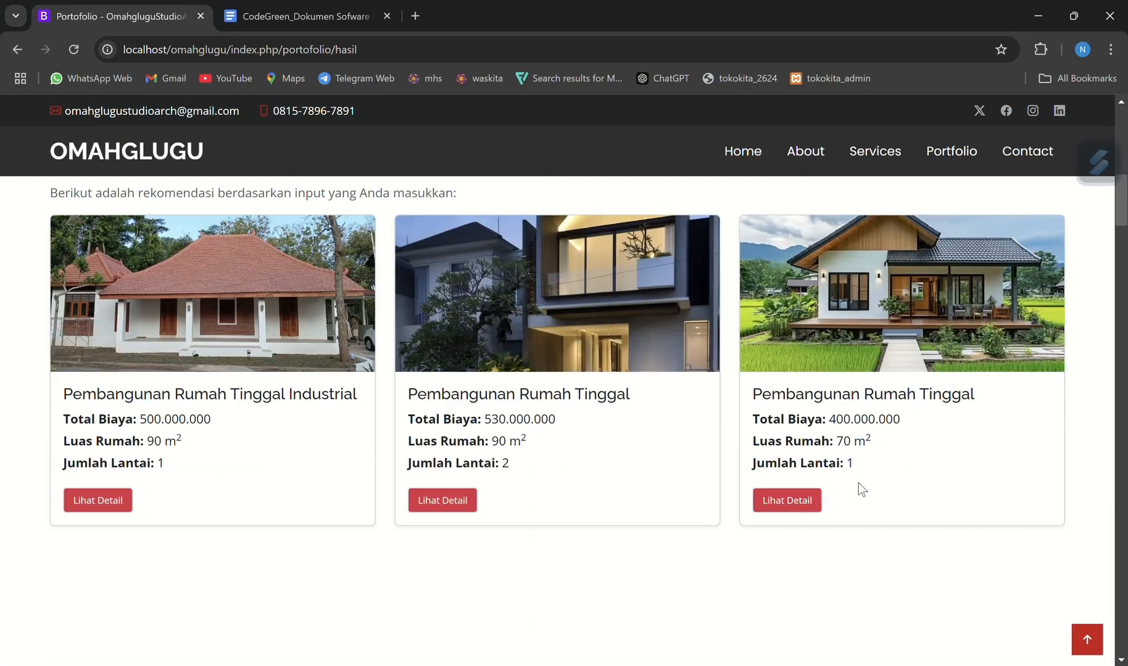
scroll(858, 484, "up", 1)
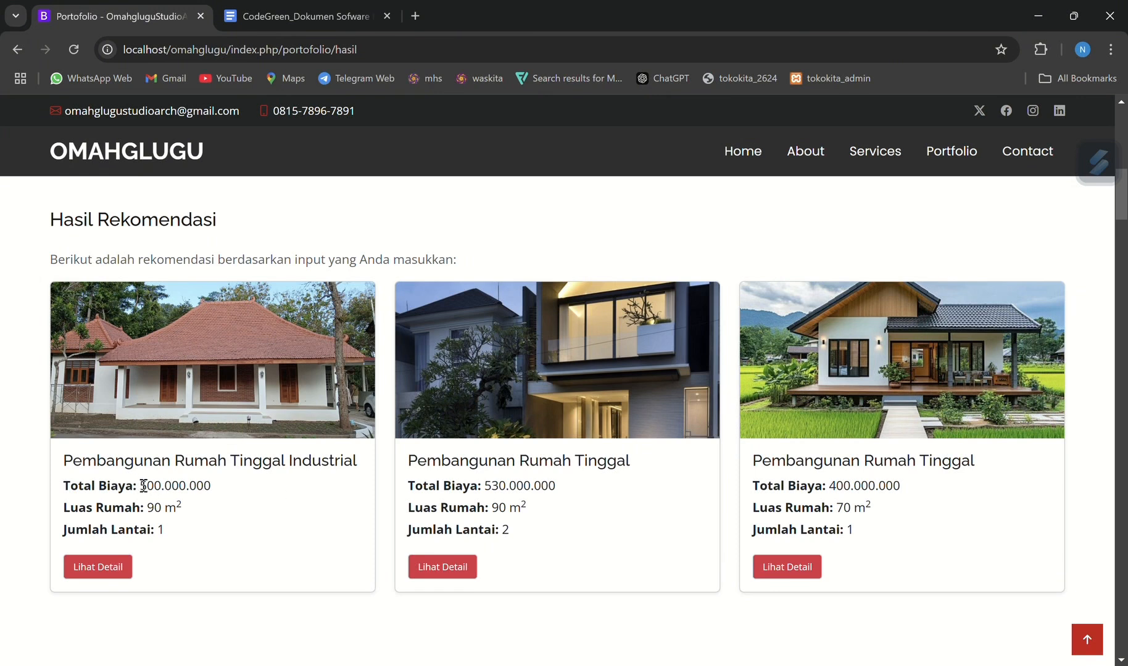
left_click_drag(162, 486, 244, 533)
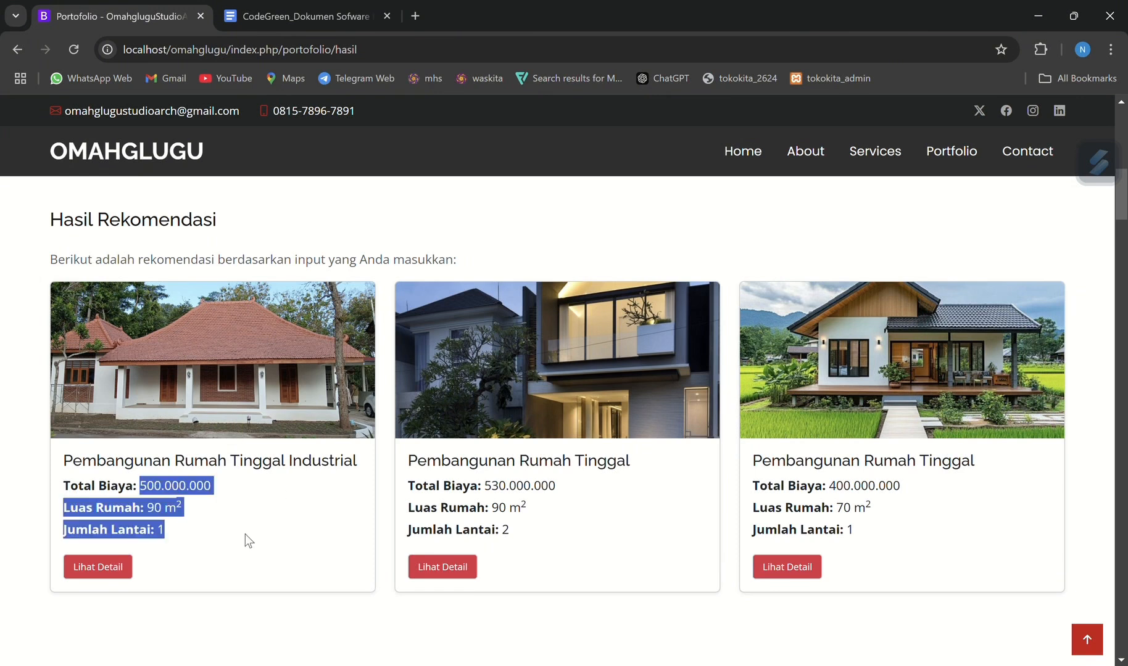
left_click(245, 535)
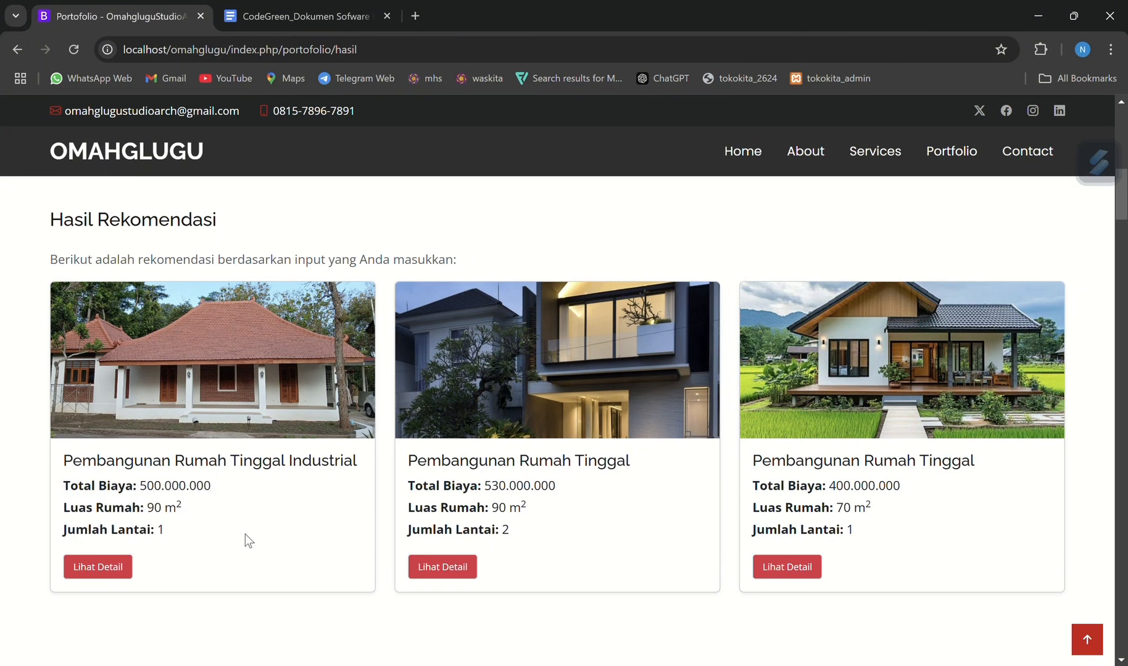
Open the details of the Pembangunan Rumah Tinggal Industrial recommendation and highlight its project information
left_click(116, 571)
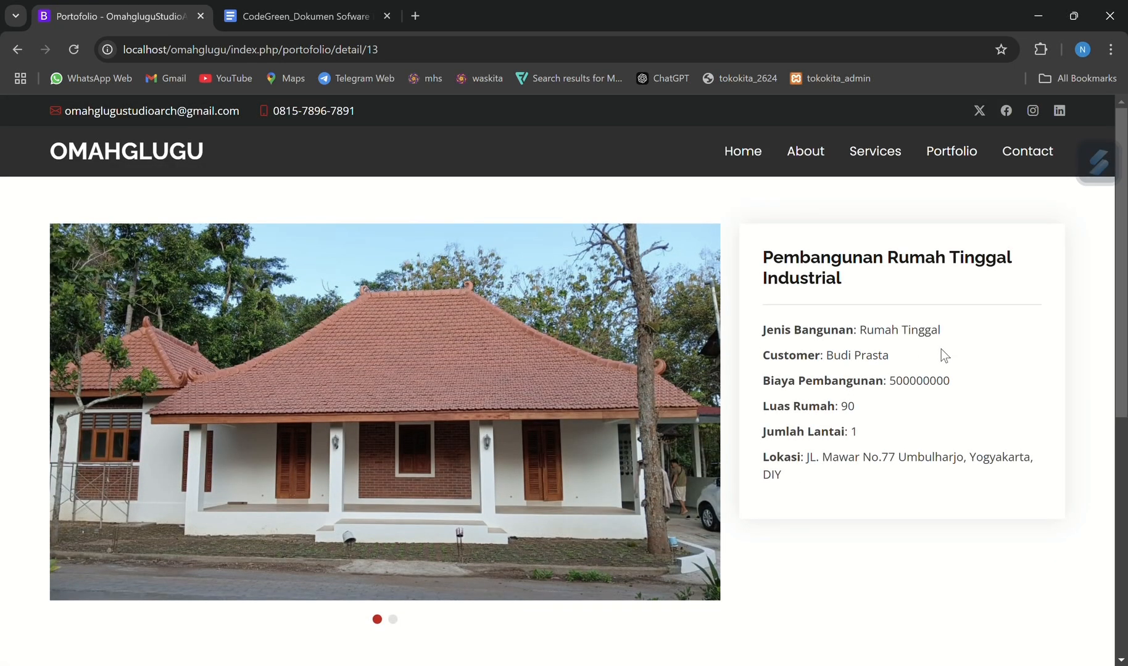
left_click_drag(763, 245, 812, 475)
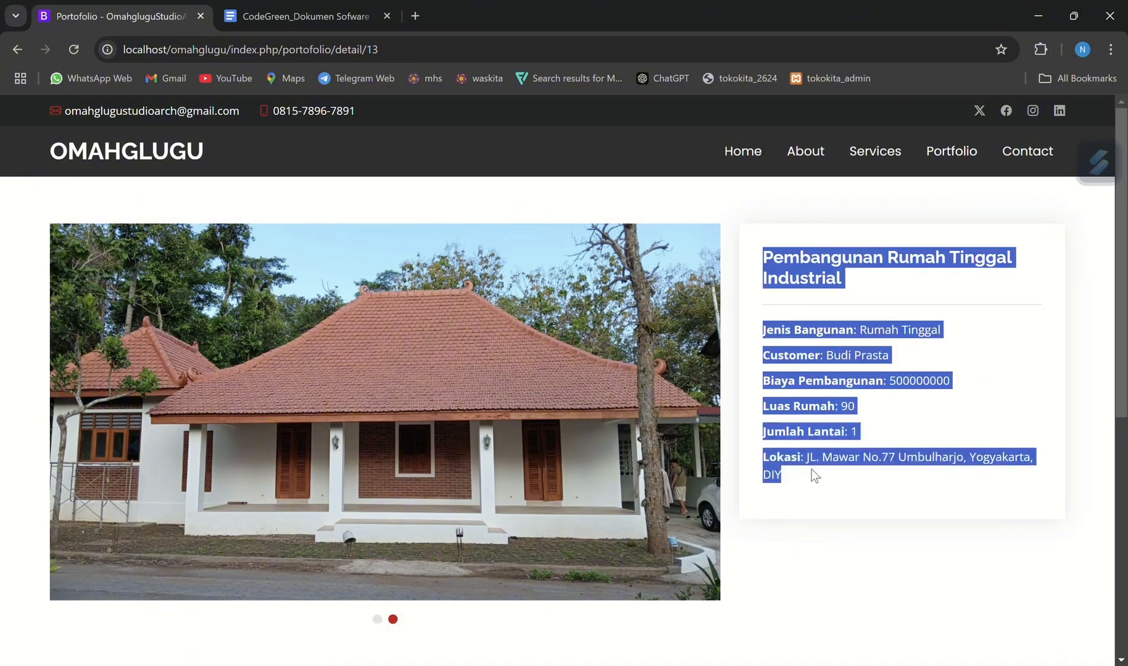
left_click(812, 472)
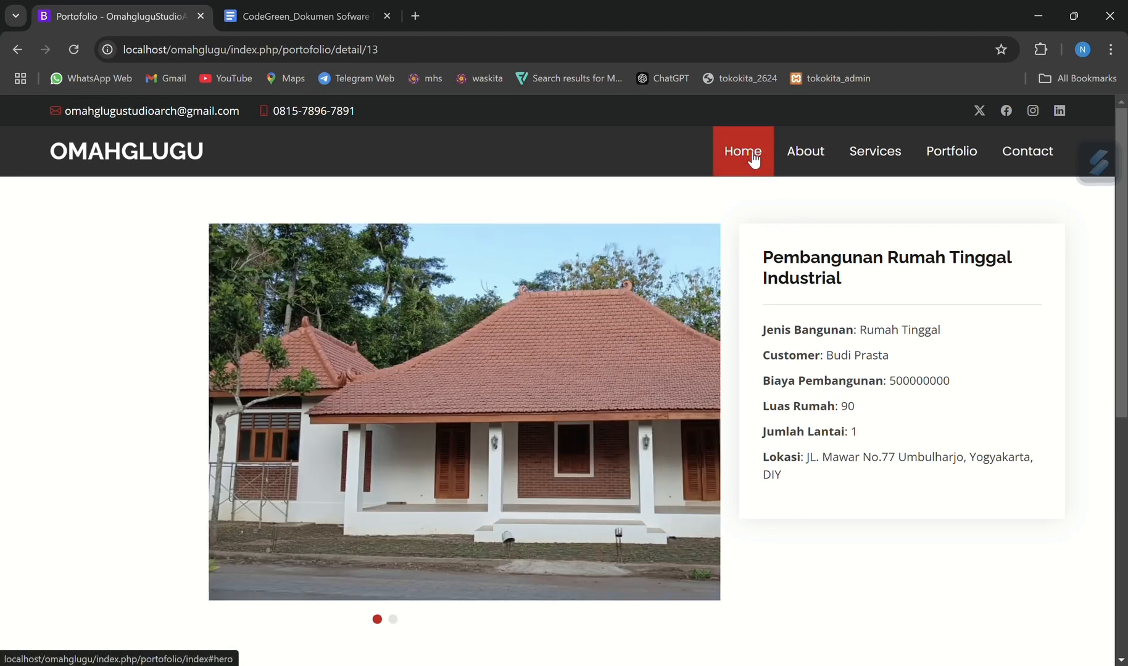
Return the site to its home page and highlight the "Tampil desain" heading in the specification document
left_click(741, 159)
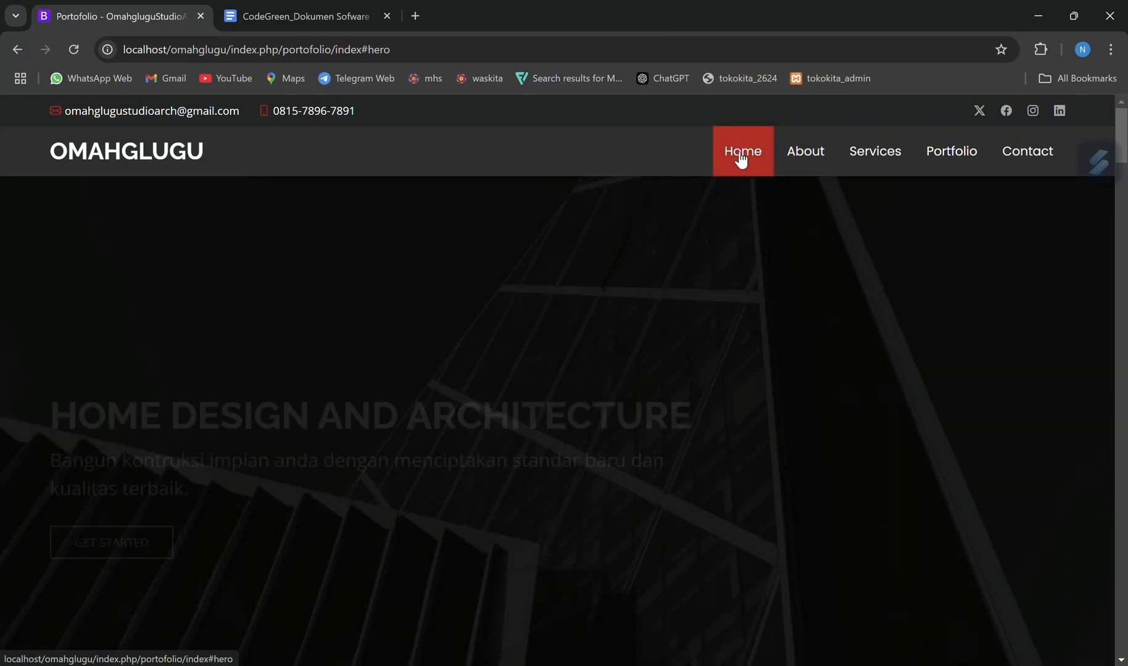
scroll(410, 295, "down", 5)
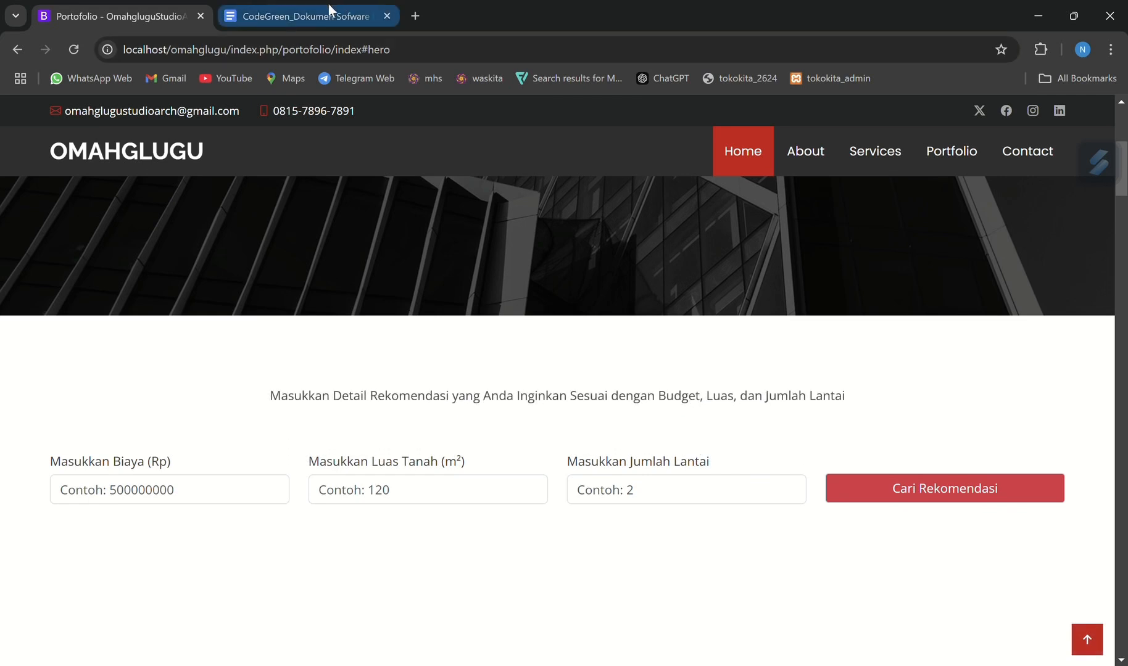
left_click(326, 5)
scroll(416, 398, "down", 2)
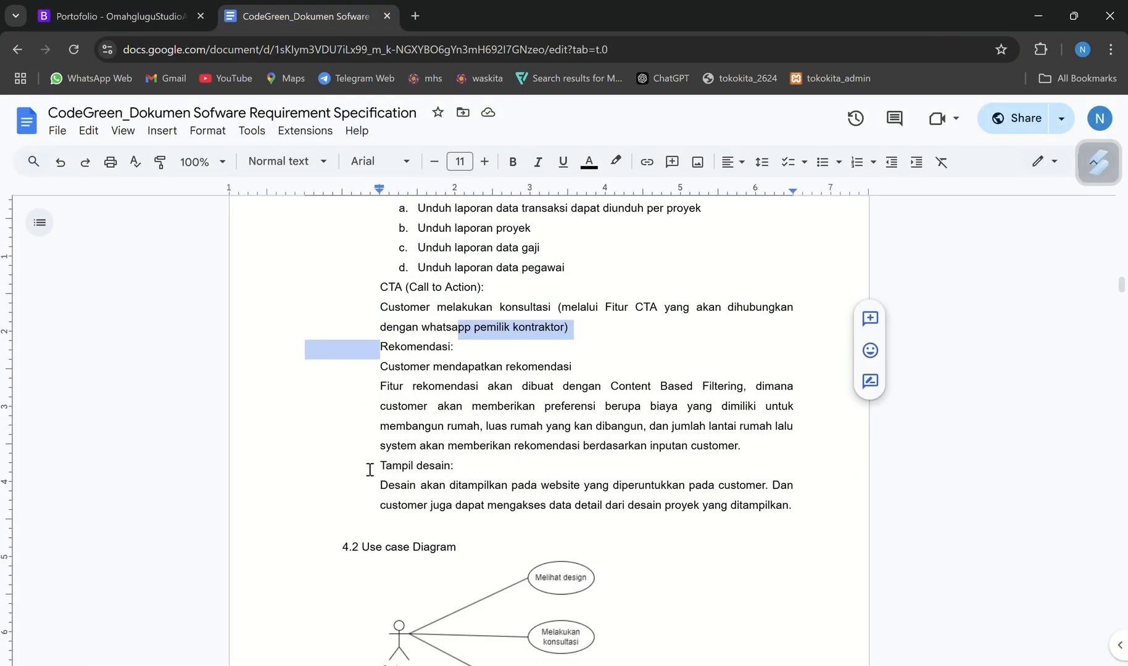
left_click_drag(370, 470, 460, 466)
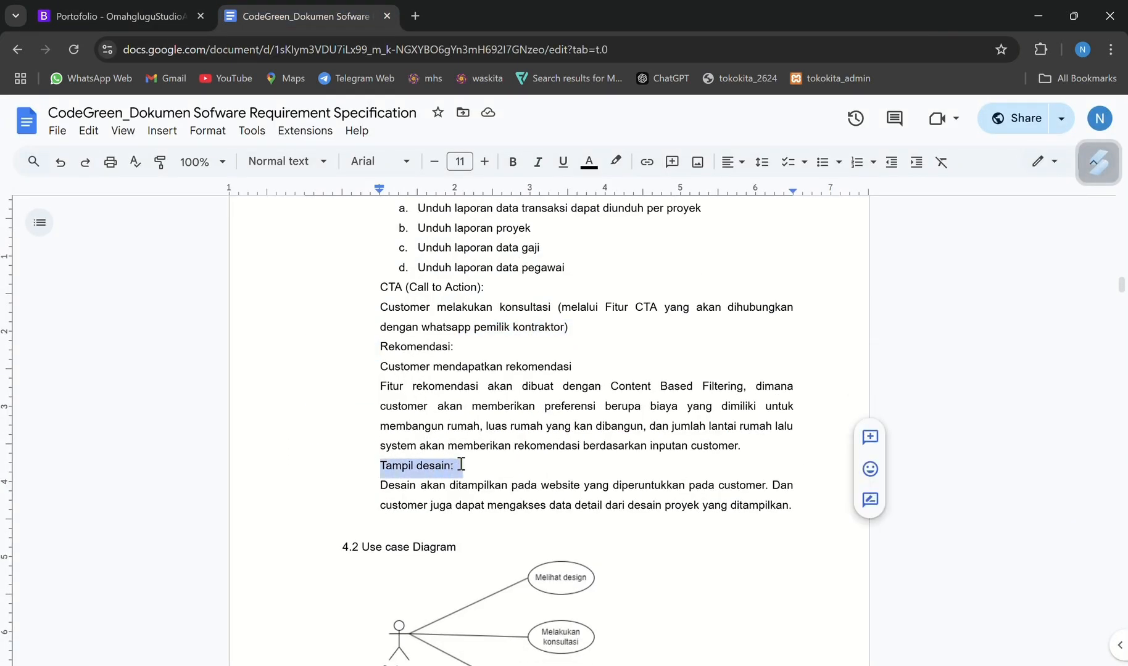
Examine the designs shown in the PROJECT gallery on the Omahglugu site
left_click(139, 1)
scroll(464, 434, "down", 5)
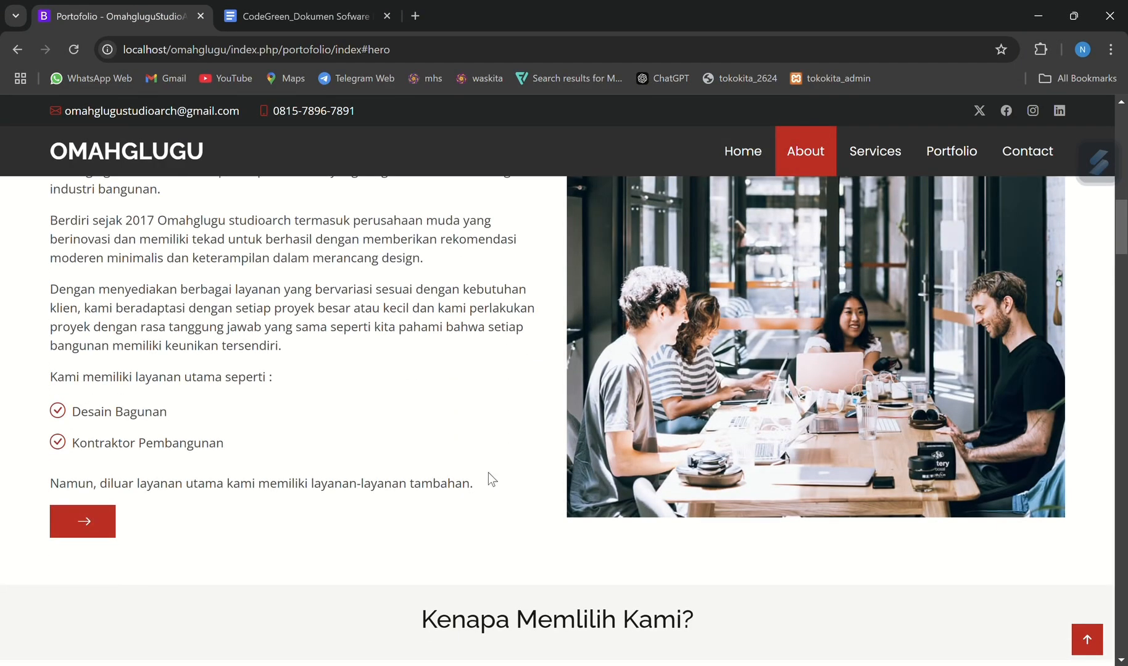
scroll(488, 479, "down", 10)
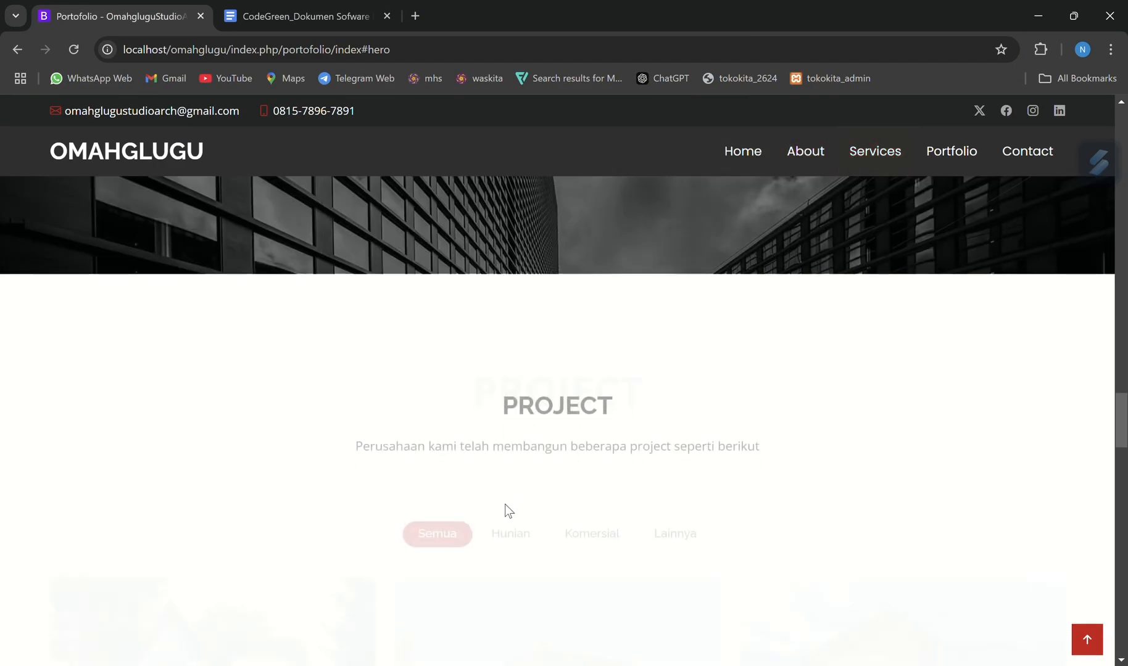
scroll(504, 511, "down", 7)
scroll(505, 510, "up", 7)
scroll(580, 477, "down", 5)
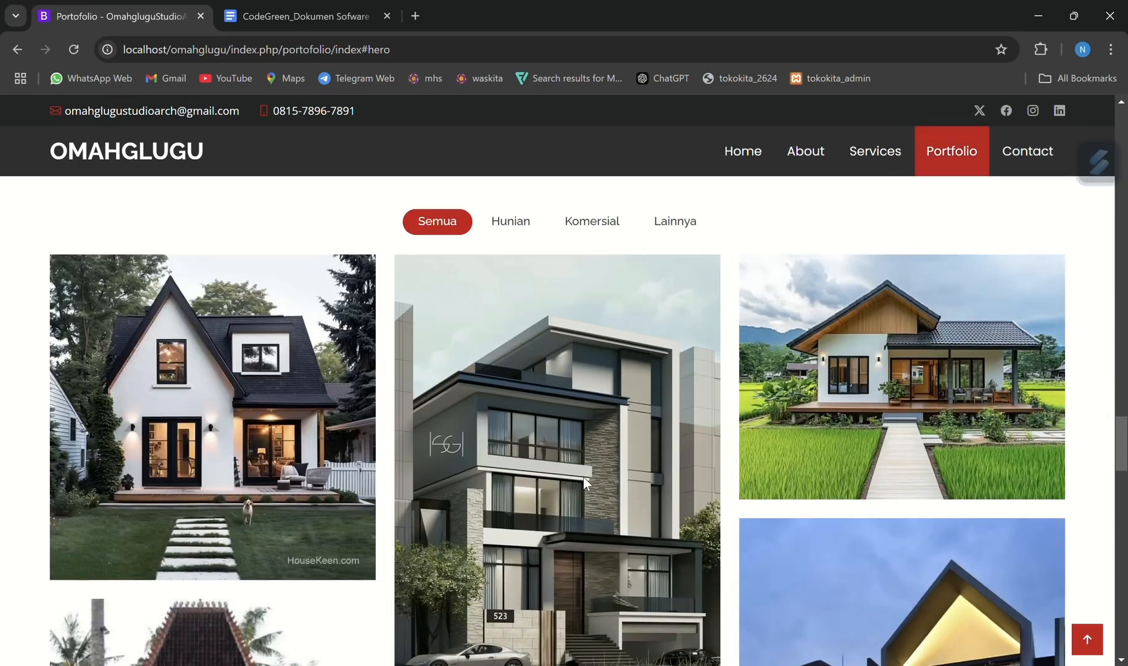
scroll(583, 477, "down", 7)
scroll(580, 502, "up", 10)
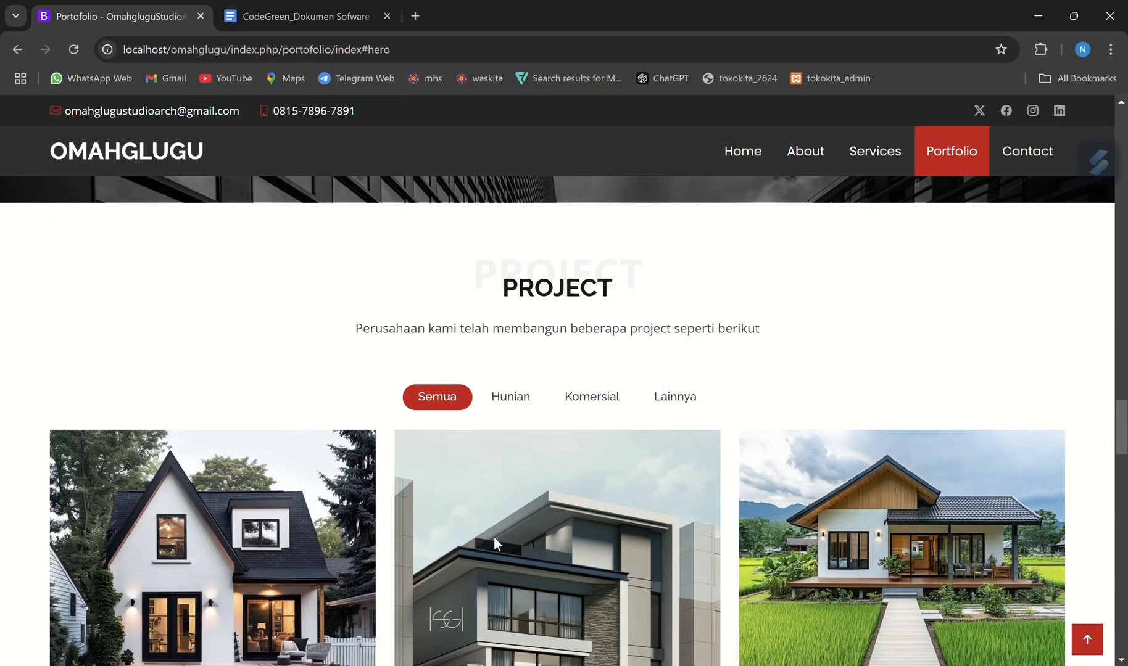
scroll(494, 536, "down", 12)
scroll(496, 541, "up", 7)
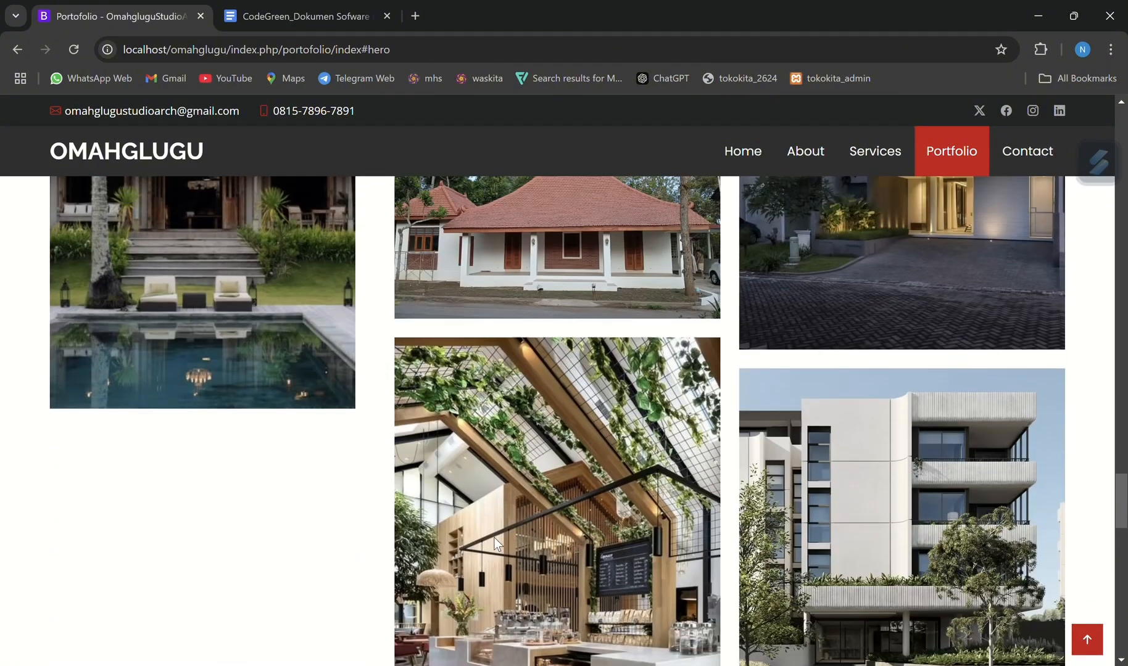
scroll(495, 542, "up", 6)
scroll(496, 541, "down", 4)
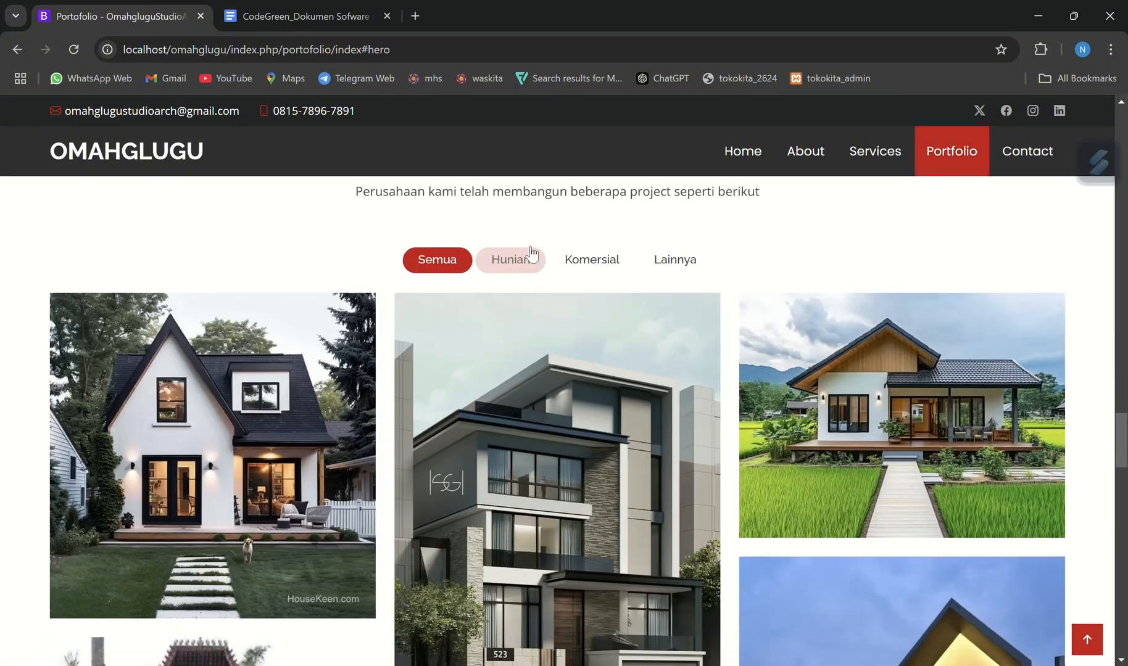
Filter the project gallery by the Hunian category, followed by the Komersial category
left_click(515, 258)
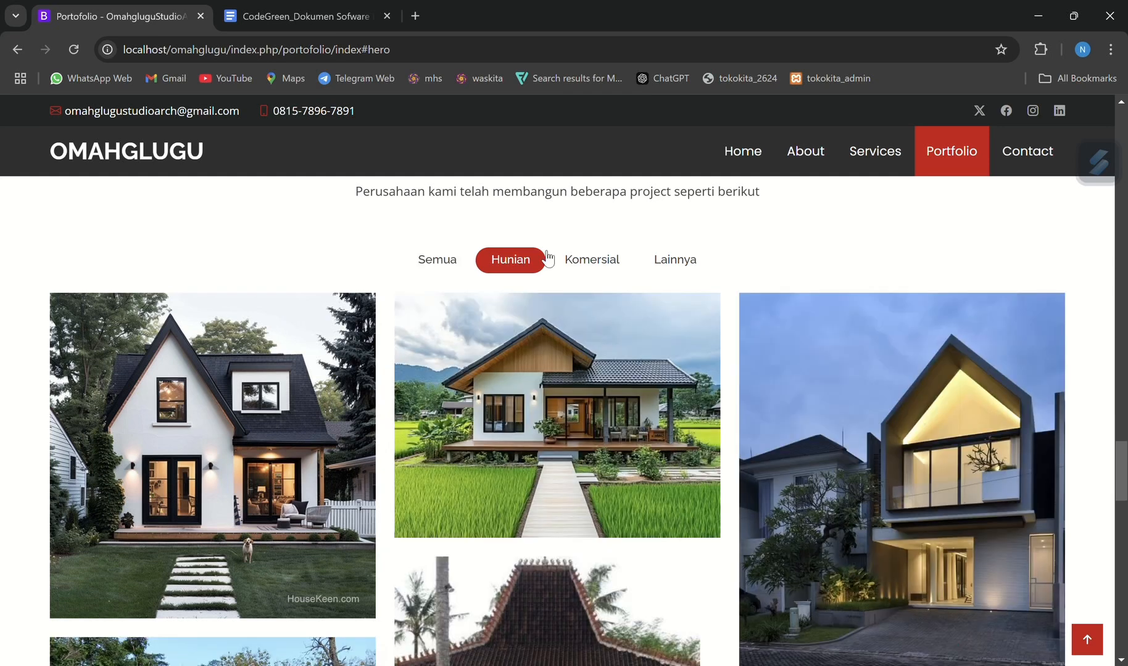
left_click(577, 258)
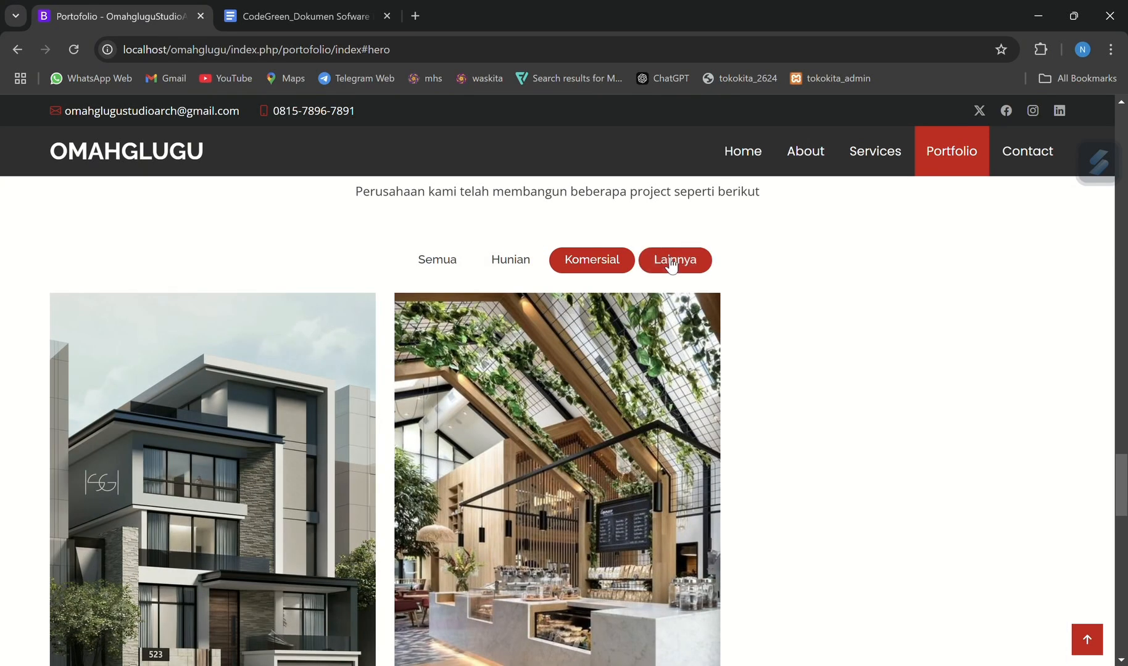
Filter the project gallery by the Lainnya category and return it to showing all projects with Semua
left_click(671, 262)
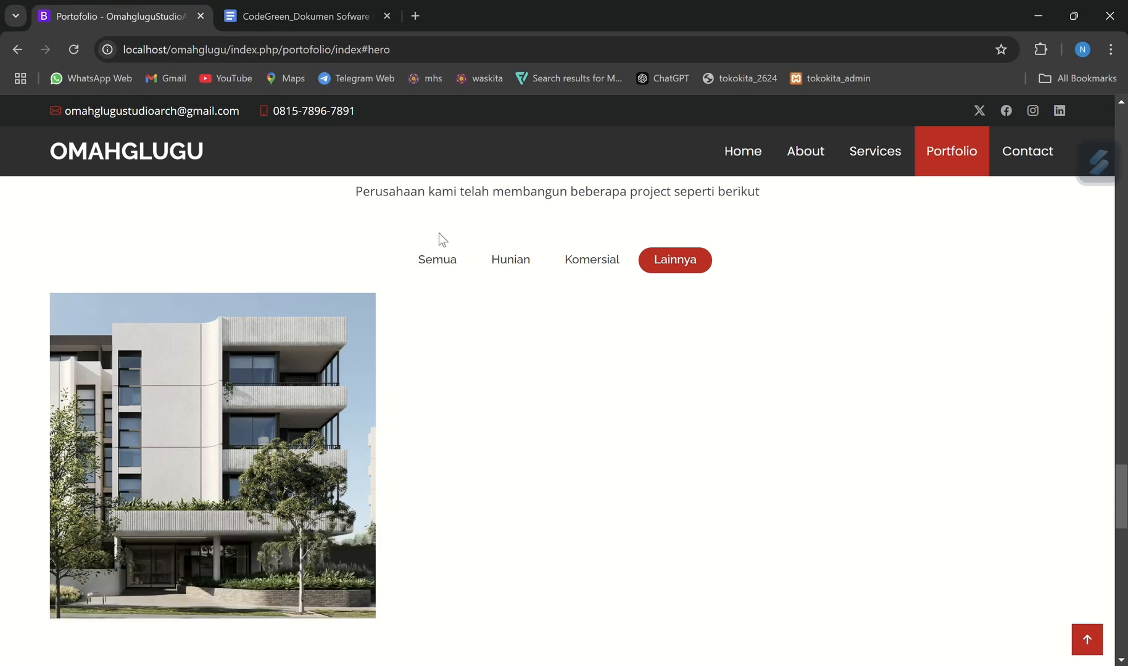
left_click(436, 262)
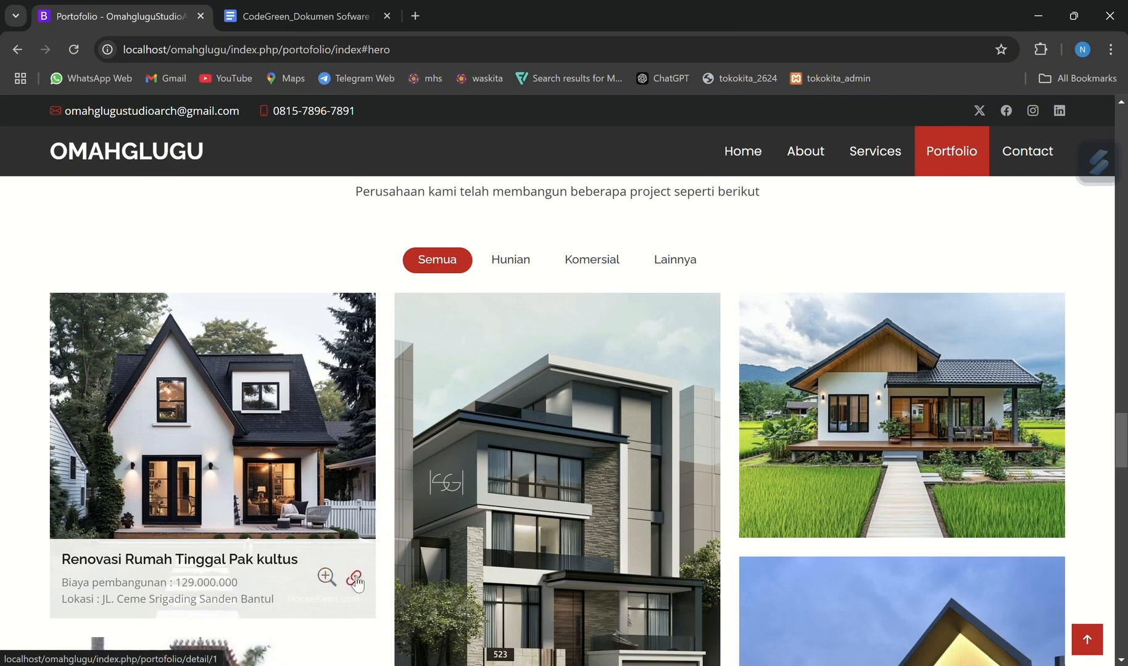
Preview the first Renovasi Rumah Tinggal project's enlarged image and review its detail page, returning to the gallery
left_click(327, 577)
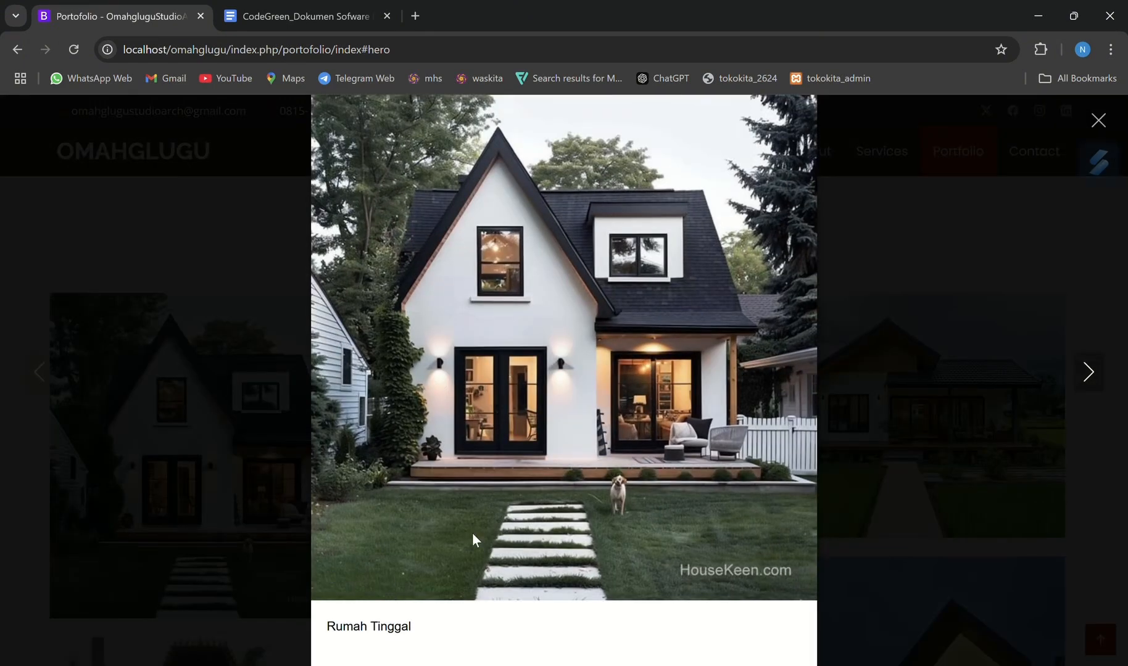
left_click(1109, 373)
mouse_move(354, 600)
left_click(353, 579)
scroll(707, 434, "down", 8)
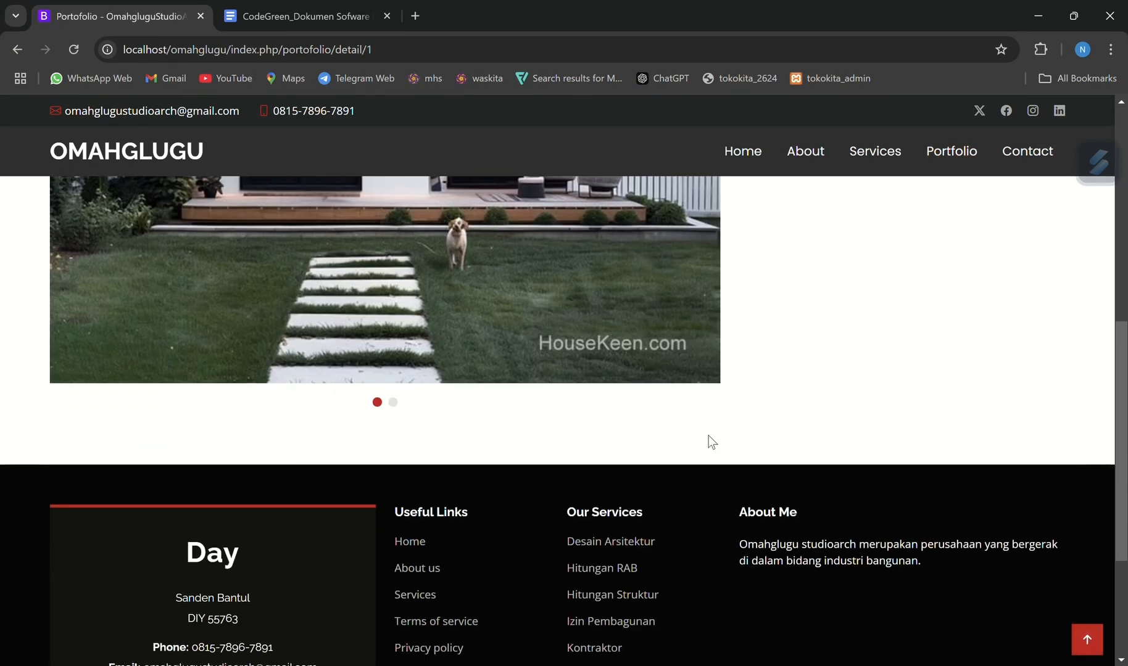
scroll(708, 435, "up", 8)
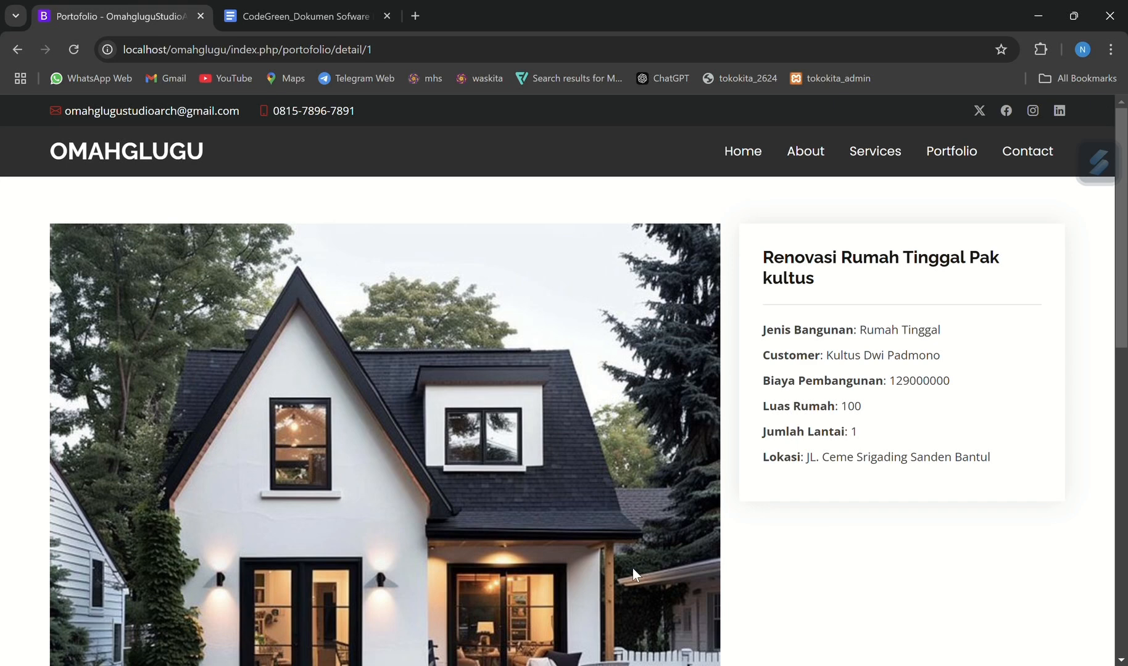
key("alt+Left")
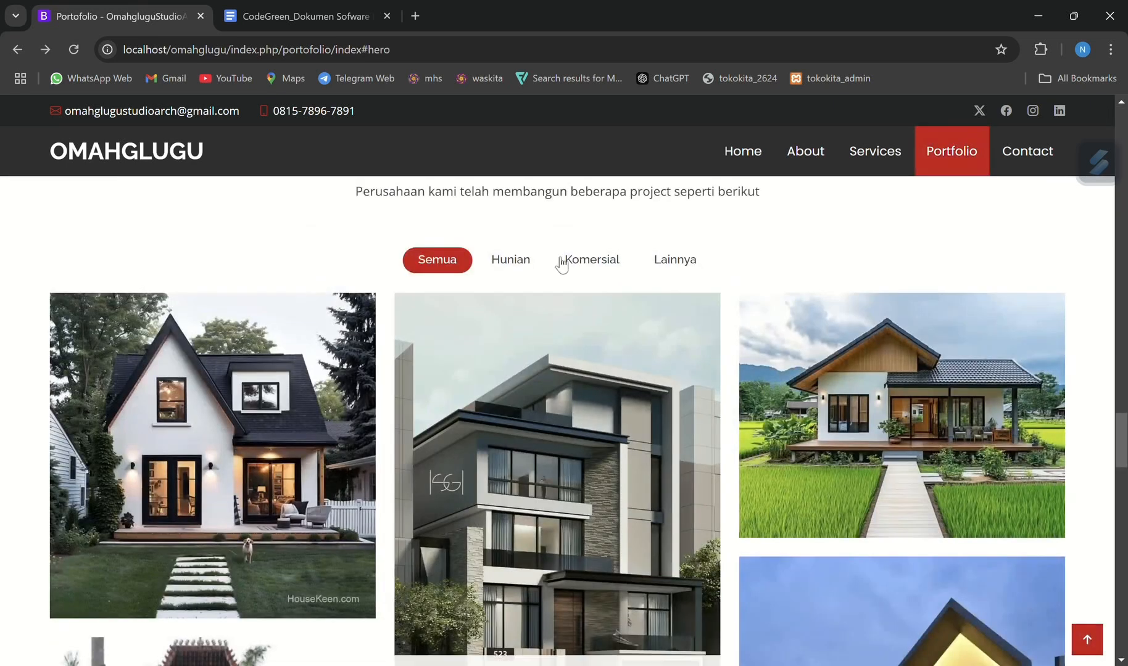
Open the admin login page at localhost/omahglugu/index.php/adminpanel/index
left_click(418, 53)
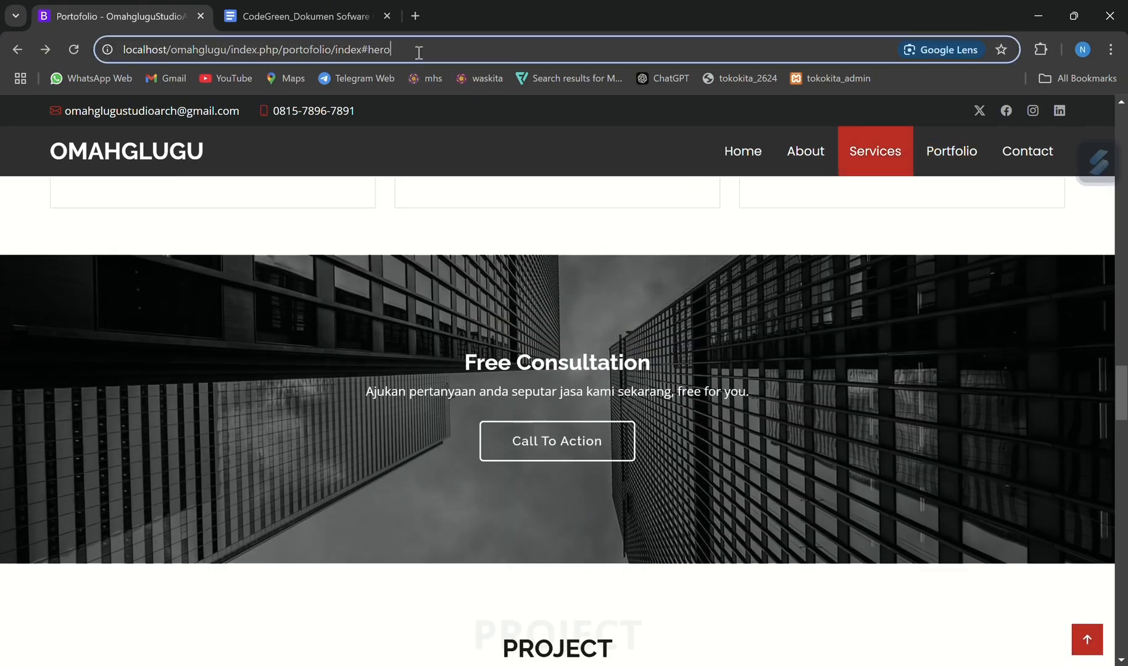
key("BackSpace")
key("BackSpace")
key("BackSpace")
key("BackSpace")
key("BackSpace")
key("BackSpace")
key("BackSpace")
key("BackSpace")
key("BackSpace")
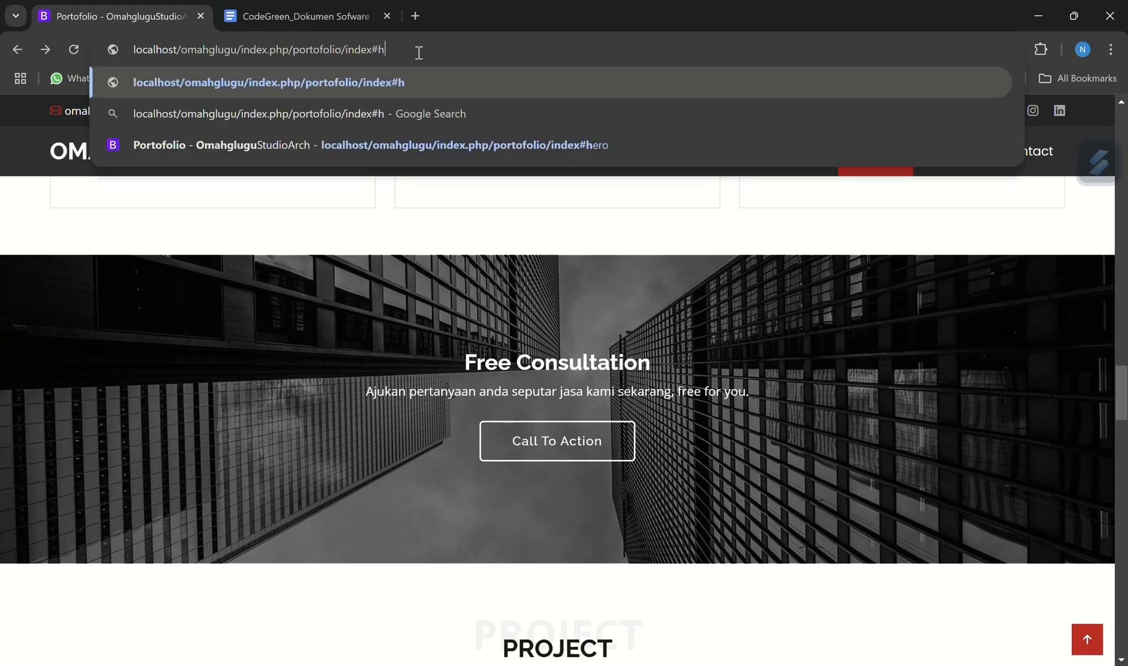
key("BackSpace")
key("BackSpace")
key("BackSpace")
key("BackSpace")
key("BackSpace")
key("BackSpace")
key("BackSpace")
key("BackSpace")
key("BackSpace")
key("BackSpace")
key("BackSpace")
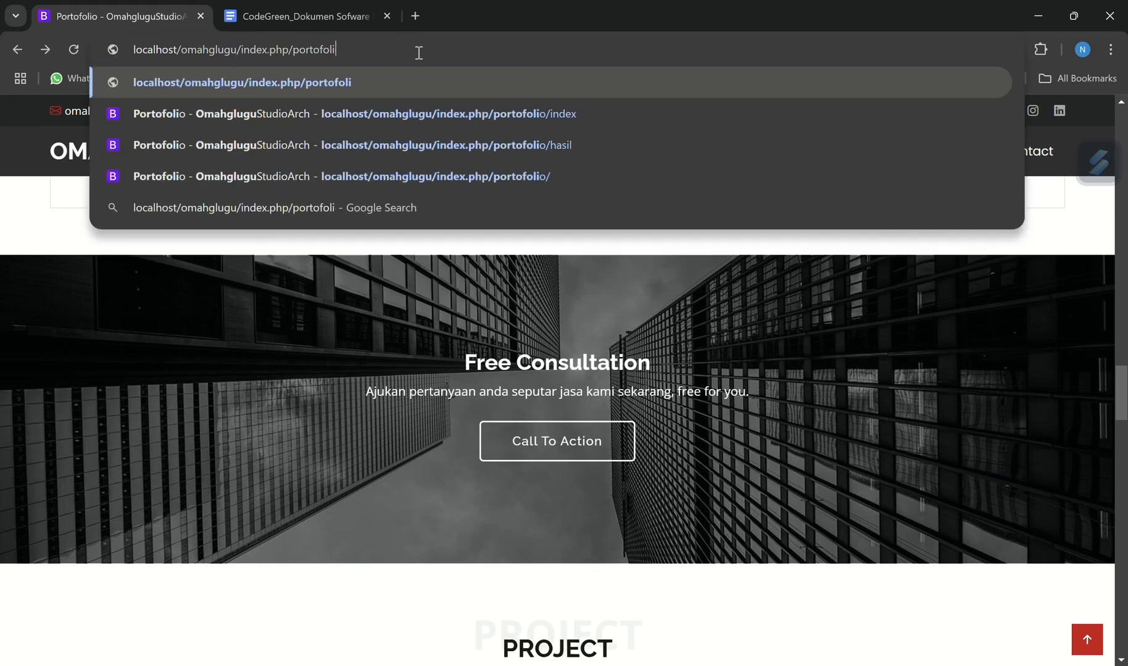
key("BackSpace")
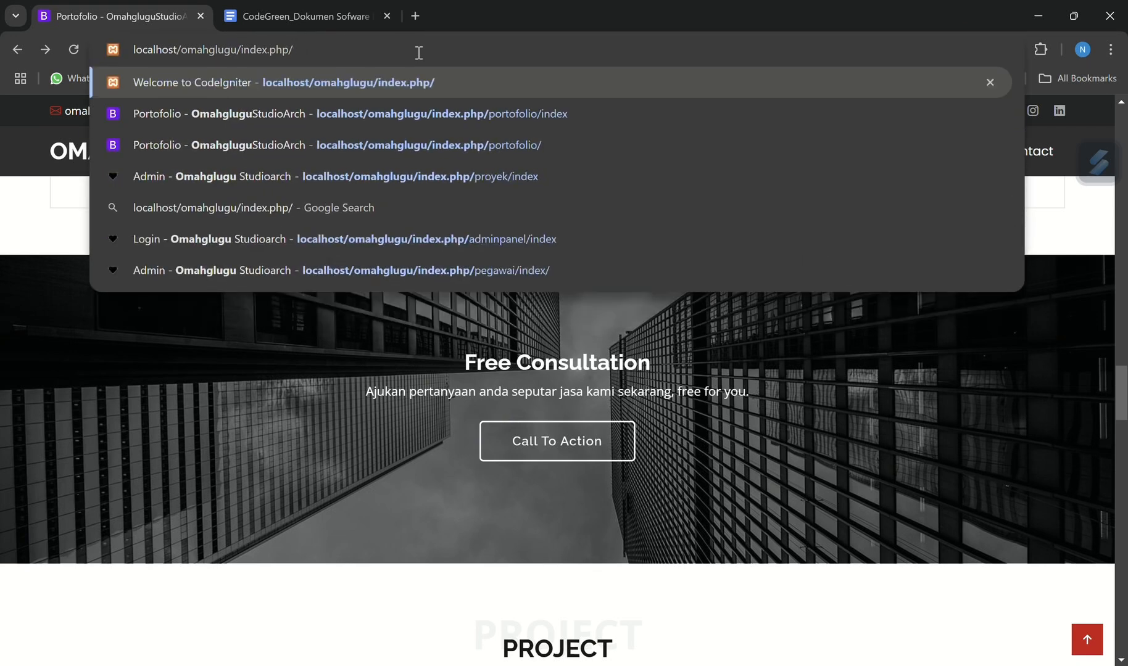
type("adminpanel")
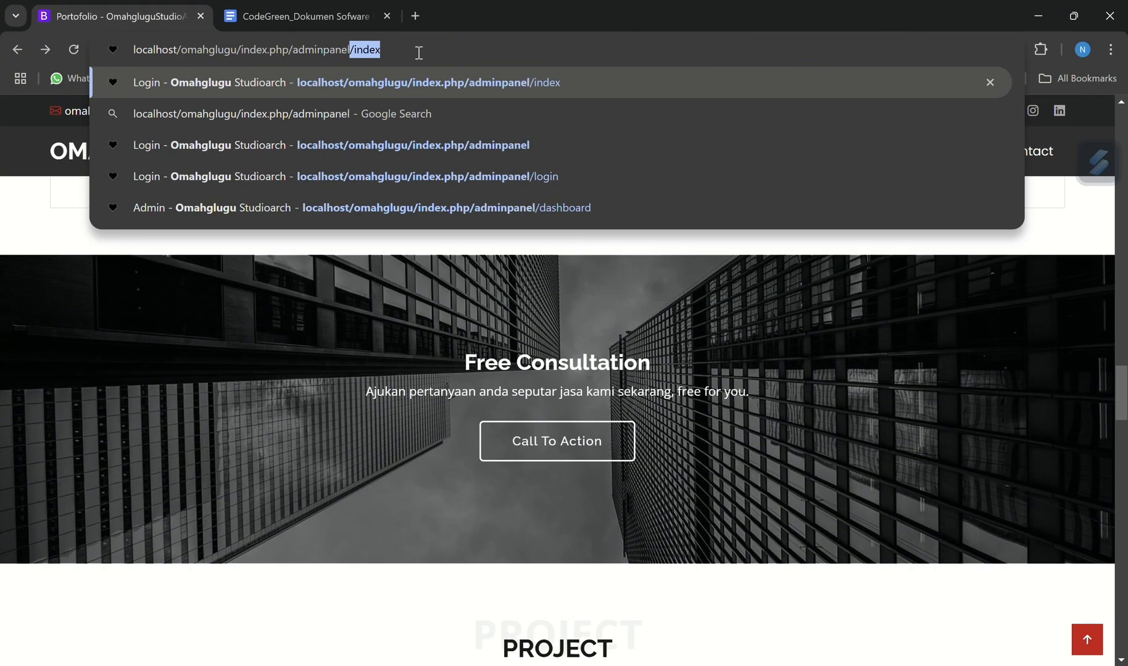
type("/")
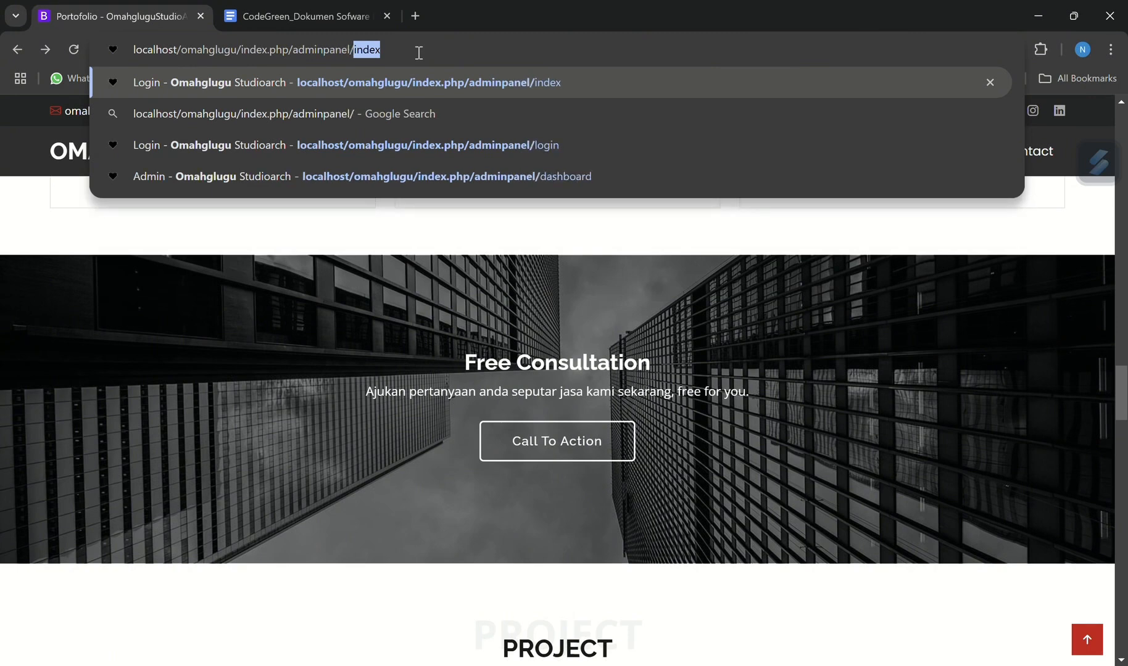
type("index")
key("Return")
Review the Login and Registrasi requirements in the specification document and return to the admin login page
left_click(313, 5)
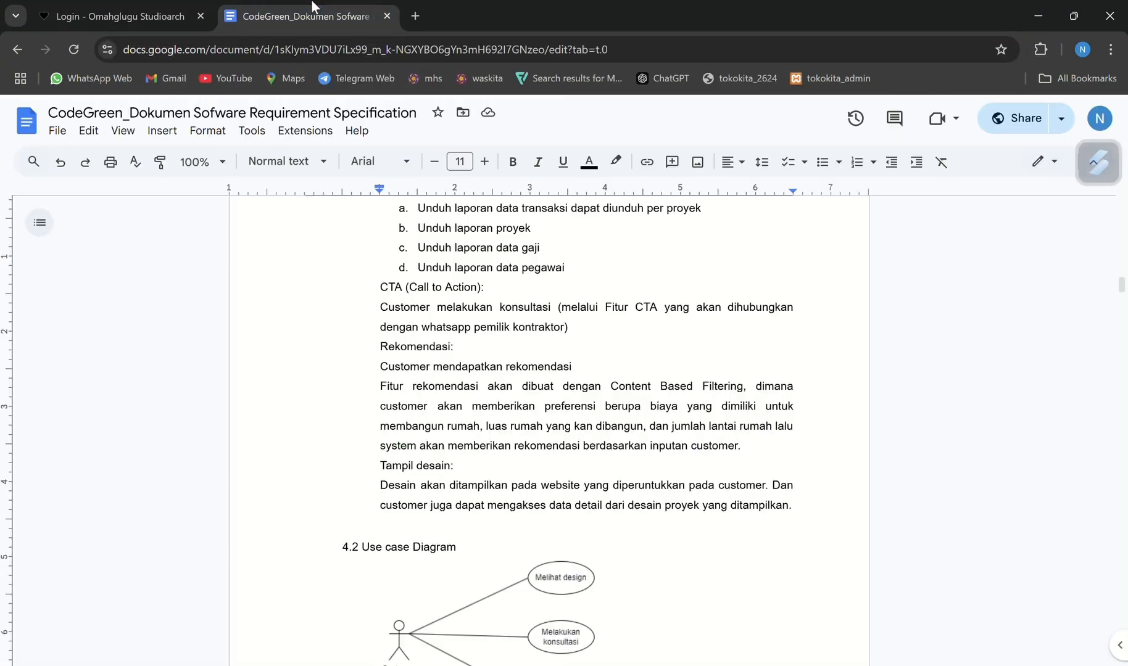
scroll(487, 289, "up", 15)
scroll(487, 289, "down", 7)
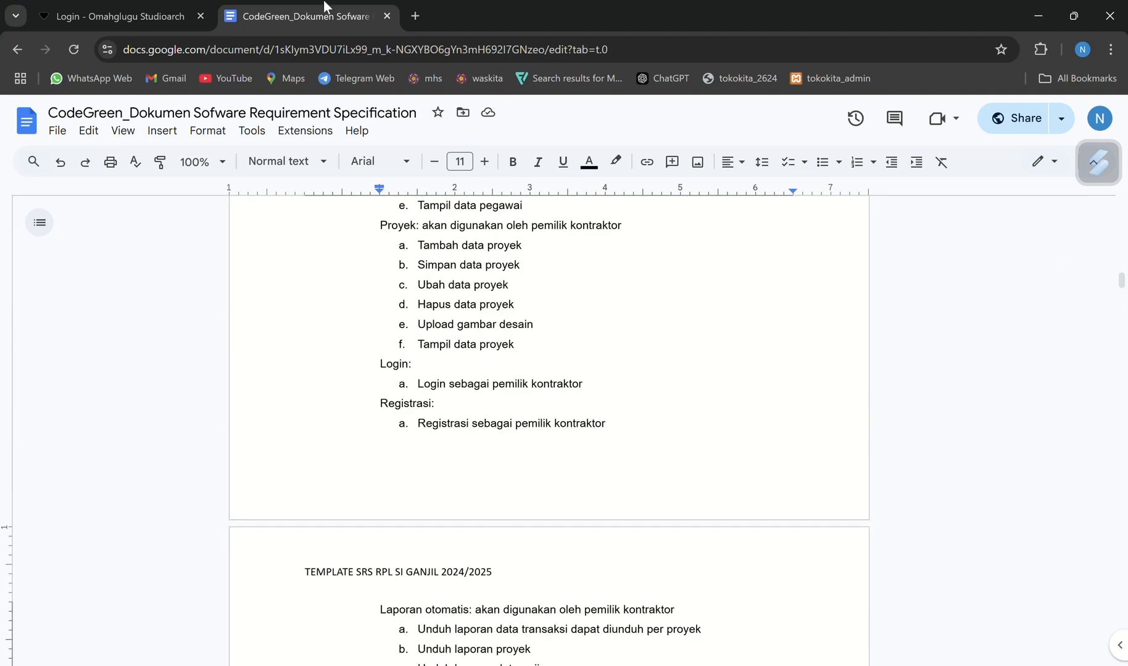
left_click(134, 11)
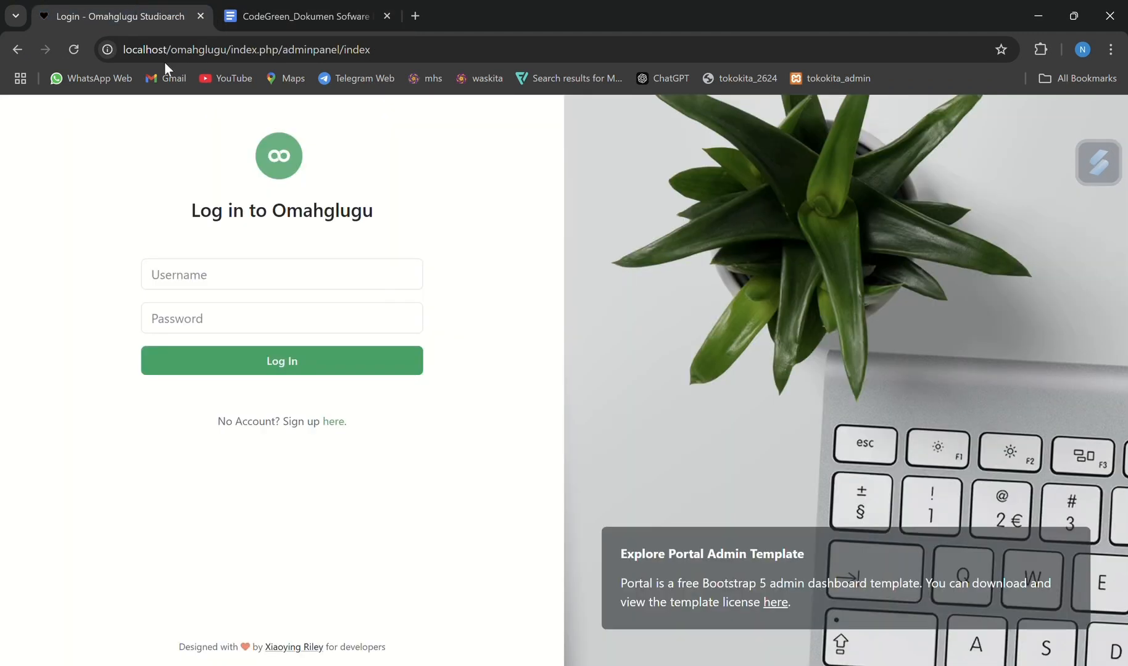
Open the sign-up form and try to register an account with a short username and an account password
left_click(334, 425)
left_click(268, 250)
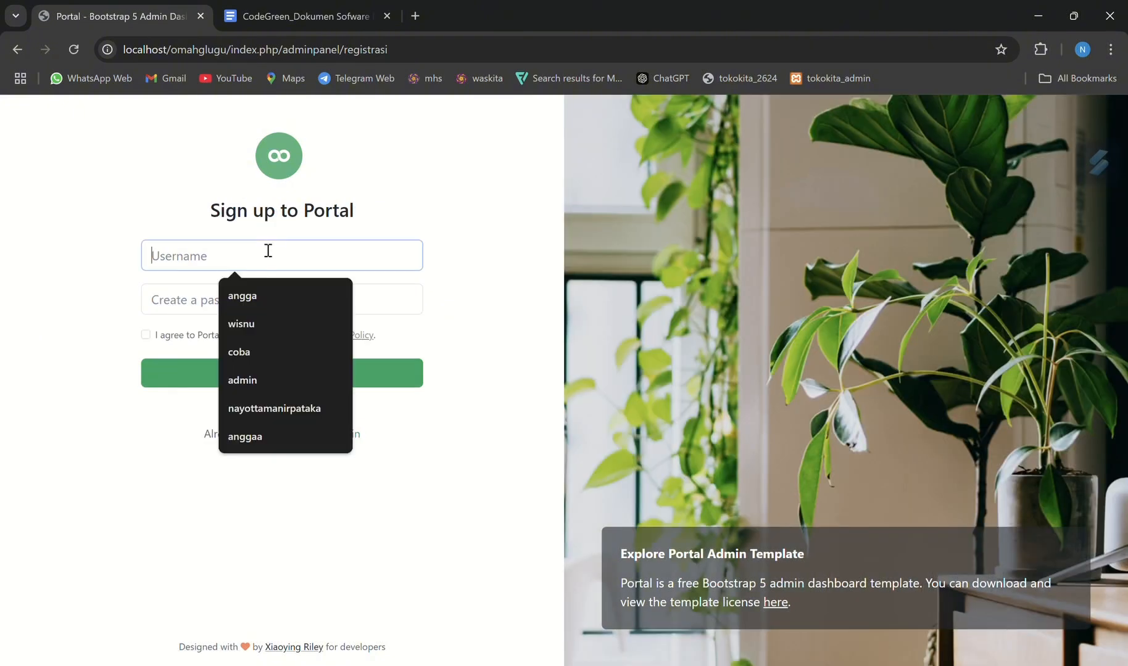
type("nayo")
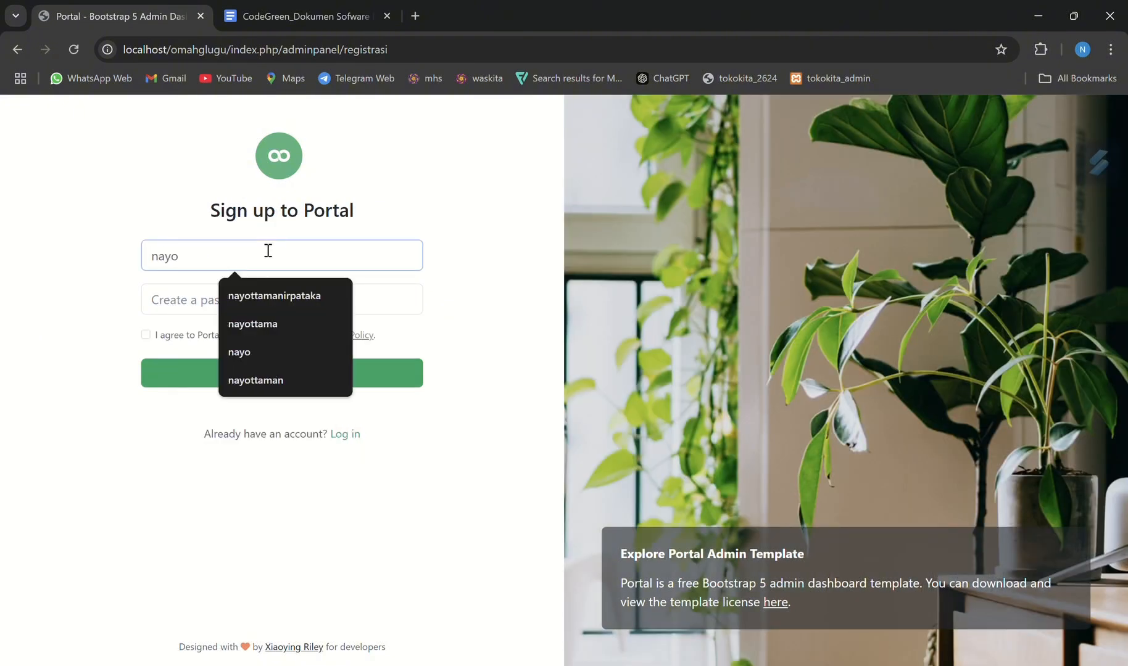
left_click(202, 301)
type("••••")
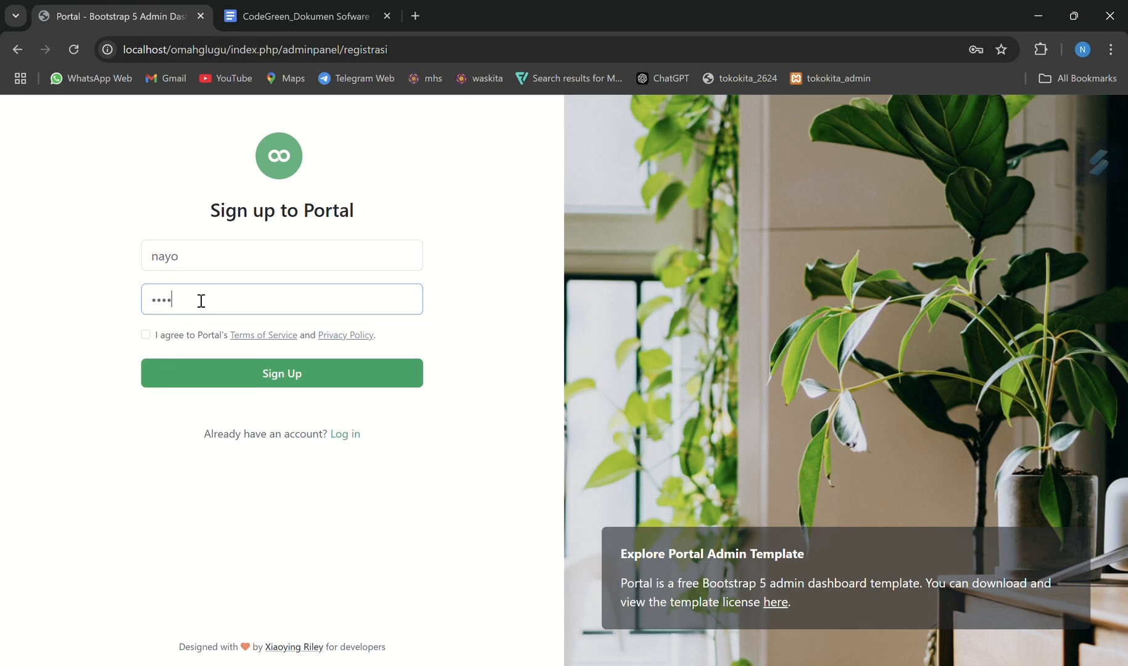
left_click(252, 370)
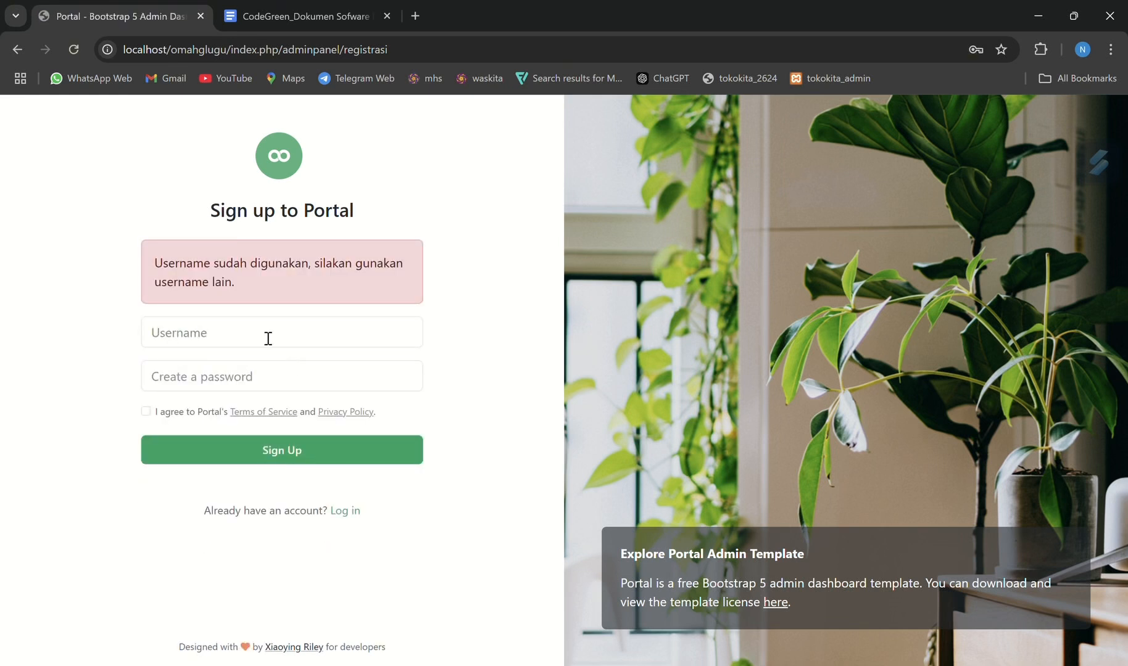
Try to register again with a longer username and an account password
left_click(273, 340)
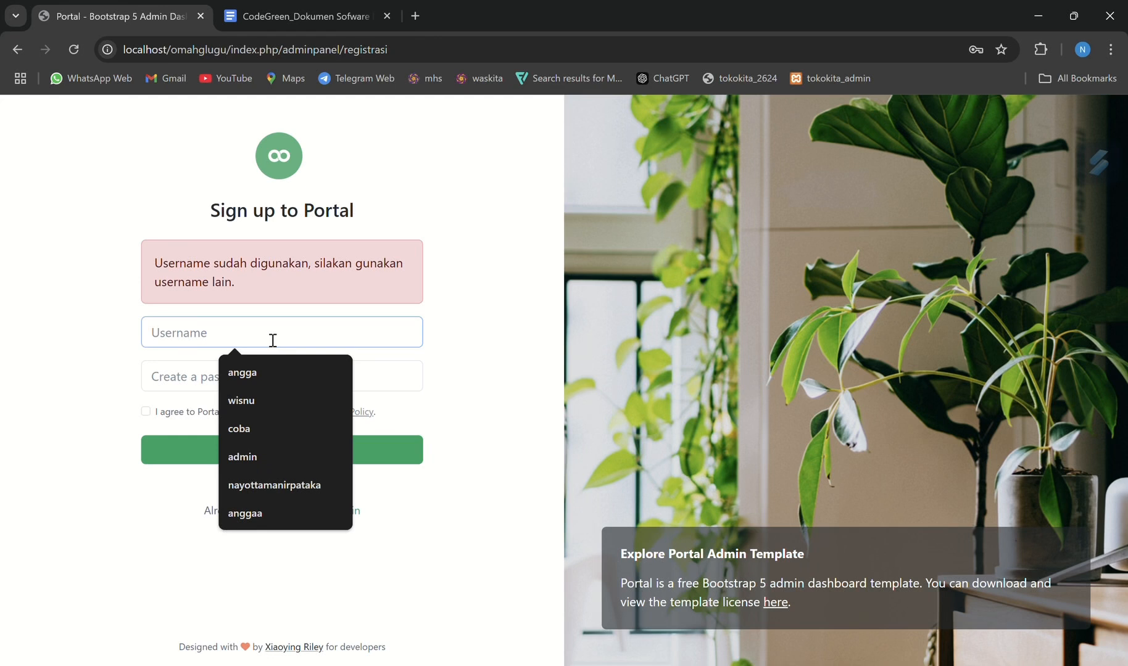
type("nayottama")
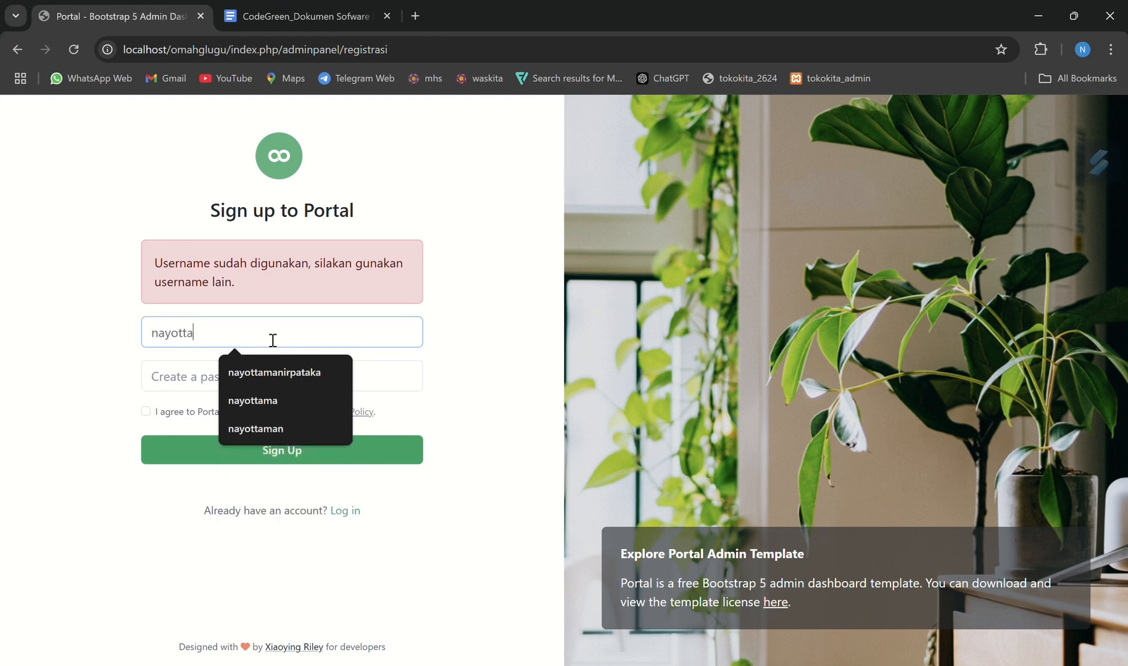
left_click(193, 370)
type("********")
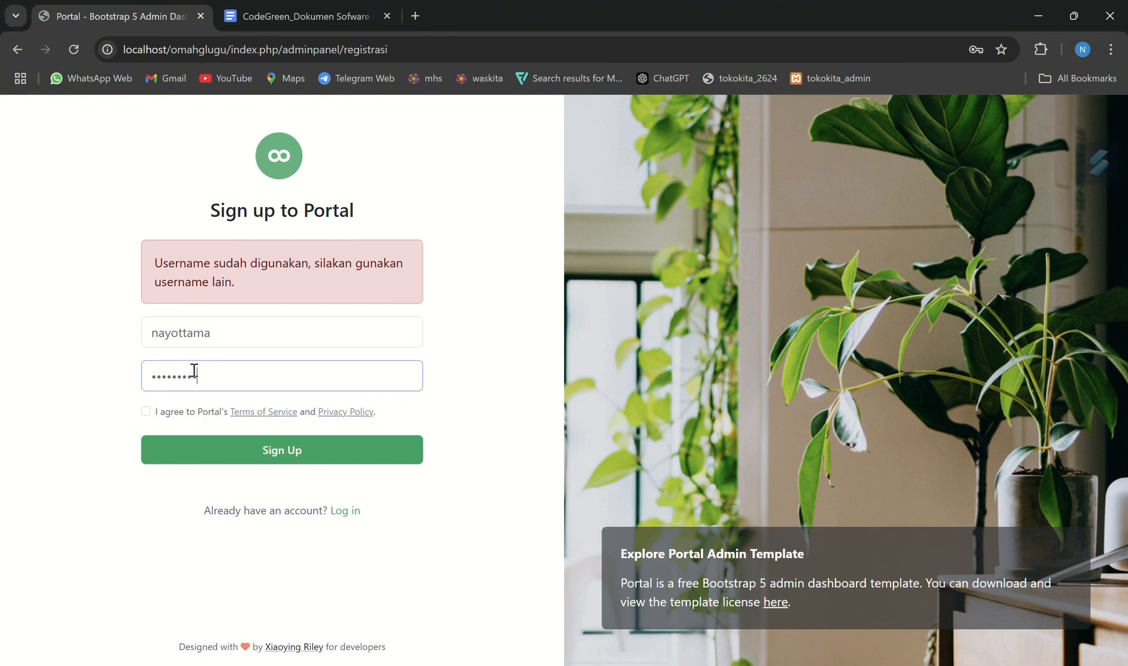
left_click(225, 460)
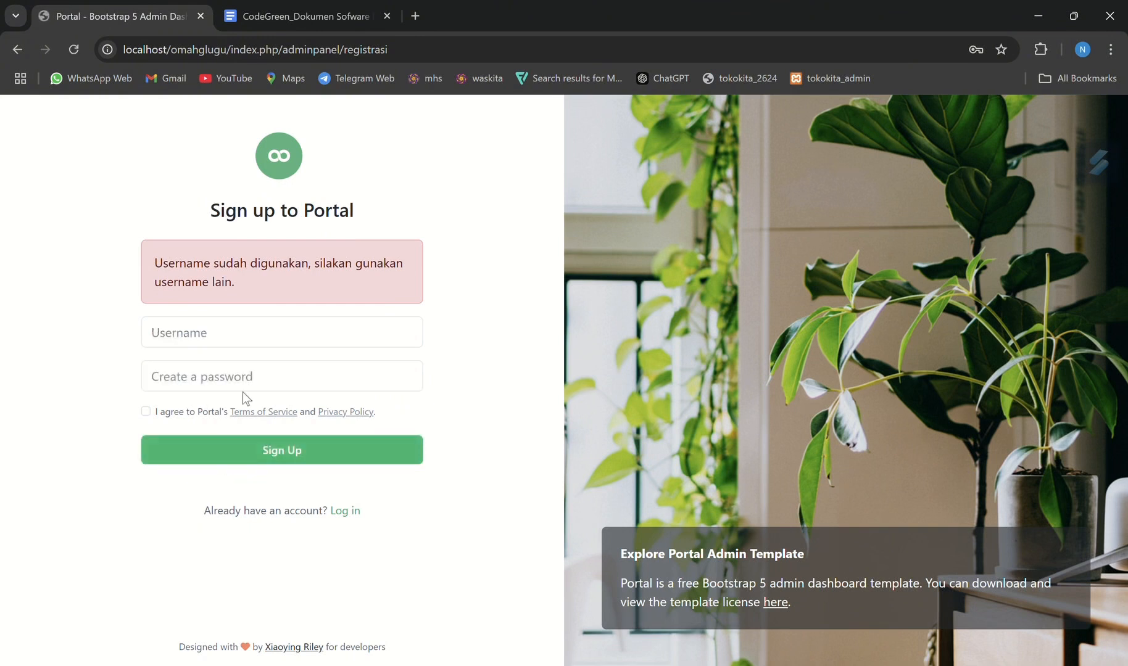
Sign up with the username admin and an account password
left_click(244, 317)
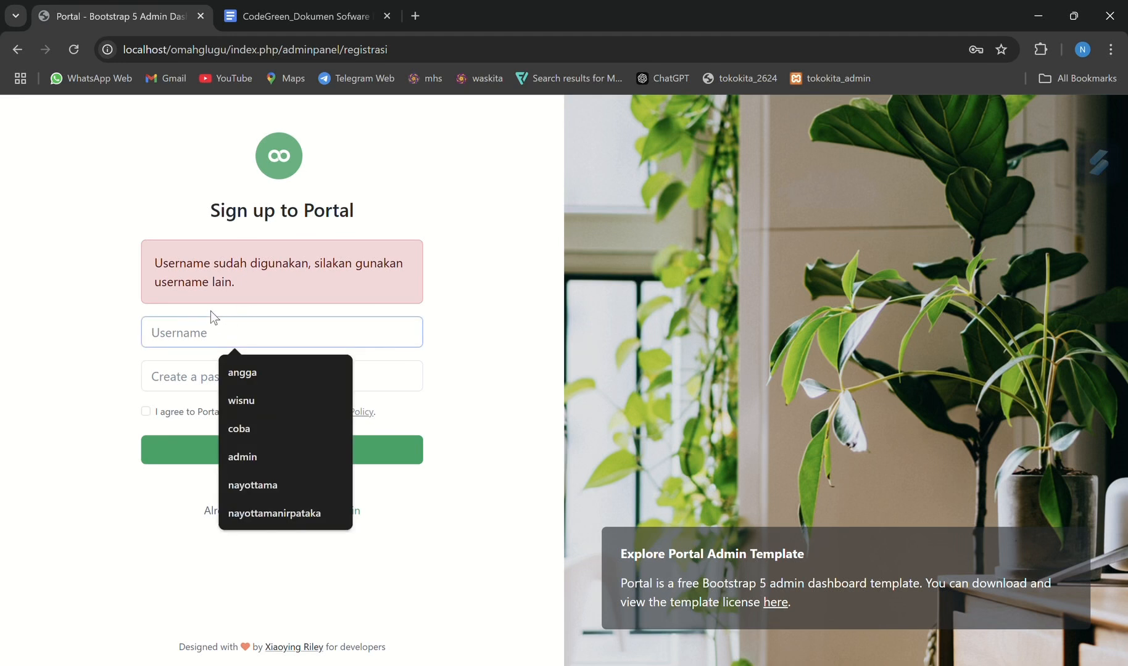
type("admin")
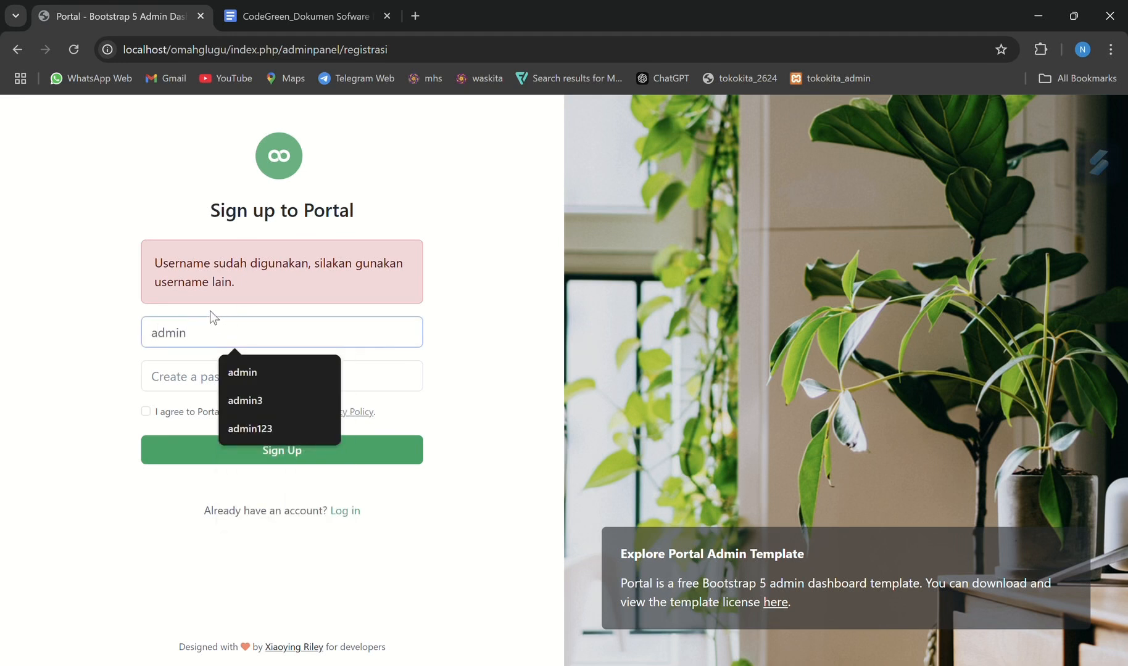
left_click(179, 369)
type("1234")
left_click(210, 453)
Log in to the Omahglugu admin panel with the username admin and the account password
left_click(255, 282)
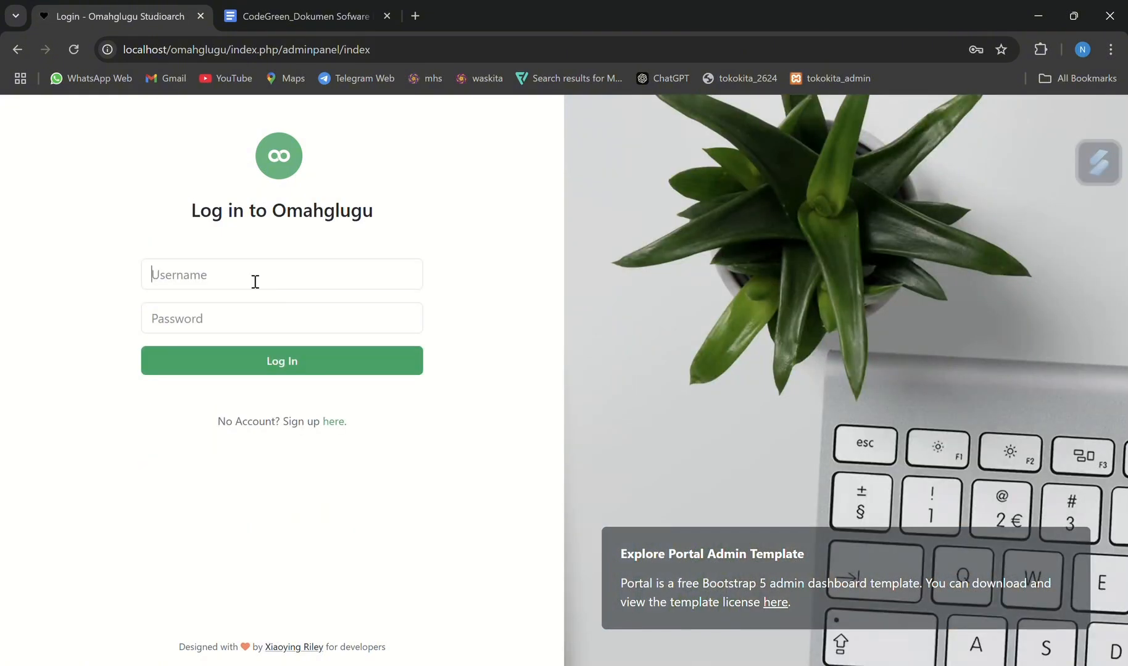
type("admin")
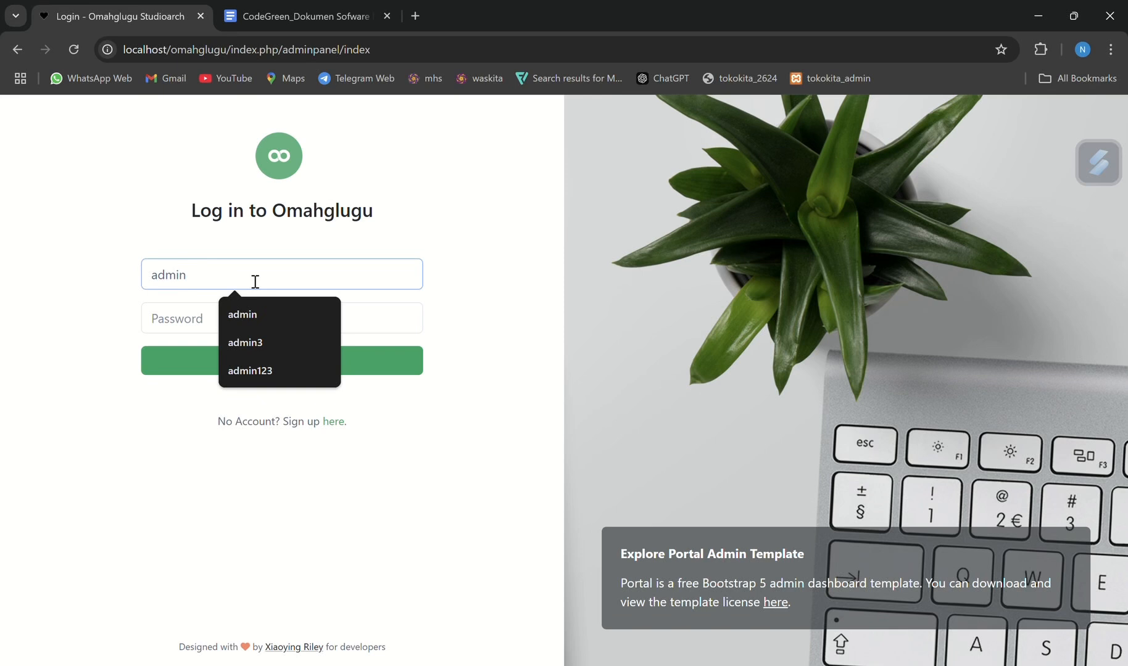
left_click(181, 316)
type("12345")
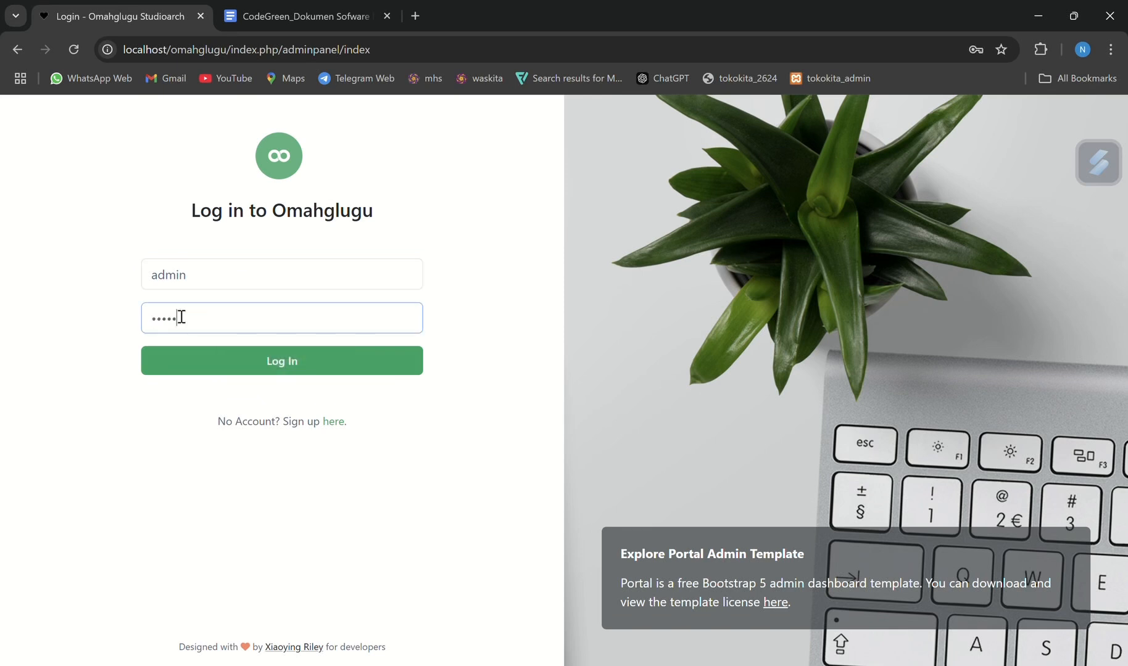
left_click(214, 366)
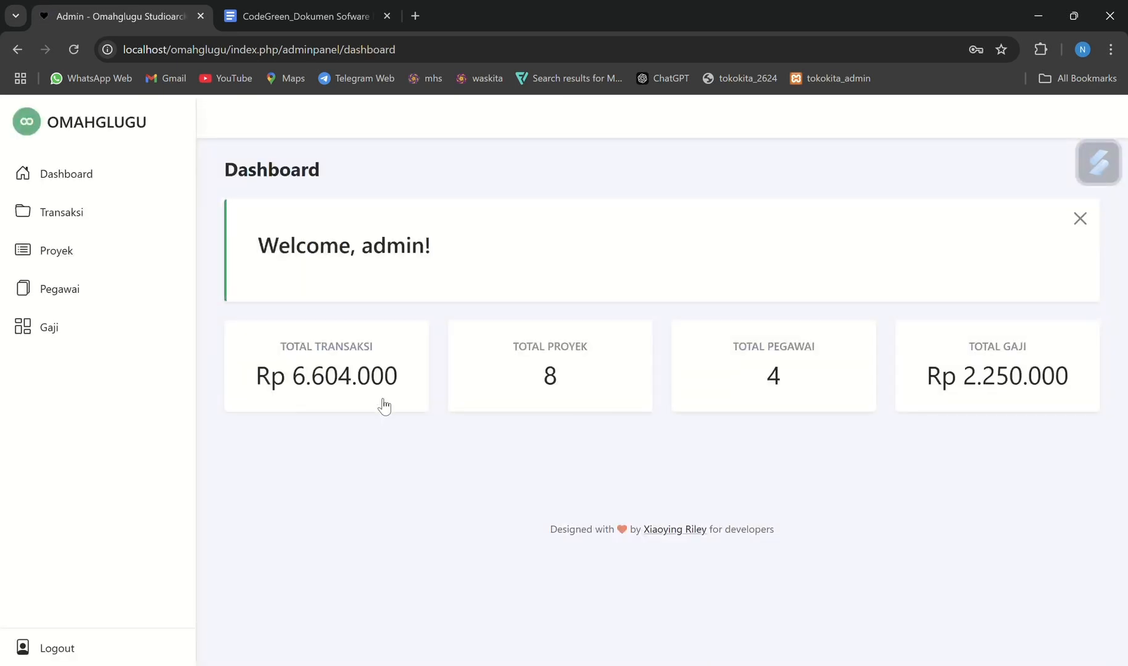
left_click(698, 273)
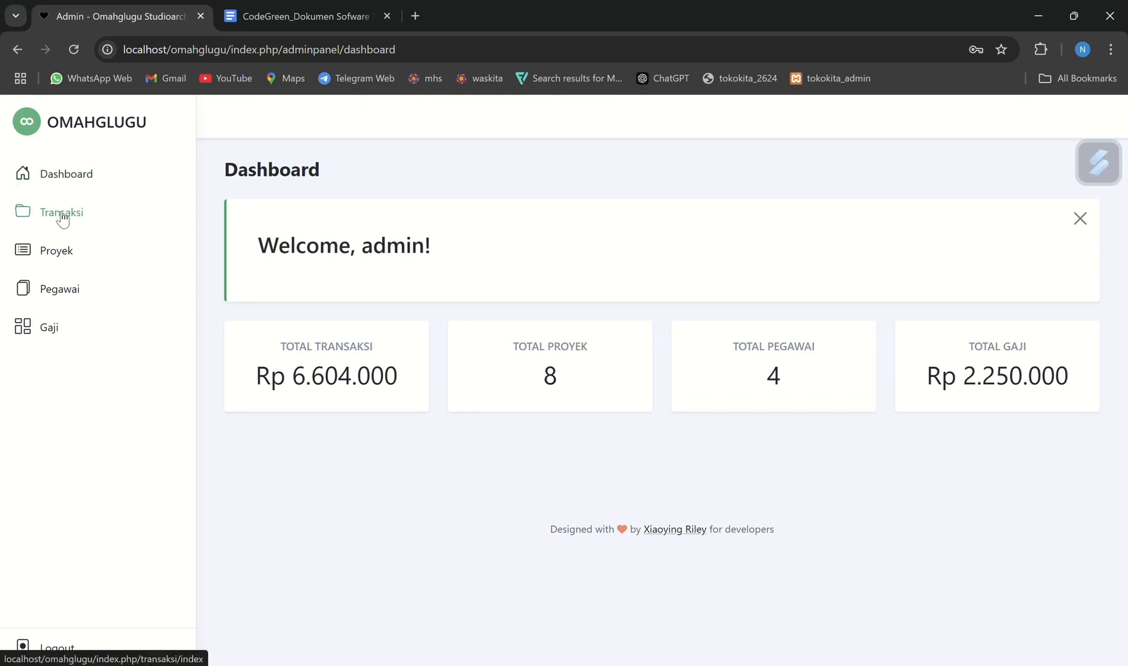
Point out the contractor-owner registration and login requirements in the specification document
left_click(347, 21)
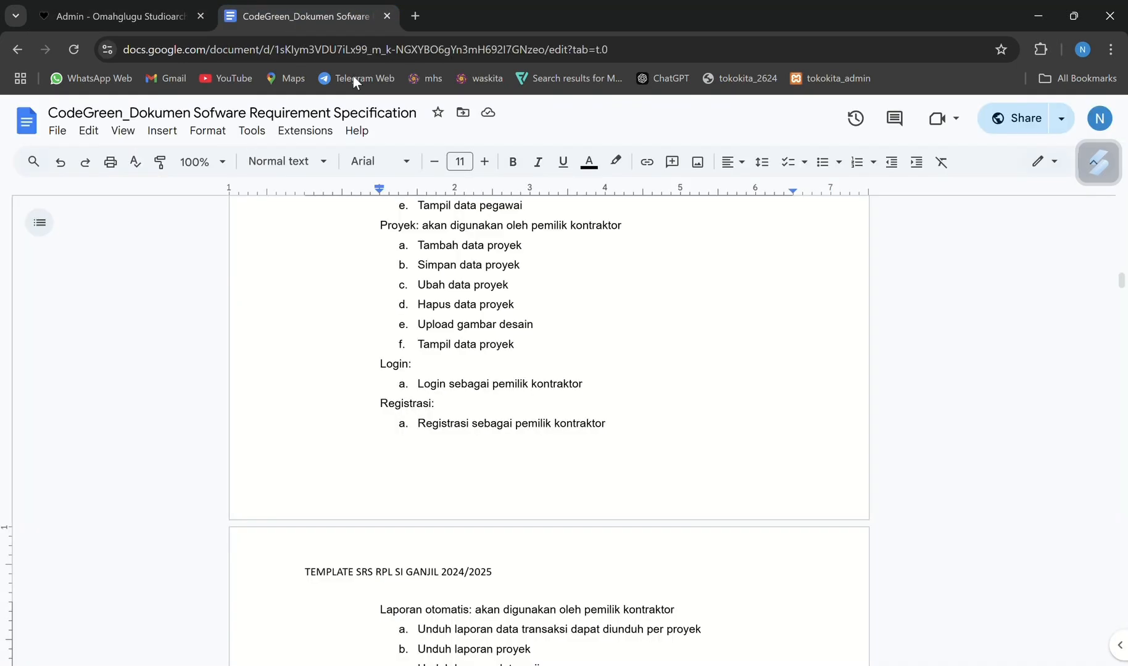
left_click_drag(418, 425, 450, 425)
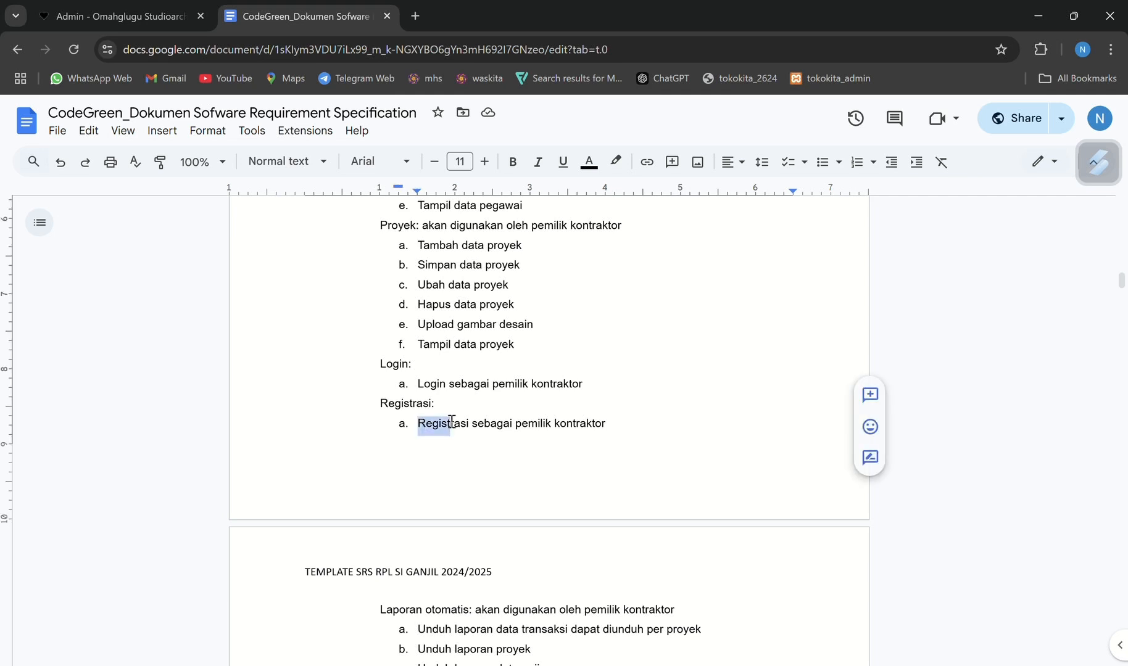
left_click(458, 388)
Highlight the start of the Transaksi heading and the word "Tambah" in its first requirement under 4.1 Kebutuhan Fungsional
scroll(457, 389, "up", 8)
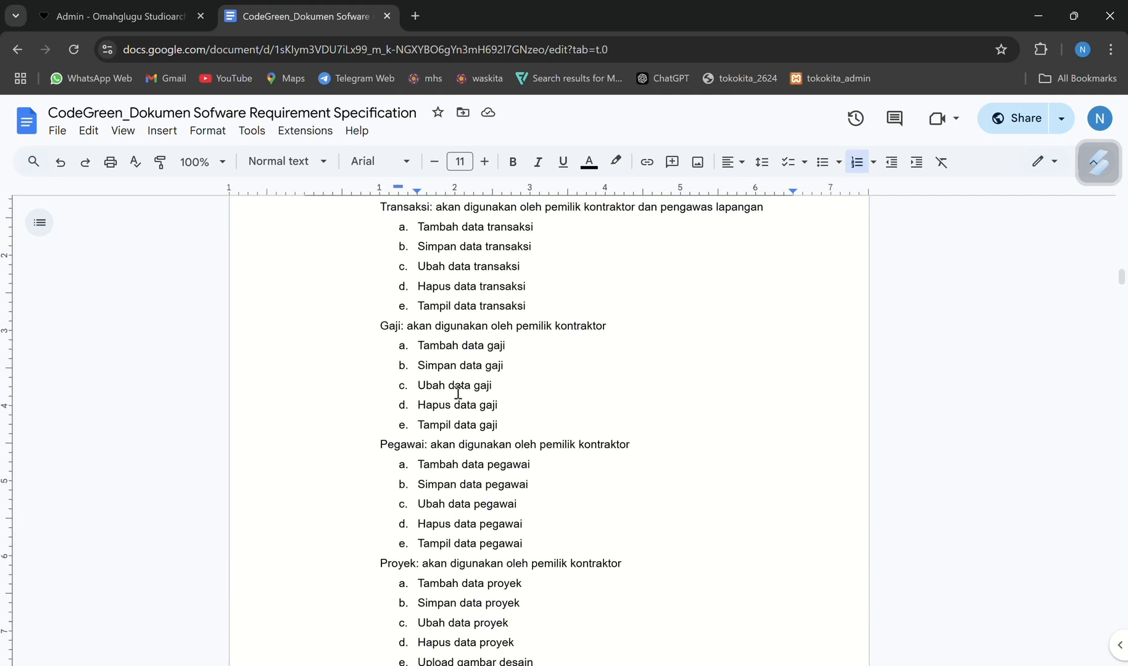
left_click(380, 364)
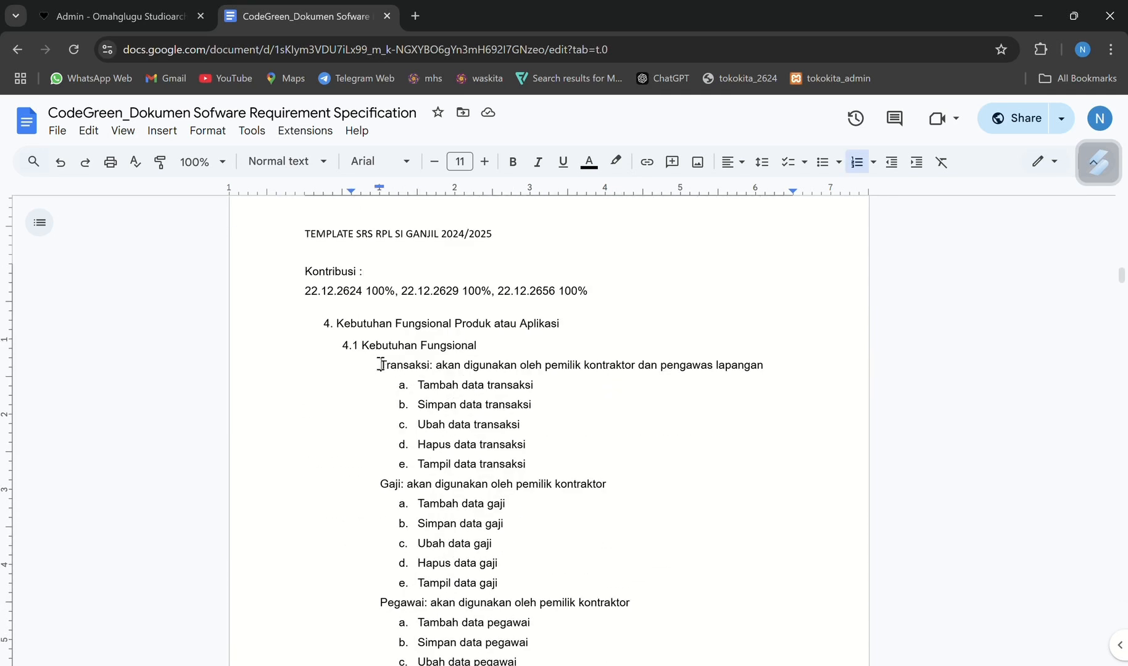
left_click_drag(380, 365, 455, 365)
left_click(448, 365)
double_click(435, 386)
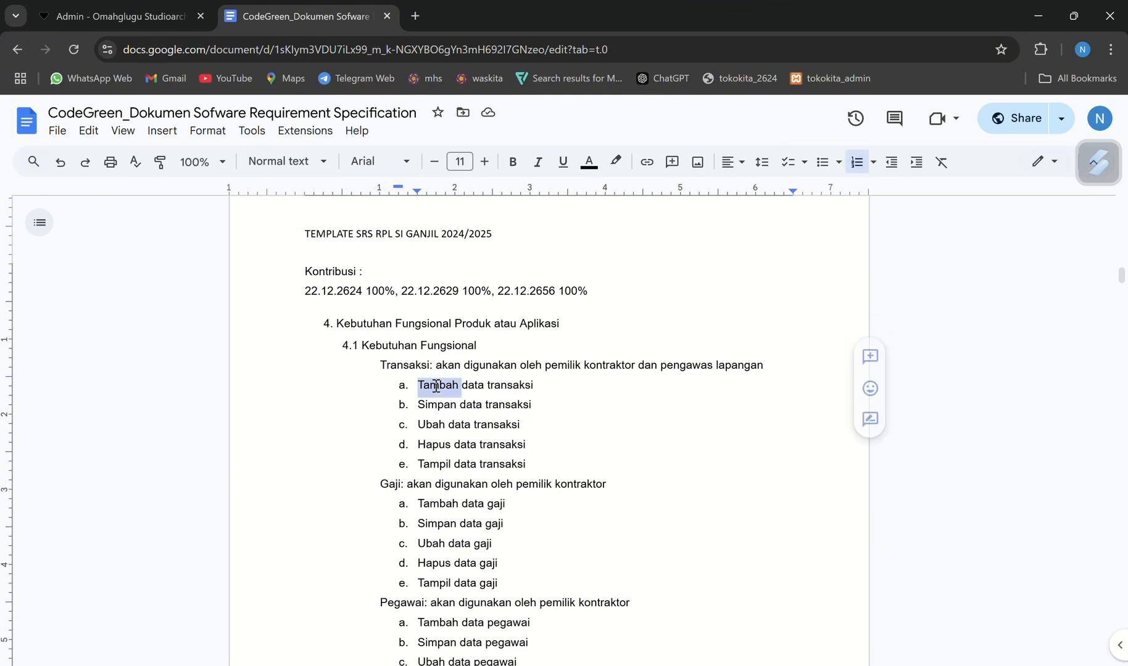
Highlight the words "Simpan", "Ubah", "Hapus" and "Tampil" one after another in the Transaksi requirements of the specification document
double_click(441, 406)
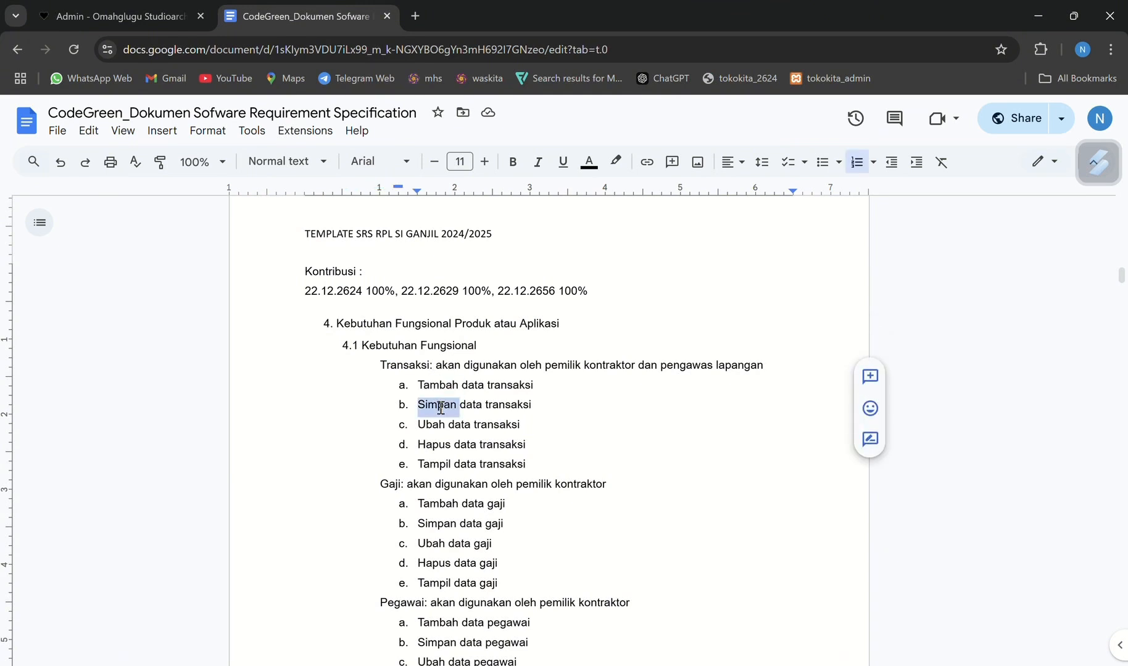
left_click(439, 426)
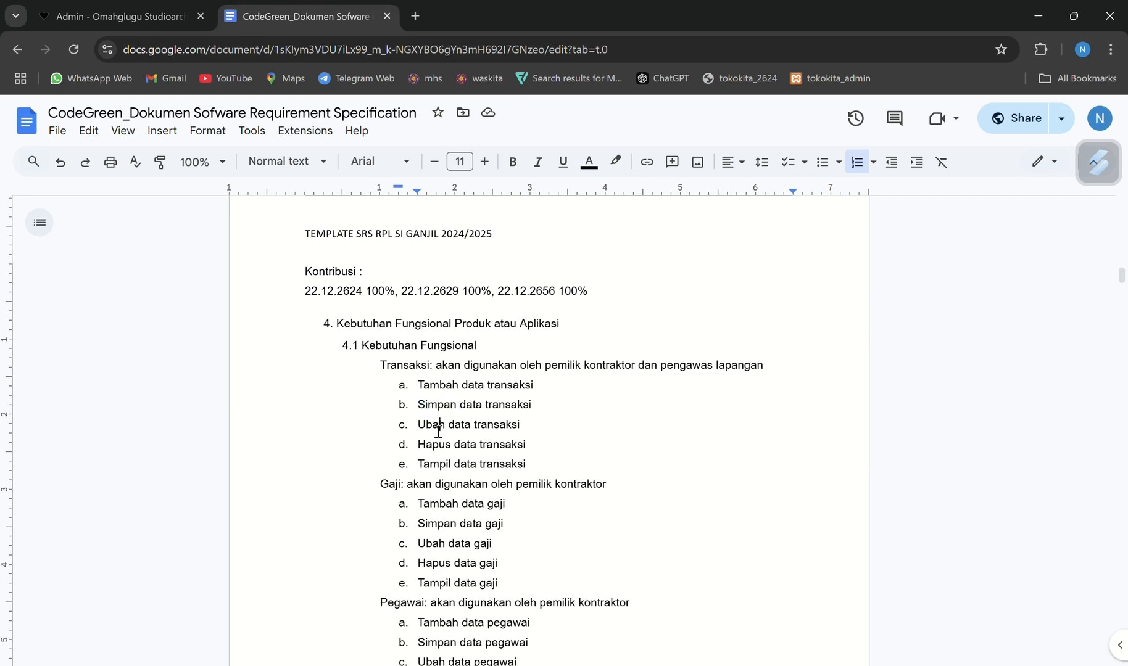
double_click(439, 426)
double_click(442, 446)
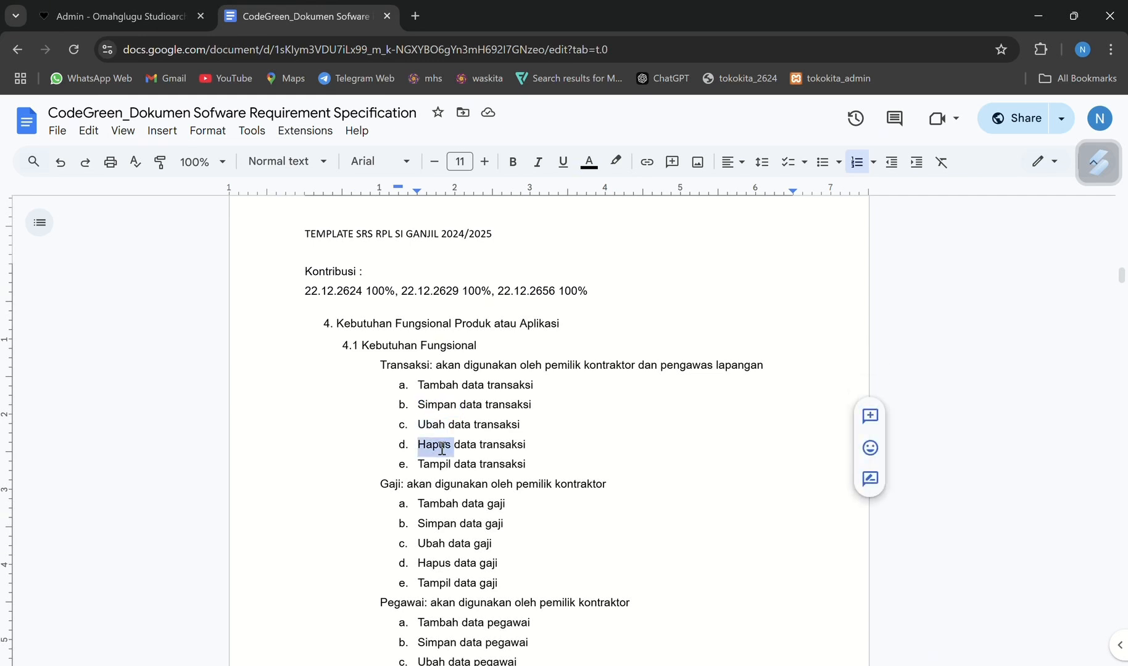
double_click(435, 465)
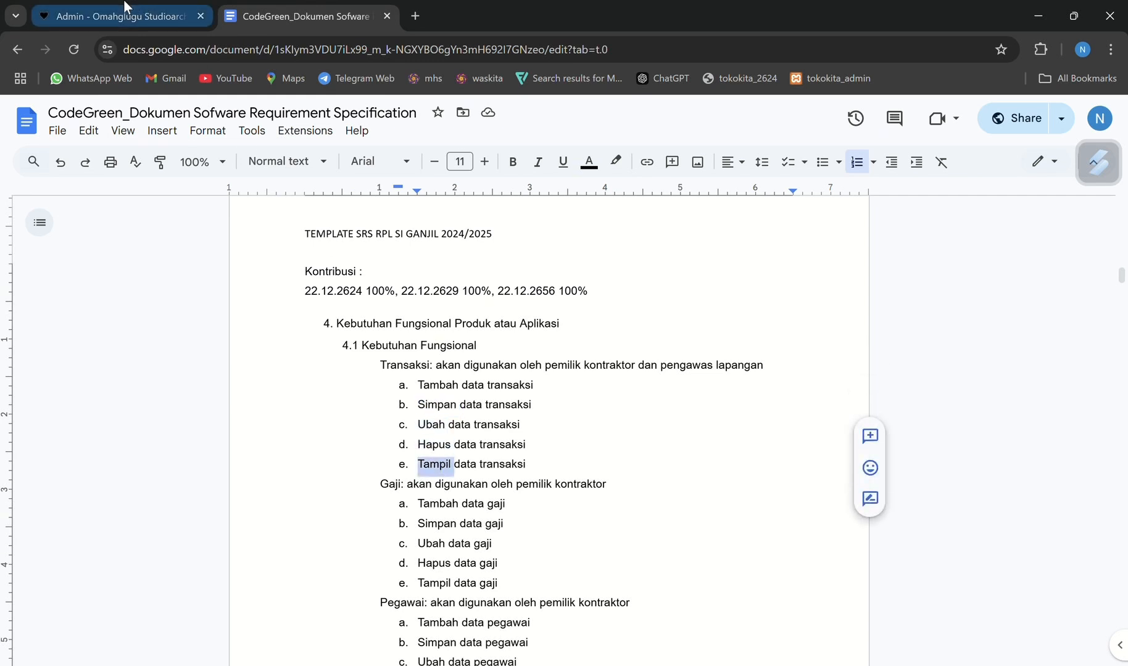
Switch to the Omahglugu admin panel, open the Transaksi page and look through the whole transaction list with its row actions
left_click(106, 8)
left_click(69, 217)
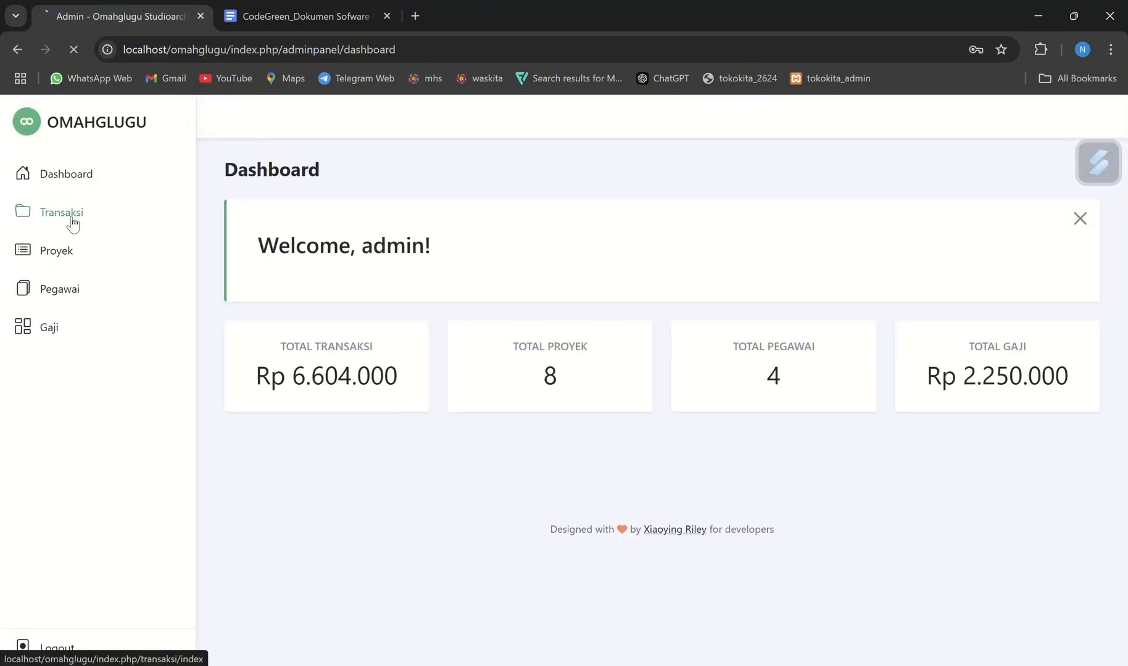
scroll(567, 532, "down", 3)
scroll(568, 532, "up", 3)
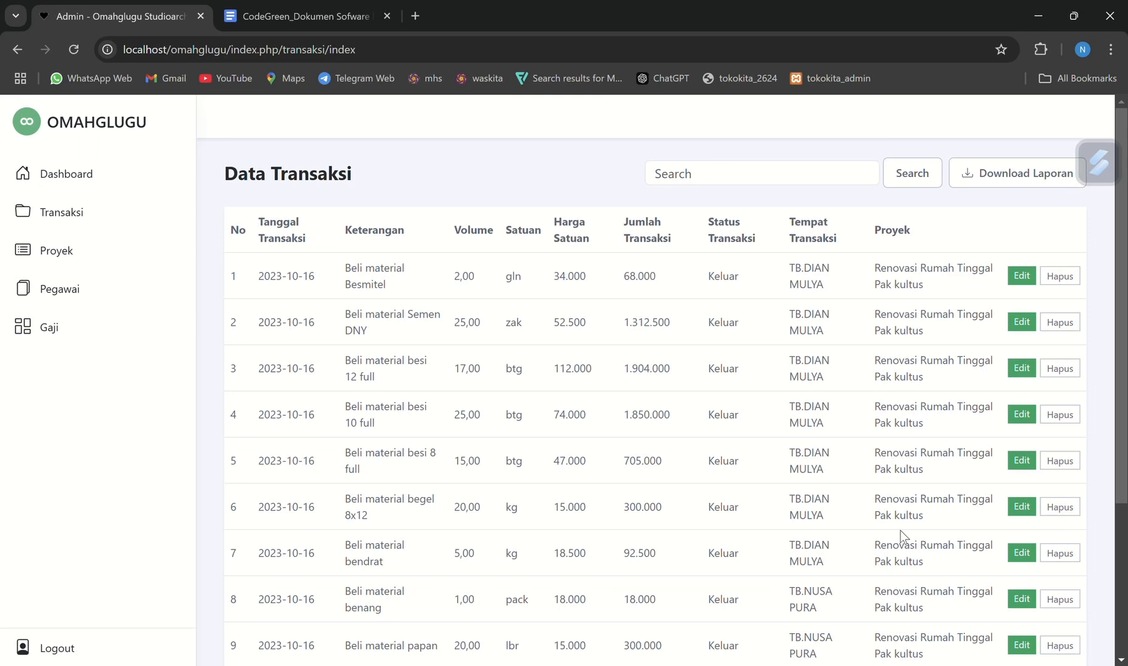
scroll(901, 531, "down", 3)
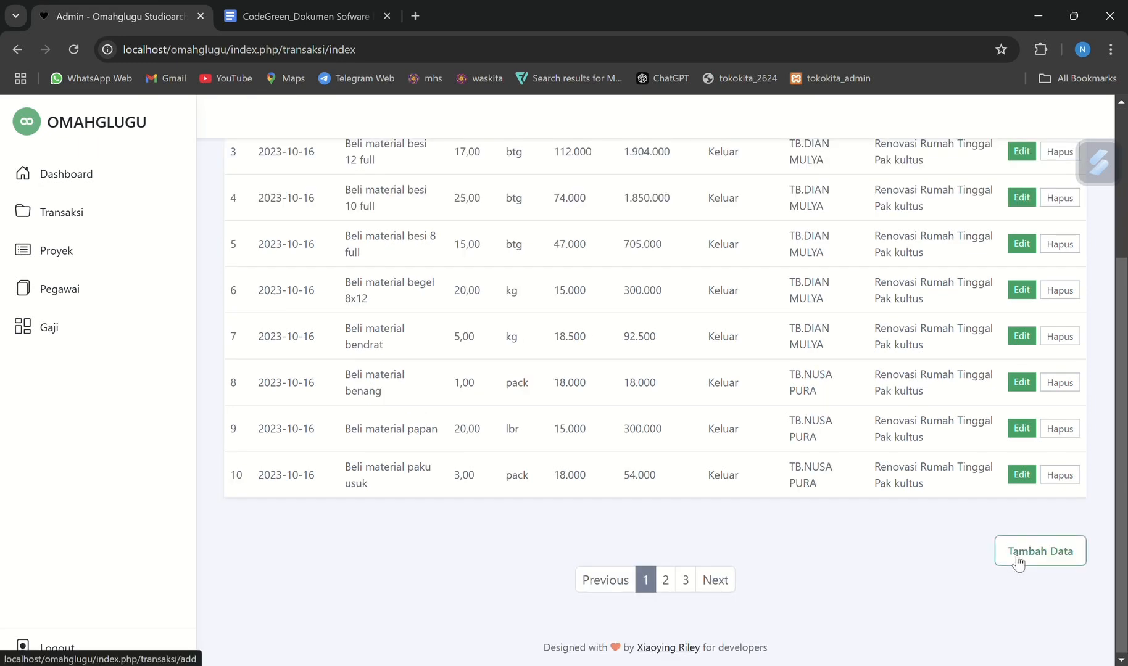
scroll(936, 514, "up", 3)
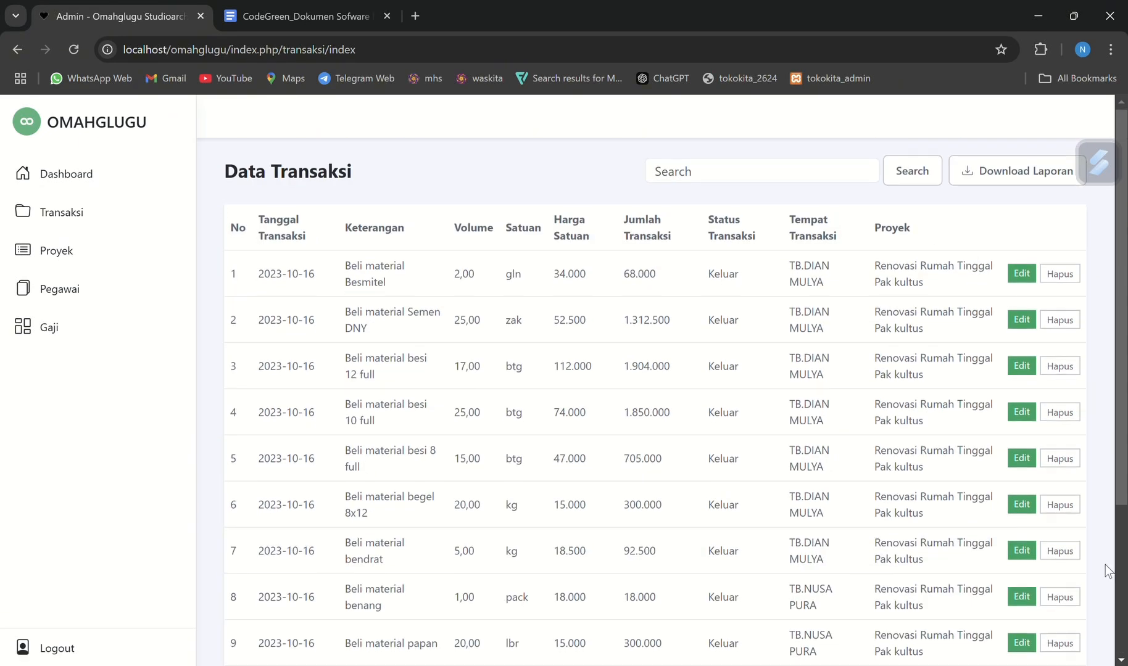
scroll(1105, 567, "down", 1)
scroll(1105, 565, "down", 1)
scroll(1105, 565, "down", 2)
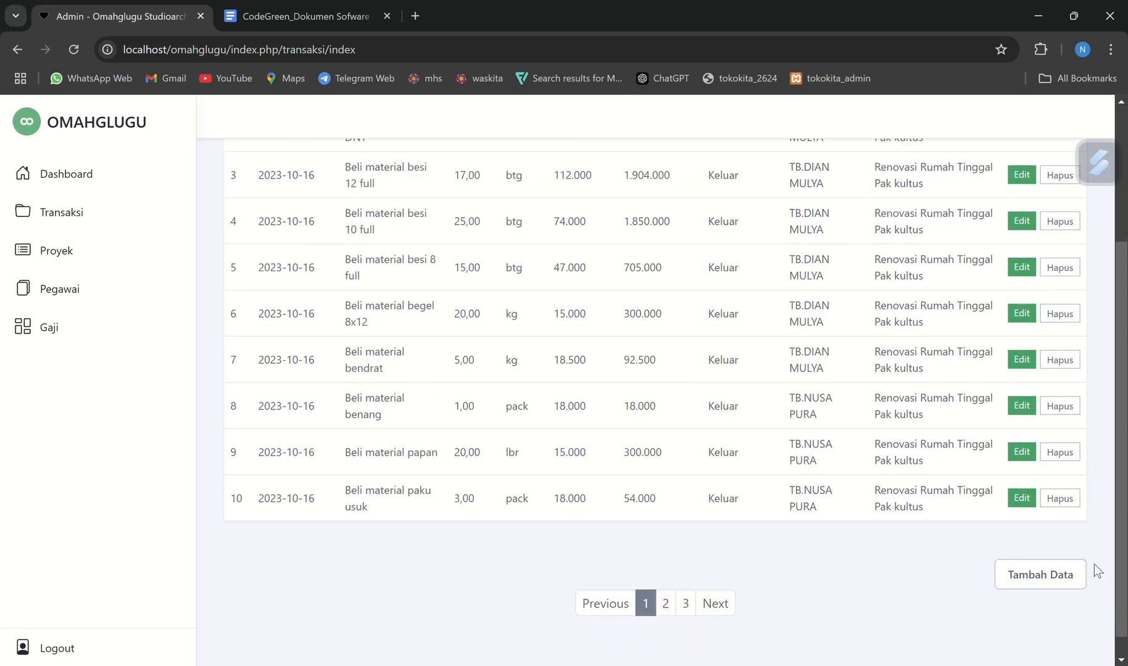
Recheck the Transaksi requirements in the document, and delete transaction 10, "Beli material paku usuk", in the admin panel
left_click(332, 18)
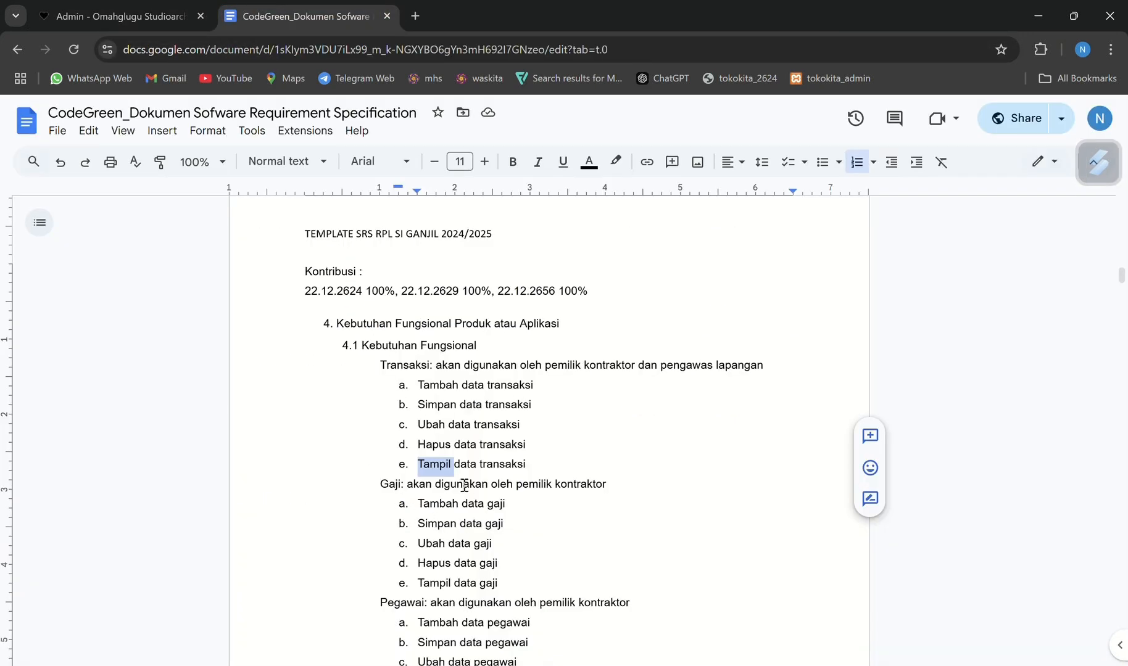
left_click(105, 19)
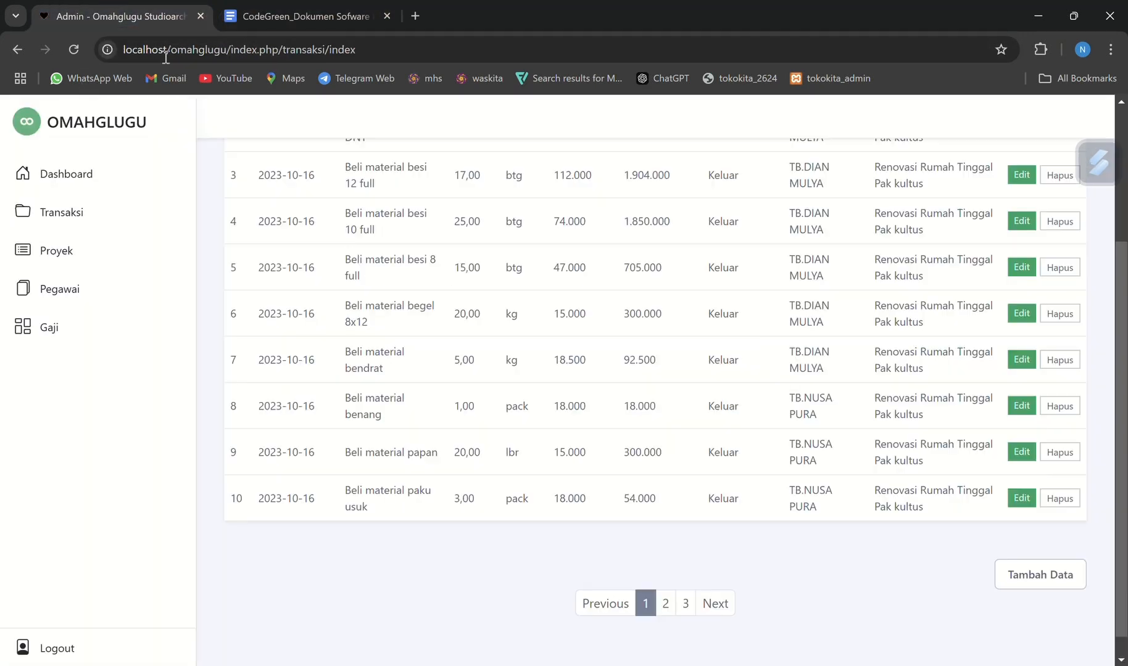
left_click(1048, 501)
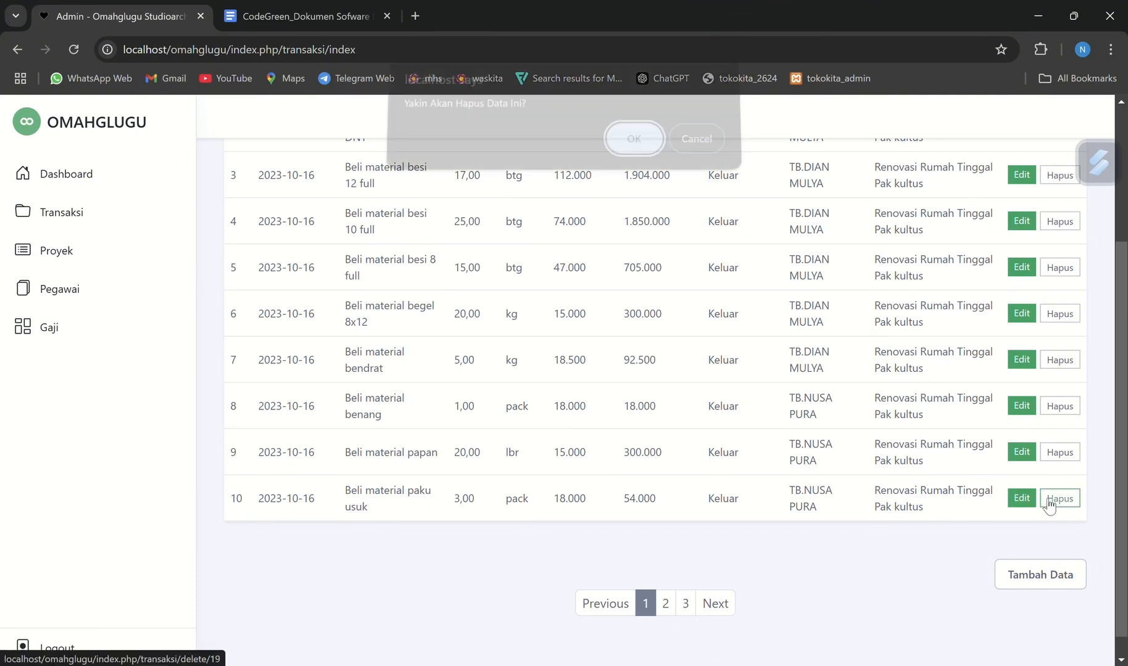
left_click(632, 148)
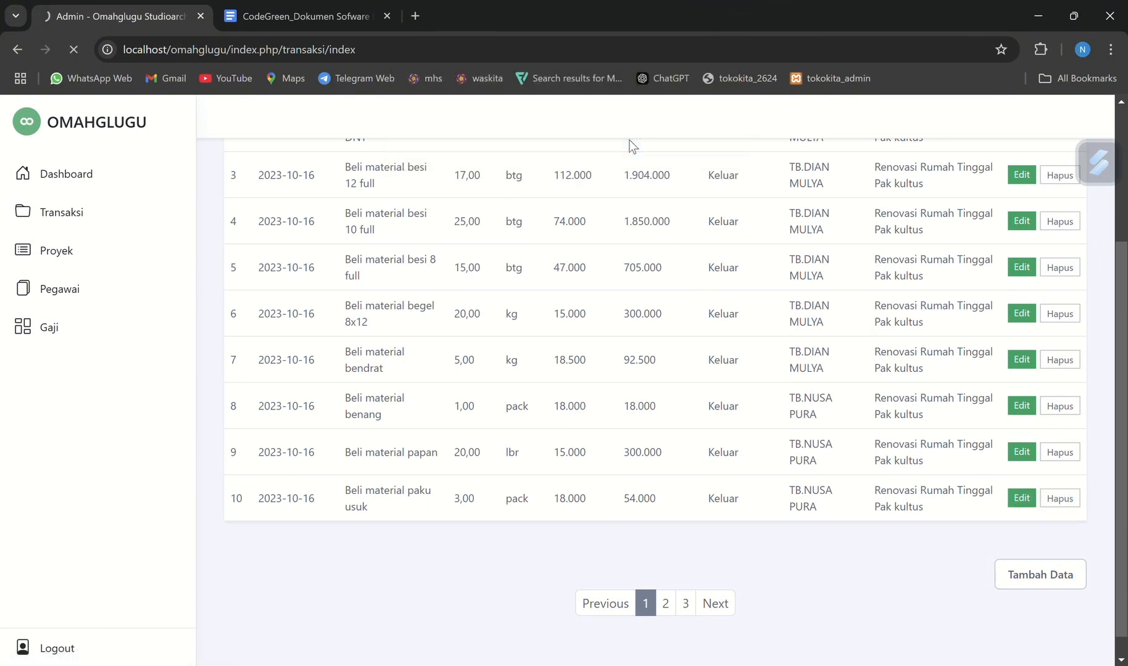
scroll(626, 384, "down", 4)
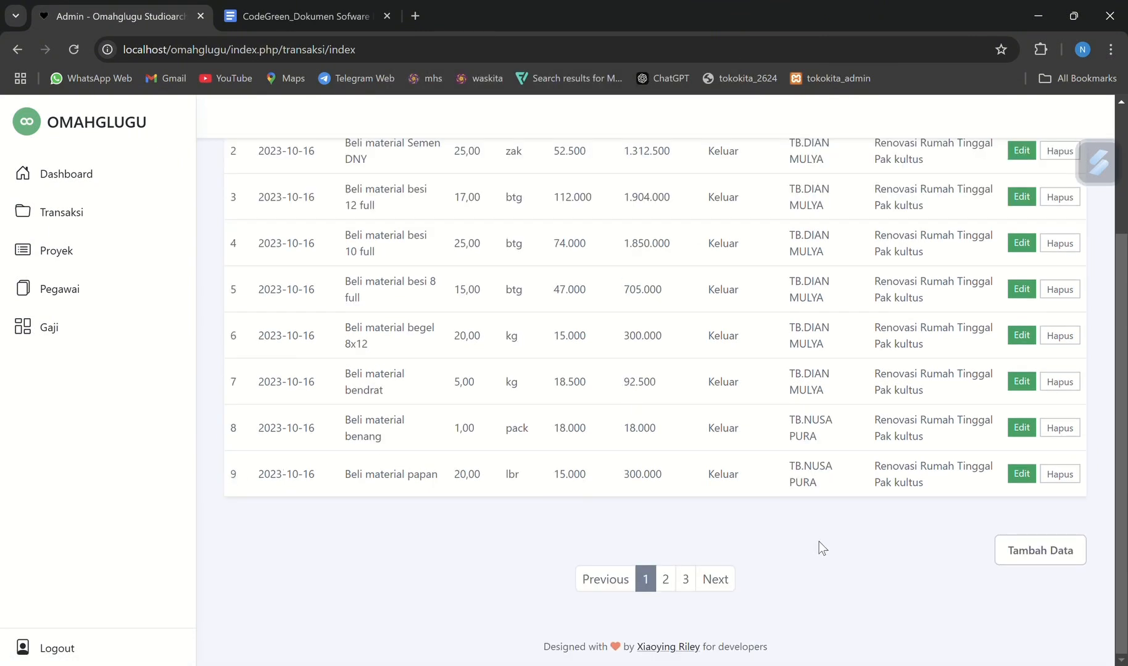
Consult the specification once more, and start a new transaction record in the admin panel dated 15/01/2025
left_click(259, 18)
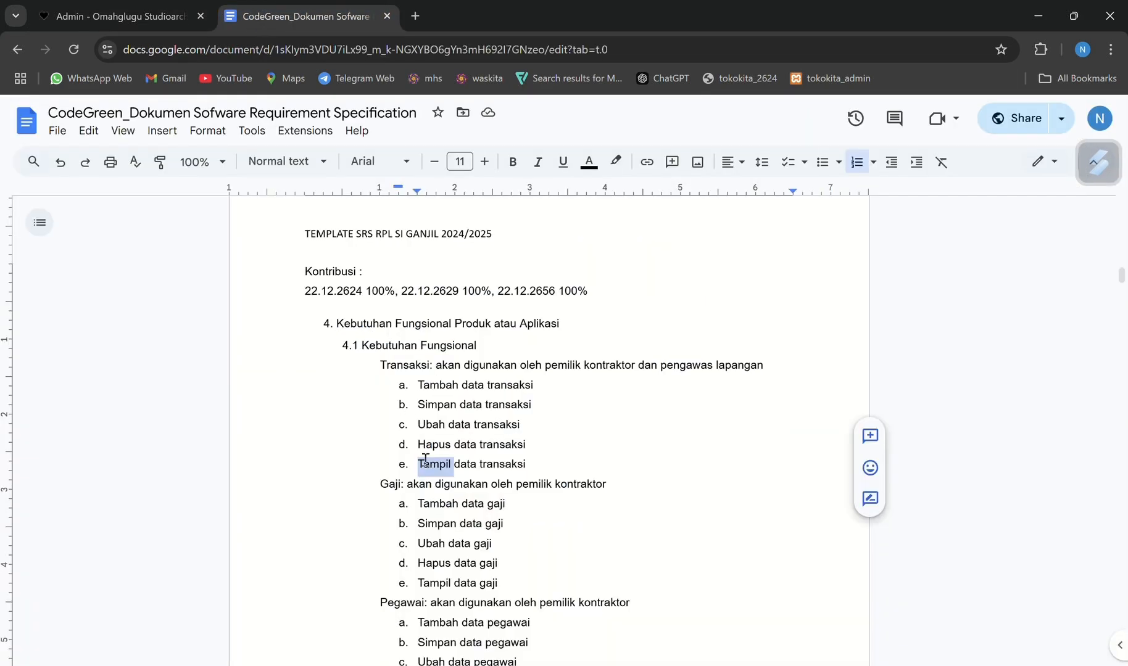
left_click(135, 12)
left_click(1049, 563)
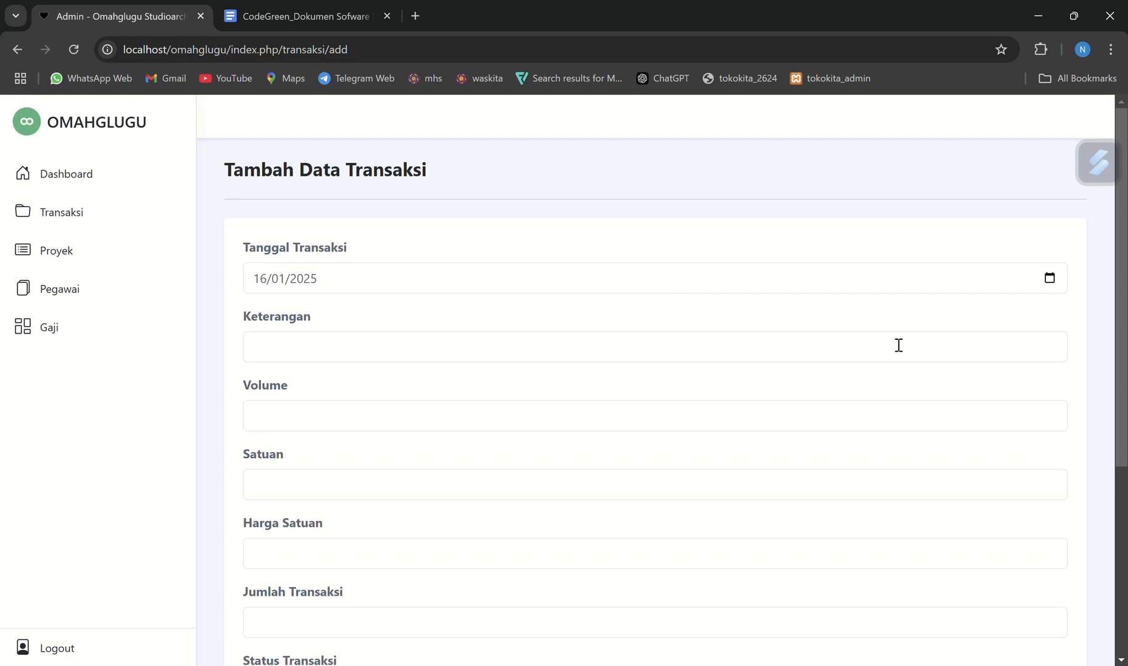
left_click(1050, 279)
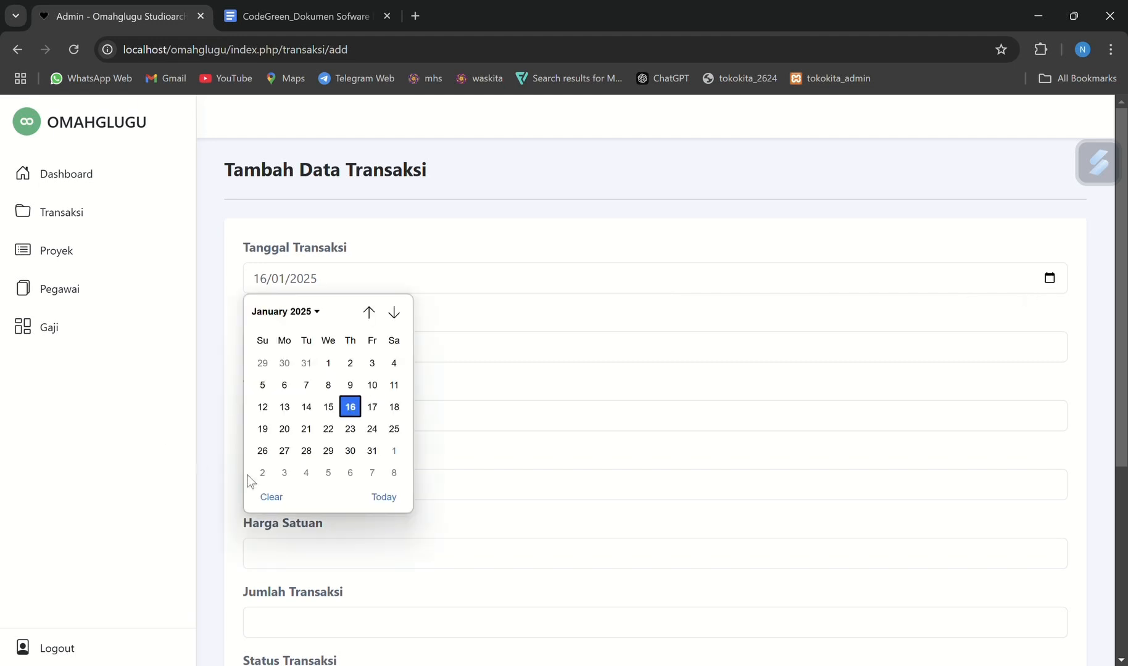
left_click(329, 406)
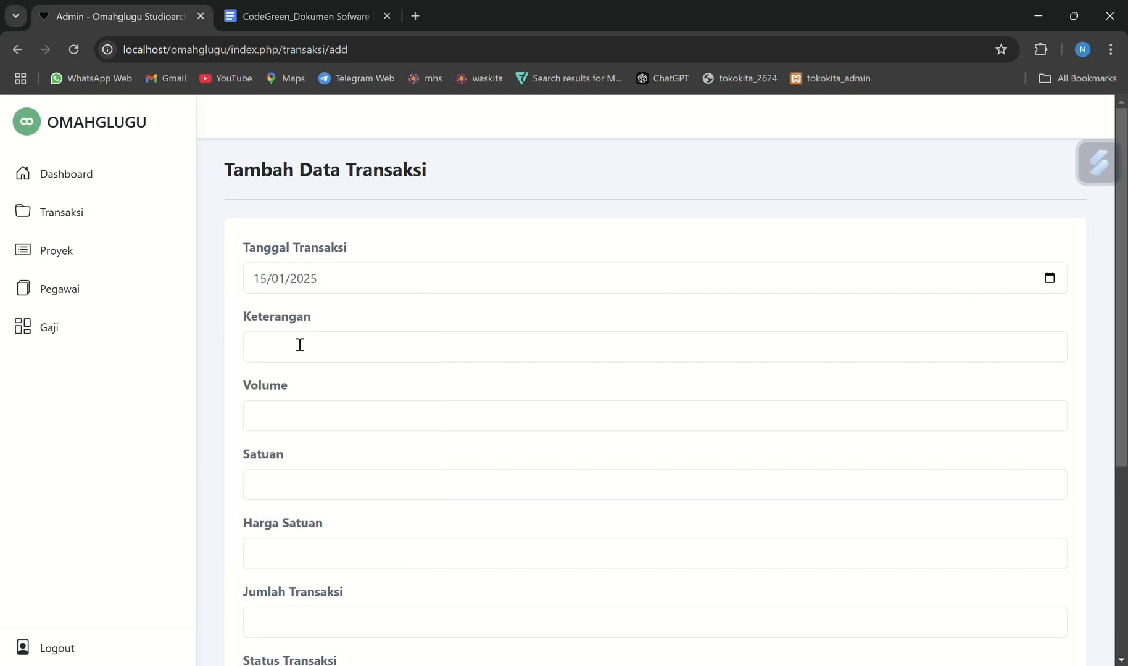
Enter "Beli material semen" as the new transaction's Keterangan and 20,00 as its Volume
left_click(299, 345)
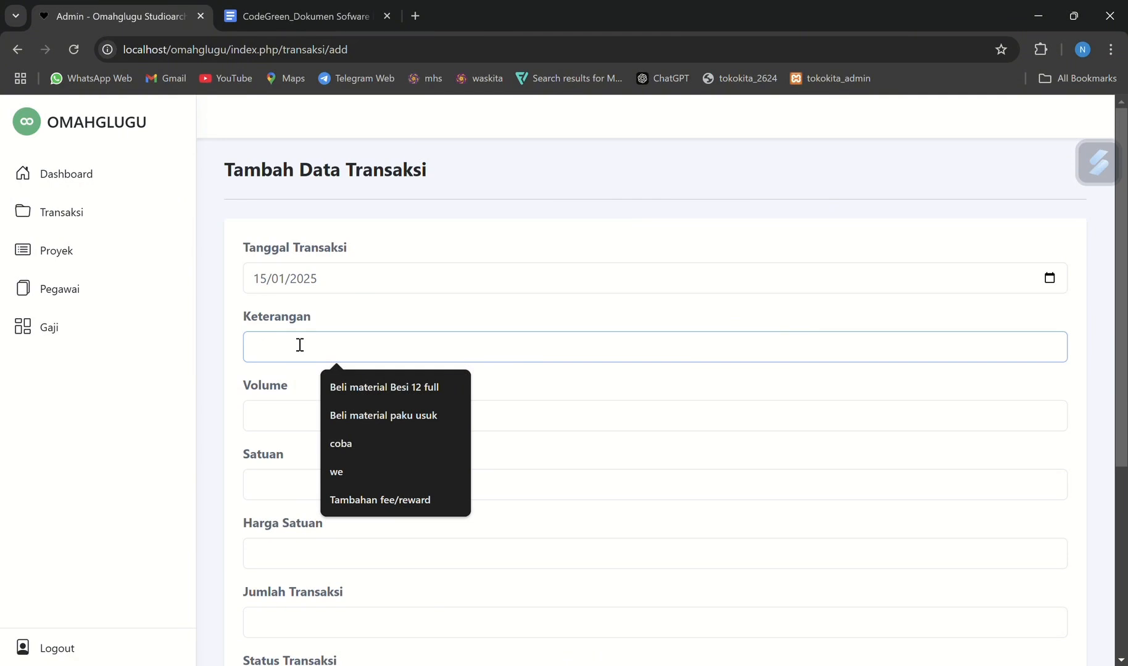
type("Beli material")
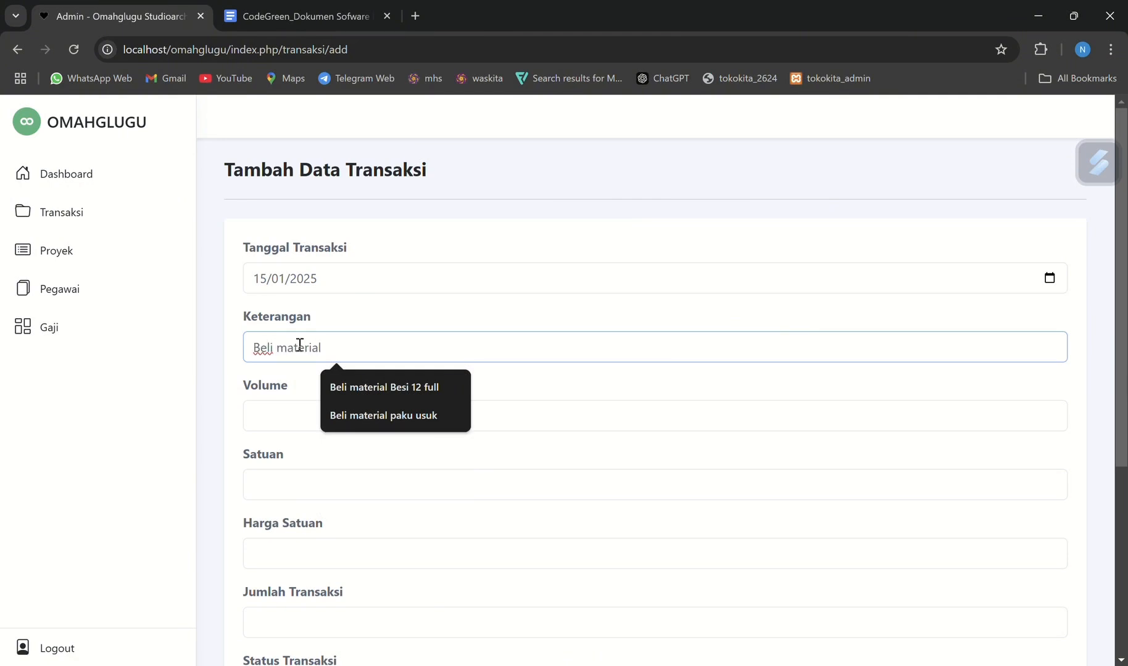
type(" semen")
left_click(316, 416)
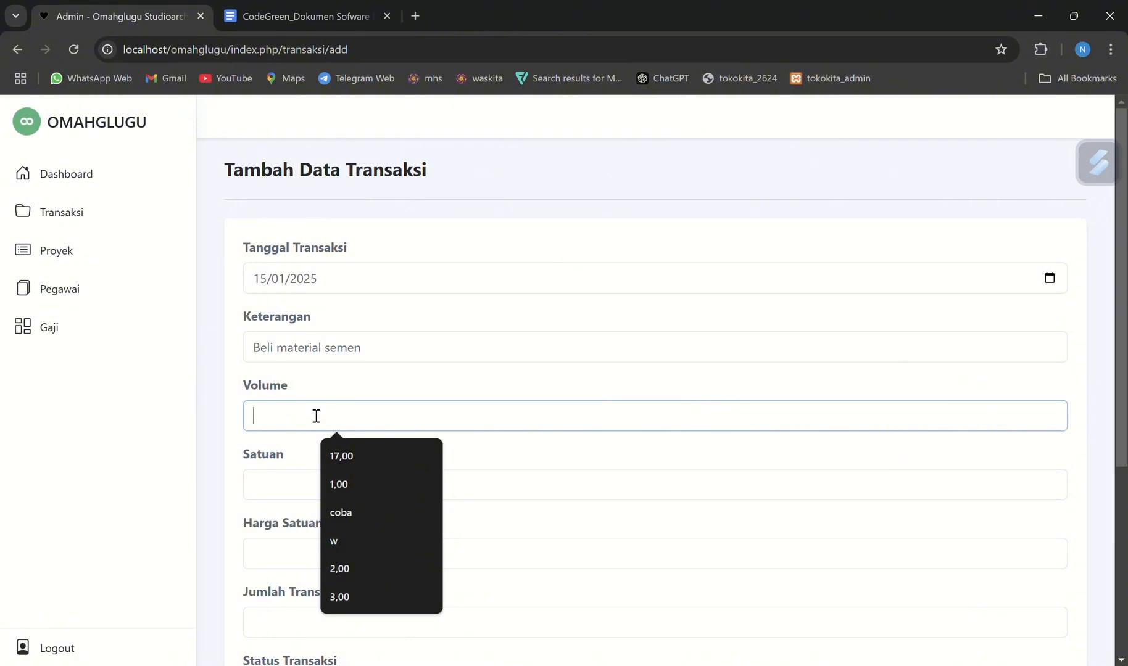
type("20")
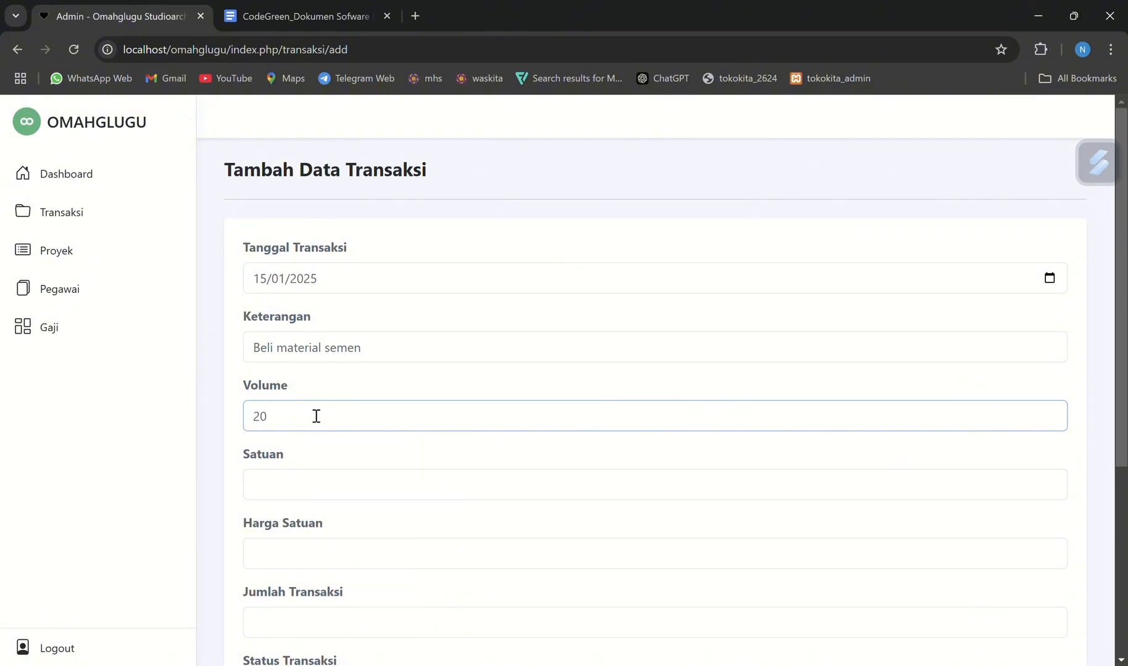
type(",00")
Set the new transaction's Satuan to pack, Harga Satuan to 50000 and Jumlah Transaksi to 1000000
scroll(316, 416, "down", 1)
left_click(314, 433)
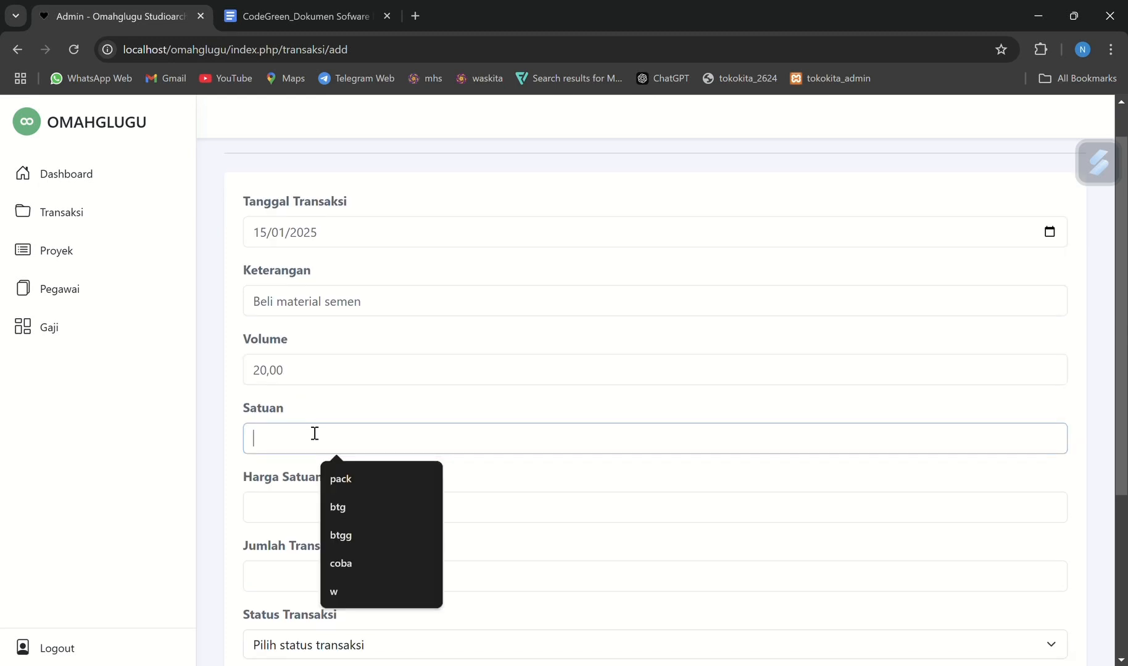
left_click(341, 478)
left_click(320, 506)
scroll(320, 506, "down", 2)
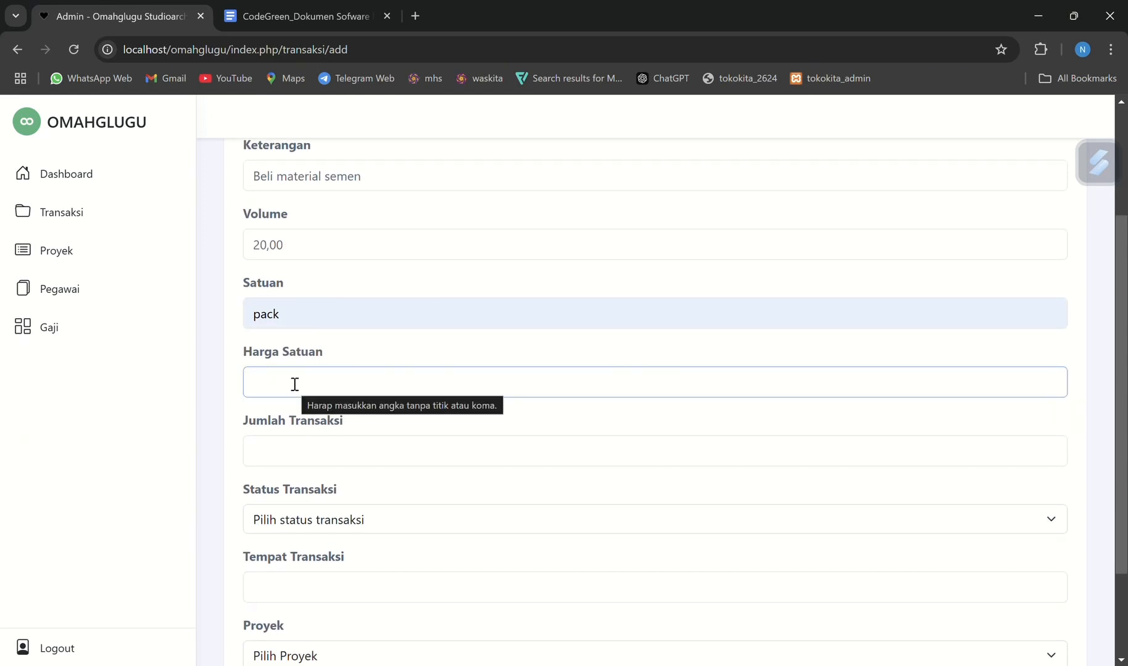
type("50000")
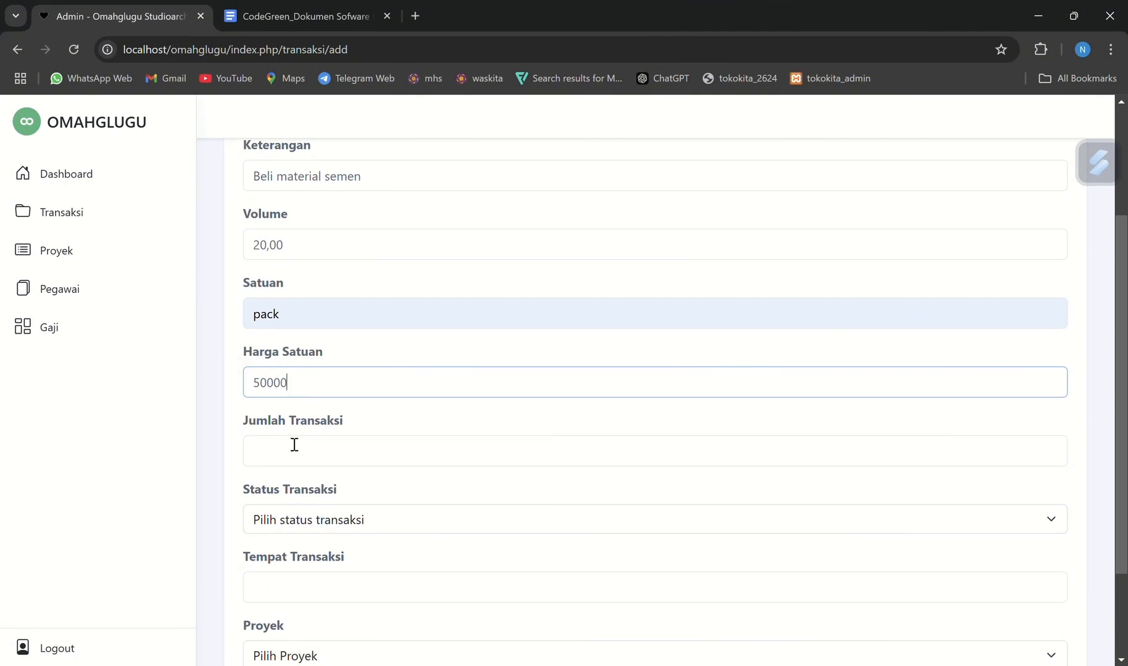
left_click(332, 456)
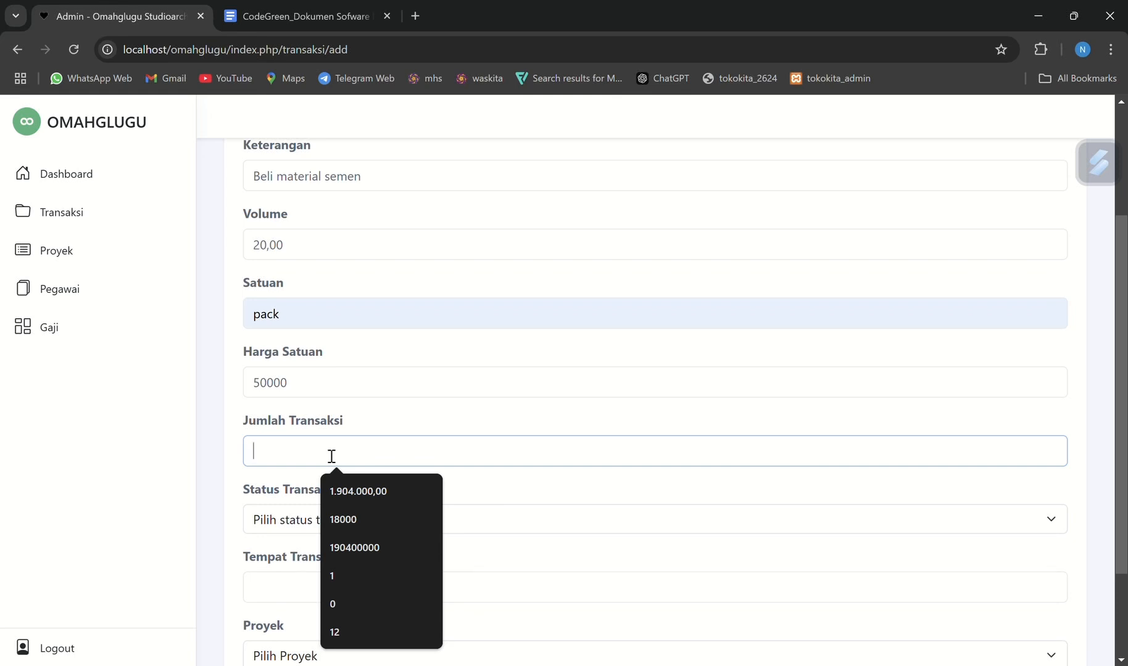
type("1")
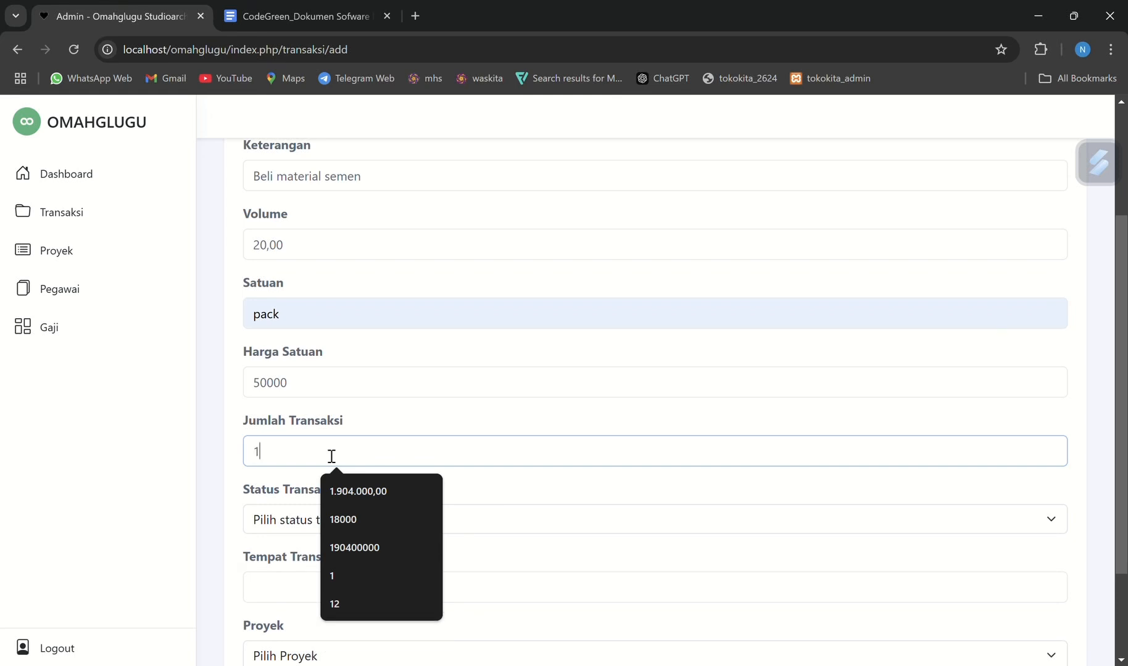
type("000000")
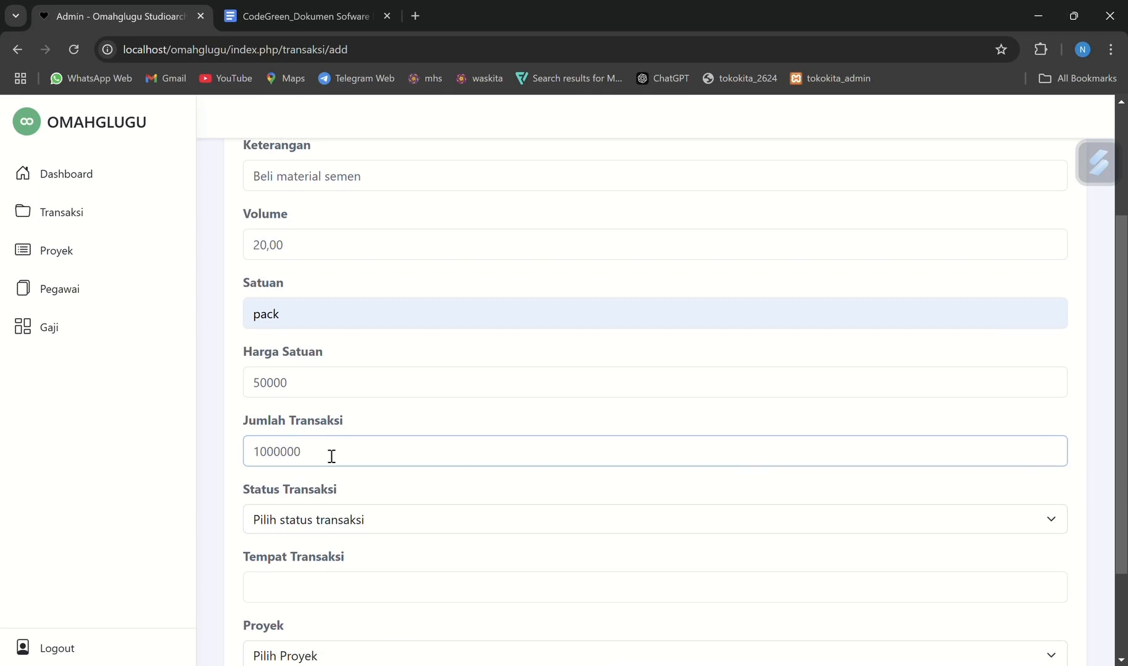
Set the status to Keluar, the place to TB.NUSA PURA and the project to the Renovasi Rumah Tinggal entry, and save the transaction
left_click(332, 524)
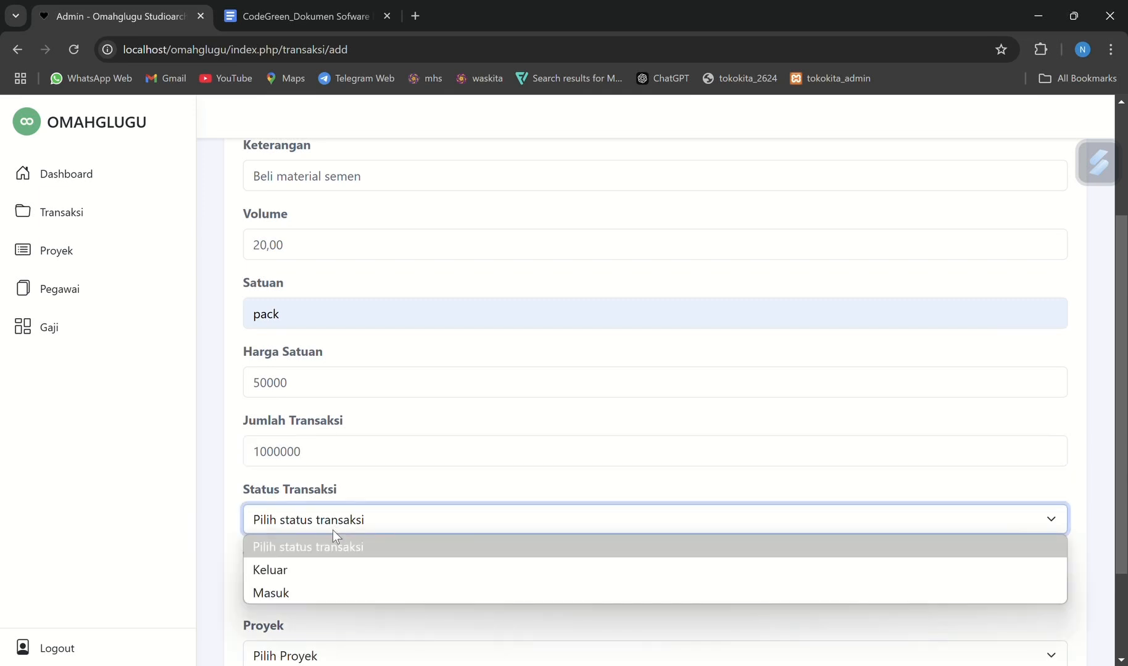
left_click(316, 584)
scroll(309, 539, "down", 3)
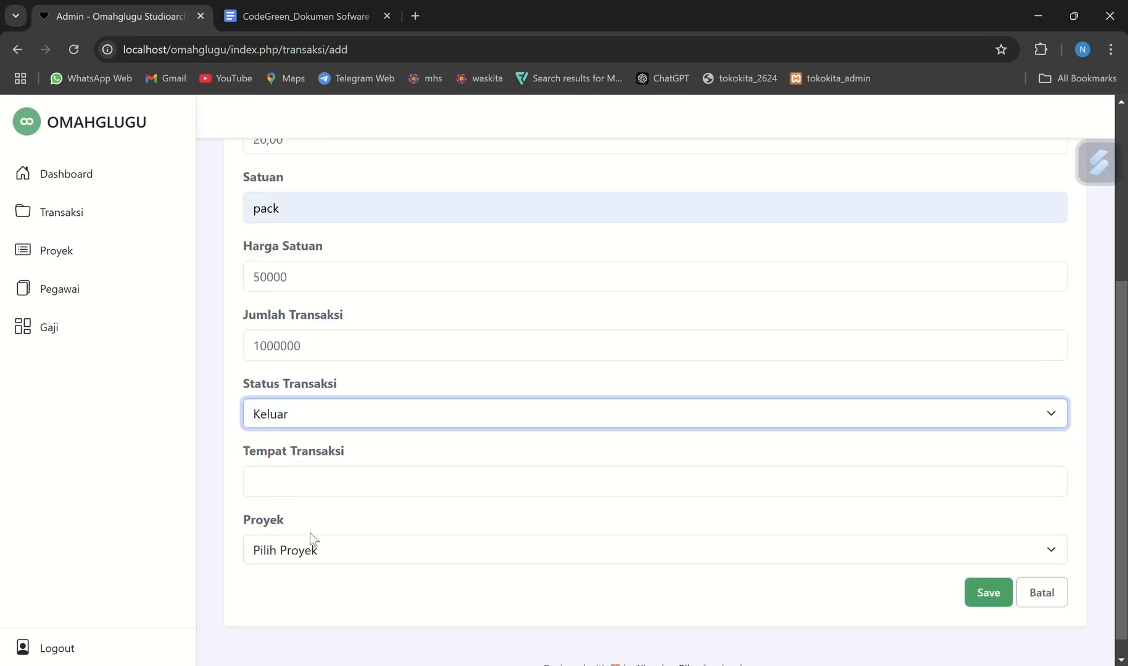
left_click(305, 474)
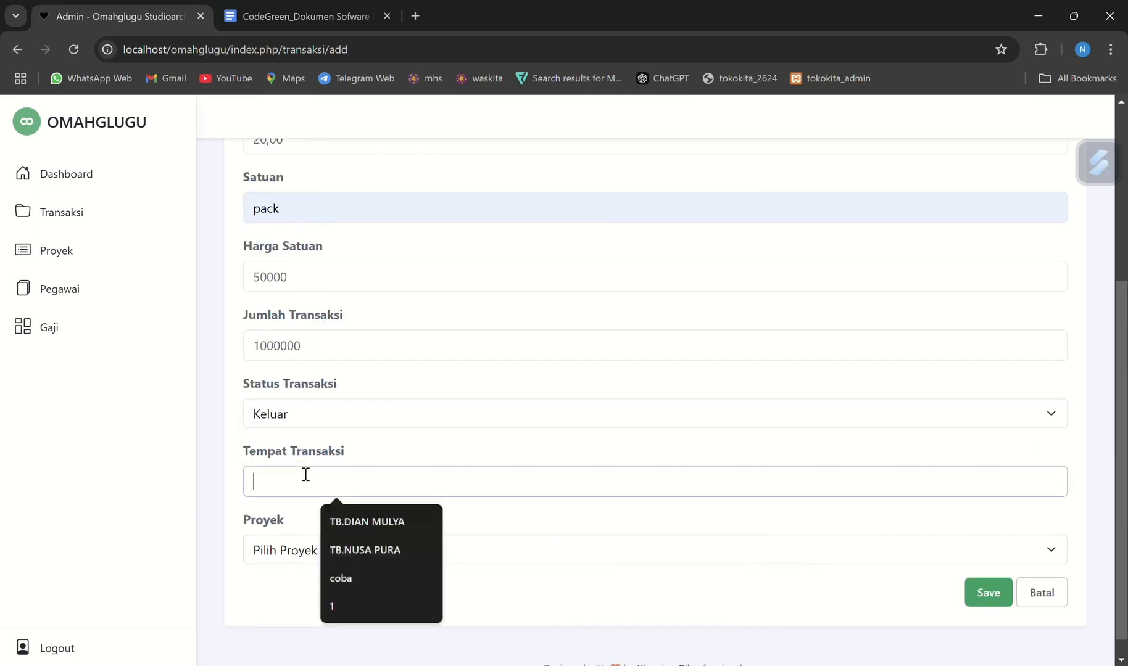
left_click(385, 543)
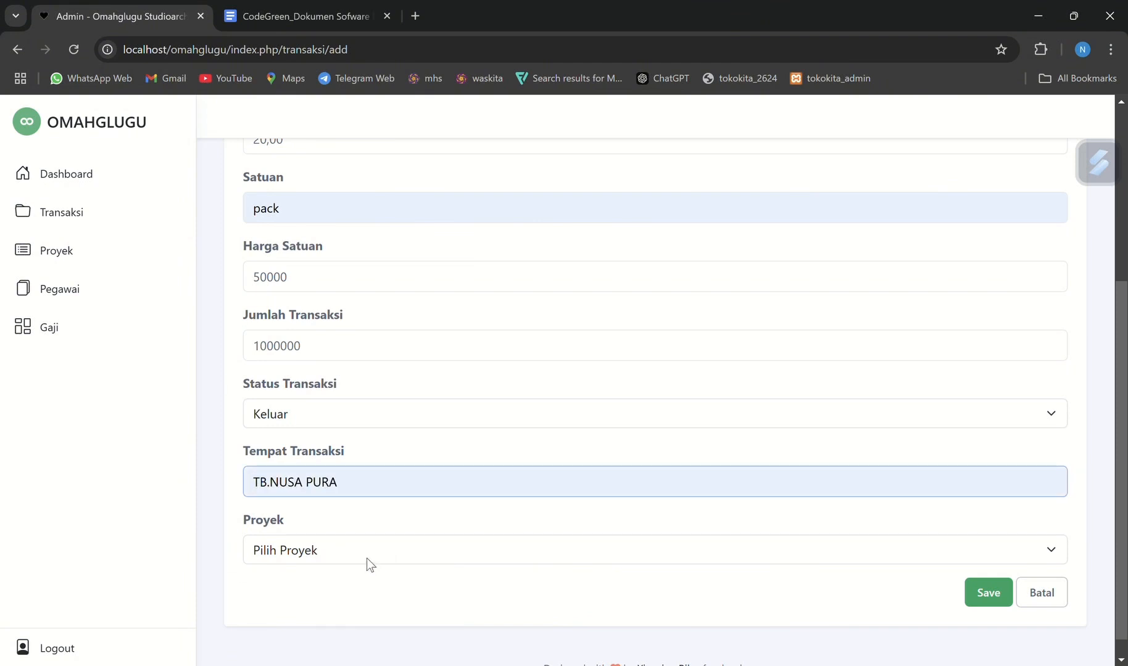
left_click(367, 559)
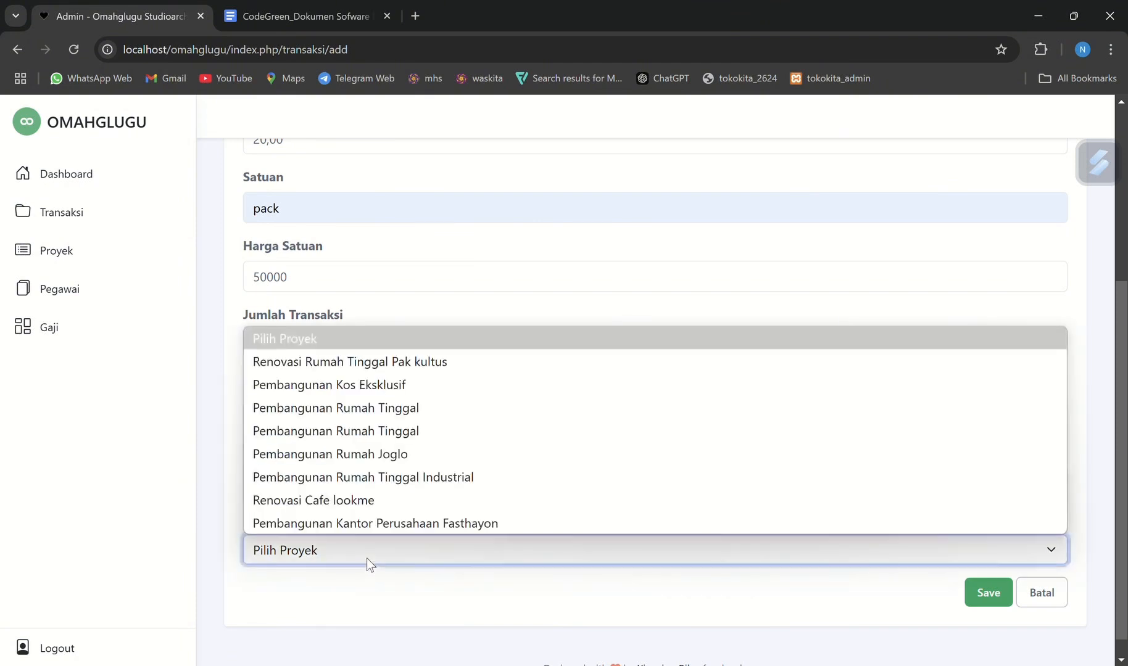
left_click(380, 364)
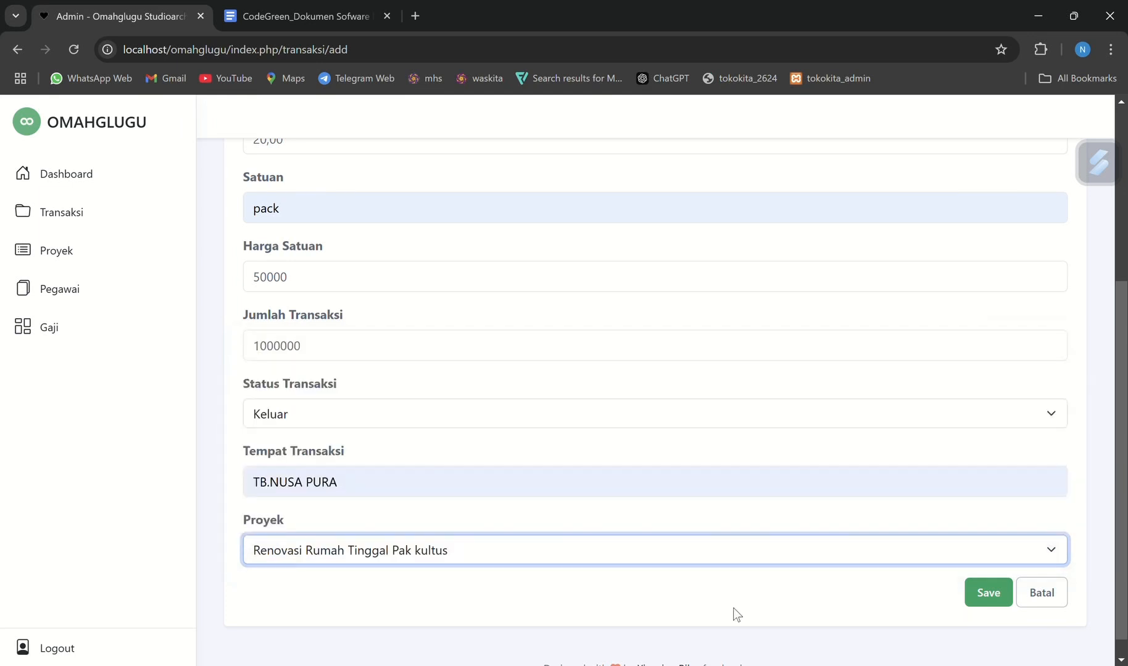
left_click(987, 593)
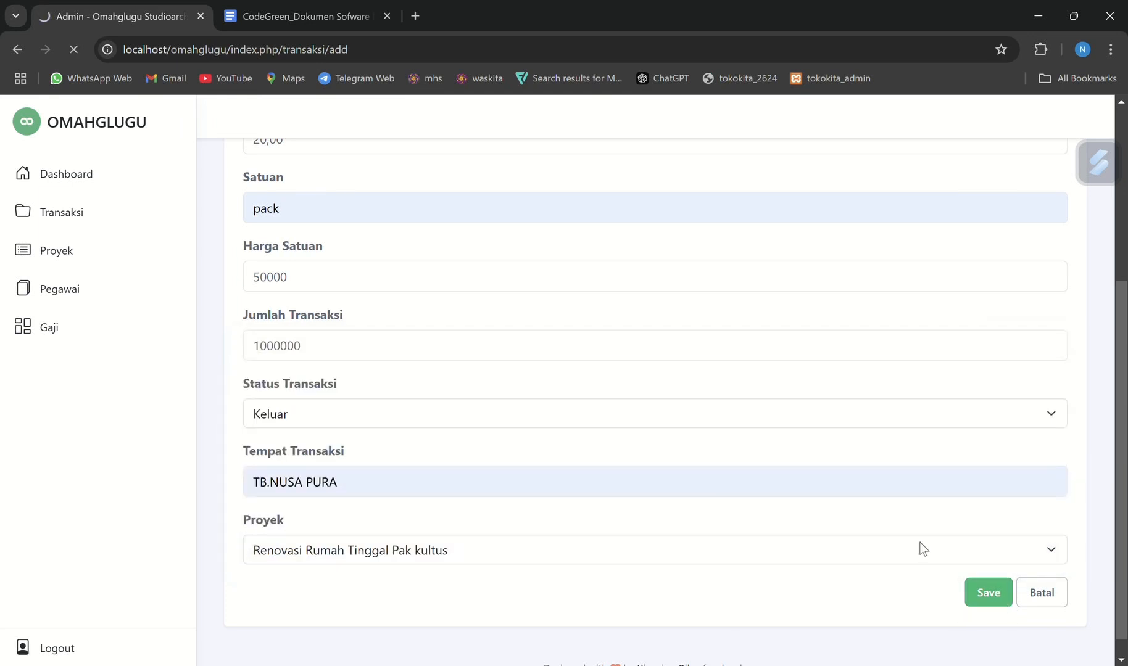
Review the newly saved transaction in the list and check it against the transaction requirements in the specification document
scroll(364, 463, "down", 3)
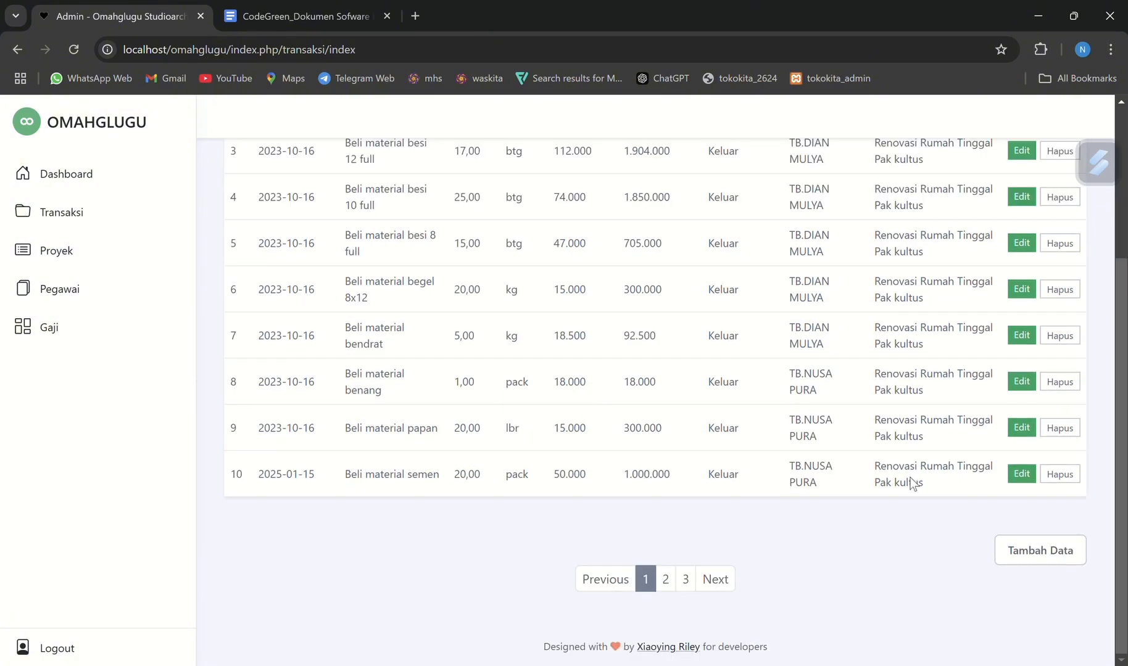
left_click(299, 11)
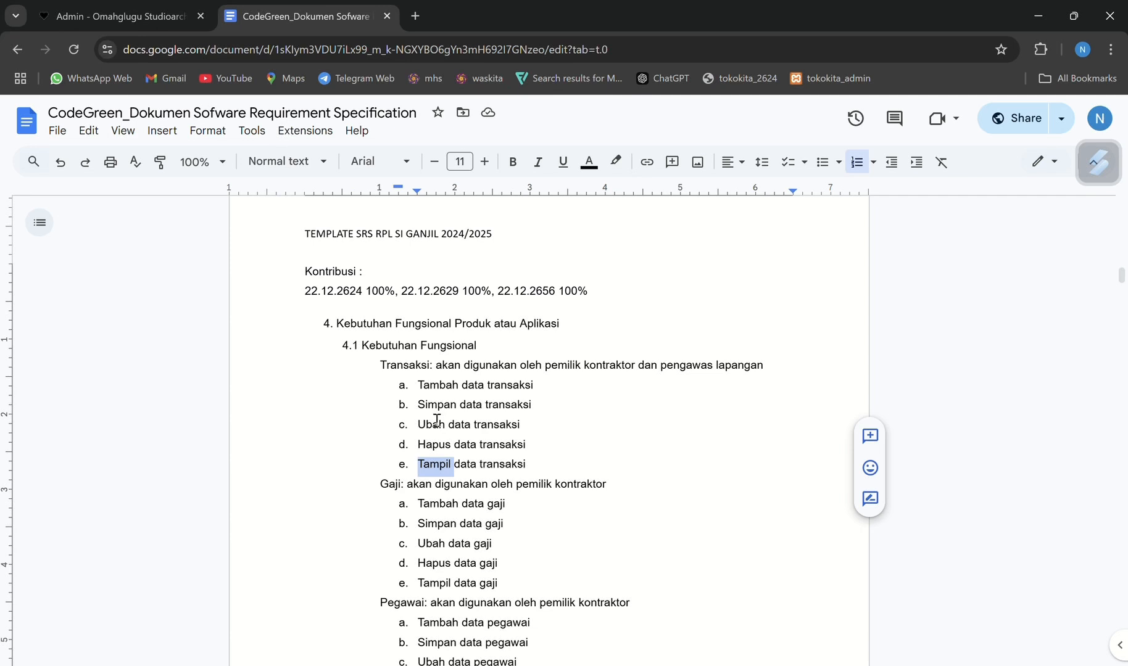
left_click(113, 2)
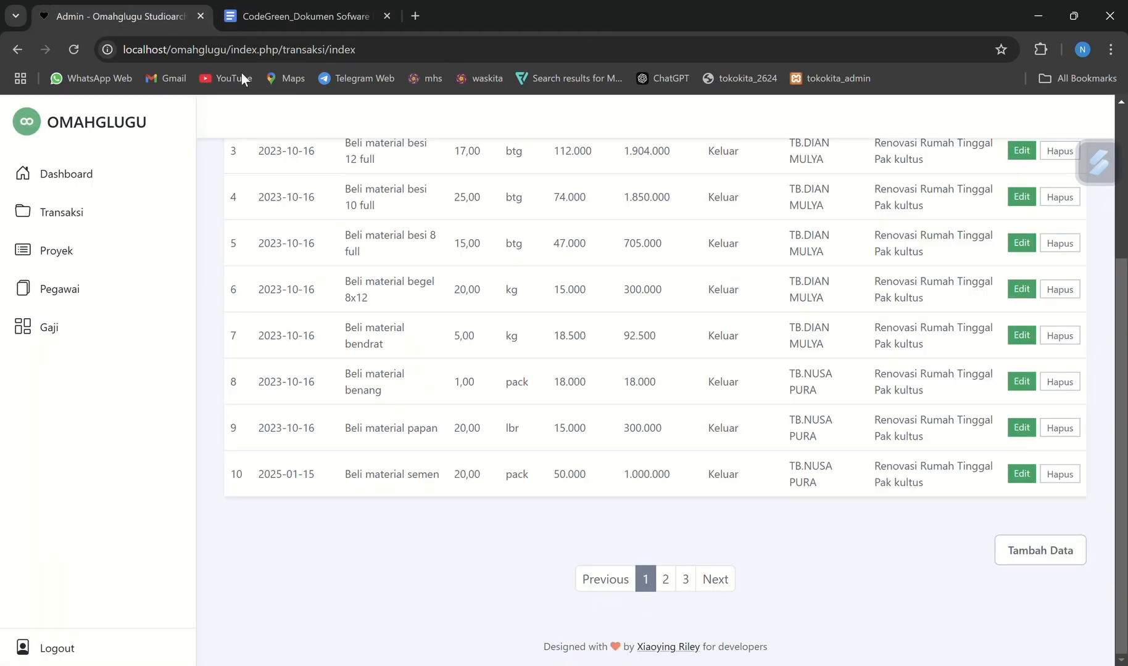
Edit the "Beli material semen" transaction, setting its Keterangan to "Beli material besi" and its Satuan to kg
left_click(1021, 474)
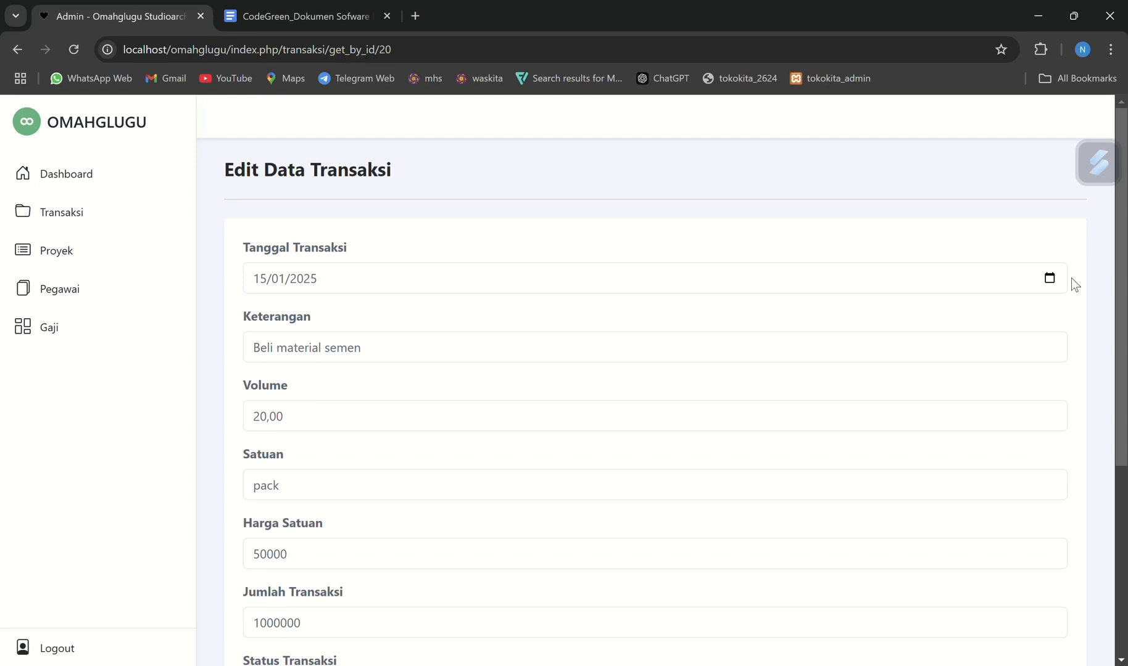
left_click(448, 353)
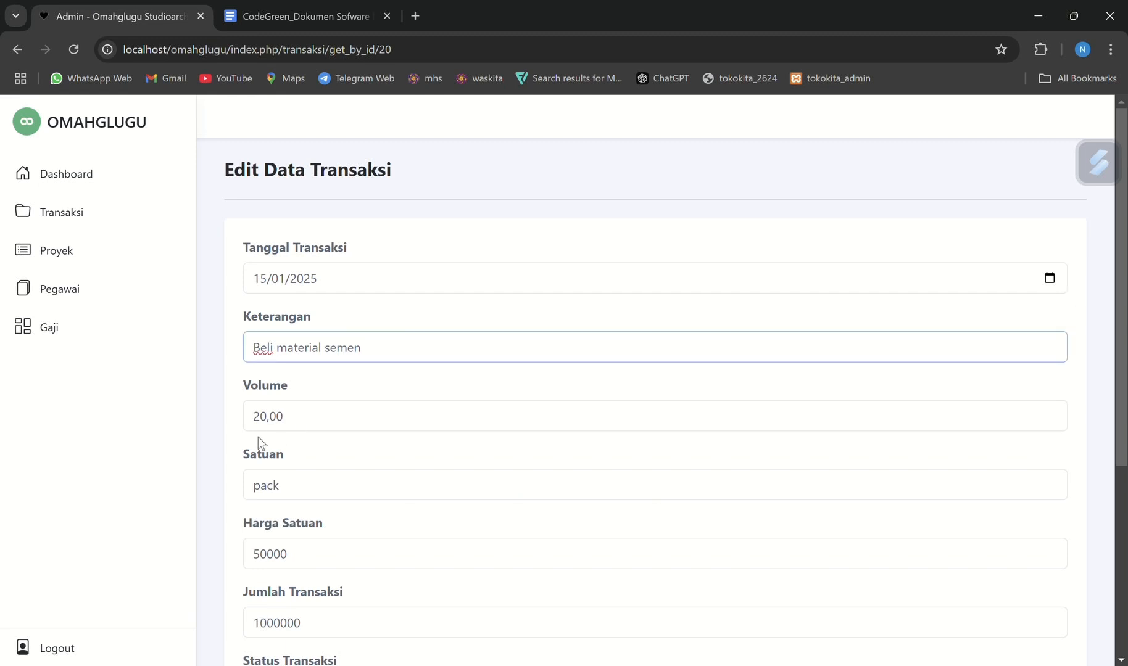
scroll(307, 493, "down", 4)
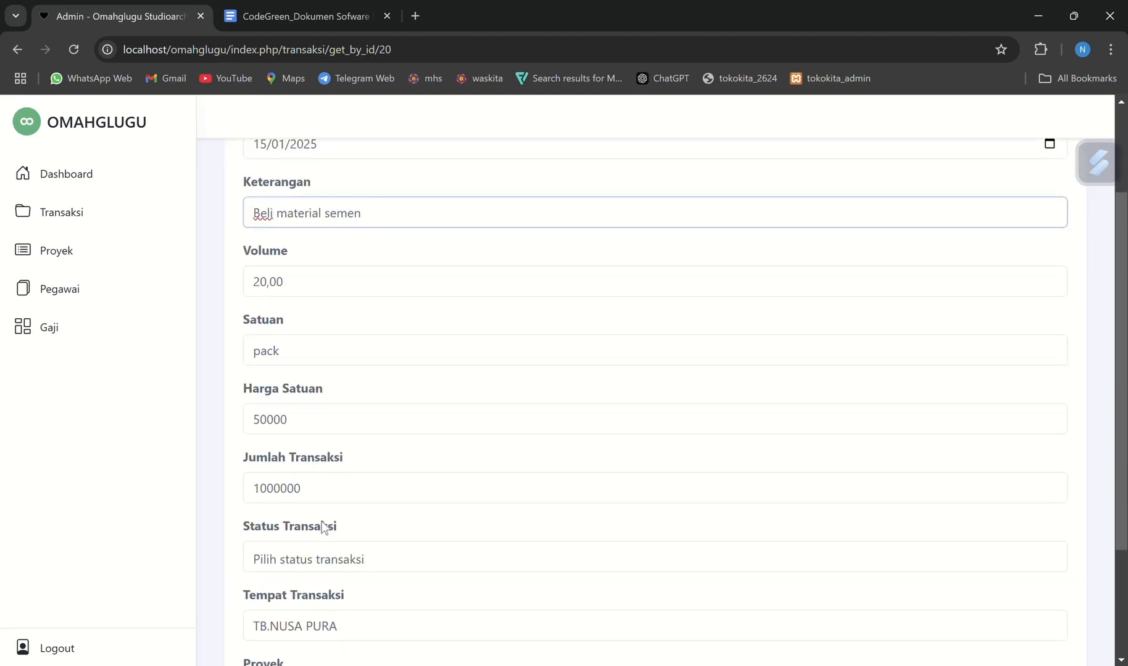
scroll(366, 454, "up", 4)
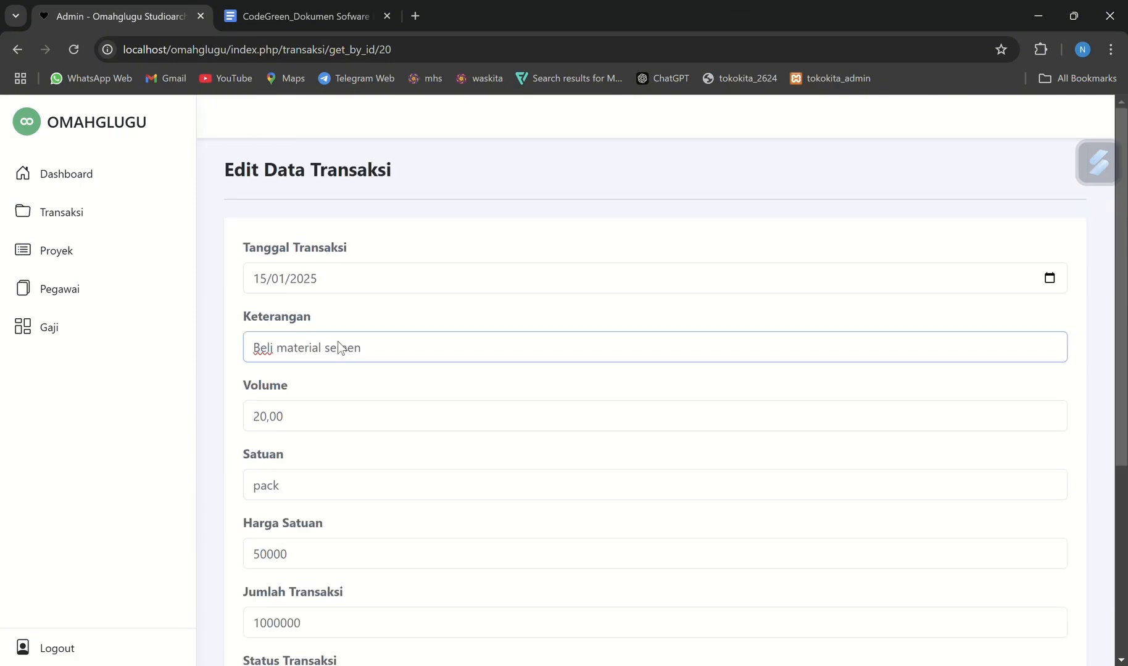
key("BackSpace")
key("BackSpace")
key("BackSpace")
key("BackSpace")
key("BackSpace")
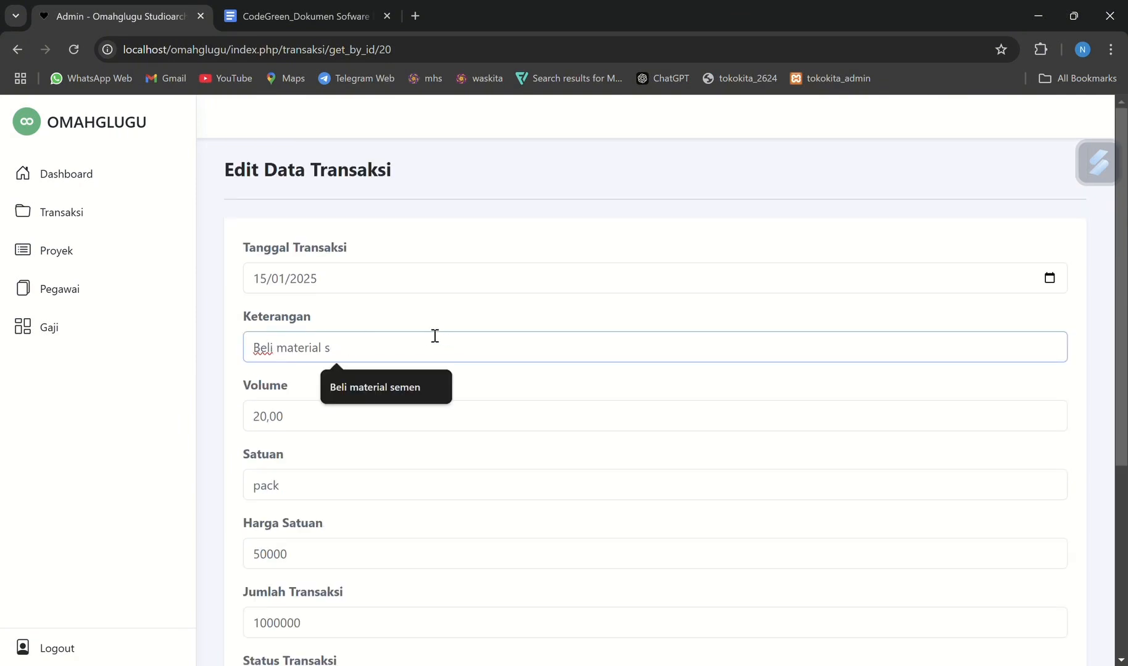
type("besi")
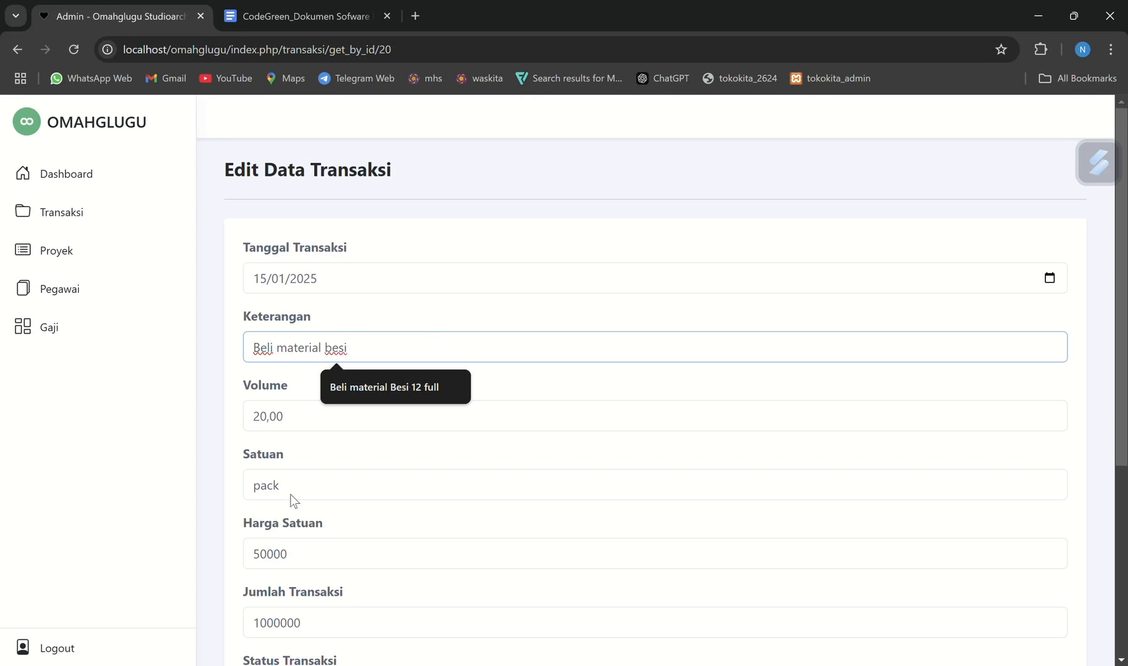
left_click_drag(302, 484, 246, 481)
key("BackSpace")
type("kg")
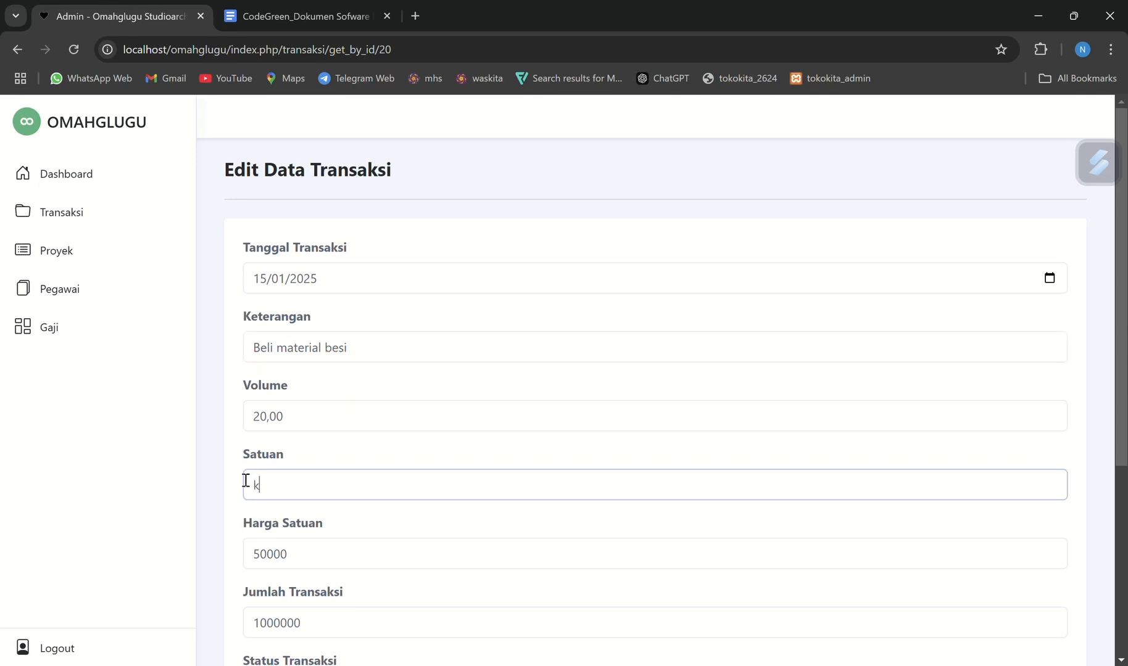
Set the edited transaction's status to Keluar and its project to the Renovasi Rumah Tinggal entry, and save the changes
scroll(245, 481, "down", 1)
scroll(246, 480, "down", 4)
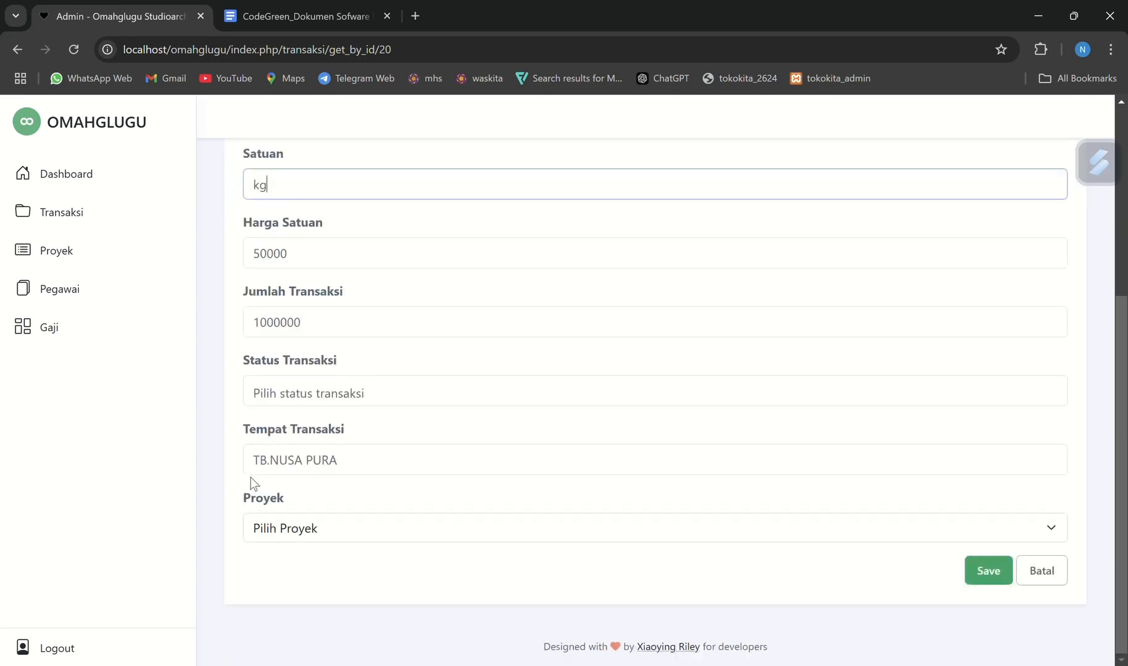
left_click(301, 391)
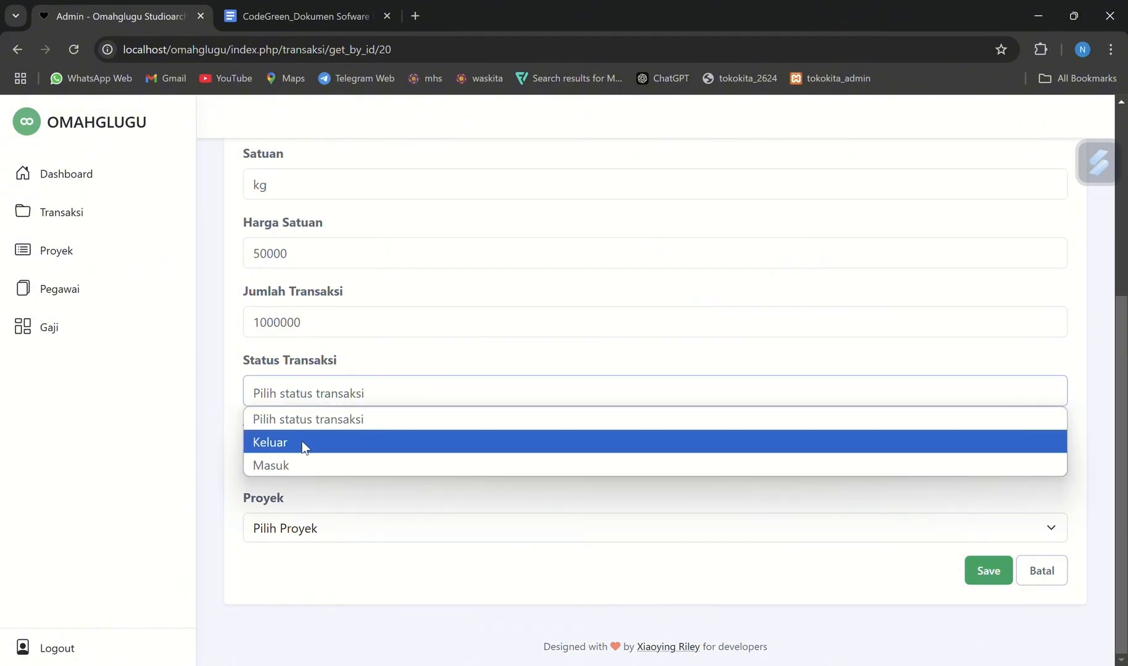
left_click(270, 450)
left_click(295, 526)
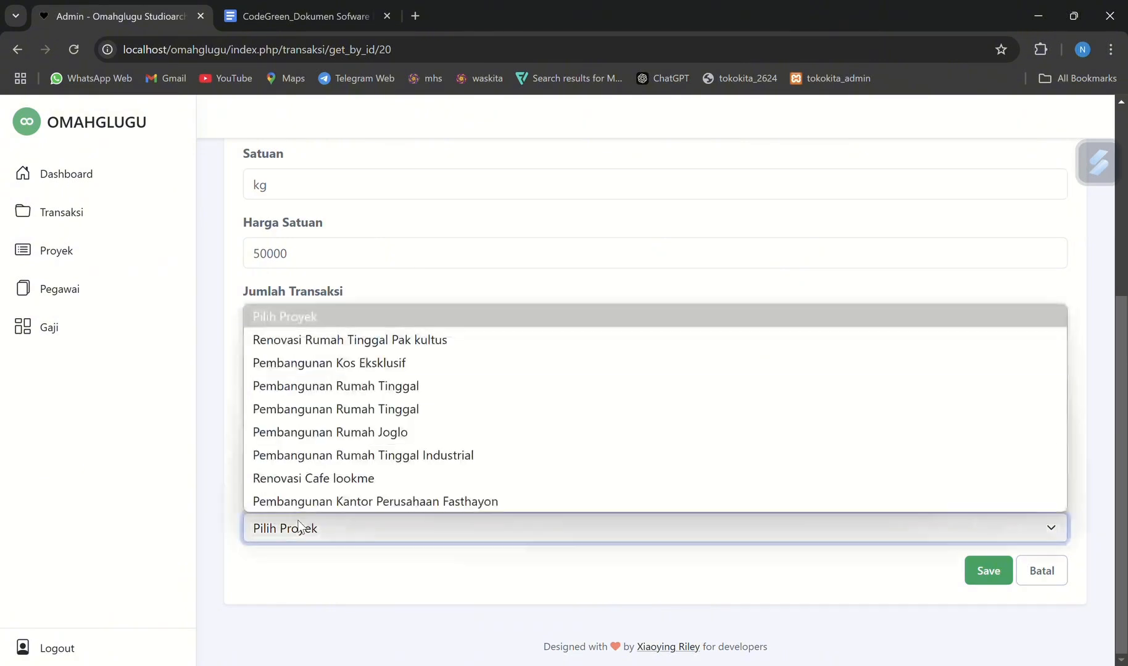
left_click(327, 340)
left_click(986, 575)
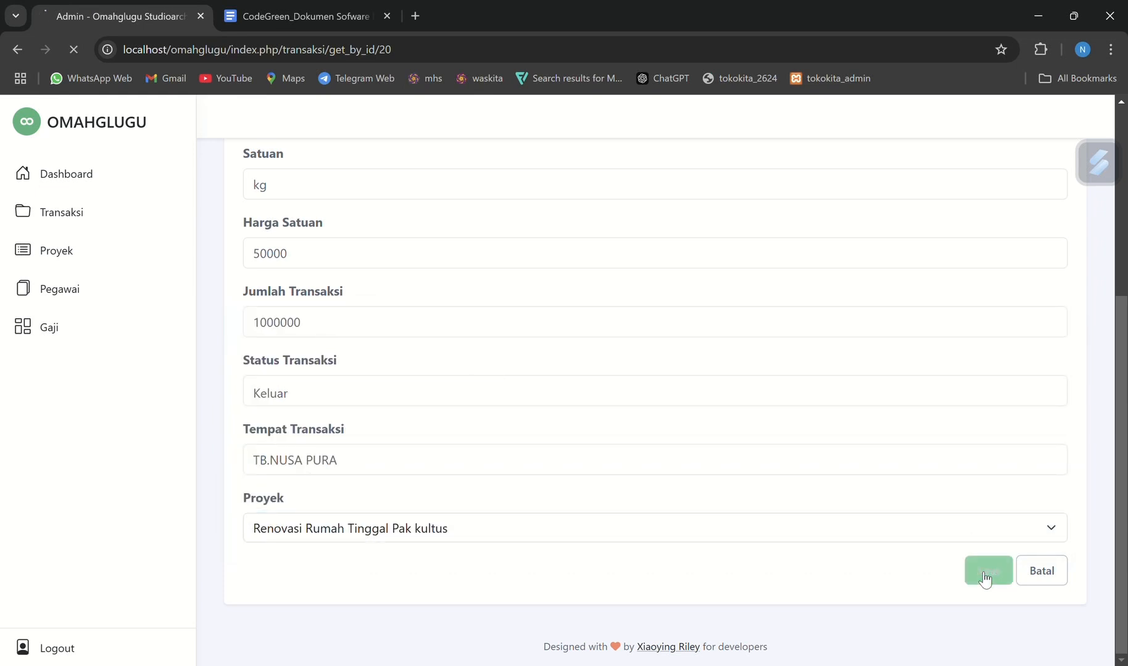
Review the edited transaction in the list, and consult the Gaji requirements in the specification document
scroll(856, 486, "down", 3)
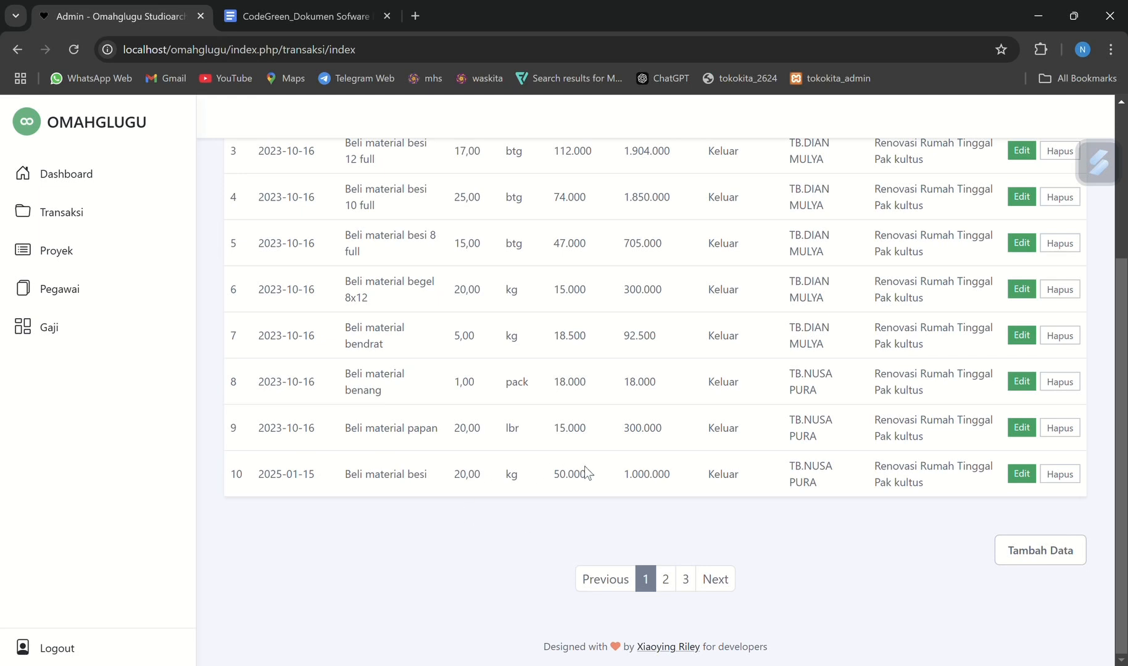
double_click(436, 474)
left_click(451, 470)
scroll(652, 465, "up", 1)
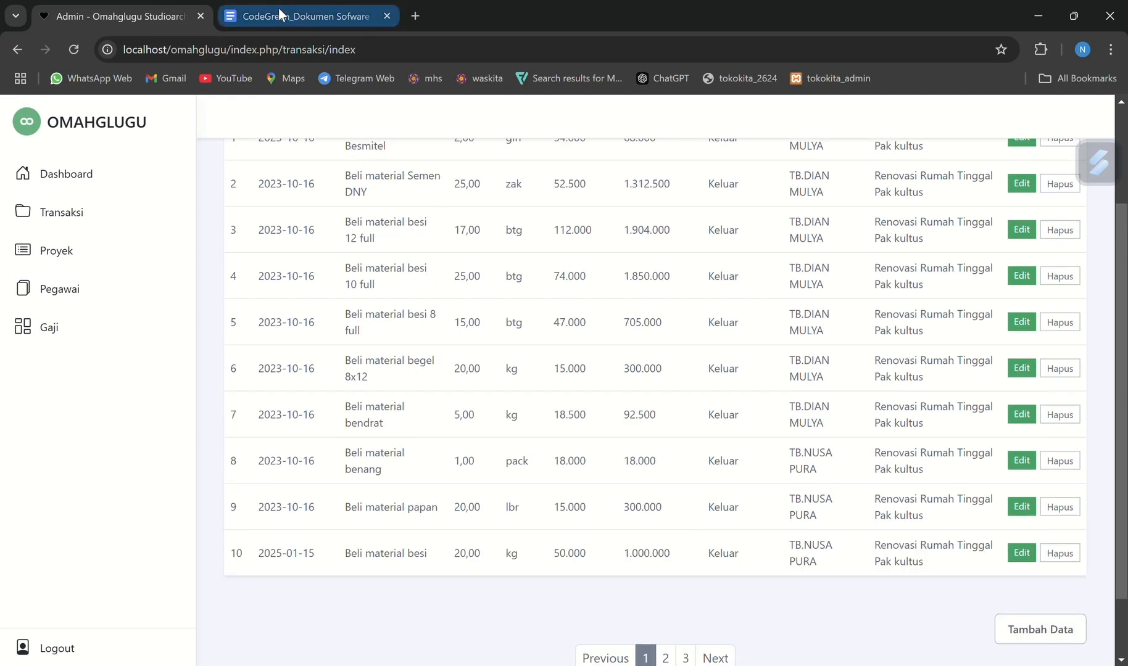
left_click(278, 11)
scroll(540, 577, "down", 2)
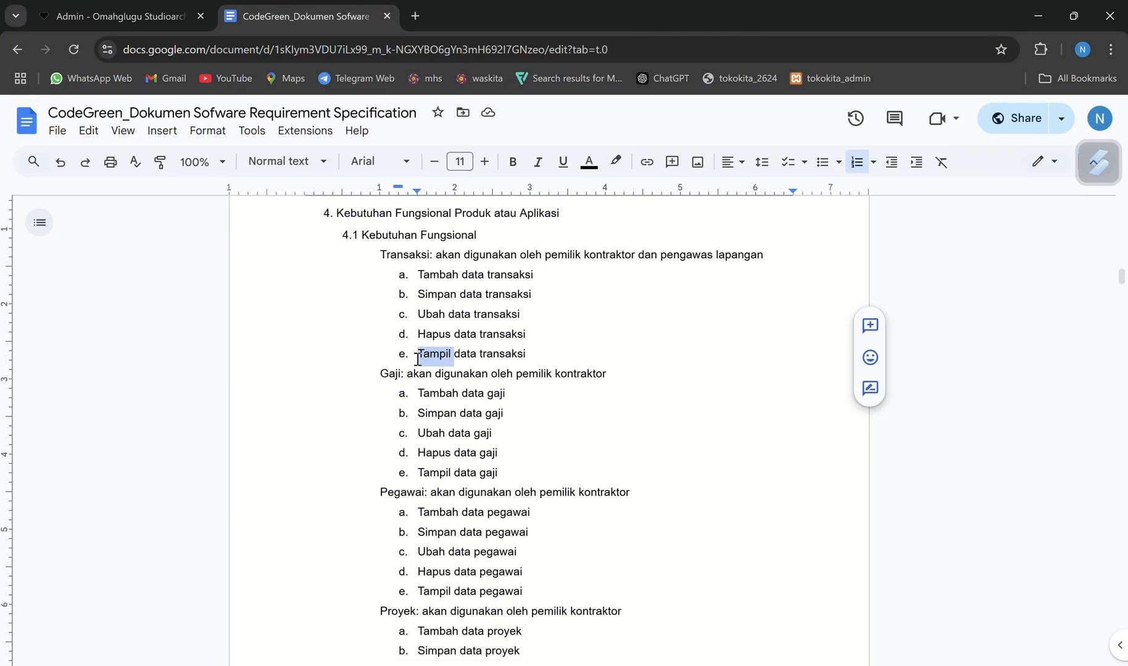
scroll(424, 370, "down", 1)
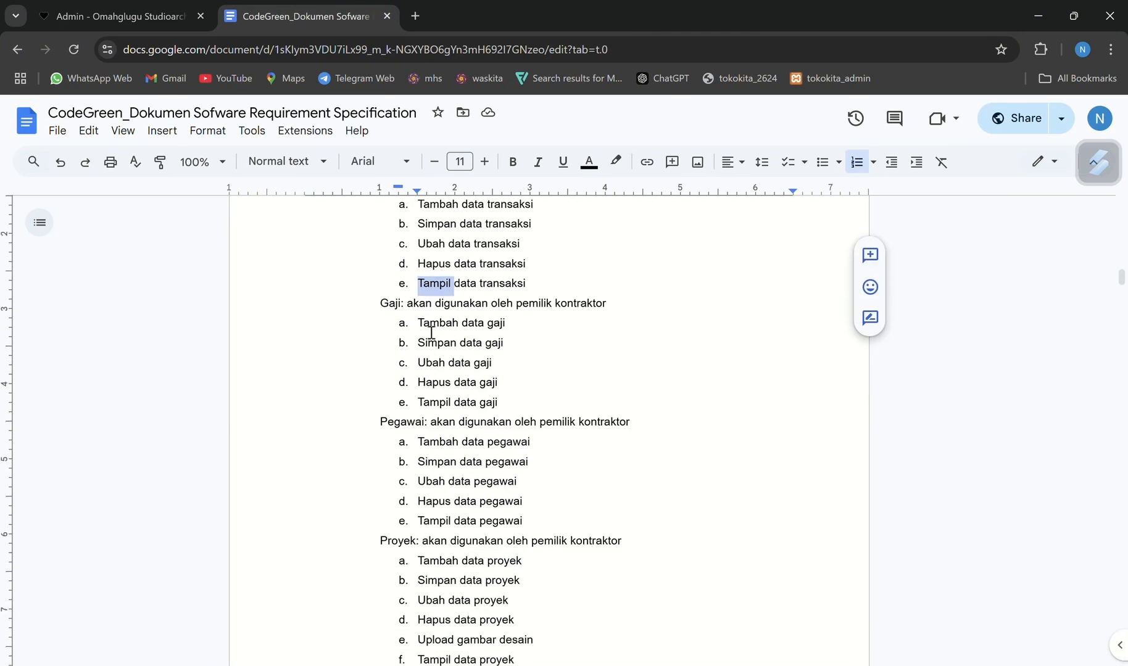
Return to the admin panel's Gaji data and start a new salary record
left_click(92, 7)
left_click(50, 328)
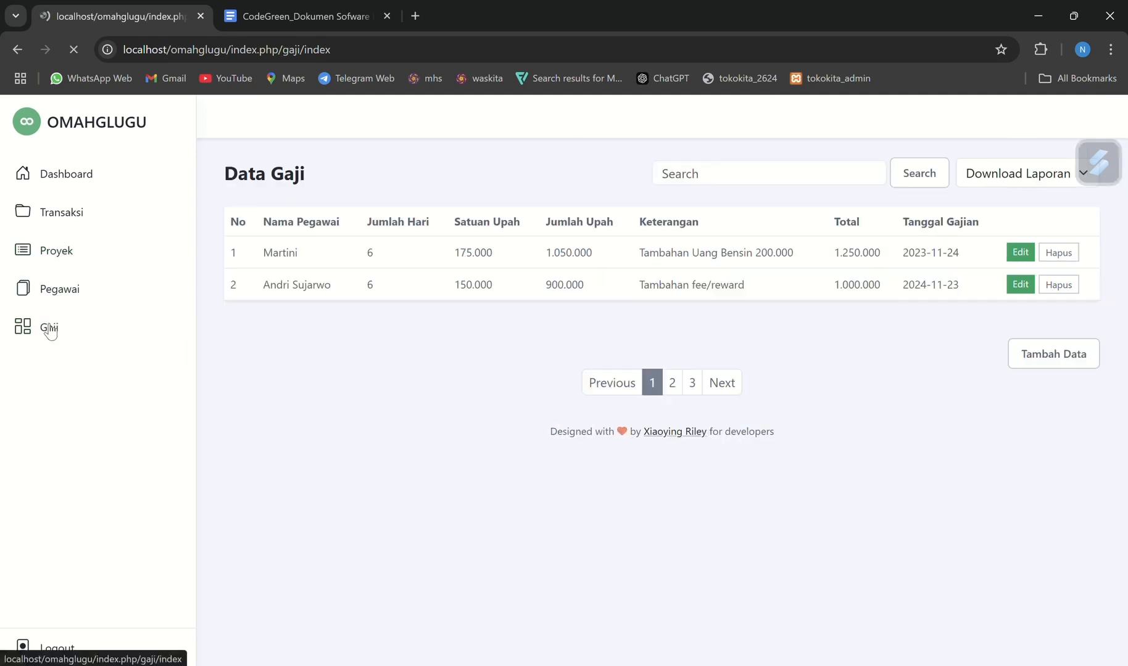
left_click(1074, 356)
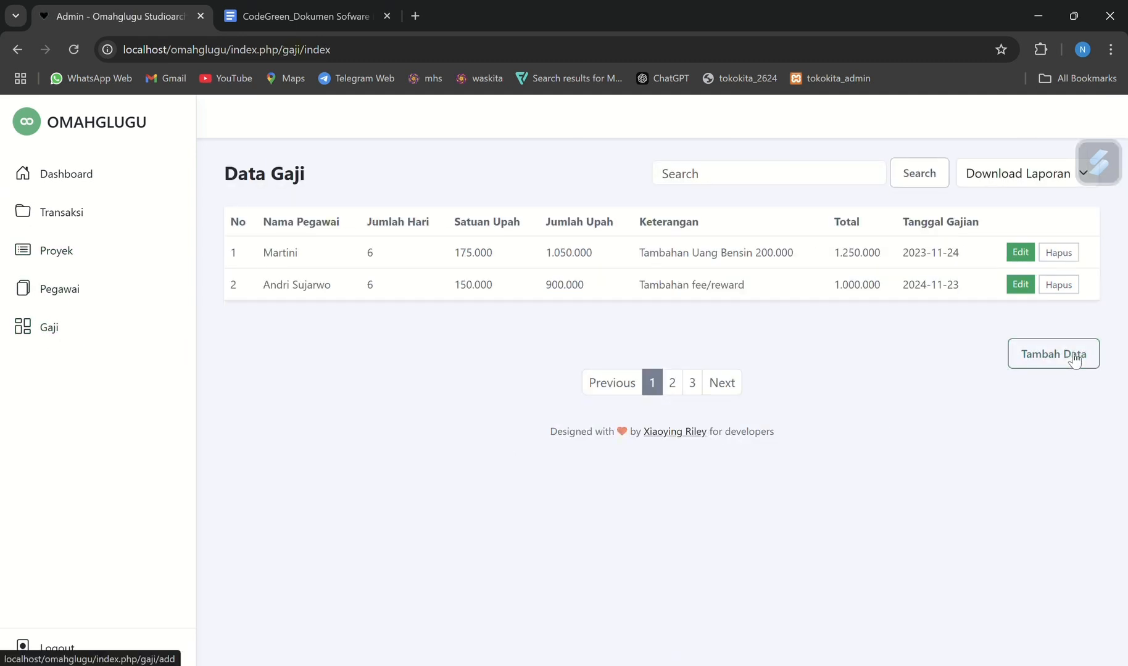
key("alt+Left")
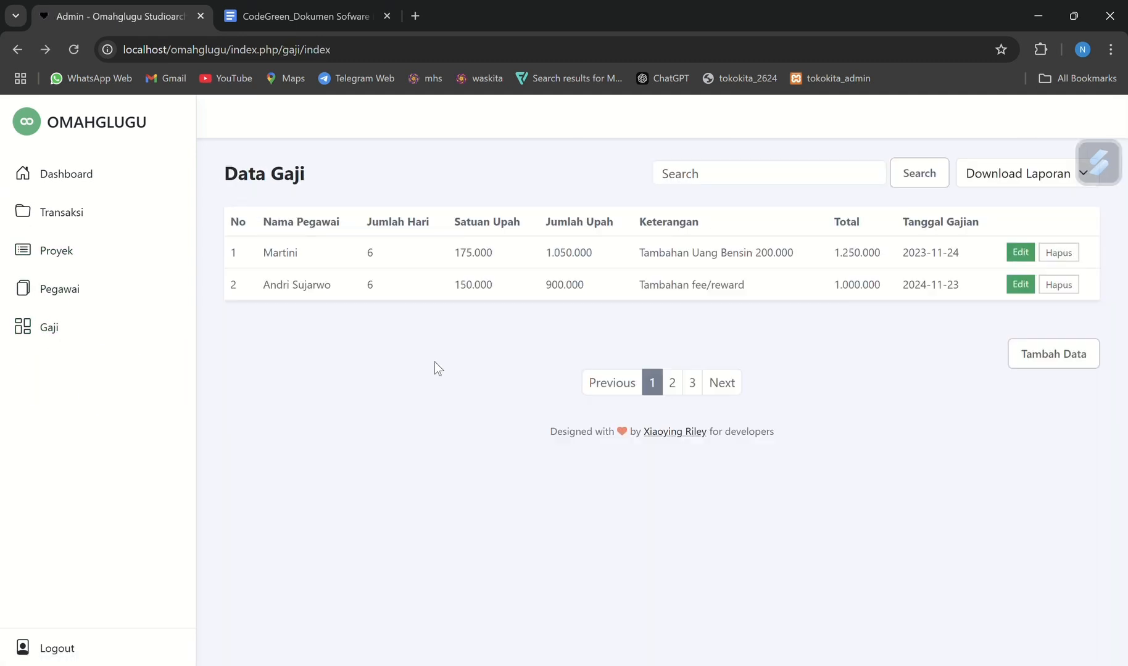
left_click(1077, 357)
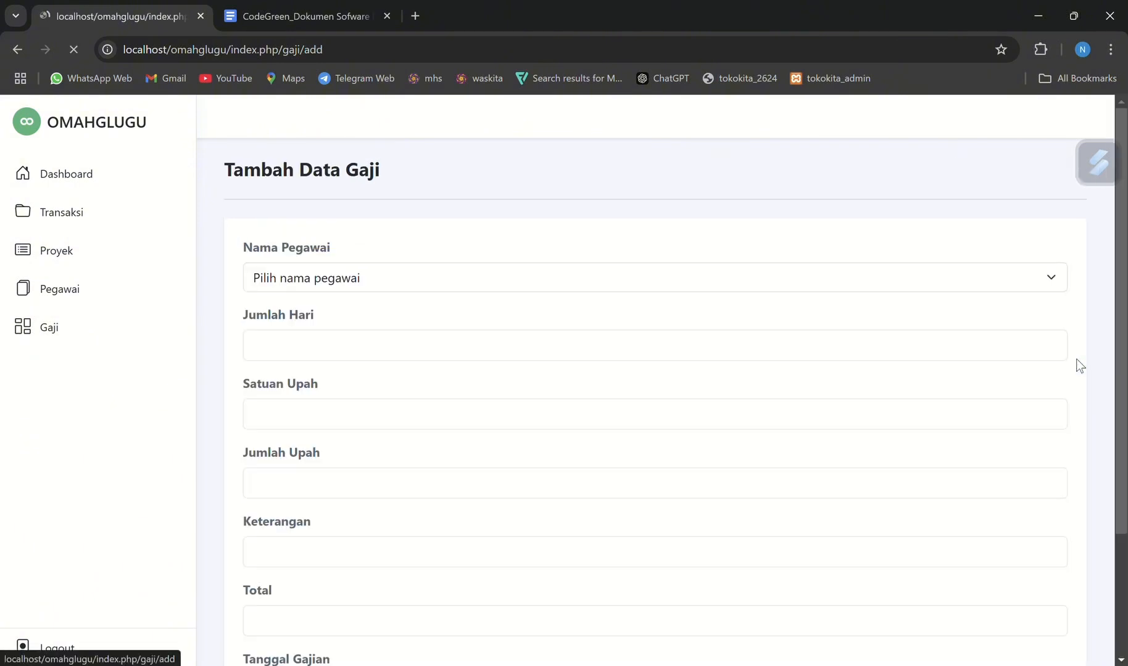
Choose the first listed employee for the new salary record and set Jumlah Hari to 6
left_click(517, 285)
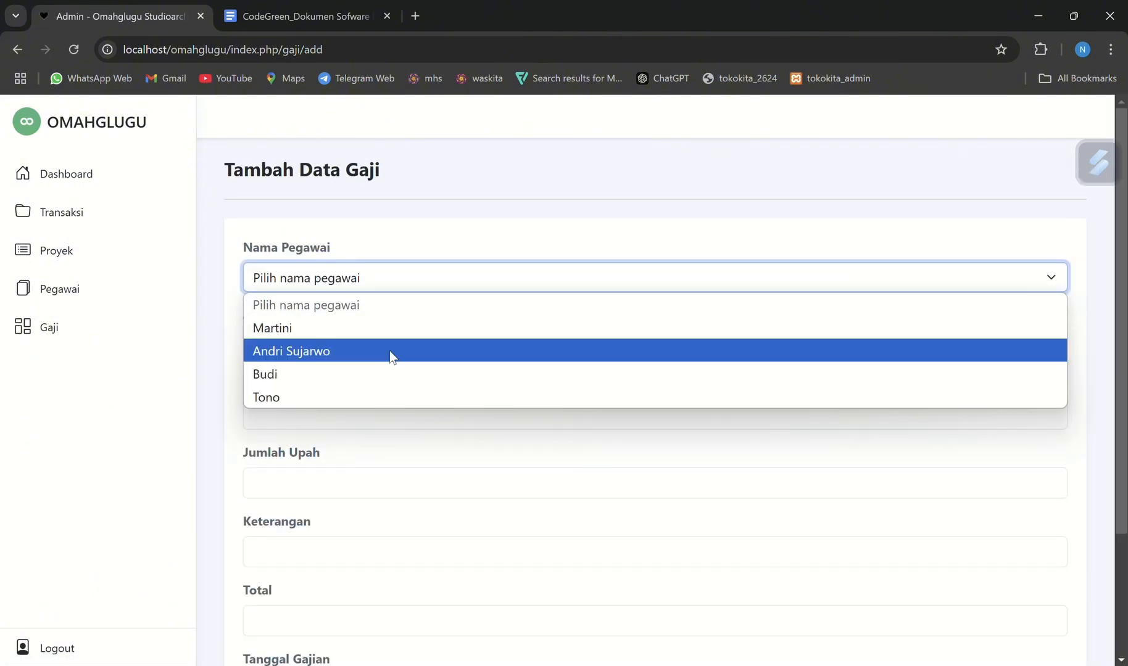
left_click(285, 328)
left_click(307, 345)
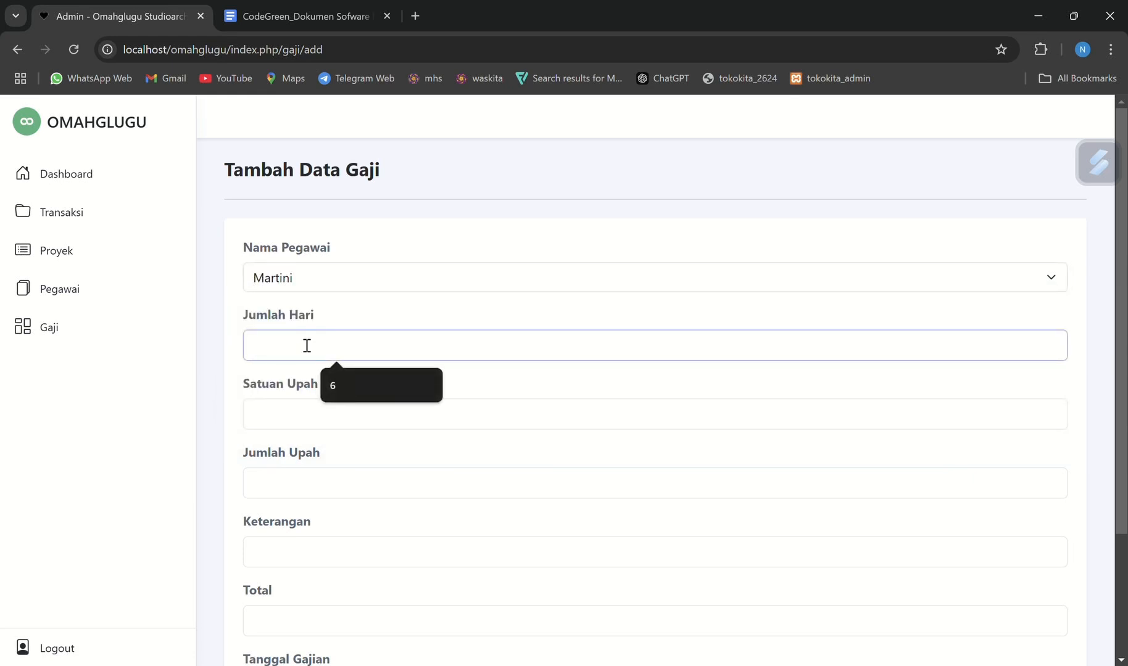
left_click(359, 400)
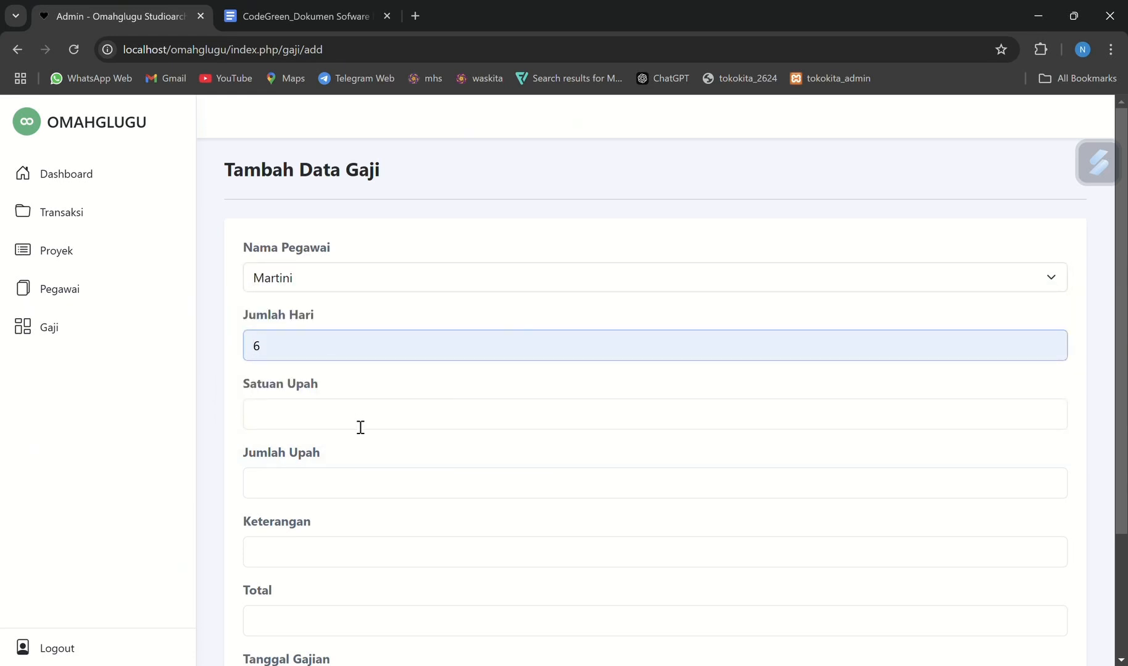
Set the salary record's Satuan Upah to 250000 and Jumlah Upah to 1500000
left_click(360, 427)
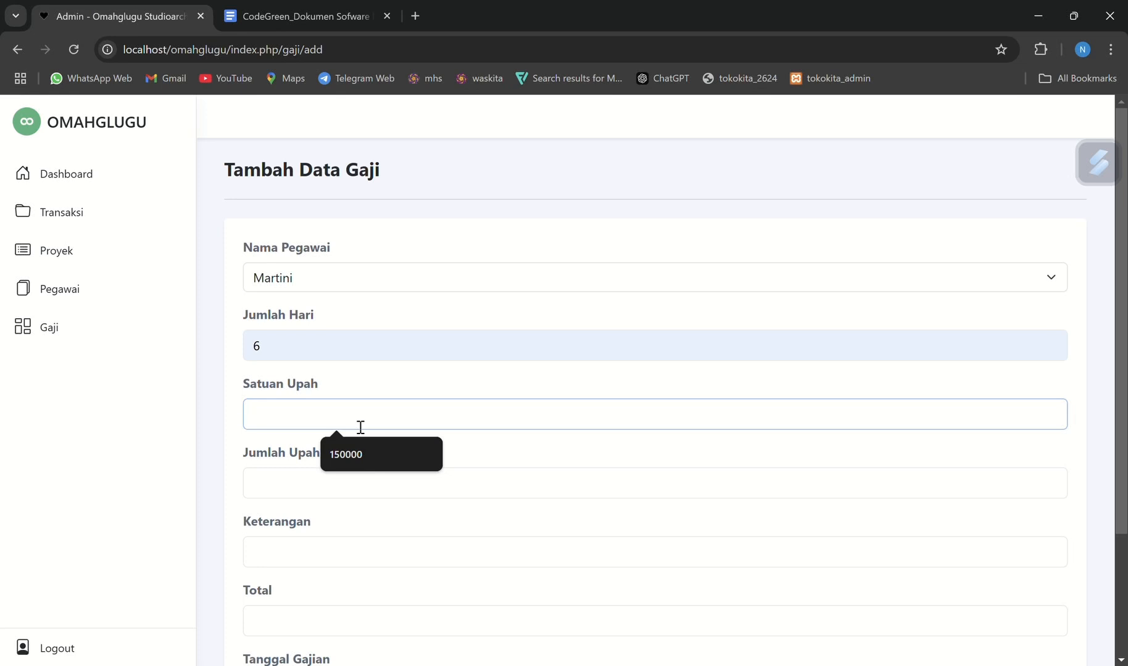
type("250000")
left_click(356, 480)
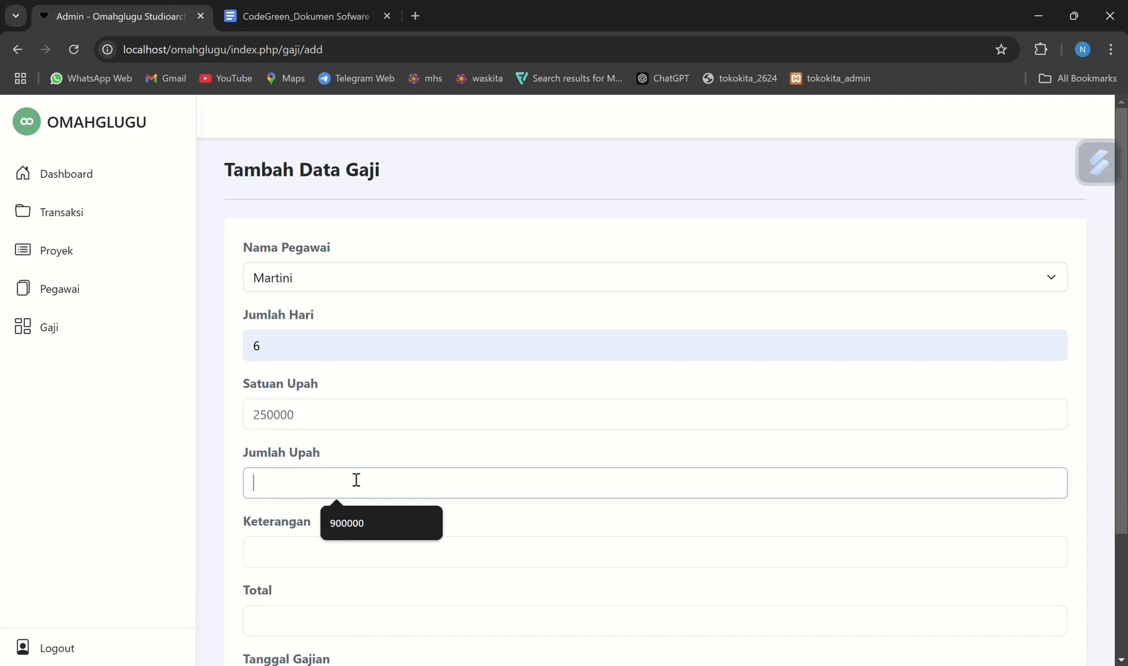
type("1500000")
Enter "Uang bensin" as the salary record's Keterangan
left_click(335, 547)
scroll(335, 546, "down", 1)
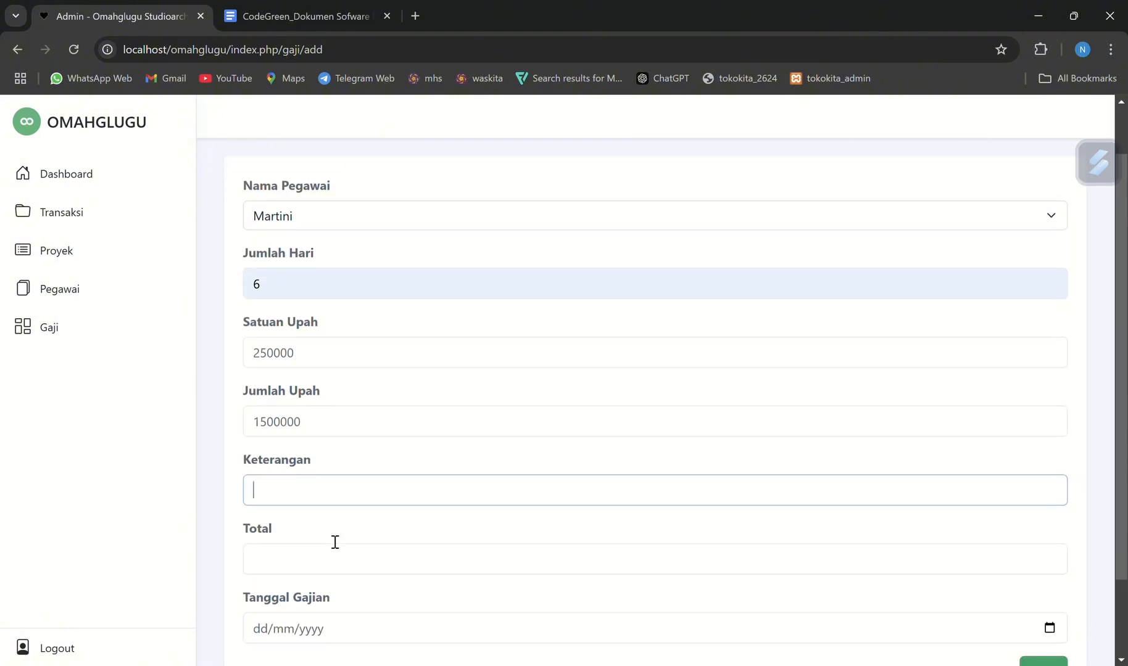
left_click(312, 493)
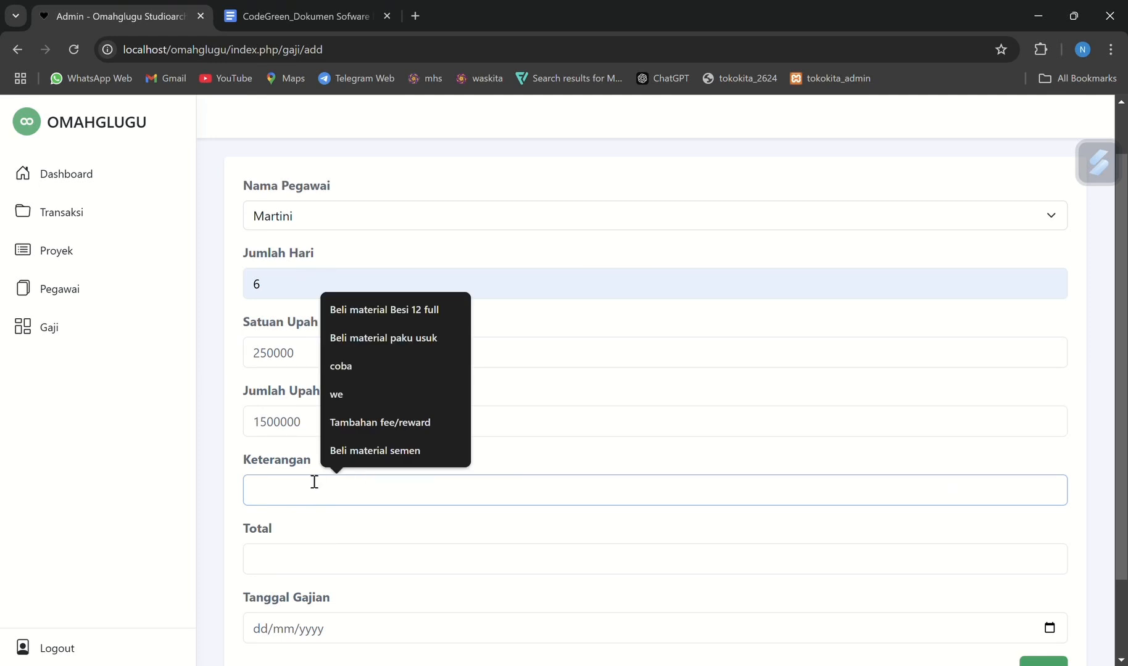
type("uang")
key("BackSpace")
key("BackSpace")
key("BackSpace")
key("BackSpace")
key("BackSpace")
type("Uang bensin")
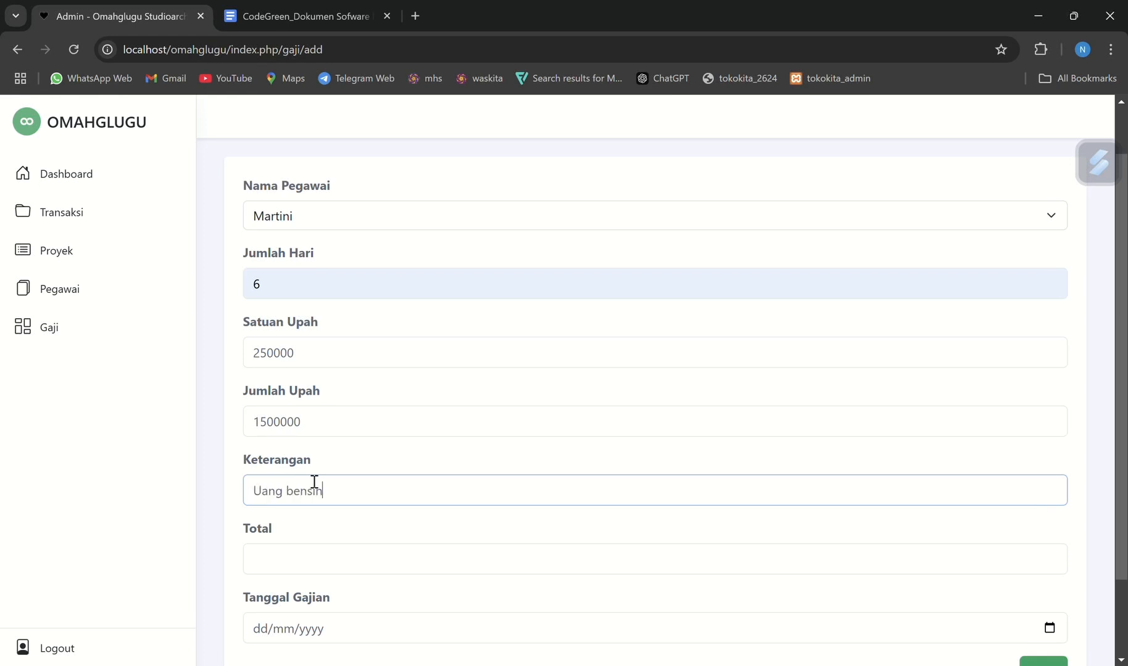
Set the salary record's Total to 1700000 and its Tanggal Gajian to 16/01/2025
left_click(300, 564)
scroll(300, 564, "down", 2)
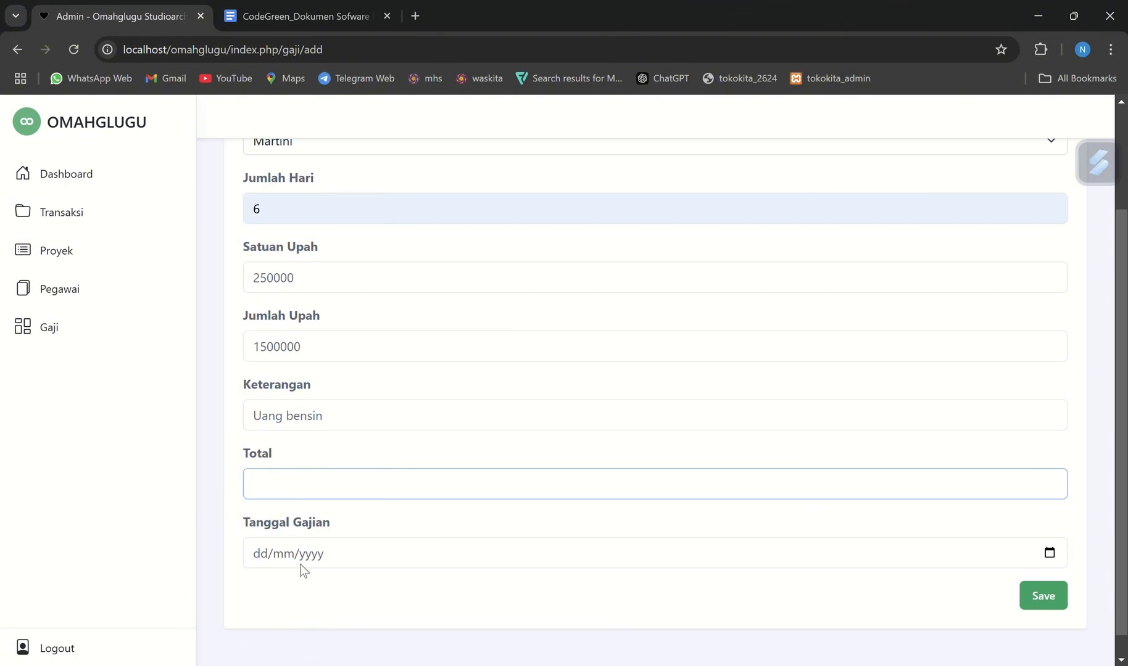
type("1")
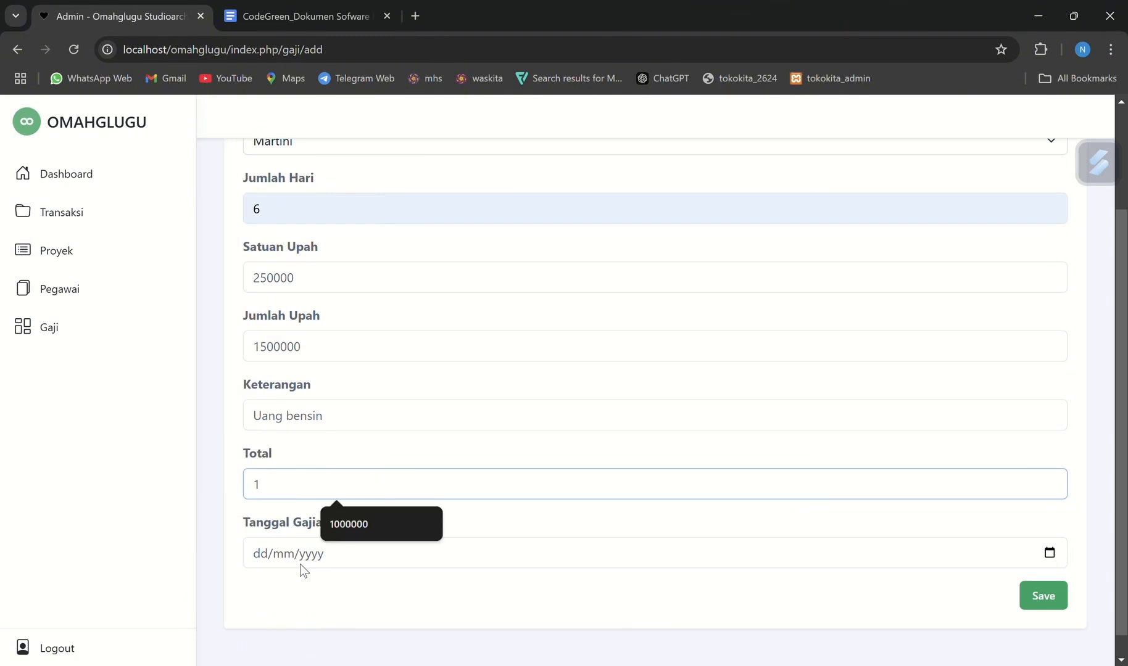
type("700000")
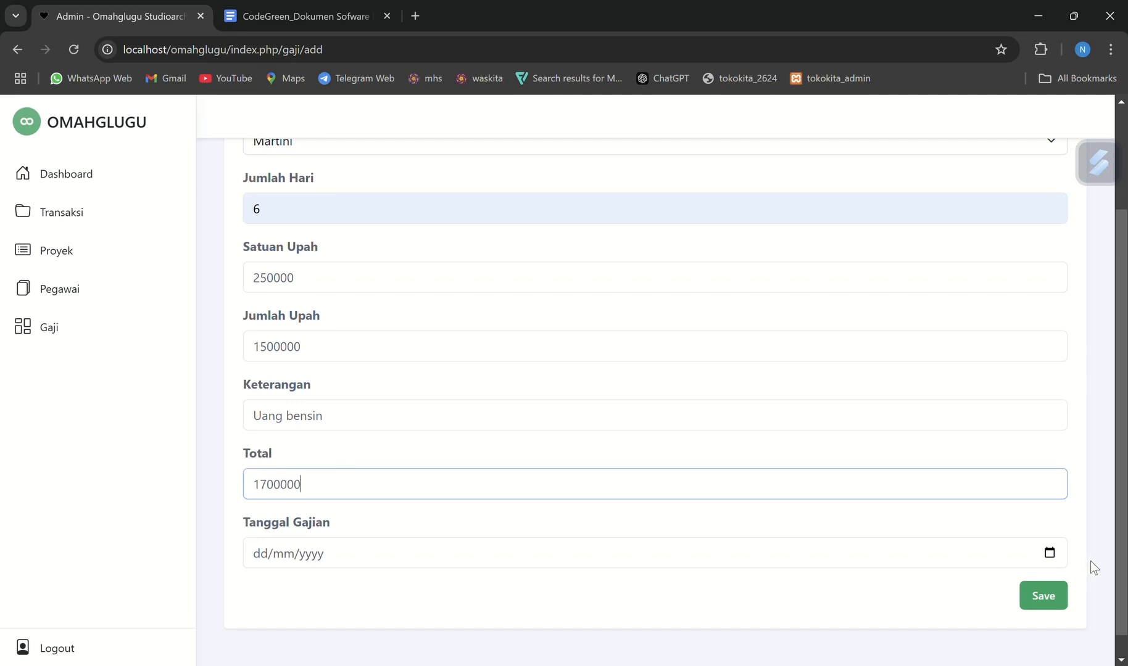
left_click(1051, 554)
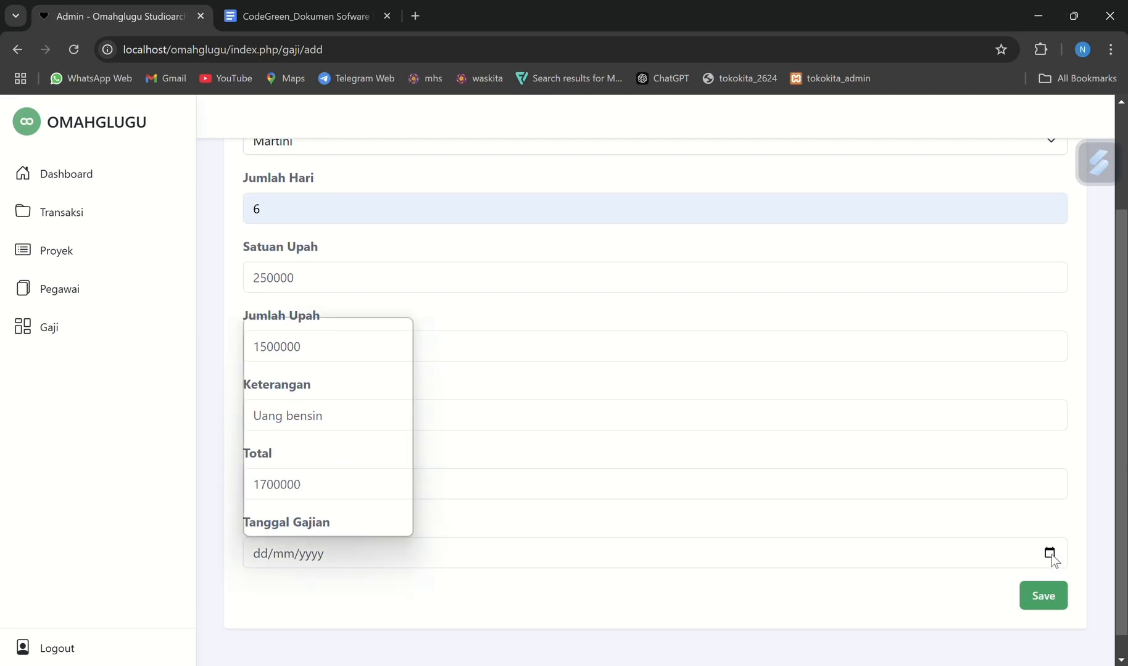
left_click(350, 430)
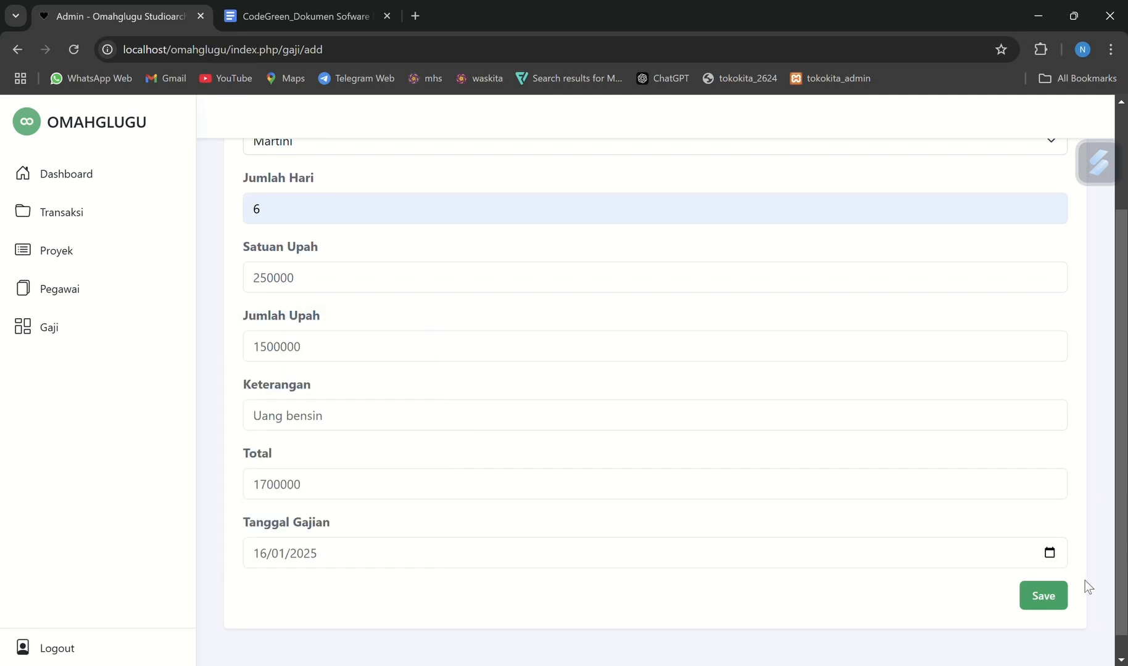
Save the new salary record and review the Gaji requirements in the CodeGreen specification document in Google Docs
left_click(1043, 595)
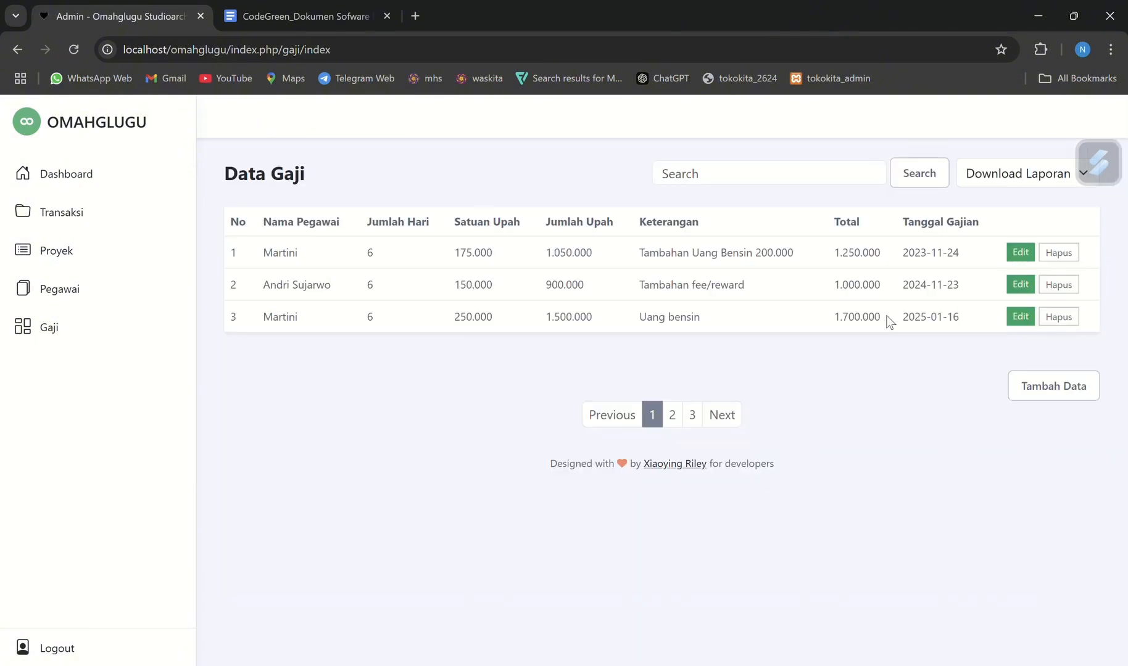
left_click(287, 9)
scroll(464, 327, "down", 1)
left_click(448, 290)
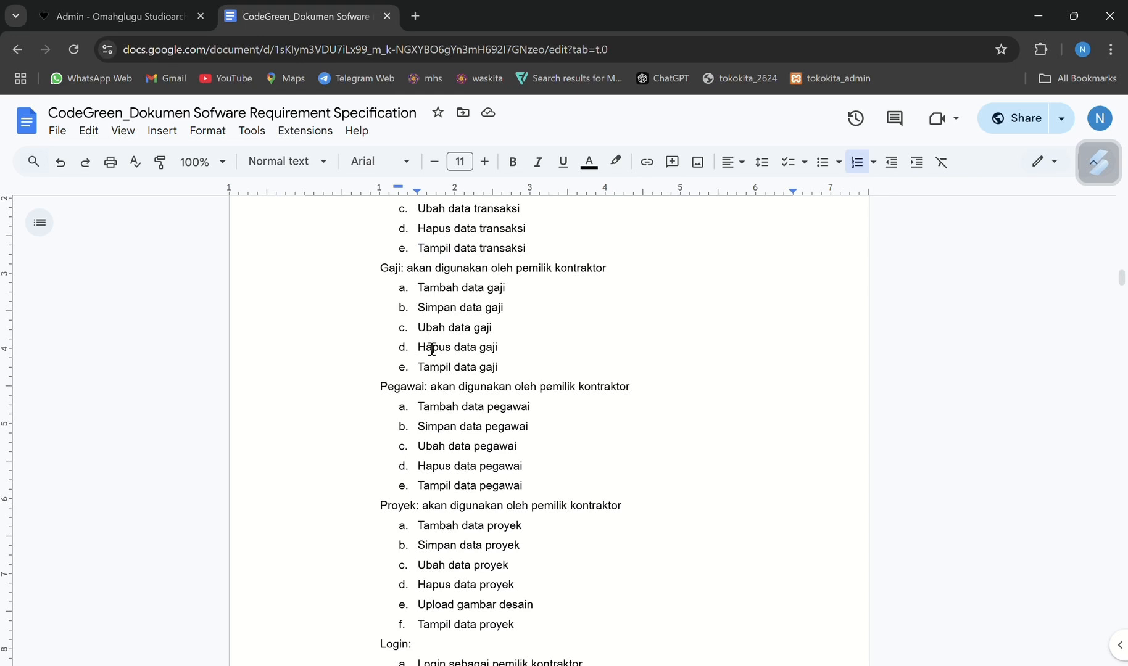
Return to the Omahglugu admin site, change the third salary record's Nama Pegawai to the second listed employee, and save the record
left_click(122, 3)
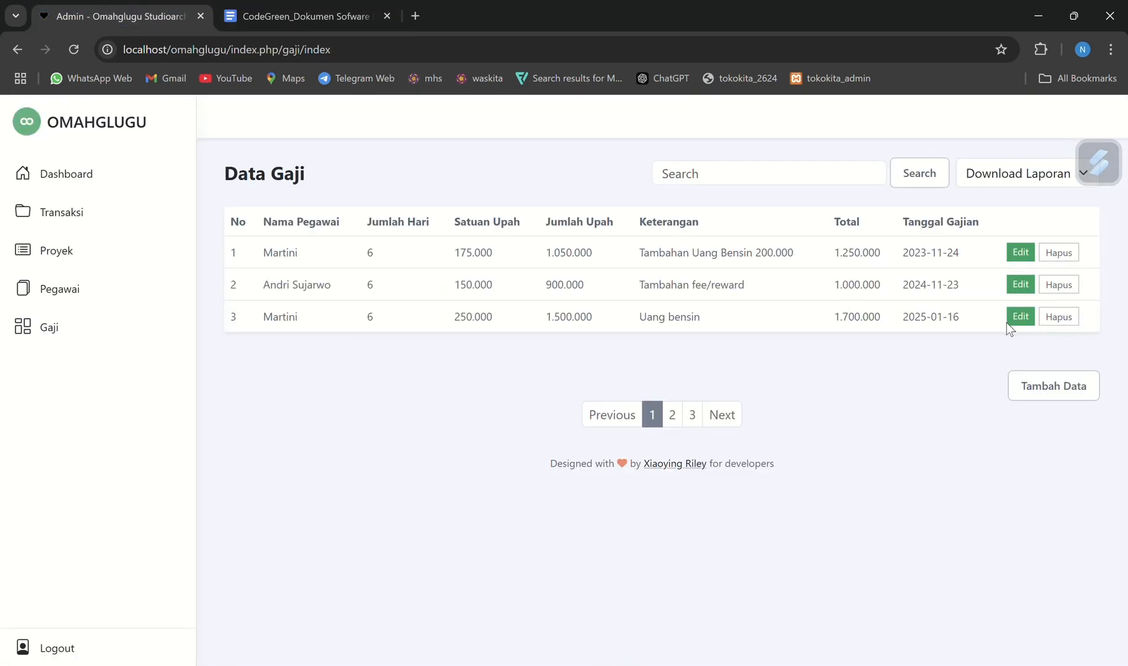
left_click(1019, 316)
scroll(670, 486, "down", 3)
scroll(655, 478, "up", 3)
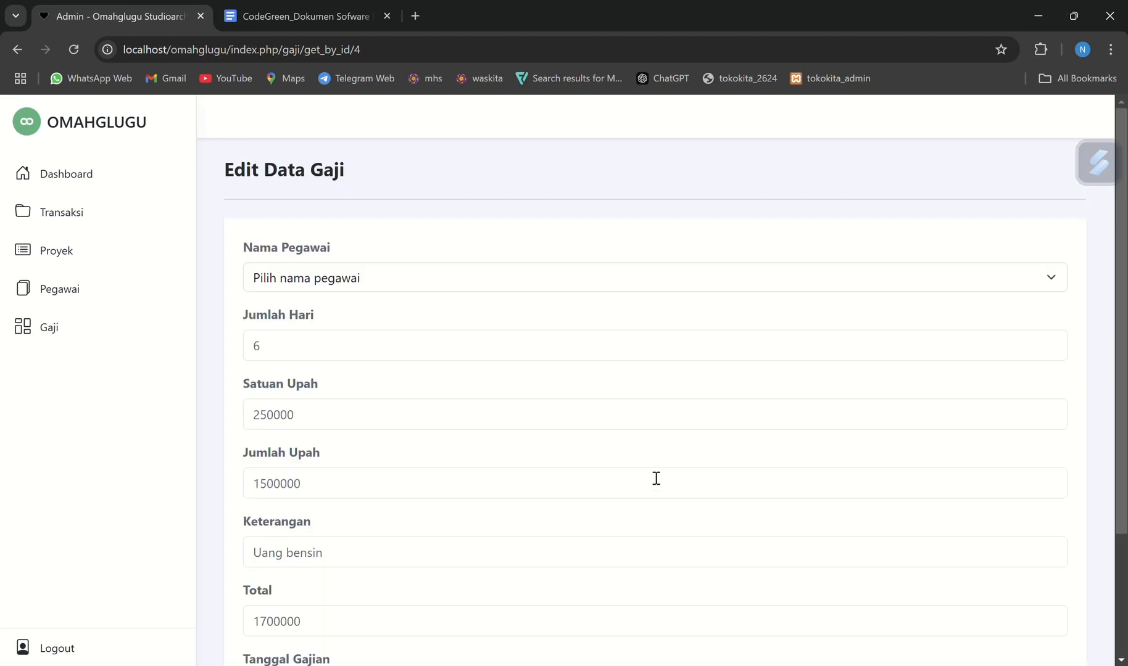
left_click(330, 279)
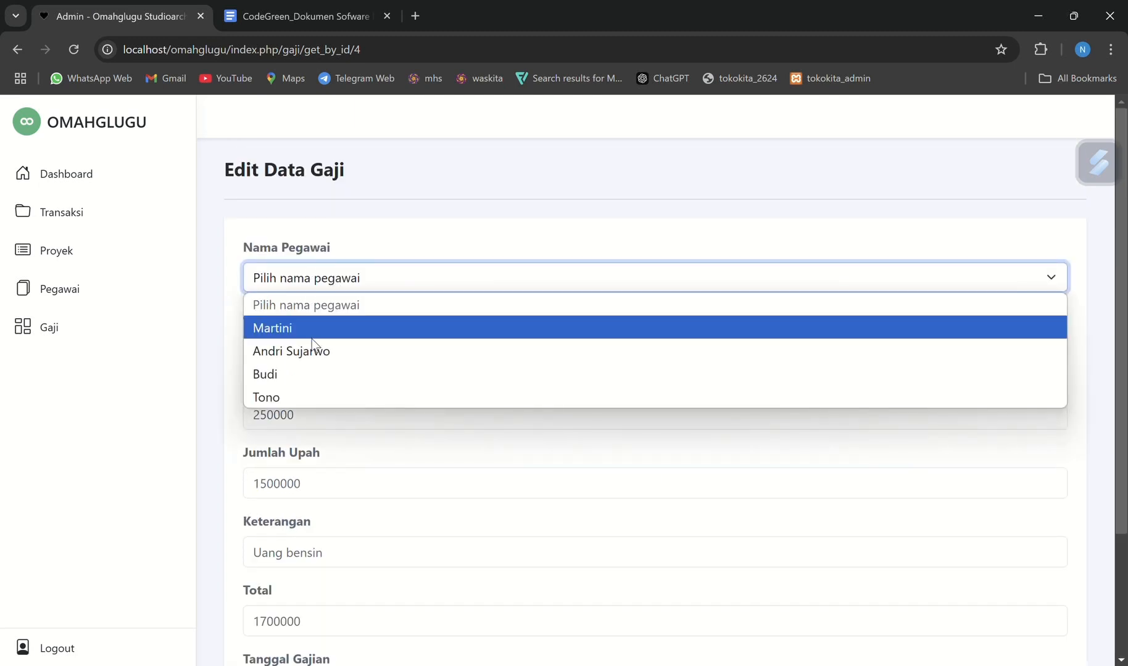
left_click(309, 350)
scroll(310, 350, "down", 3)
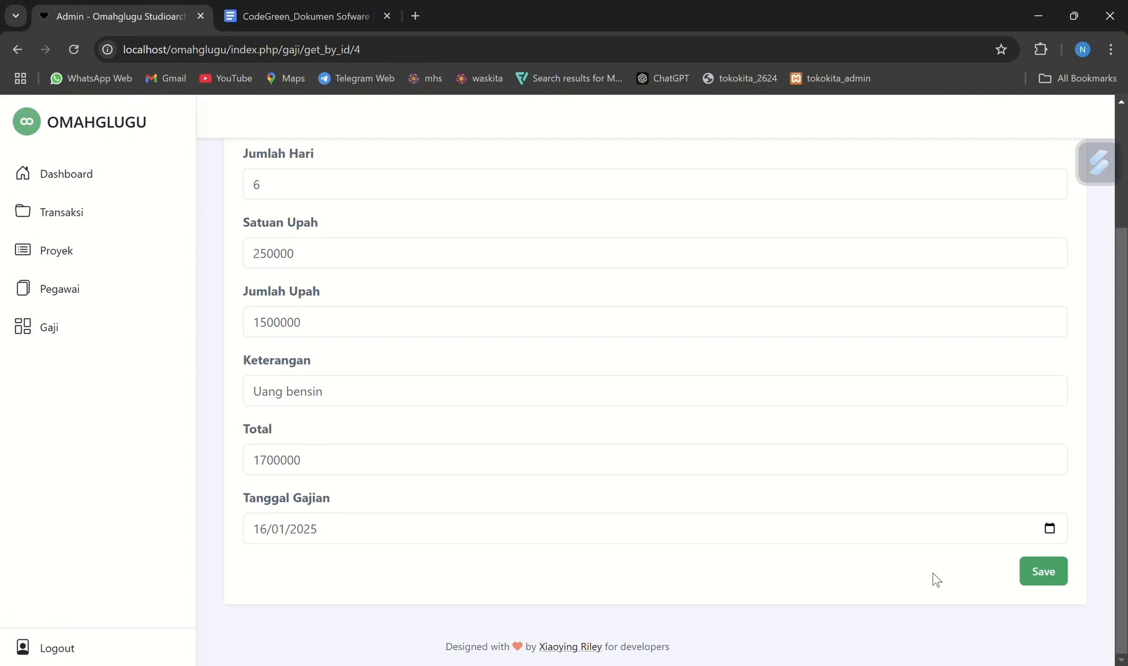
left_click(1063, 567)
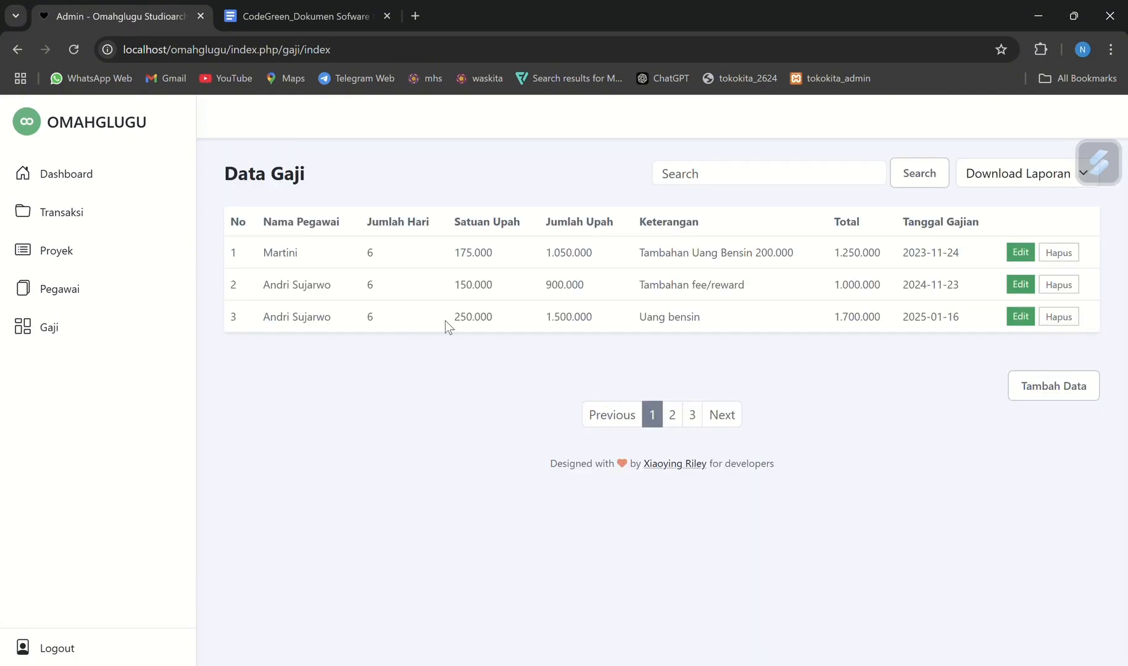
Delete the third salary record and check the Pegawai requirements in the specification document in Google Docs
left_click(1059, 317)
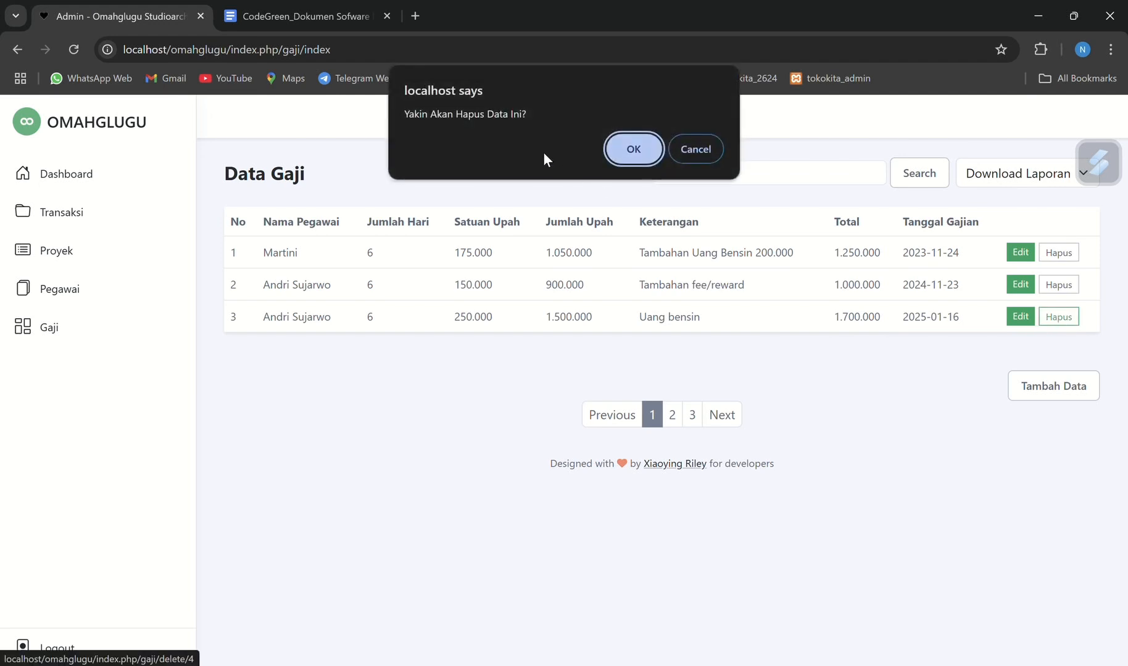
left_click(637, 156)
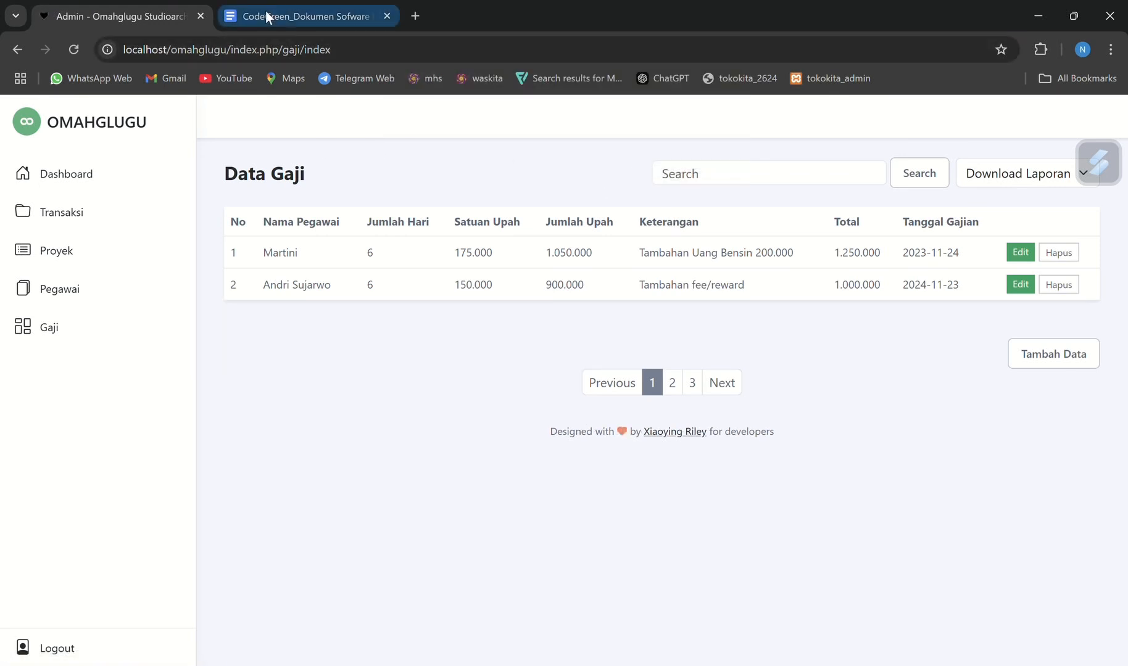
left_click(301, 6)
scroll(497, 428, "down", 3)
scroll(498, 428, "up", 1)
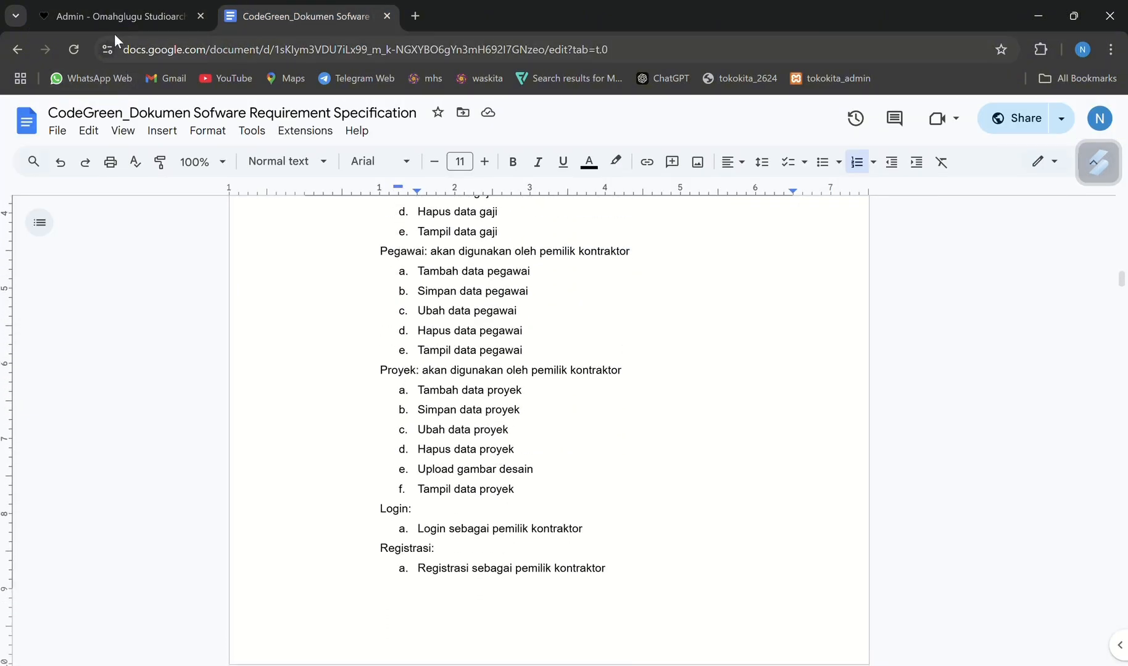
Open the Pegawai data list in the Omahglugu admin site and compare it with the specification's Pegawai requirements
left_click(118, 13)
left_click(42, 290)
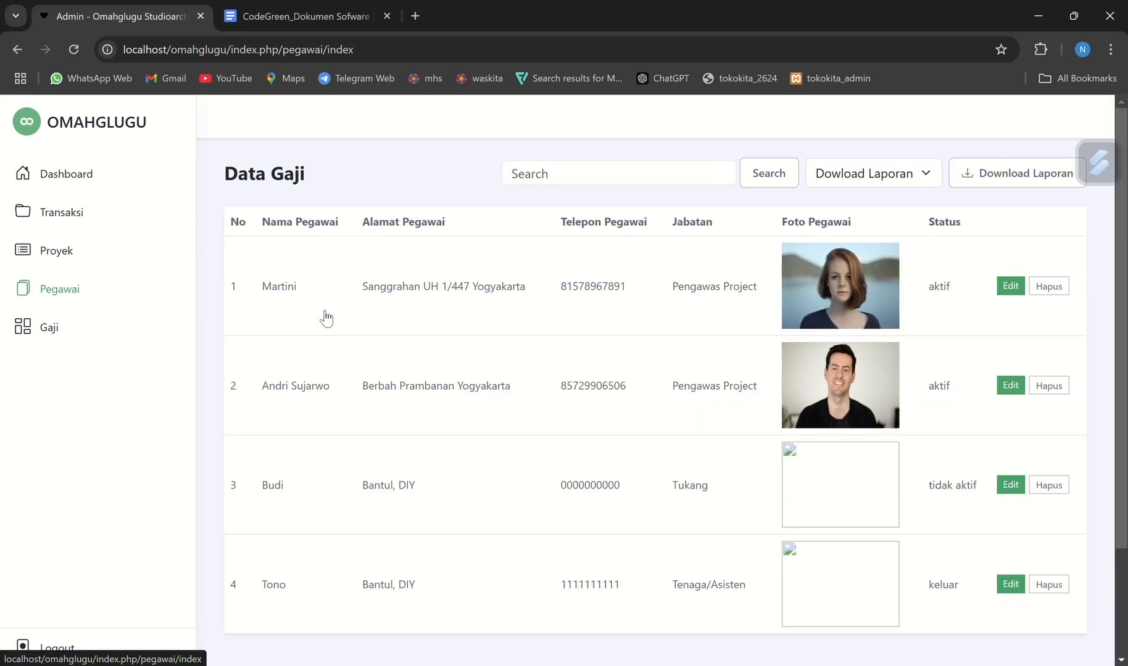
scroll(669, 487, "down", 1)
scroll(656, 472, "up", 1)
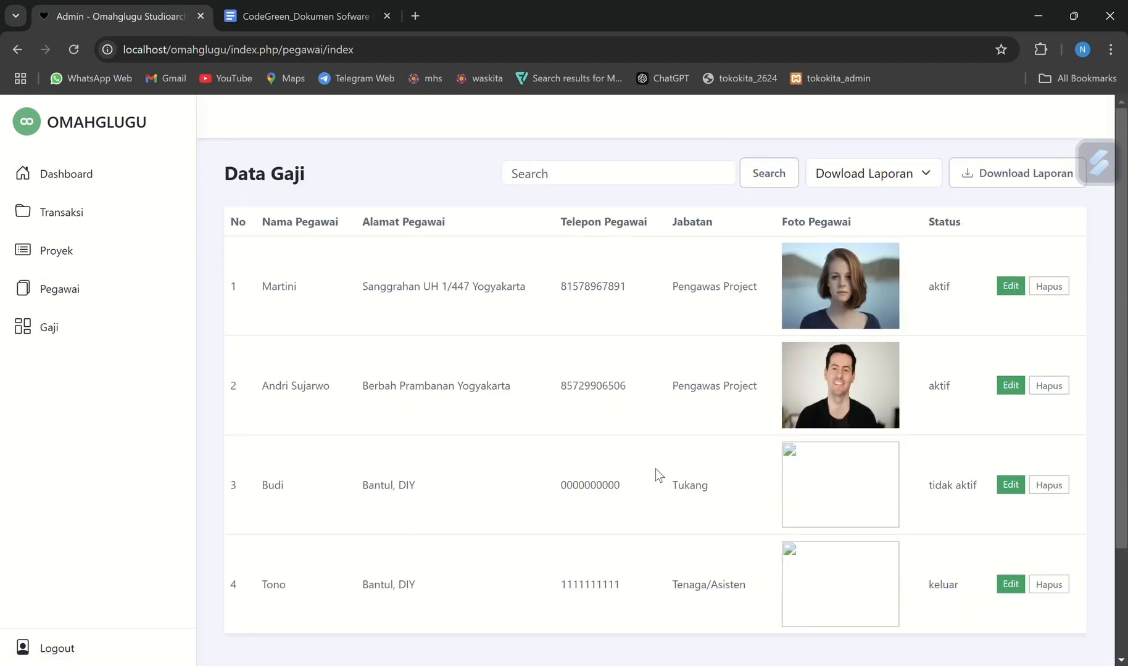
left_click(321, 27)
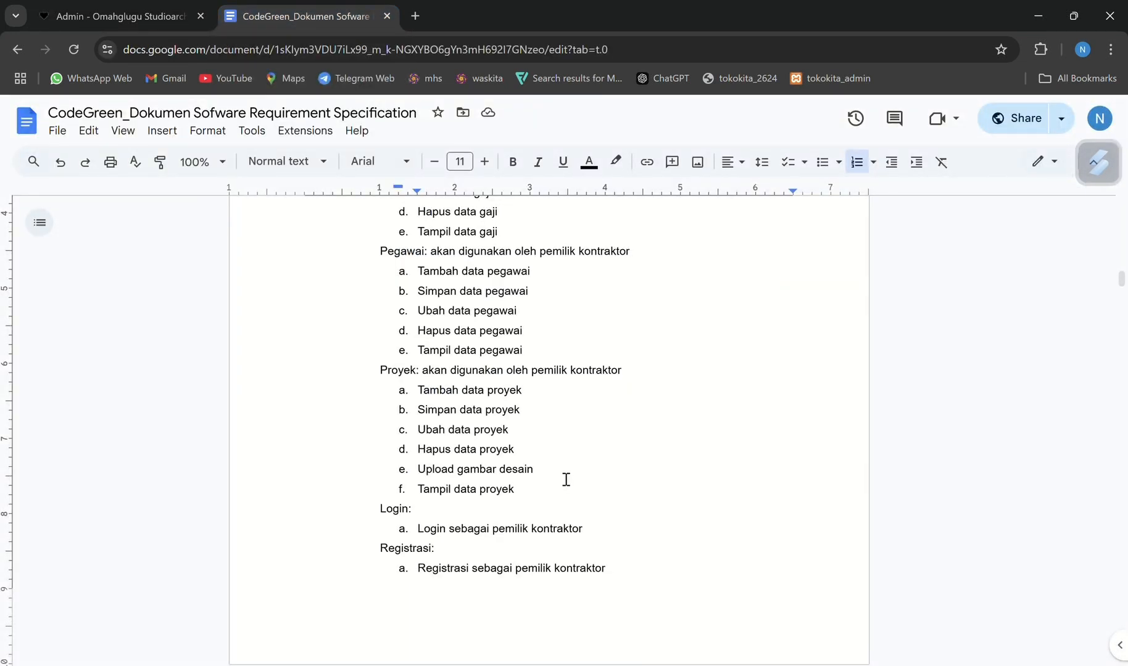
left_click(153, 12)
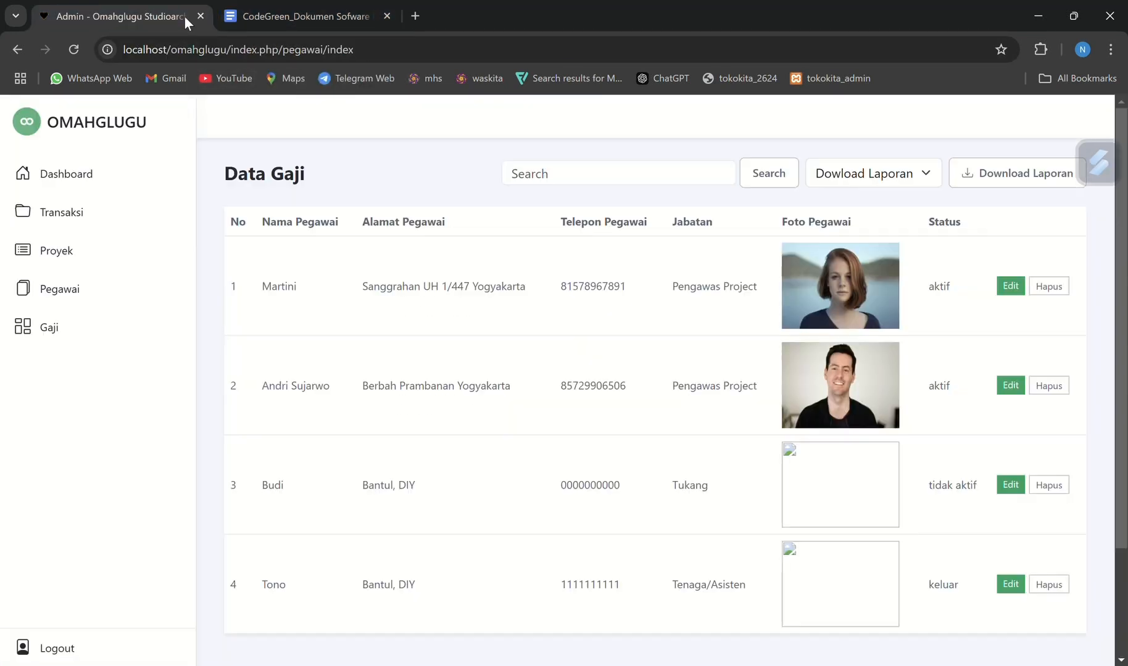
Start a new employee record and enter the employee's name in Nama Pegawai
scroll(949, 407, "down", 2)
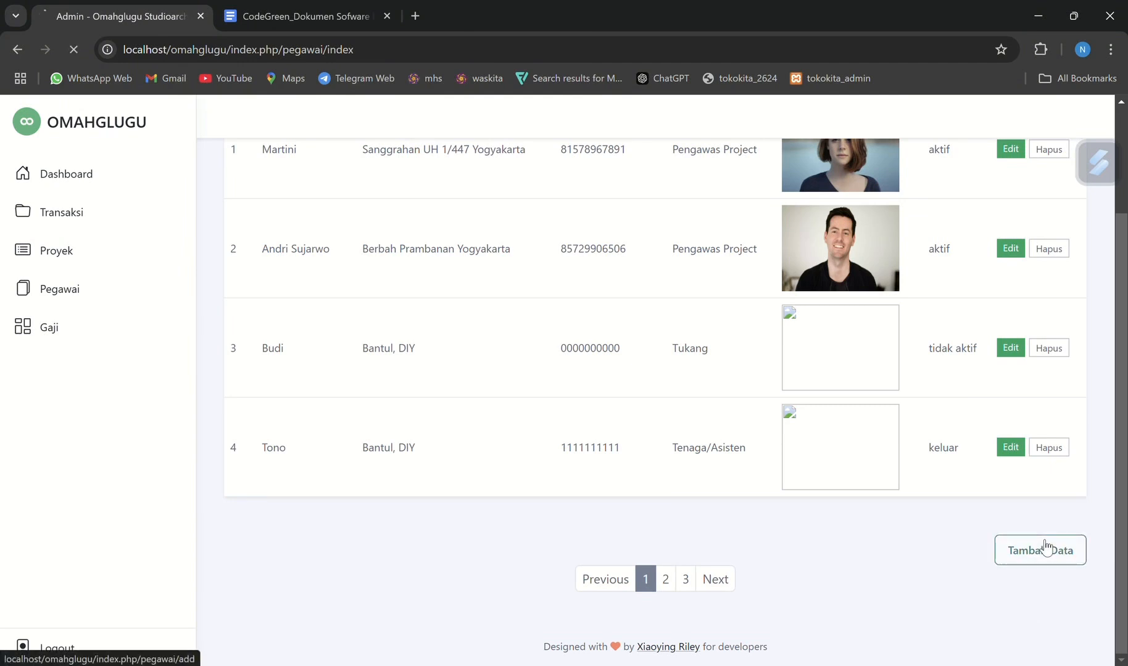
left_click(1046, 546)
left_click(455, 273)
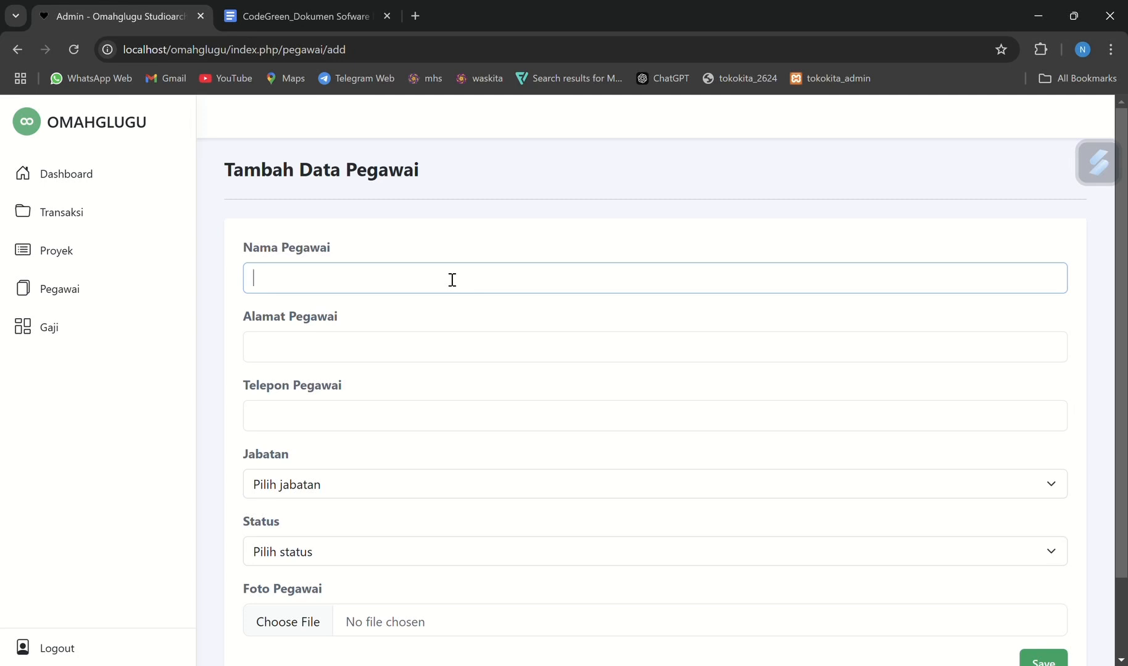
type("B")
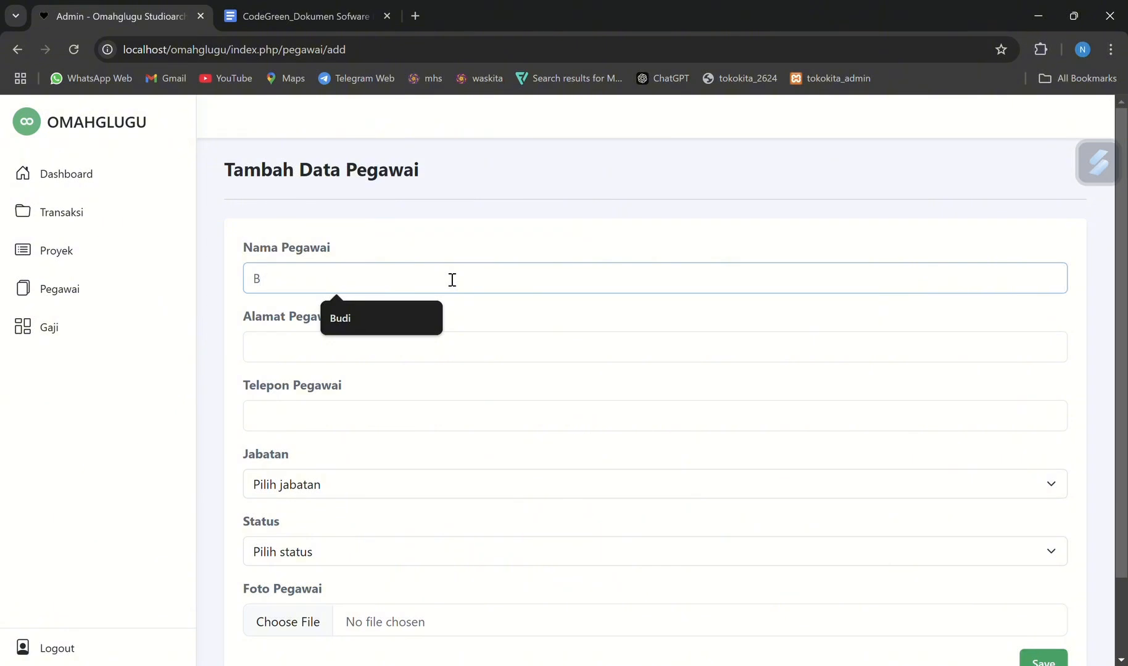
key("BackSpace")
type("Indra")
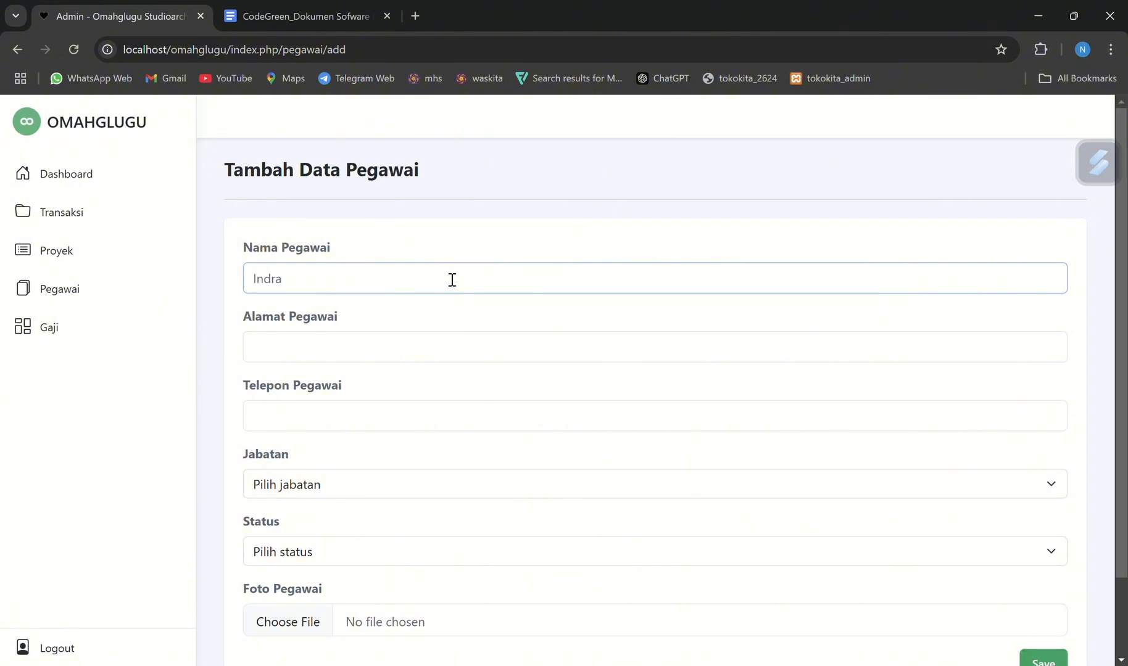
Fill in the new employee's address under Alamat Pegawai and phone number under Telepon Pegawai
left_click(405, 345)
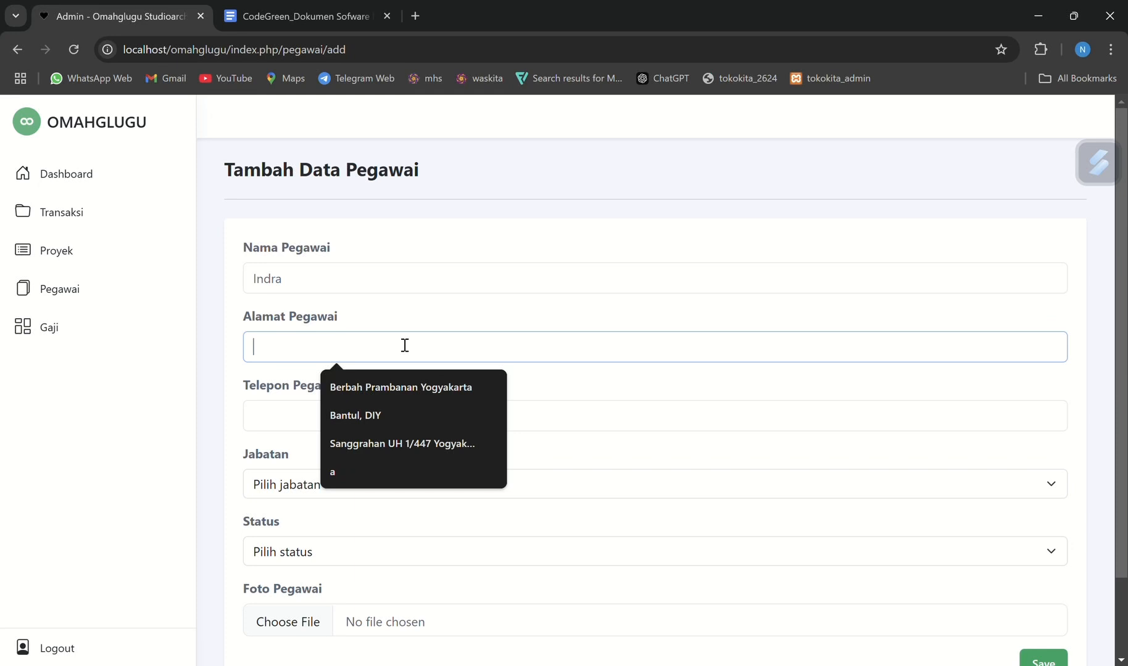
left_click(384, 404)
scroll(380, 340, "down", 1)
left_click(381, 339)
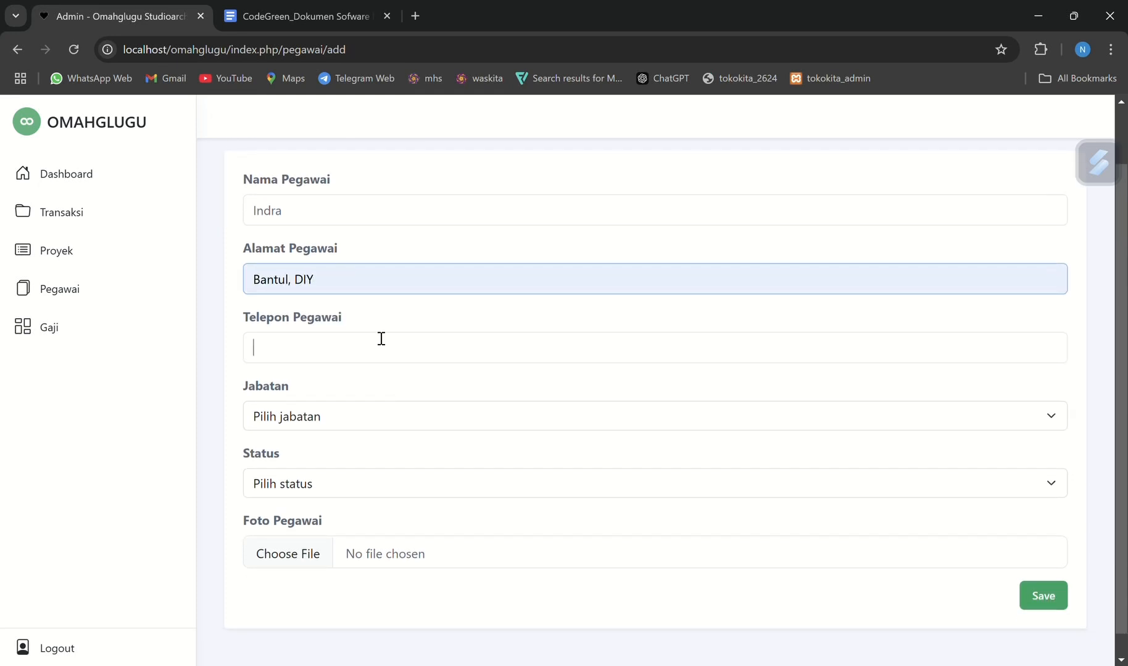
type("11111")
type("1111123")
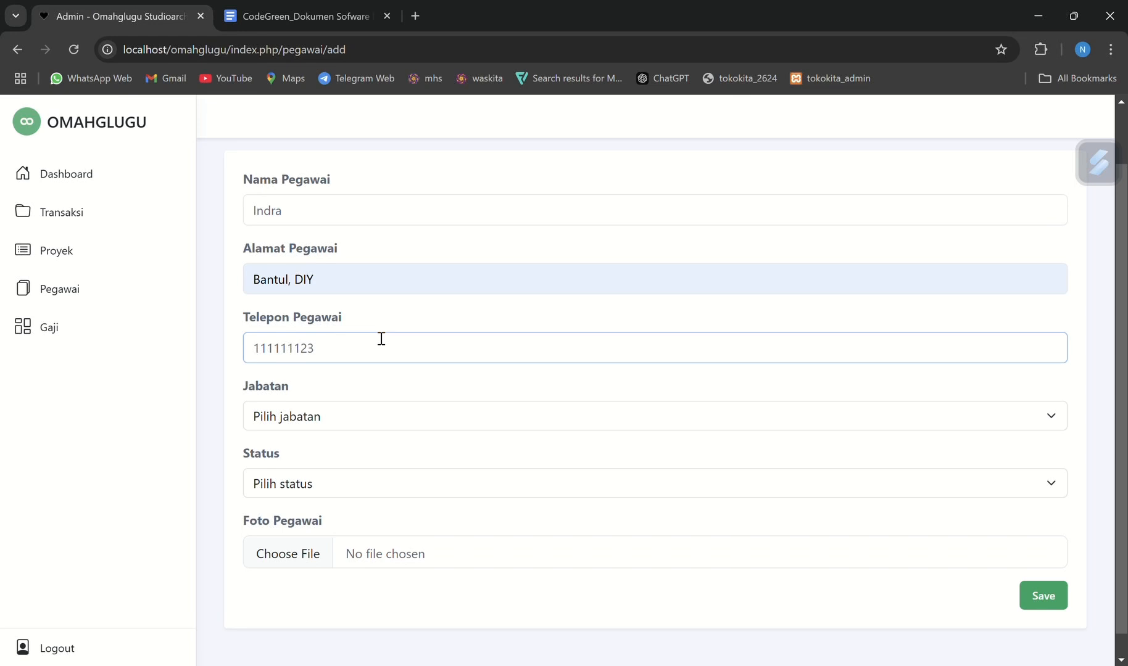
Set the new employee's Jabatan to Tukang and Status to Aktif, and save the record without a photo
left_click(384, 424)
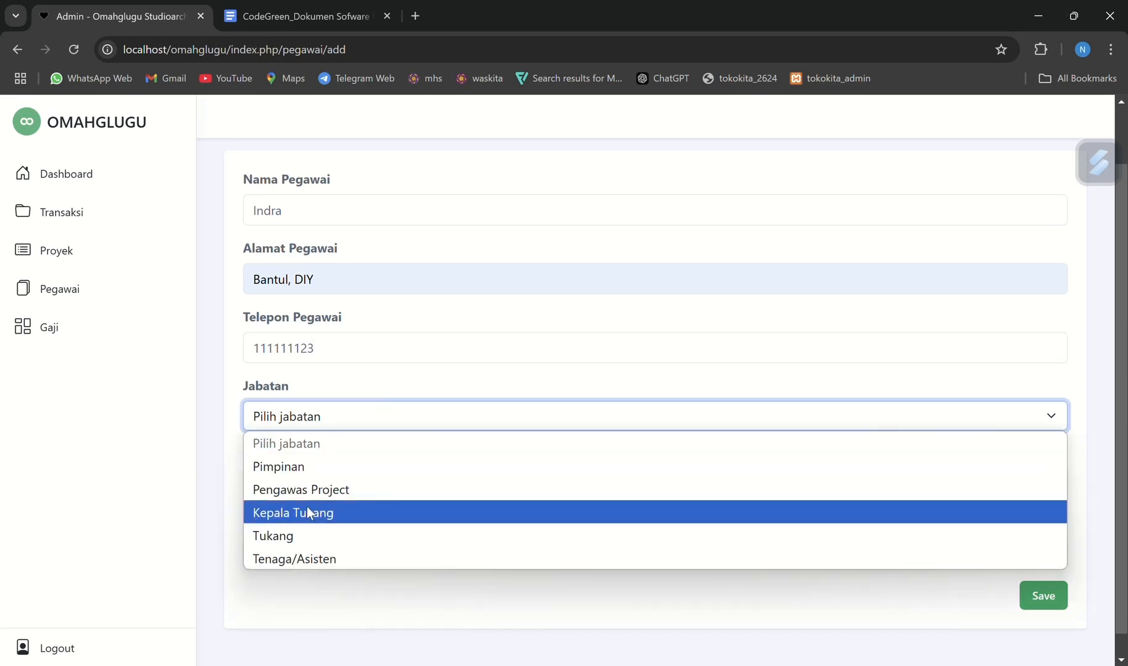
left_click(300, 534)
scroll(300, 519, "down", 1)
left_click(300, 469)
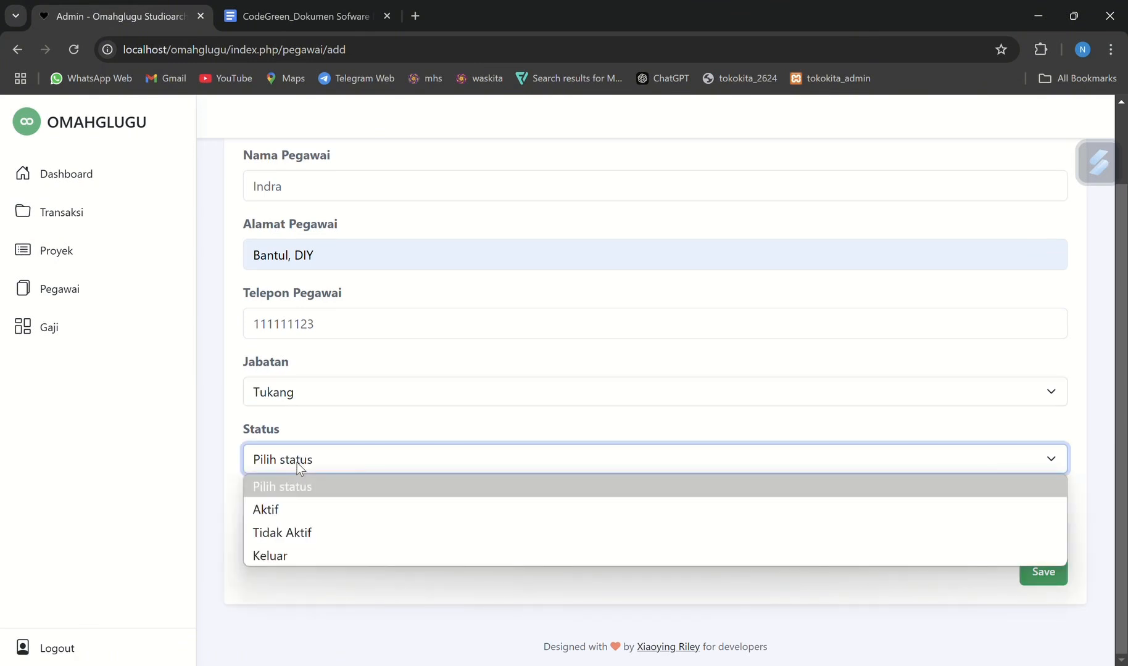
left_click(297, 512)
left_click(316, 529)
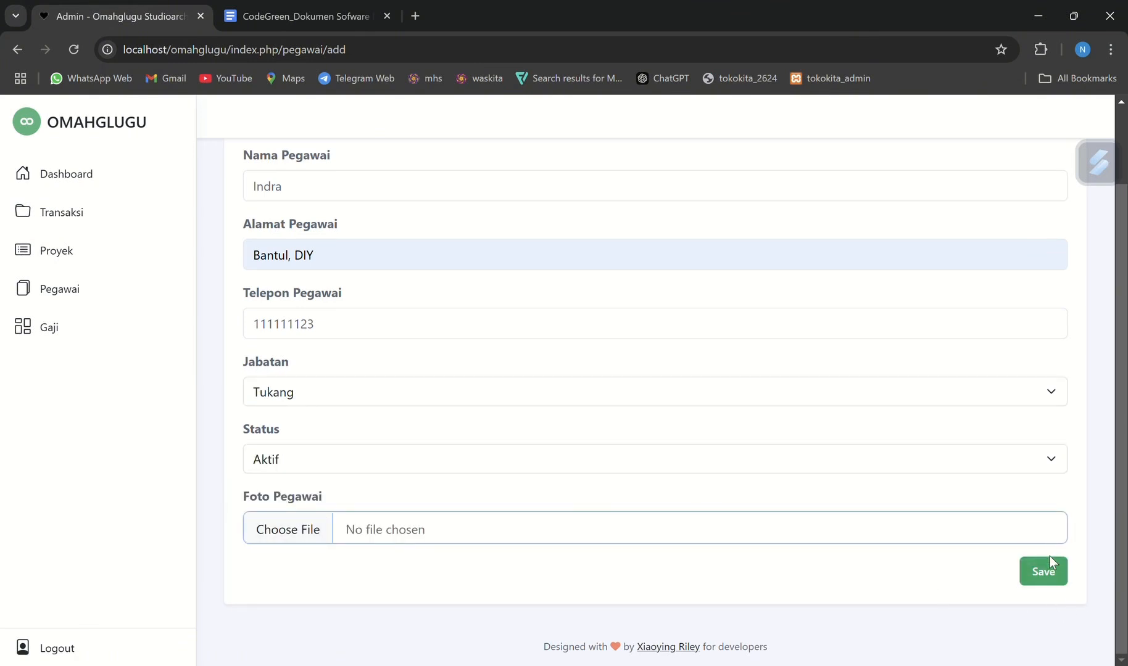
left_click(1043, 572)
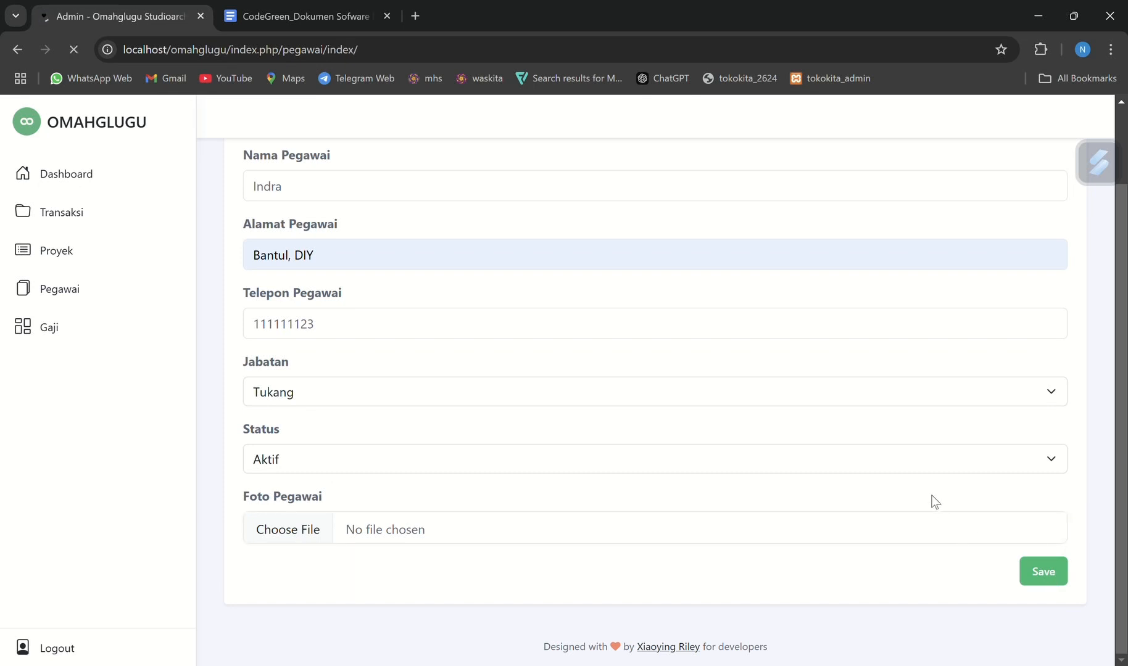
scroll(935, 501, "down", 3)
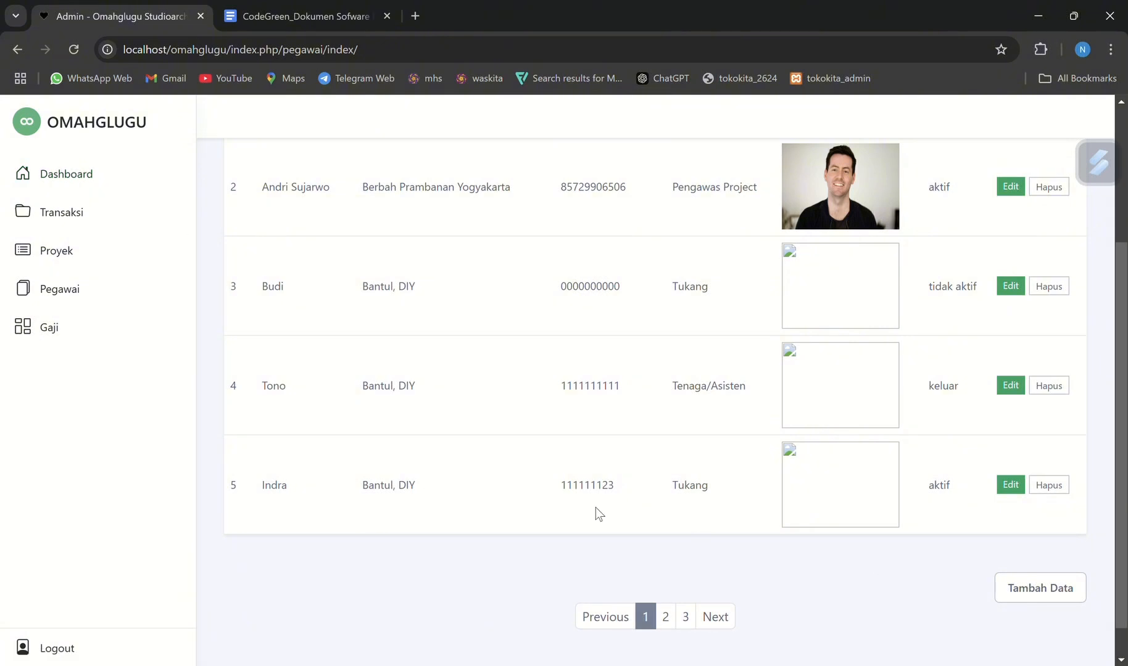
Recheck the Pegawai requirements in the specification document and open the fifth employee record in the Omahglugu admin site for editing
left_click(253, 16)
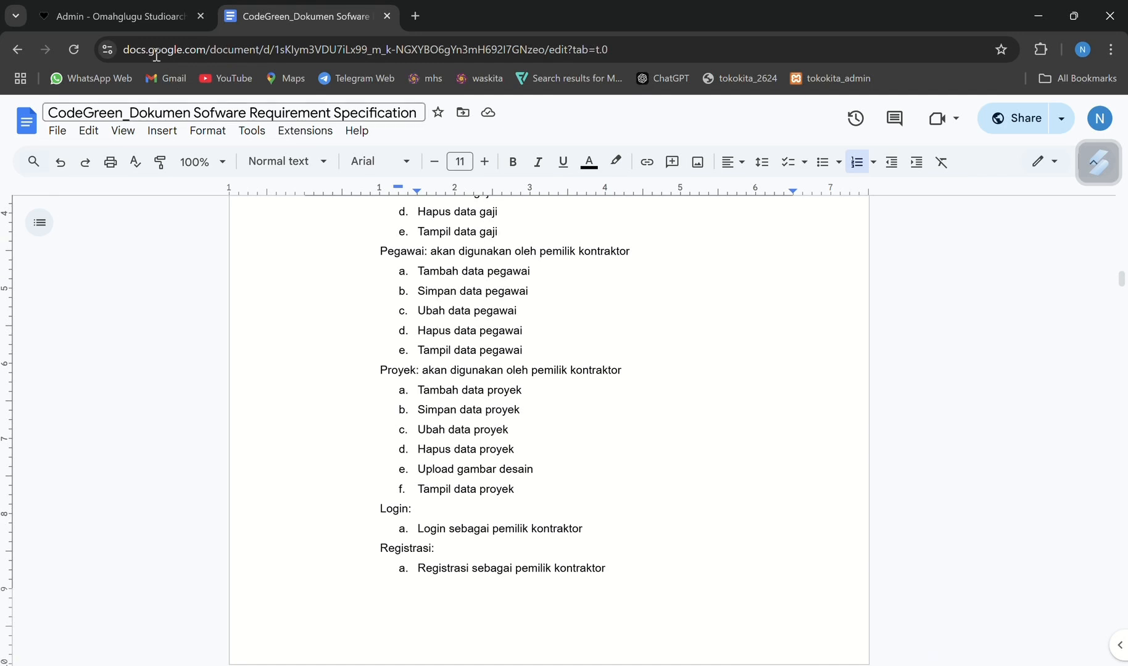
left_click(142, 22)
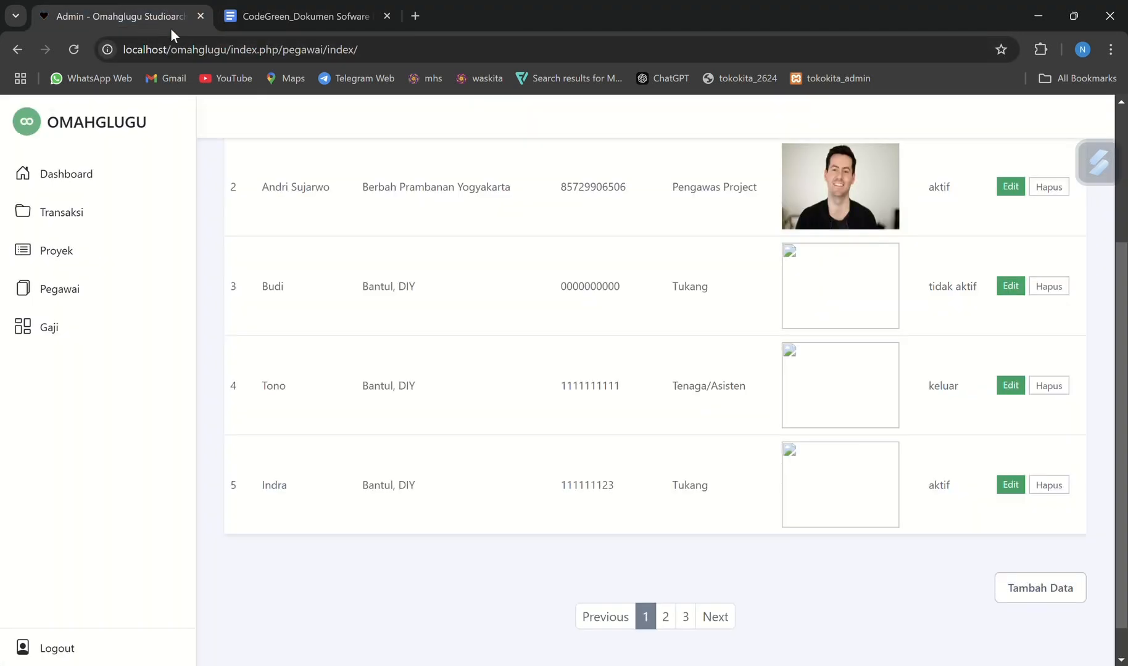
left_click(1011, 489)
scroll(799, 454, "down", 2)
scroll(604, 259, "up", 2)
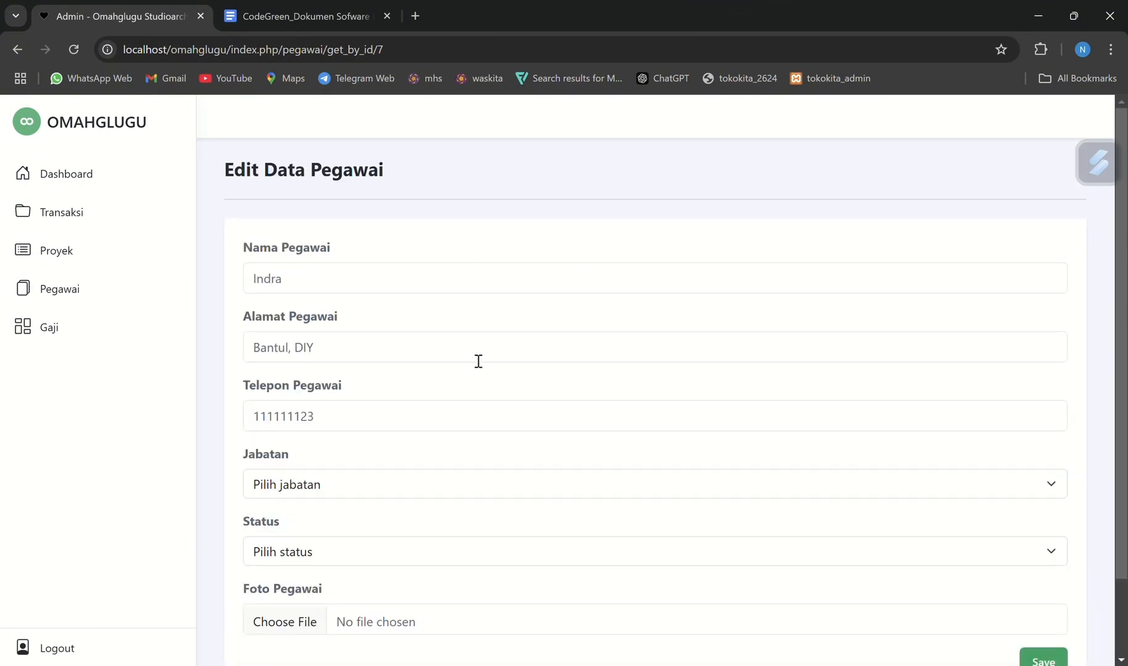
scroll(408, 594, "down", 1)
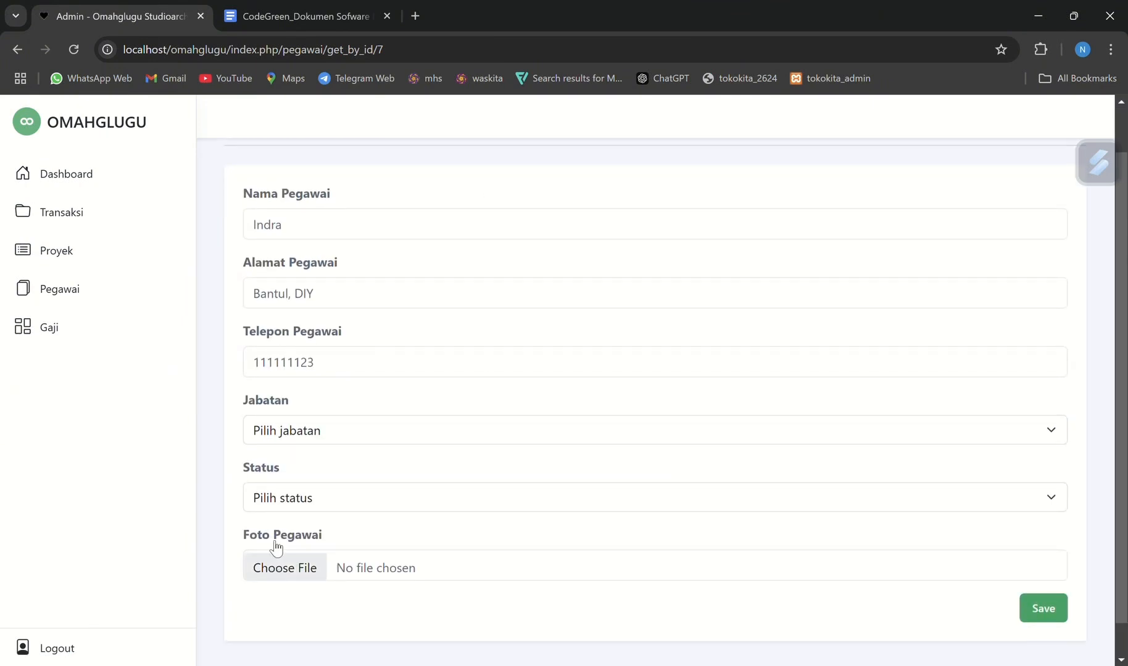
Set the employee's Jabatan to Pimpinan and Status to Aktif, and save the edited record
left_click(284, 430)
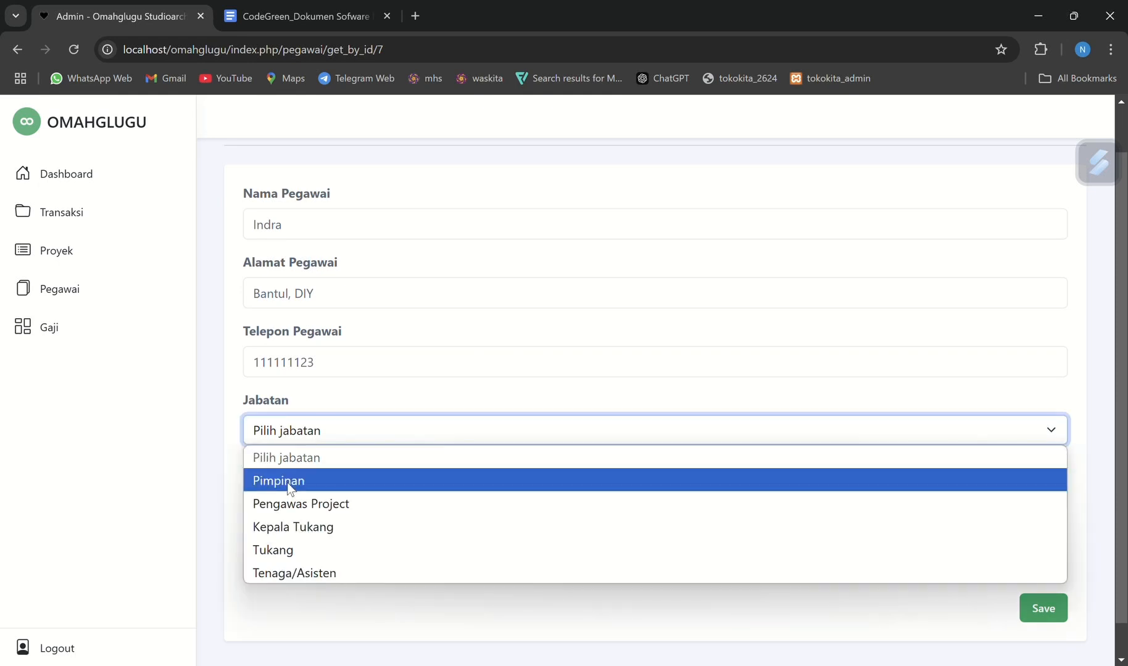
left_click(288, 480)
left_click(292, 505)
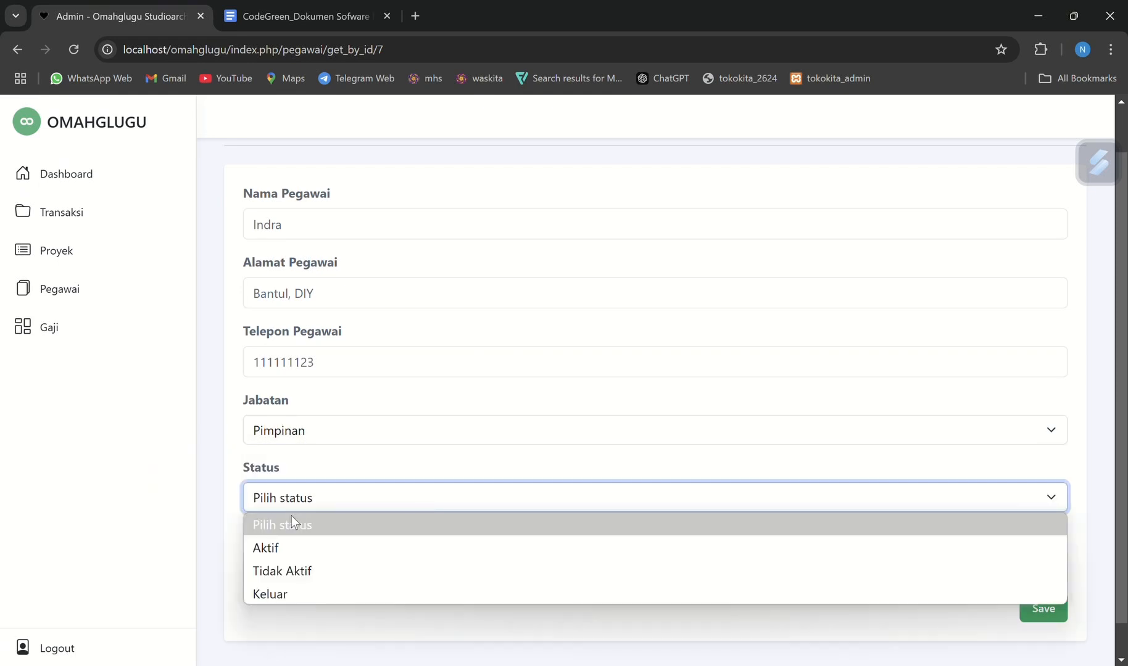
left_click(292, 548)
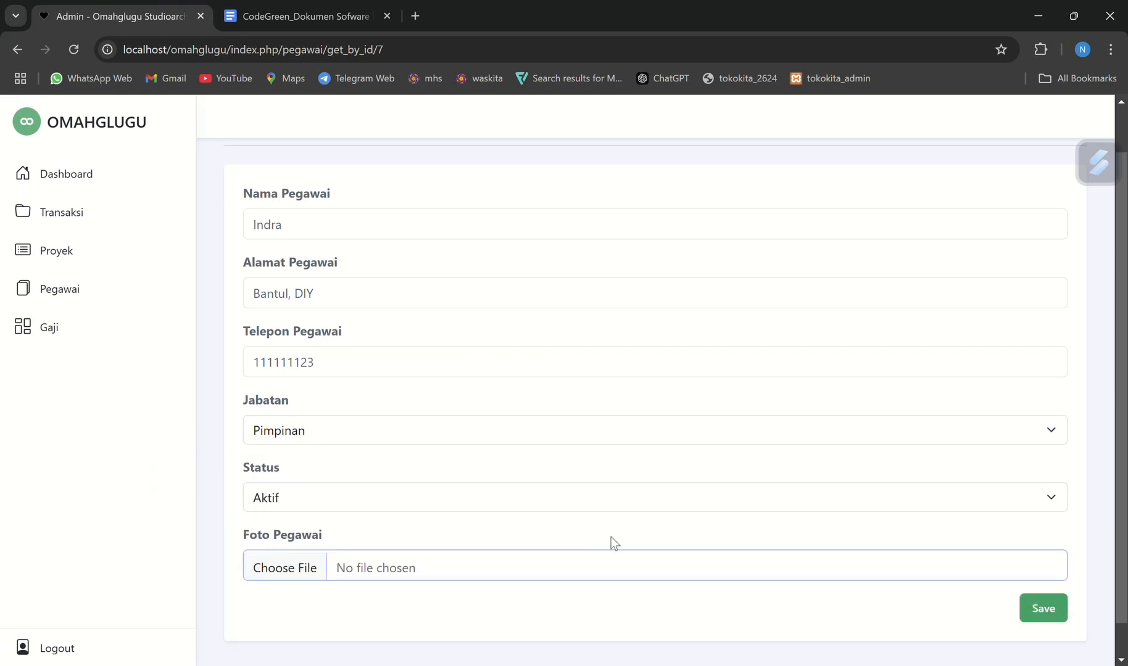
left_click(1040, 611)
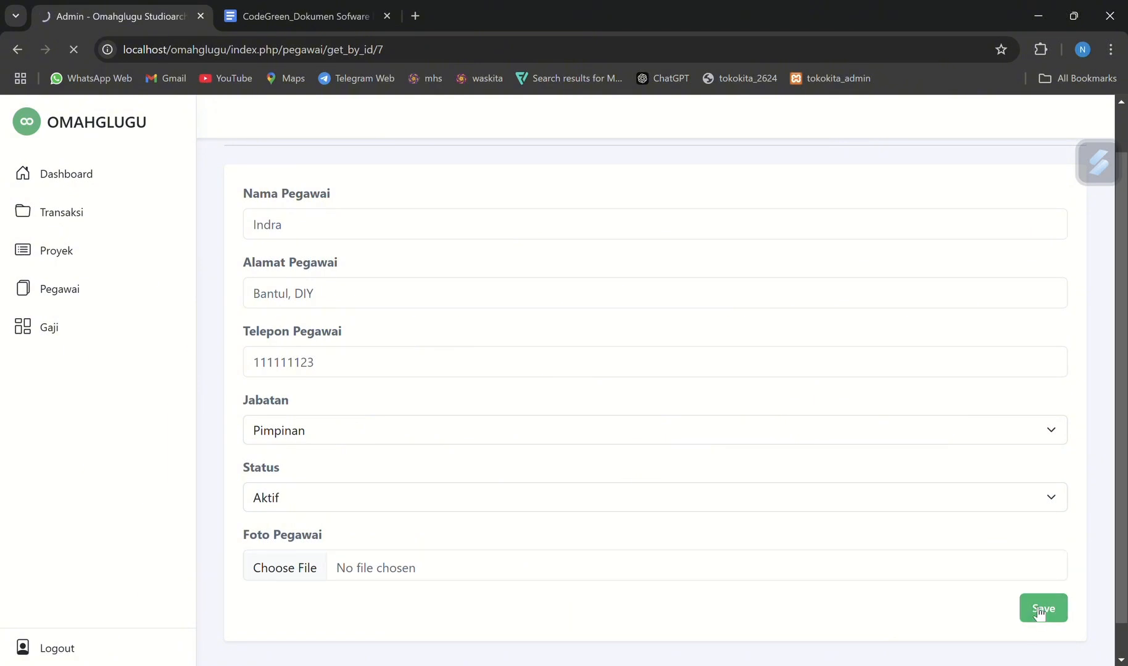
scroll(456, 477, "down", 3)
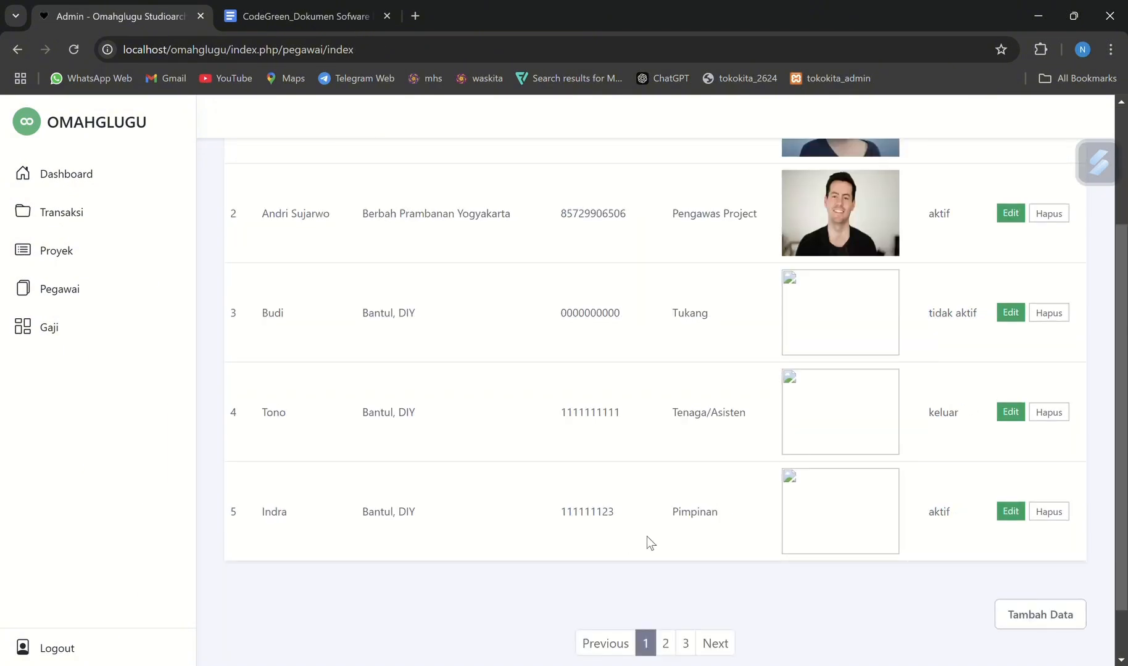
Delete the fifth employee record, the one with Jabatan Pimpinan, and accept the deletion
left_click_drag(670, 513, 712, 515)
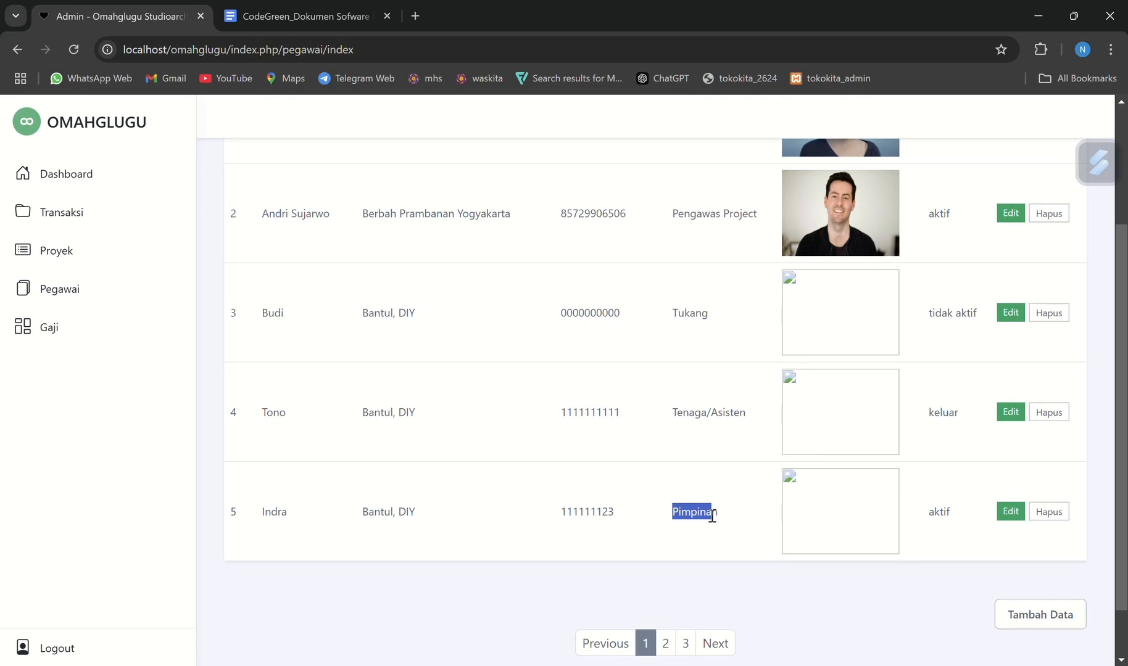
left_click(1062, 512)
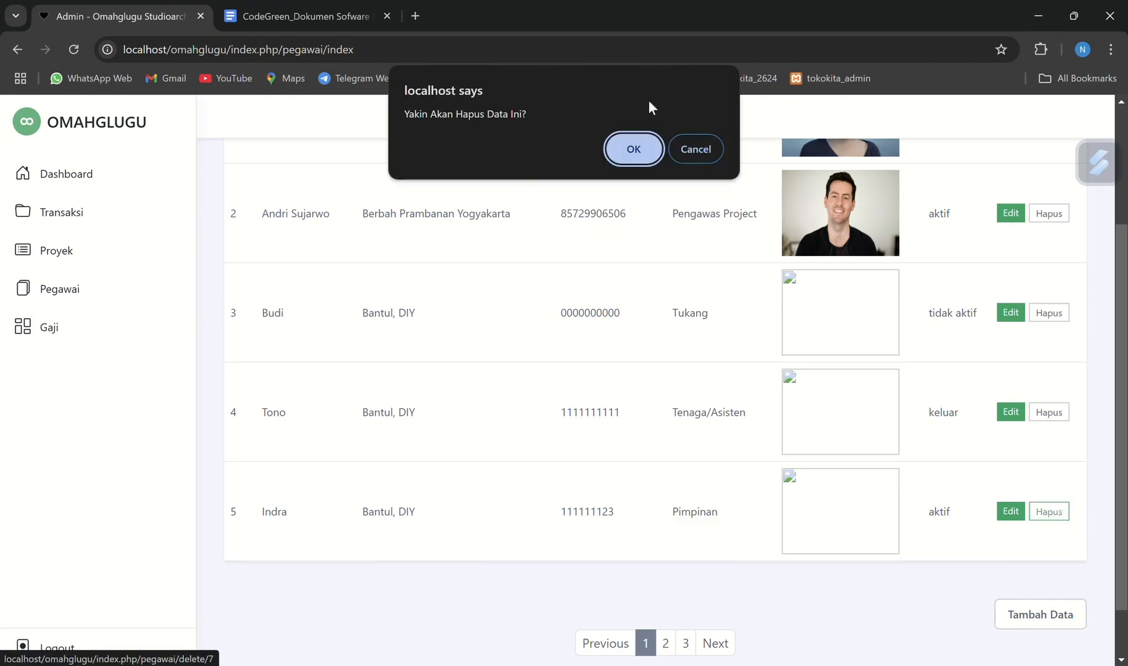
left_click(644, 164)
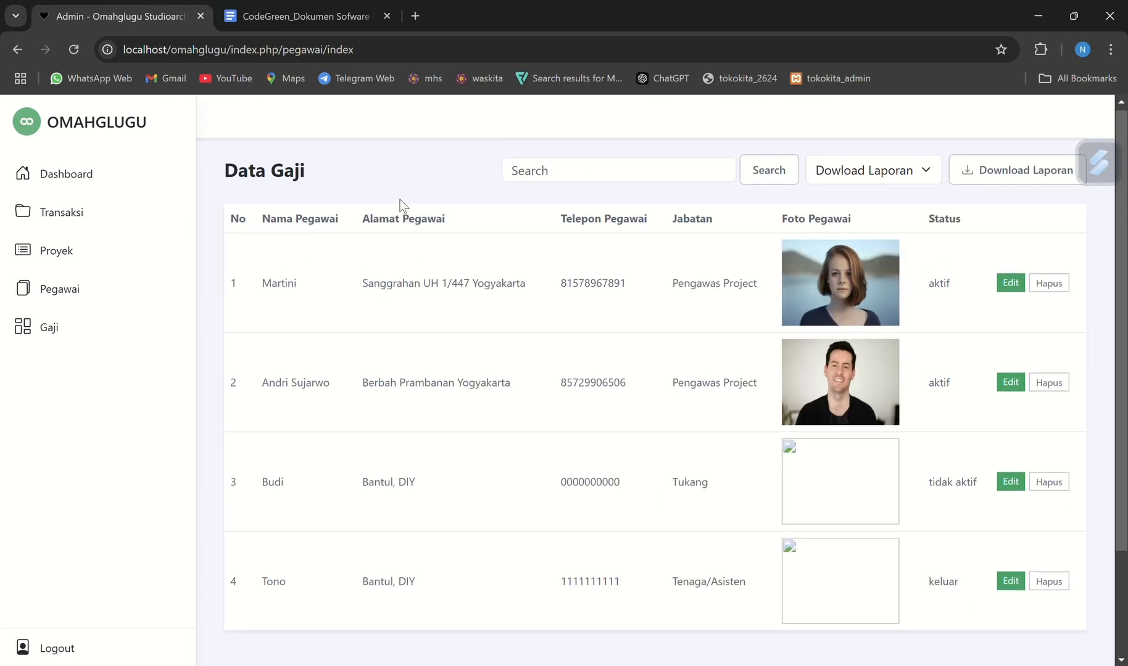
Review the Proyek requirements in the specification document and return to the Omahglugu admin site
left_click(293, 1)
scroll(506, 401, "down", 2)
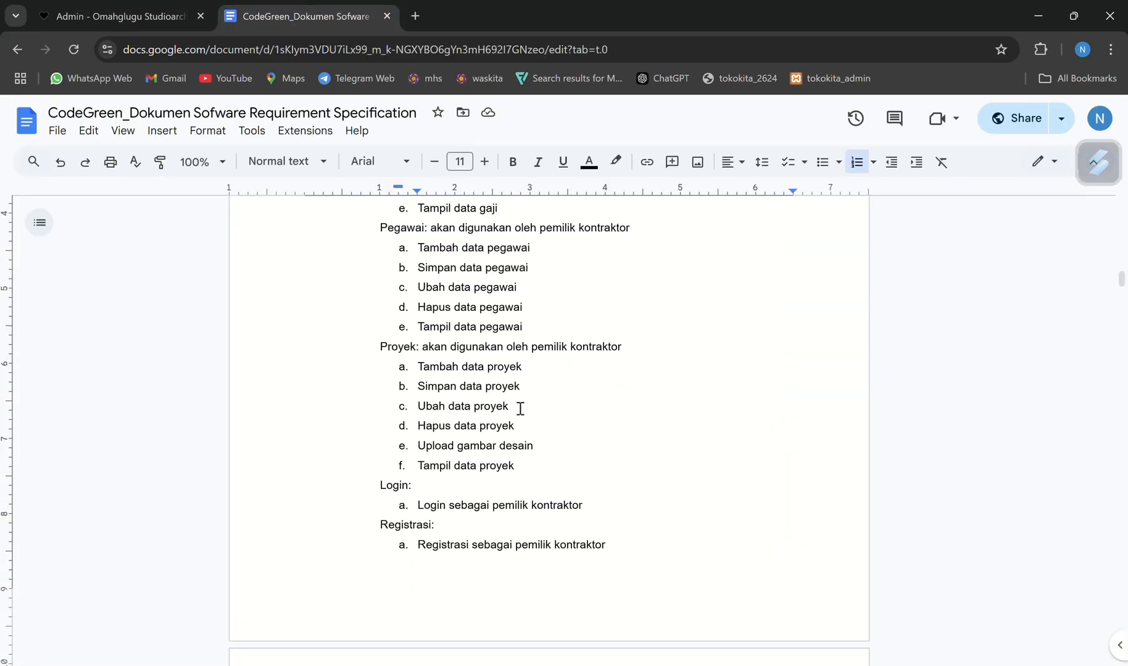
scroll(520, 408, "up", 1)
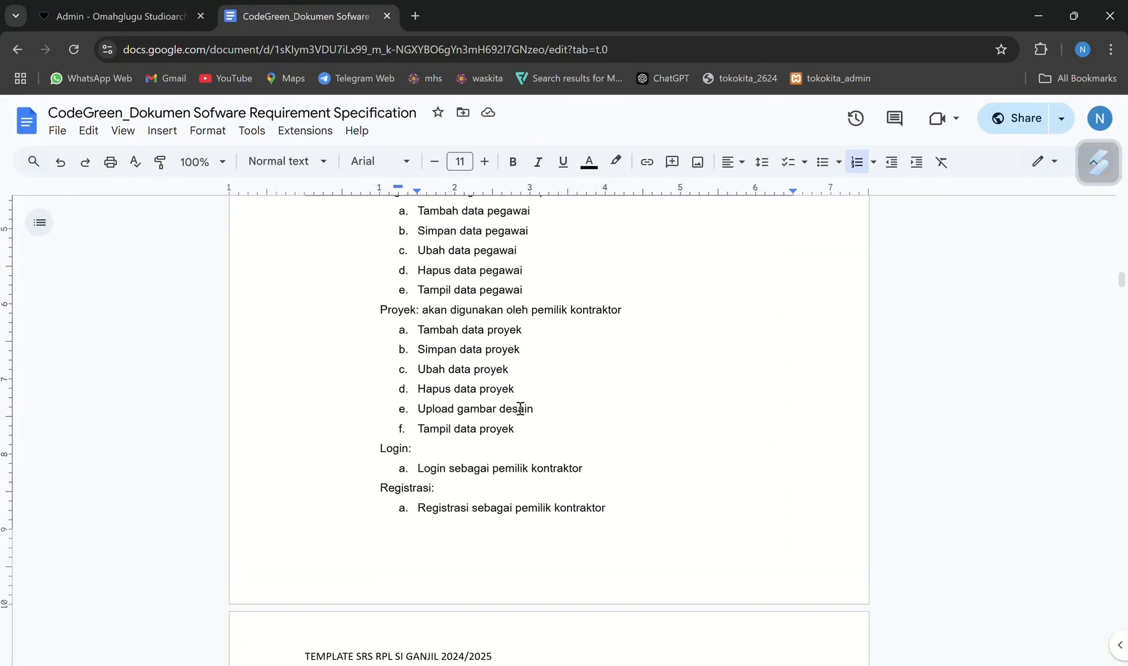
left_click(127, 17)
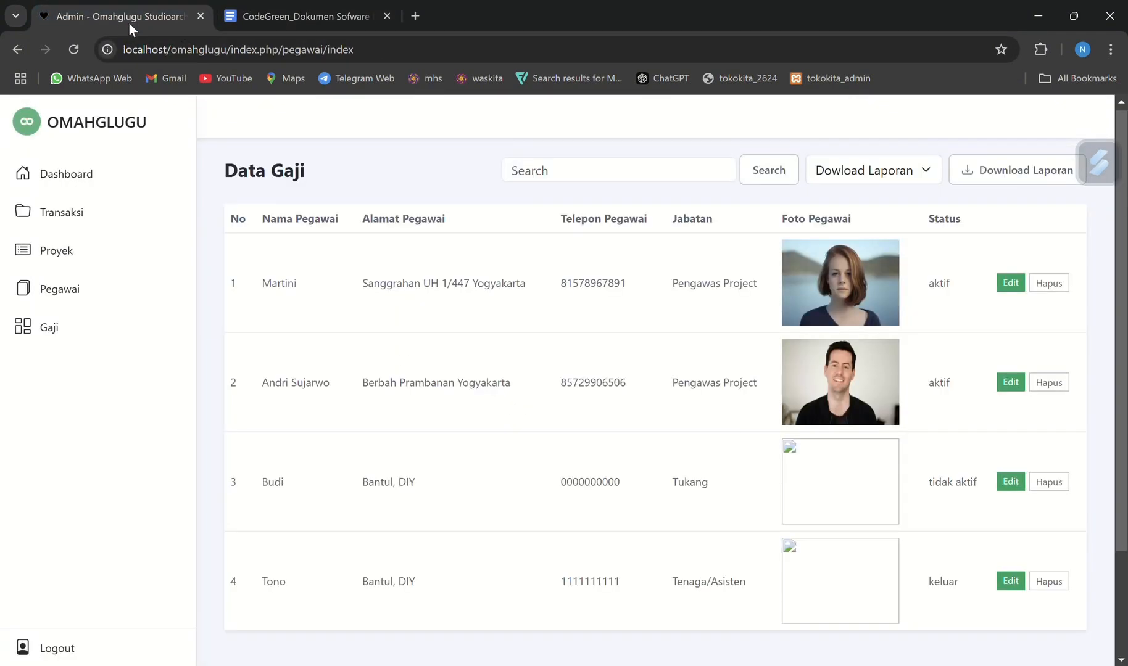
Start a new project record in the Proyek section with Nama Proyek "Renovasi rumah"
left_click(39, 248)
scroll(611, 404, "down", 9)
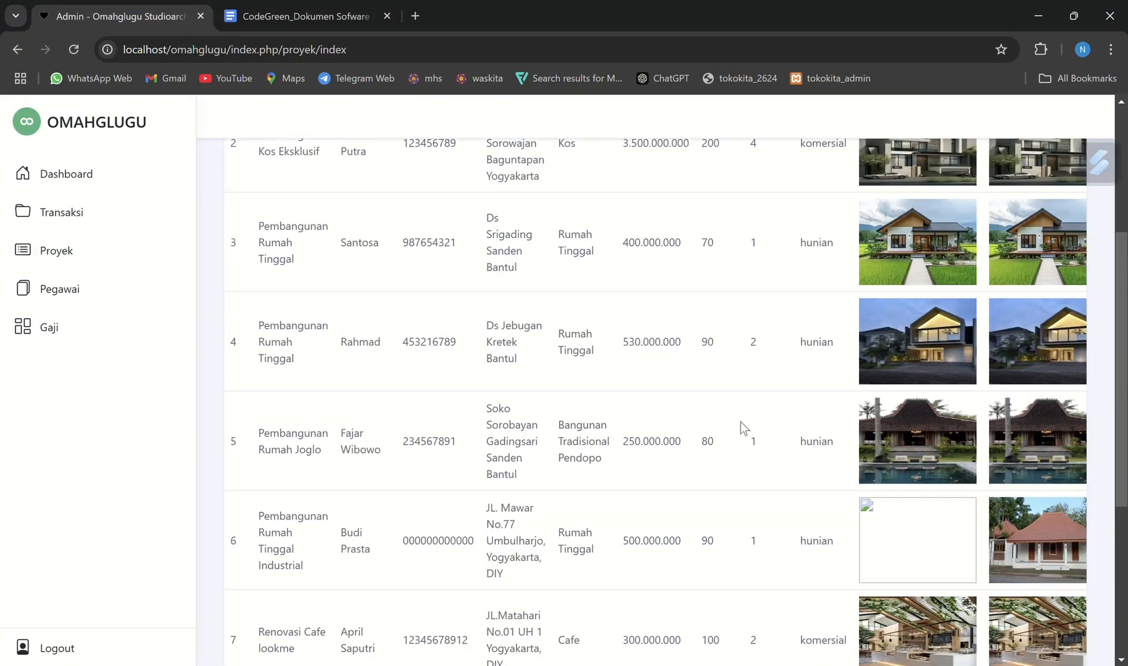
scroll(743, 427, "up", 1)
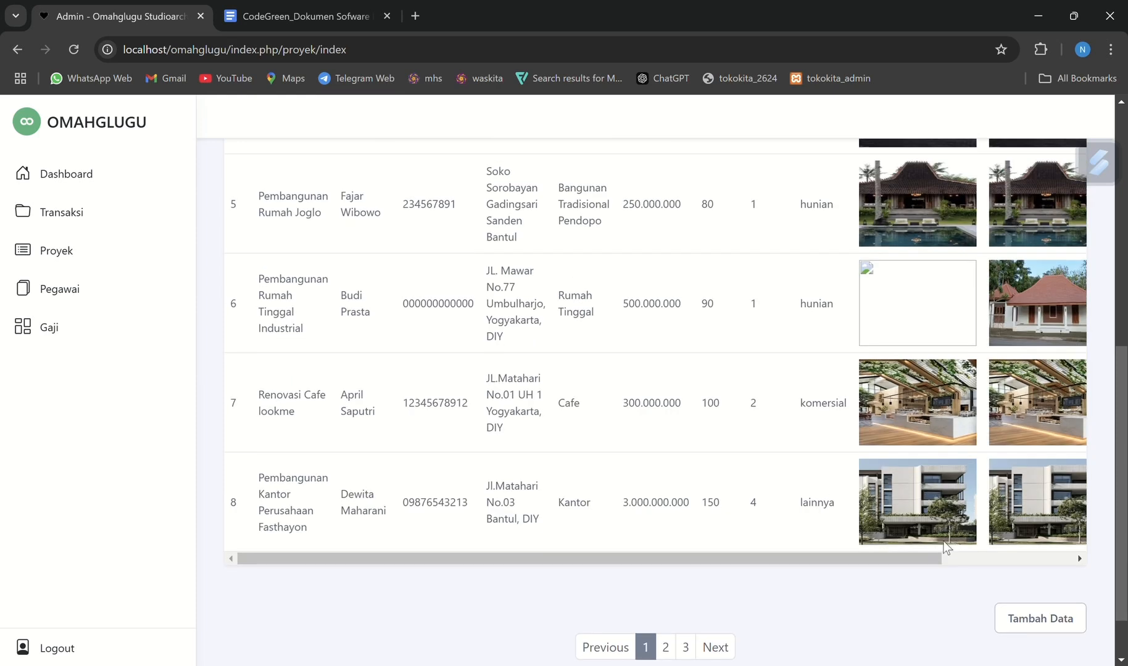
left_click(1024, 620)
left_click(403, 281)
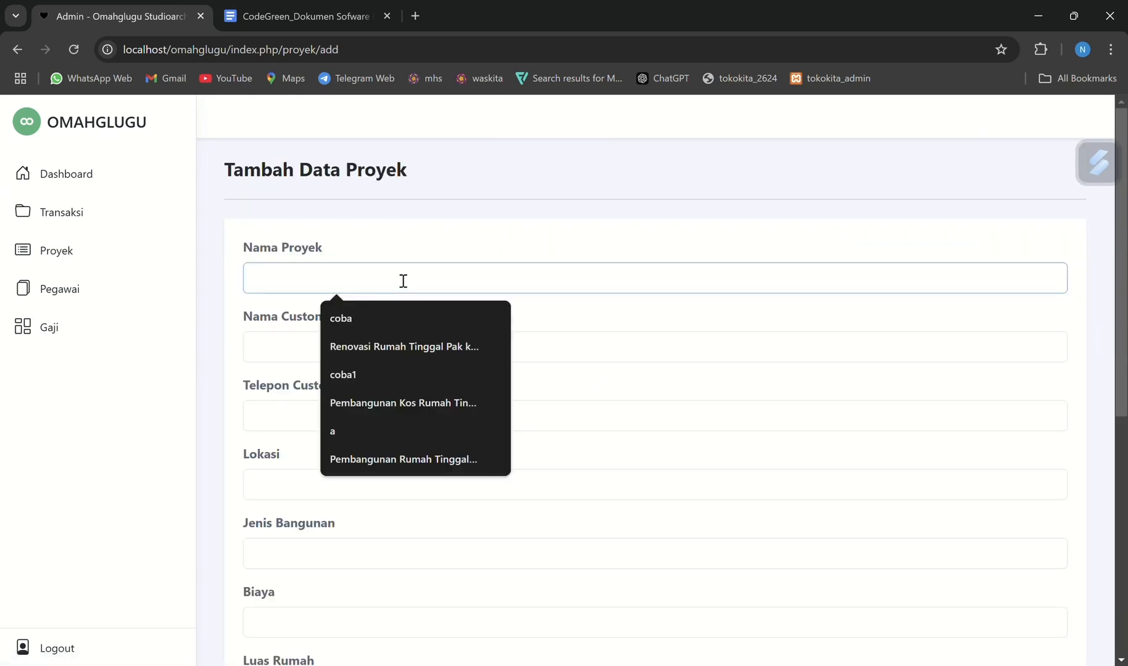
type("Reno")
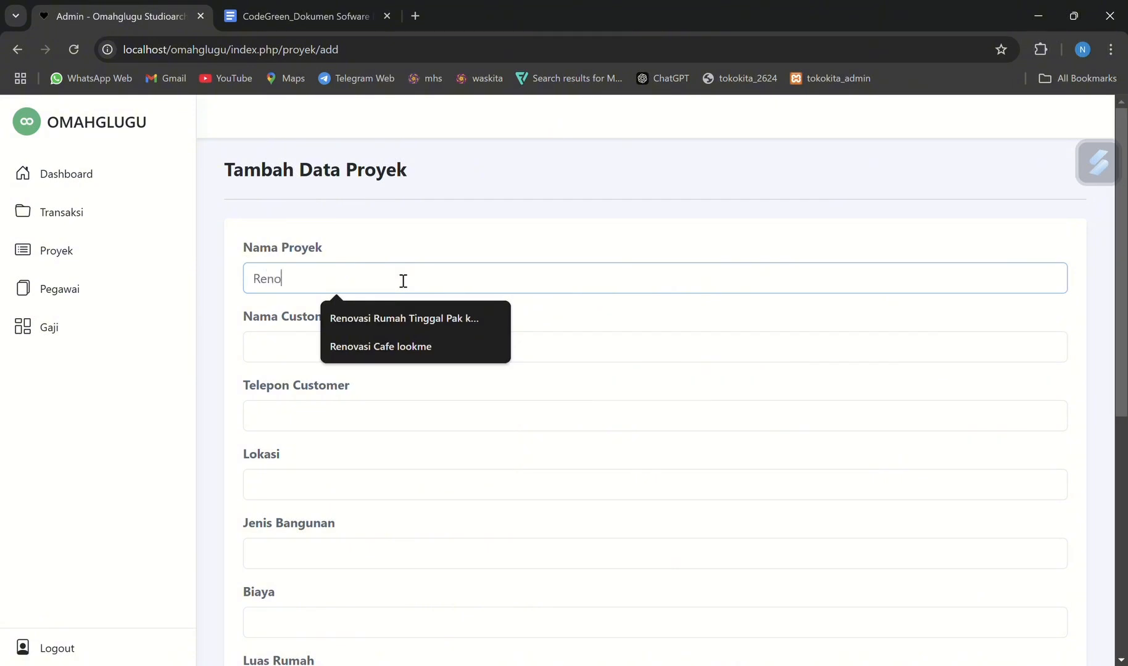
type("vasi rumah")
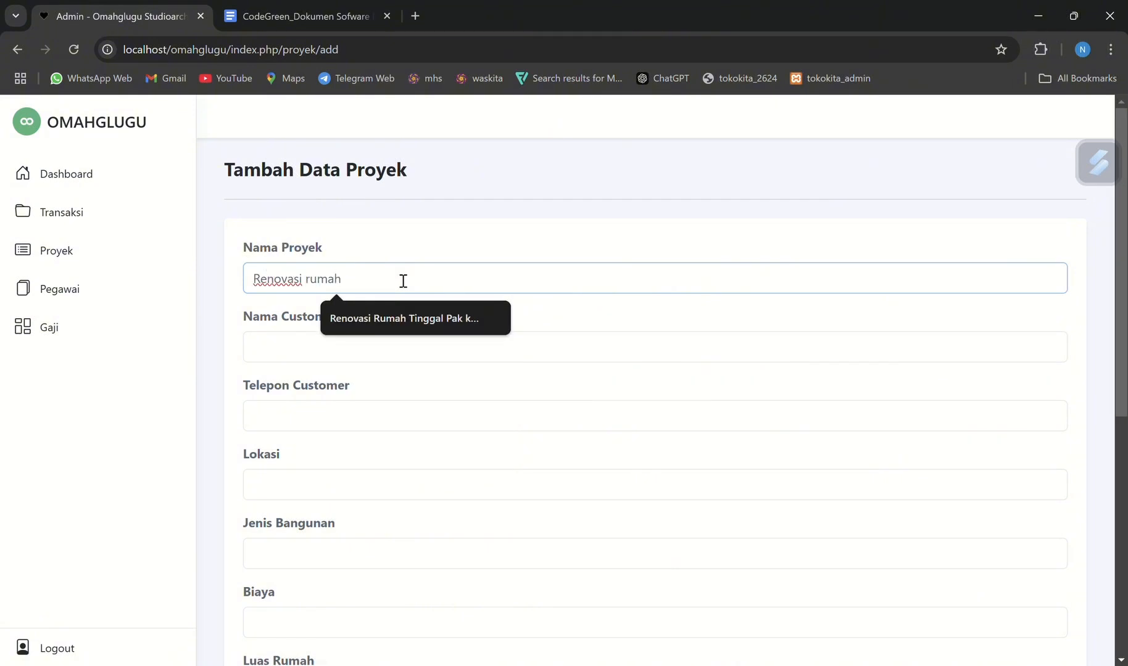
Fill in the customer's name under Nama Customer and the phone number under Telepon Customer
left_click(274, 351)
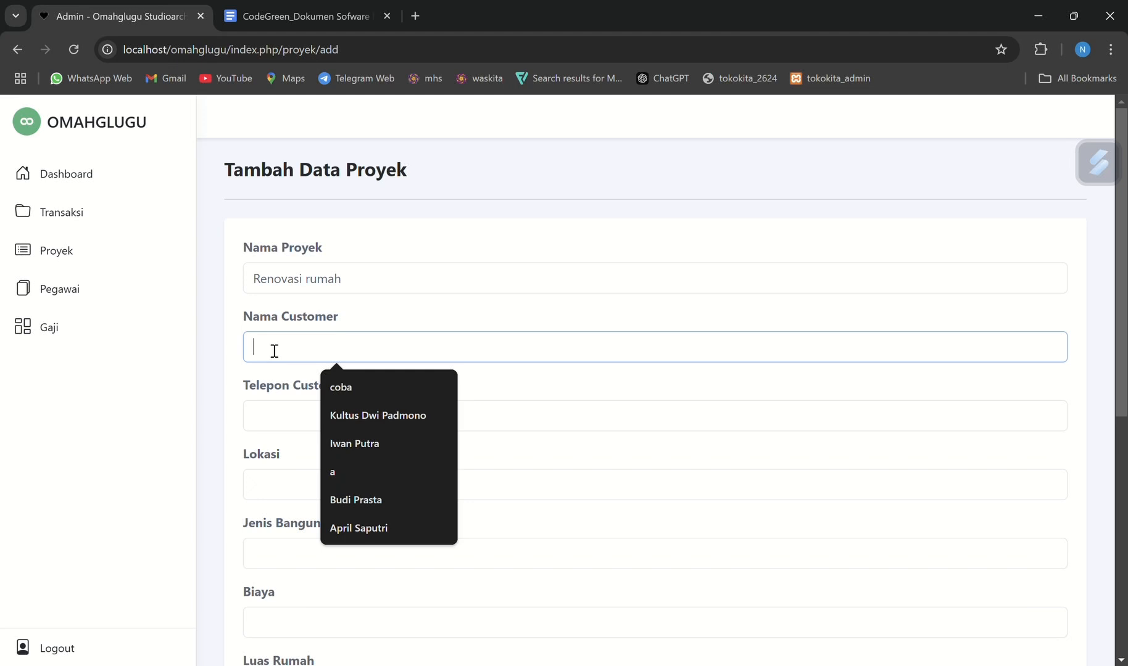
type("Indra")
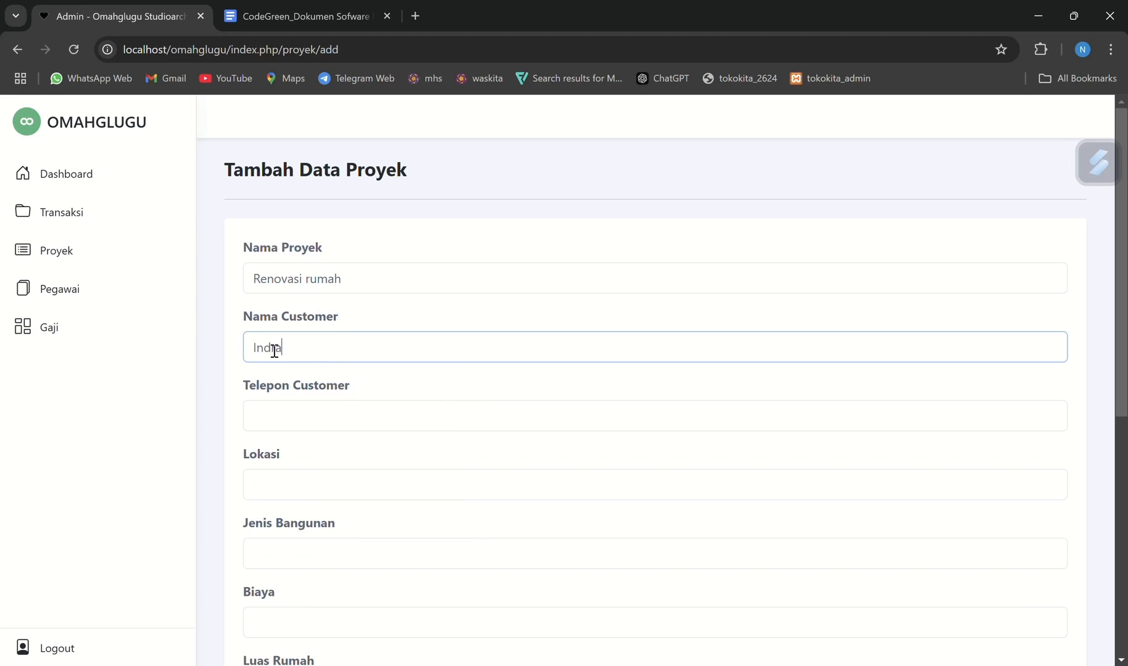
type(" P")
left_click(289, 415)
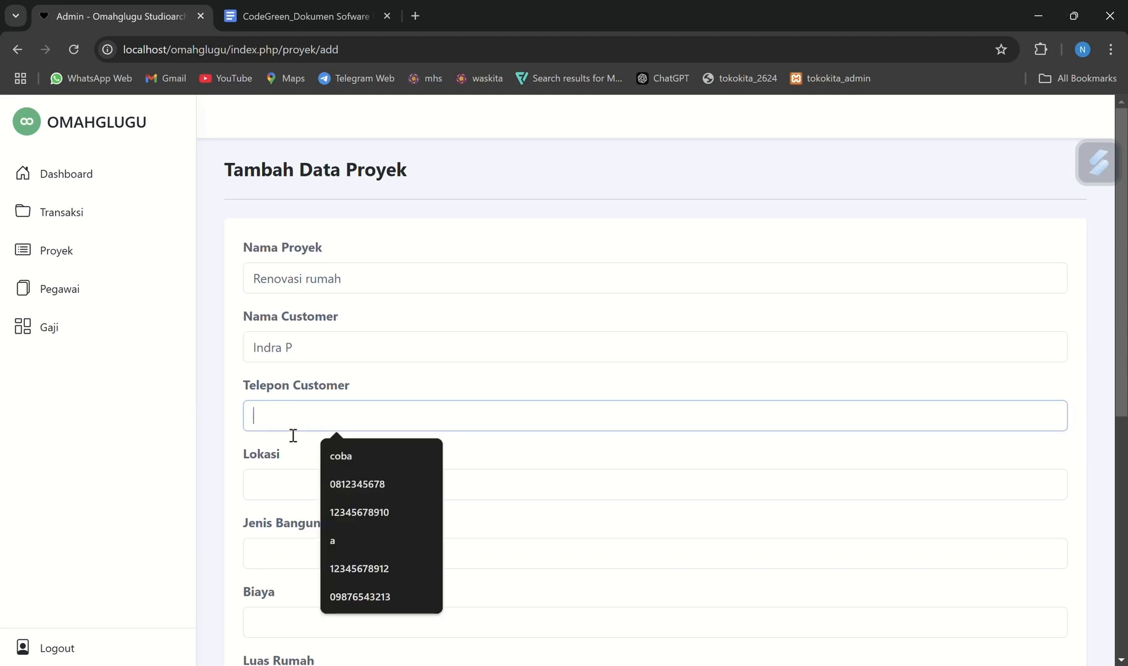
type("123456789")
Set the new project's Lokasi to "Bantul,DIY" and its Jenis Bangunan to "Rumah Tinggal"
left_click(291, 474)
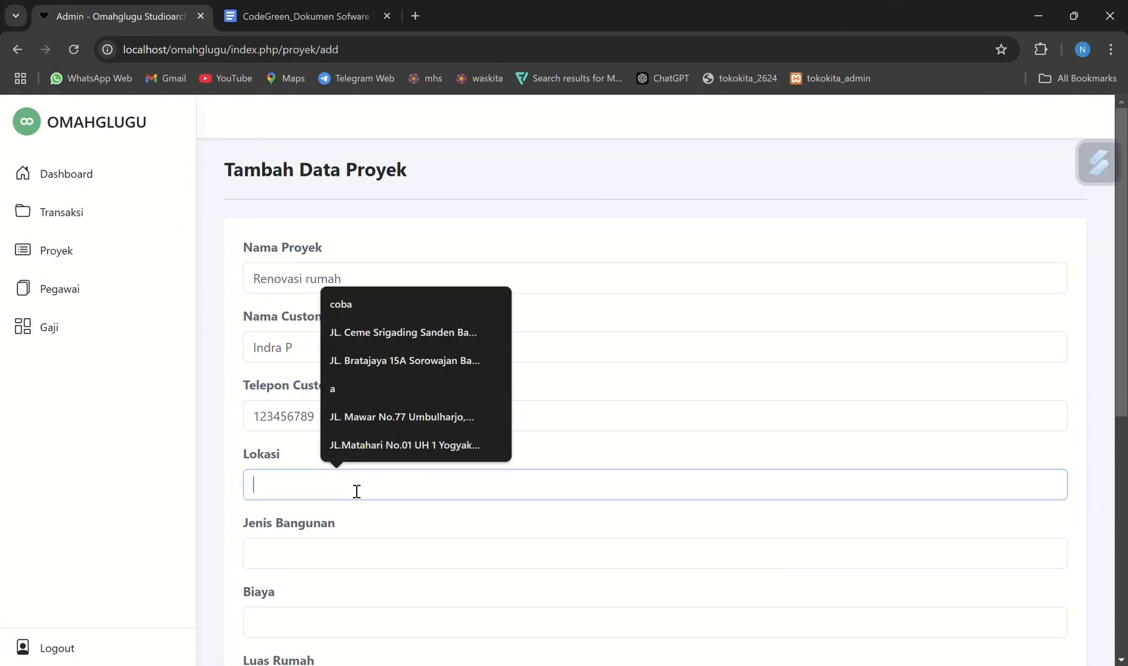
type("Bna")
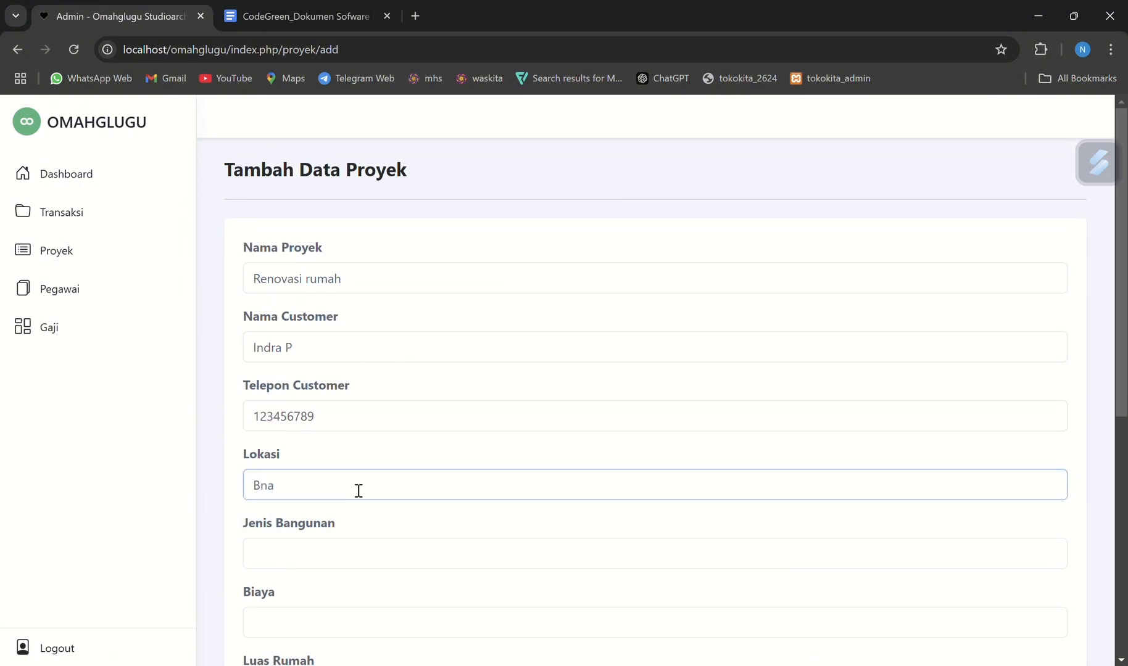
type("tul,DIY")
left_click(345, 541)
type("Ru")
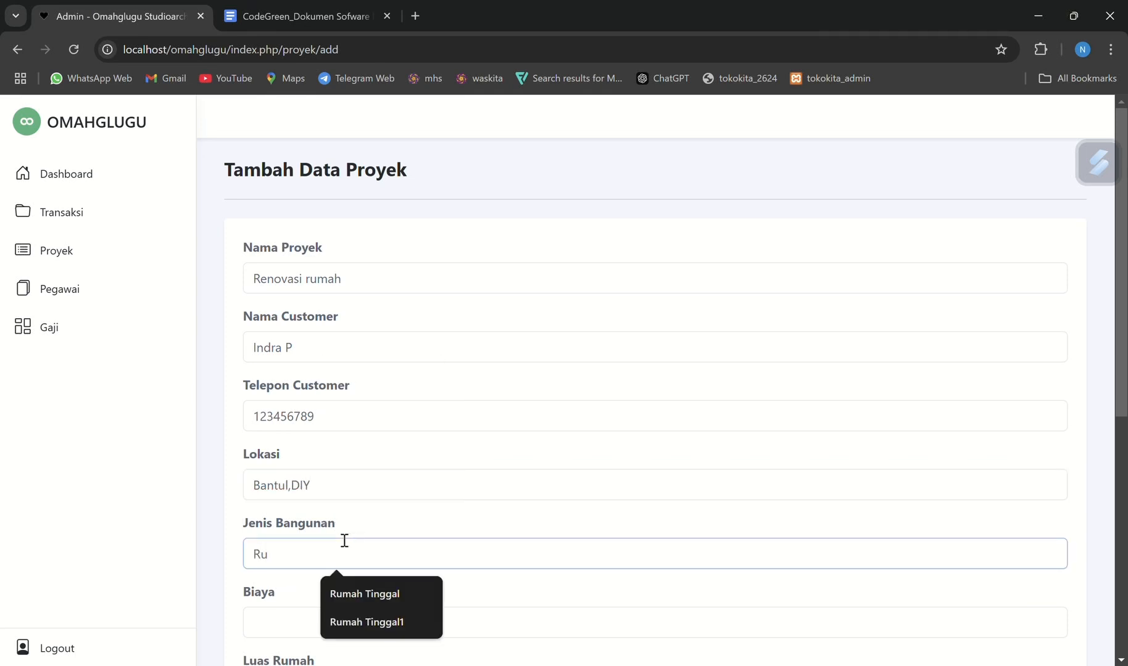
left_click(423, 594)
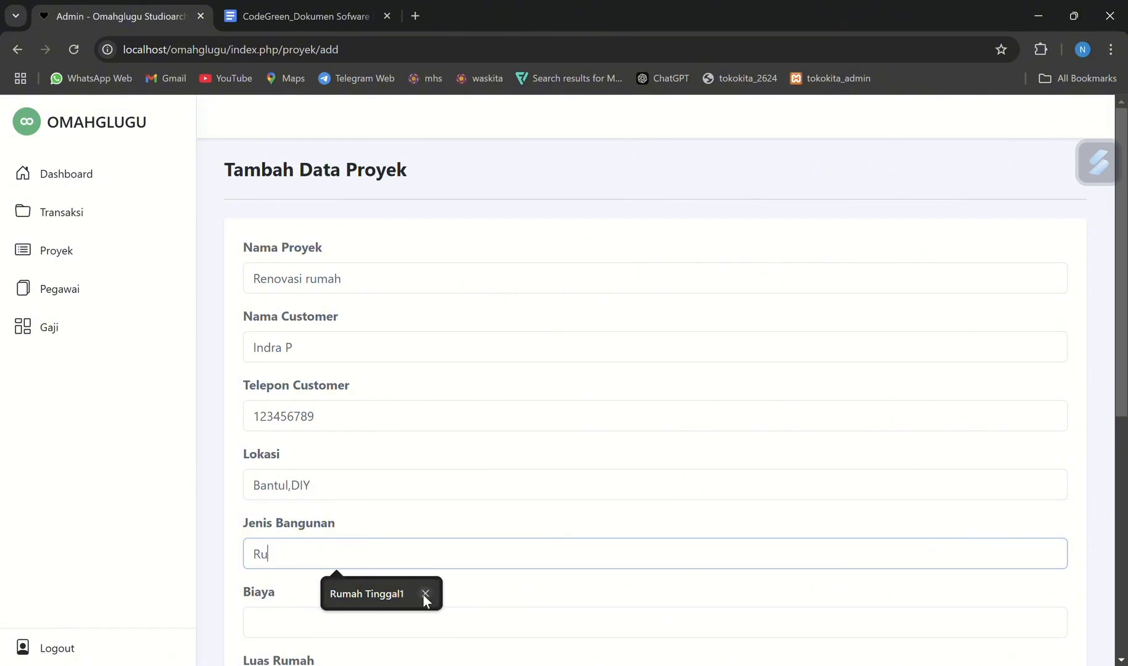
left_click(391, 595)
key("BackSpace")
Enter 400000000 as the new project's Biaya
scroll(355, 539, "down", 2)
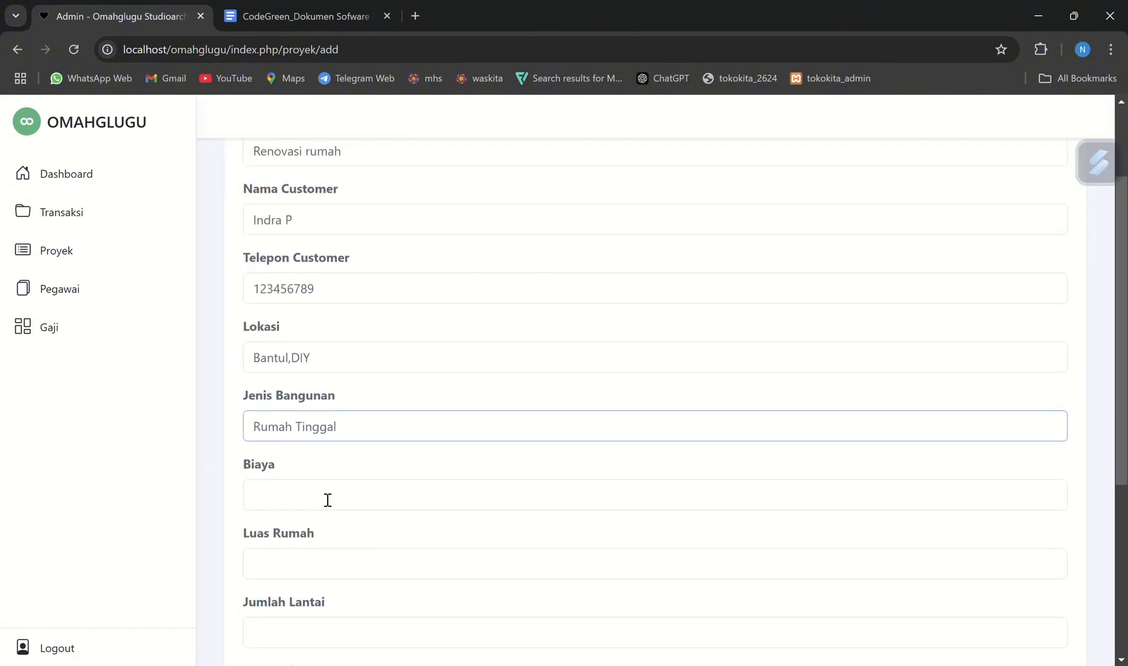
left_click(327, 498)
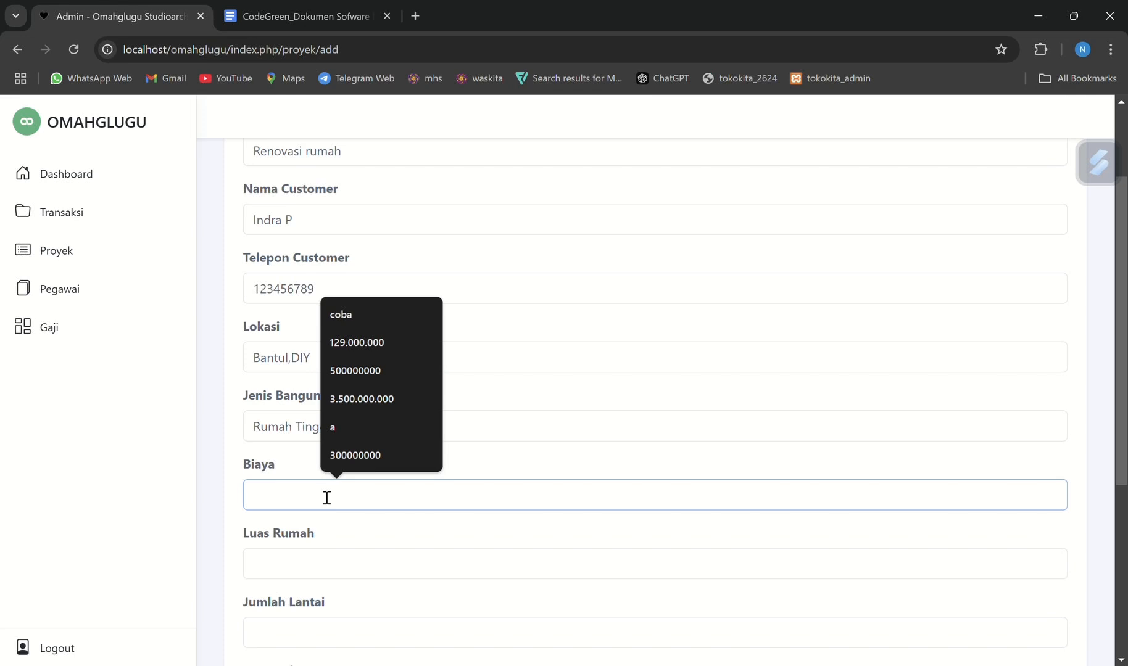
type("400000000")
Set the new project's Luas Rumah to 80 and Jumlah Lantai to 1
left_click(318, 553)
scroll(319, 553, "down", 2)
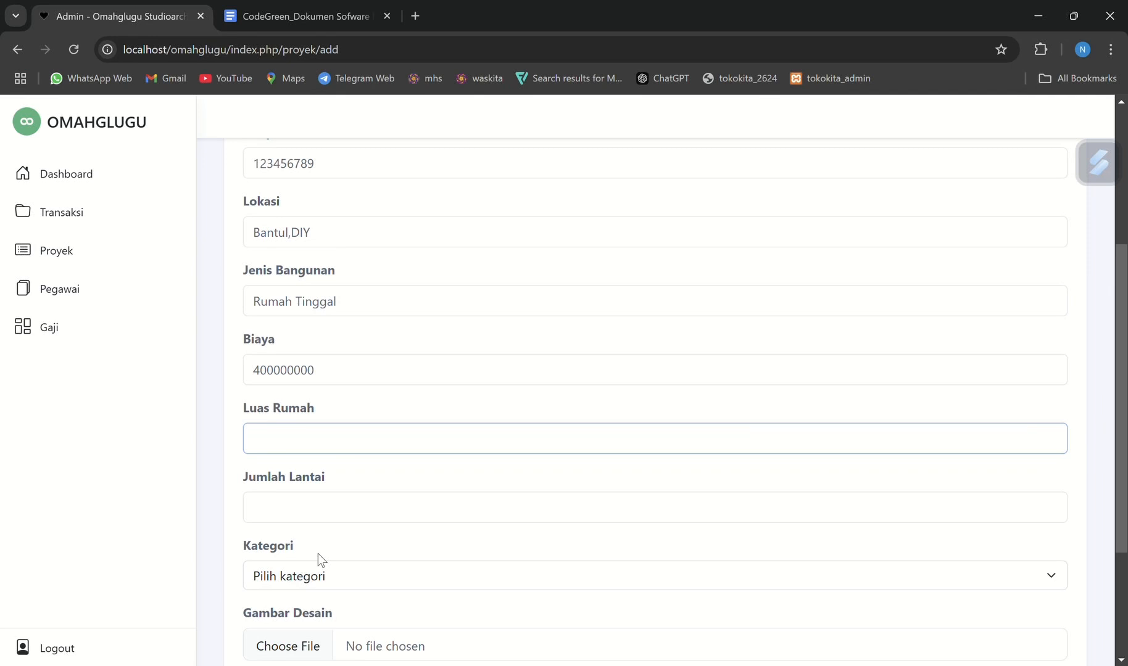
type("80")
left_click(303, 512)
type("1")
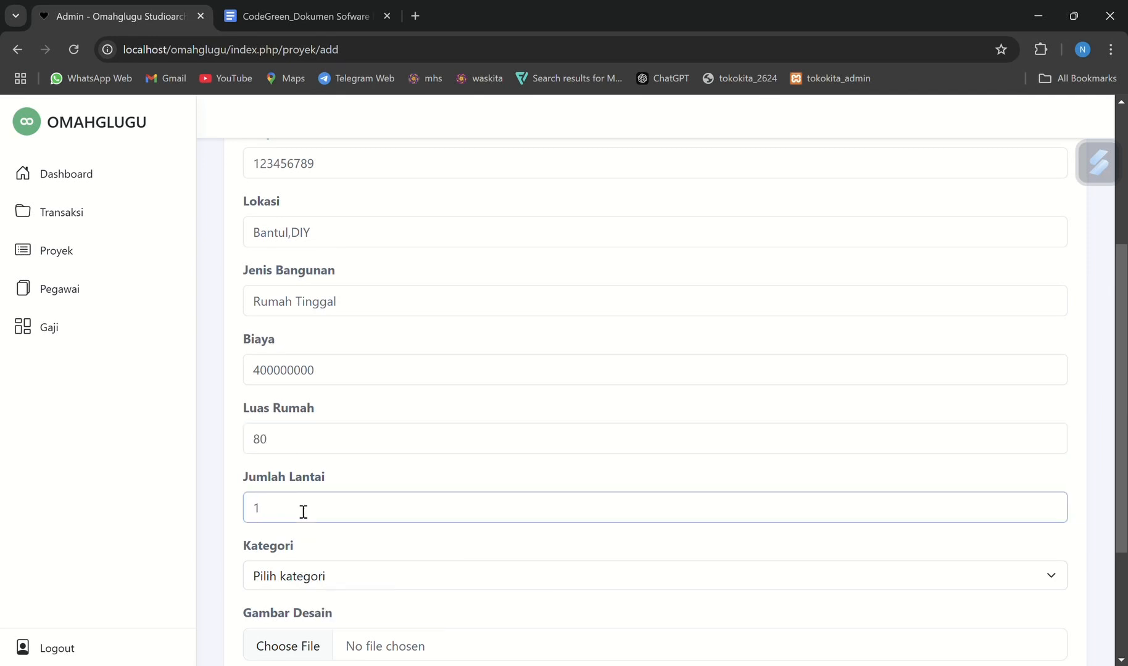
Set the project's Kategori to Hunian and attach desain_rumah_pak_kultus.jpg from Downloads as Gambar Desain
scroll(303, 512, "down", 2)
left_click(324, 450)
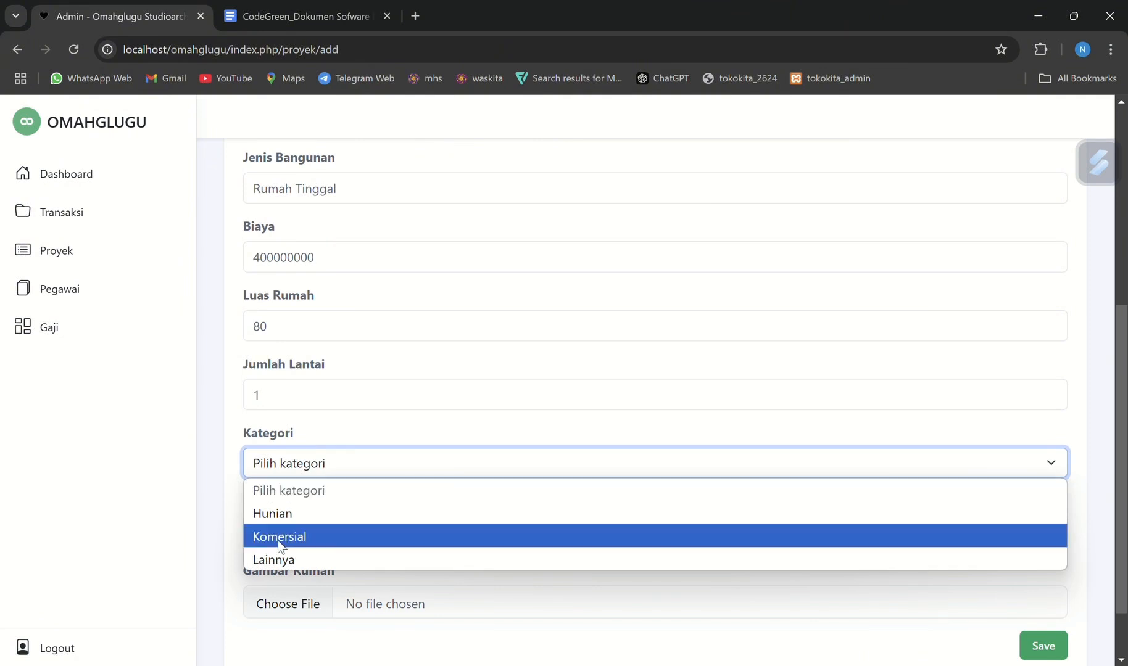
left_click(272, 512)
left_click(276, 535)
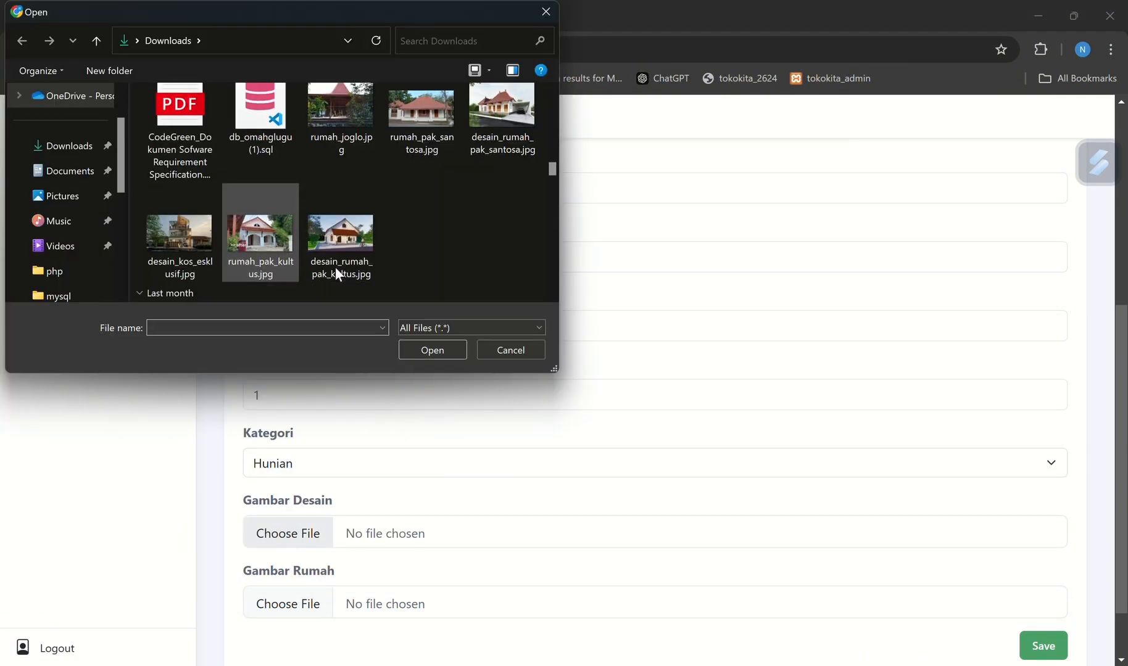
left_click(335, 255)
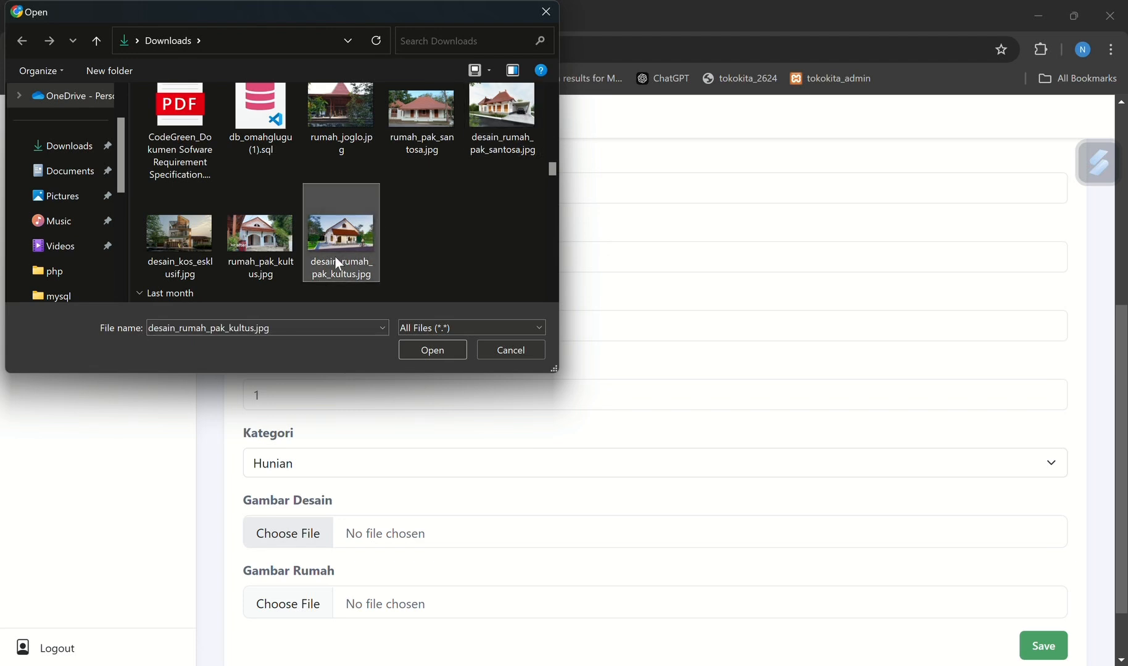
double_click(335, 255)
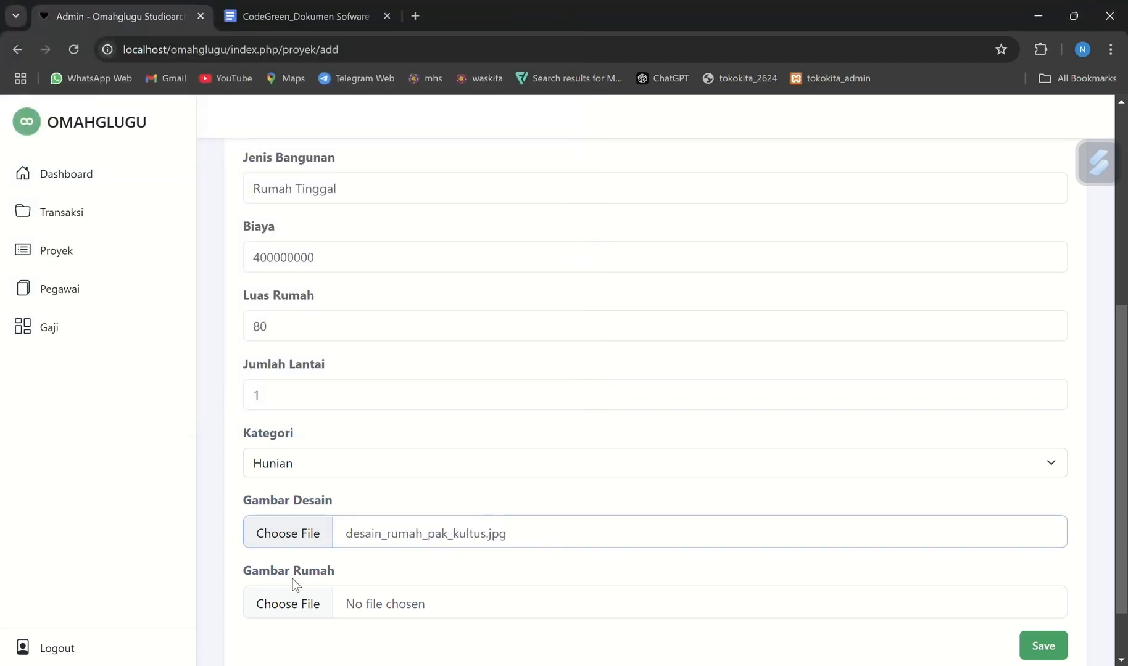
Attach rumah_pak_kultus.jpg from Downloads as Gambar Rumah and save the new project record
left_click(299, 613)
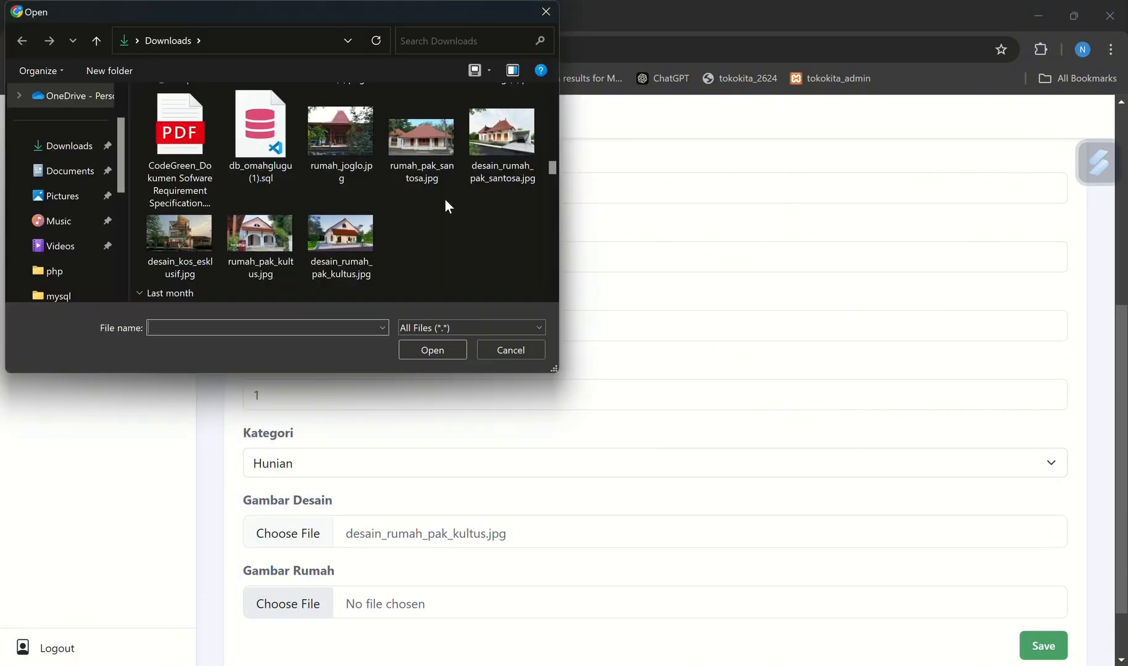
left_click(232, 241)
double_click(232, 241)
scroll(548, 549, "down", 1)
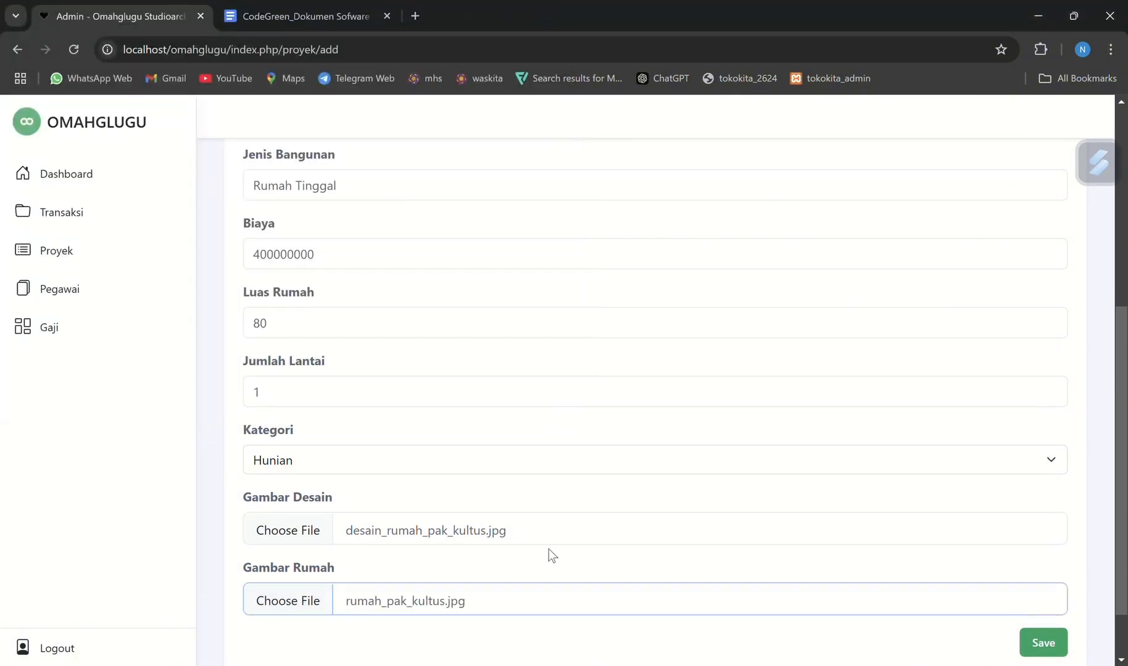
left_click(1043, 572)
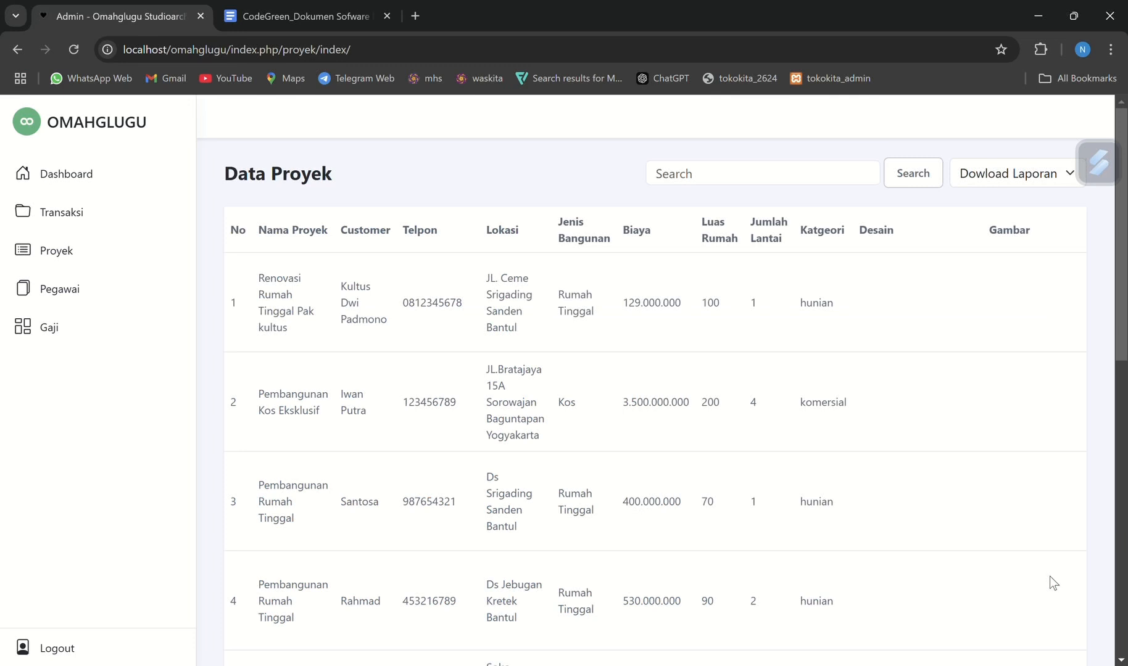
Look over all columns of the newly added "Renovasi rumah" project in the Data Proyek list
scroll(1049, 576, "down", 10)
scroll(956, 437, "right", 1)
scroll(956, 437, "right", 3)
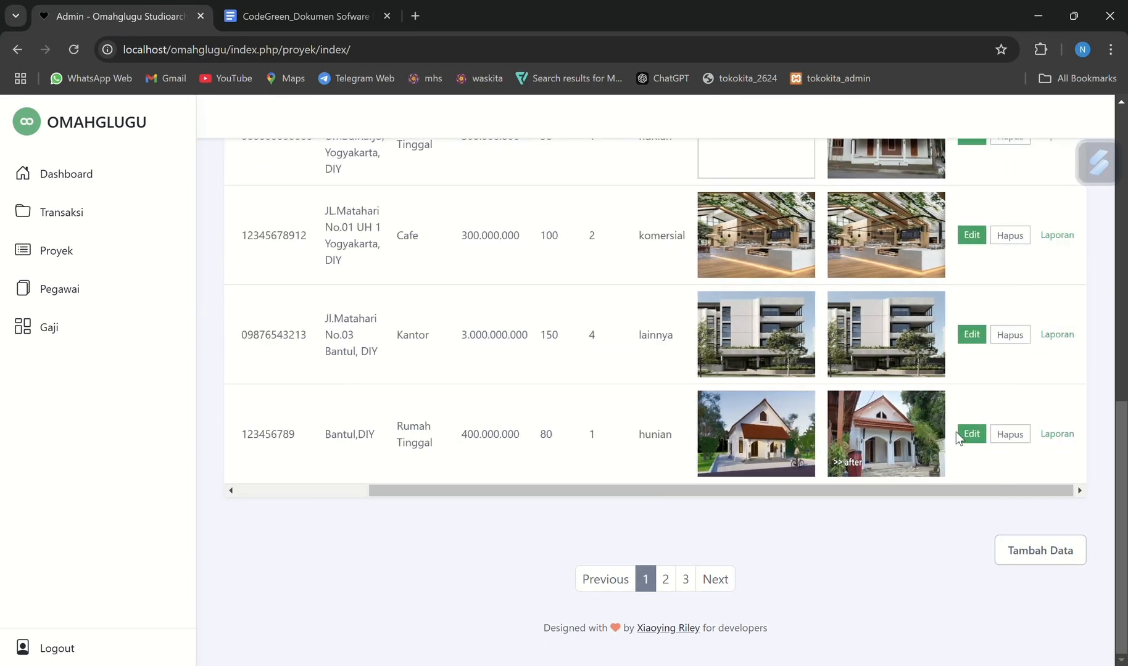
scroll(956, 432, "up", 2)
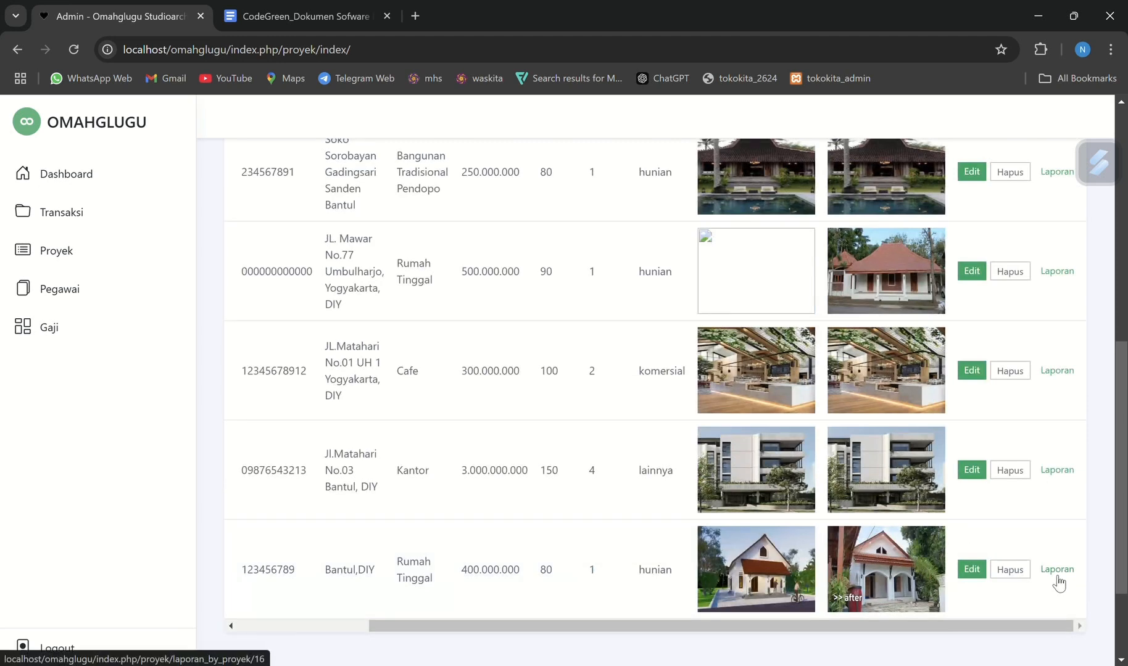
scroll(632, 455, "left", 4)
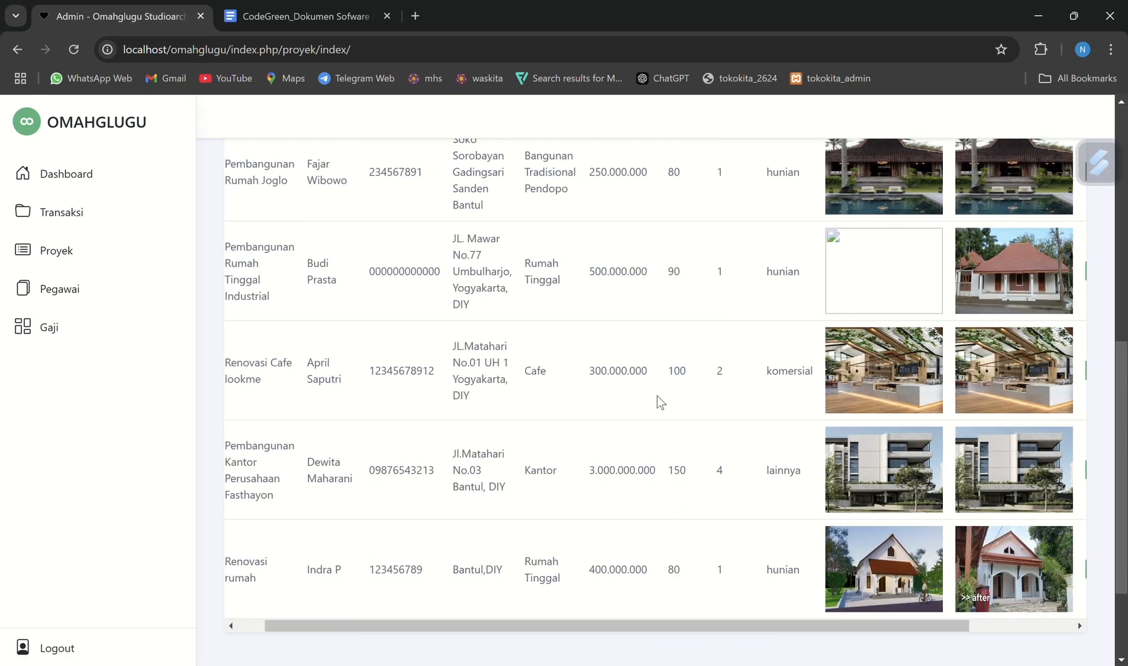
Recheck the Proyek requirements in the specification document and open the "Renovasi rumah" project in the Omahglugu admin site for editing
left_click(272, 9)
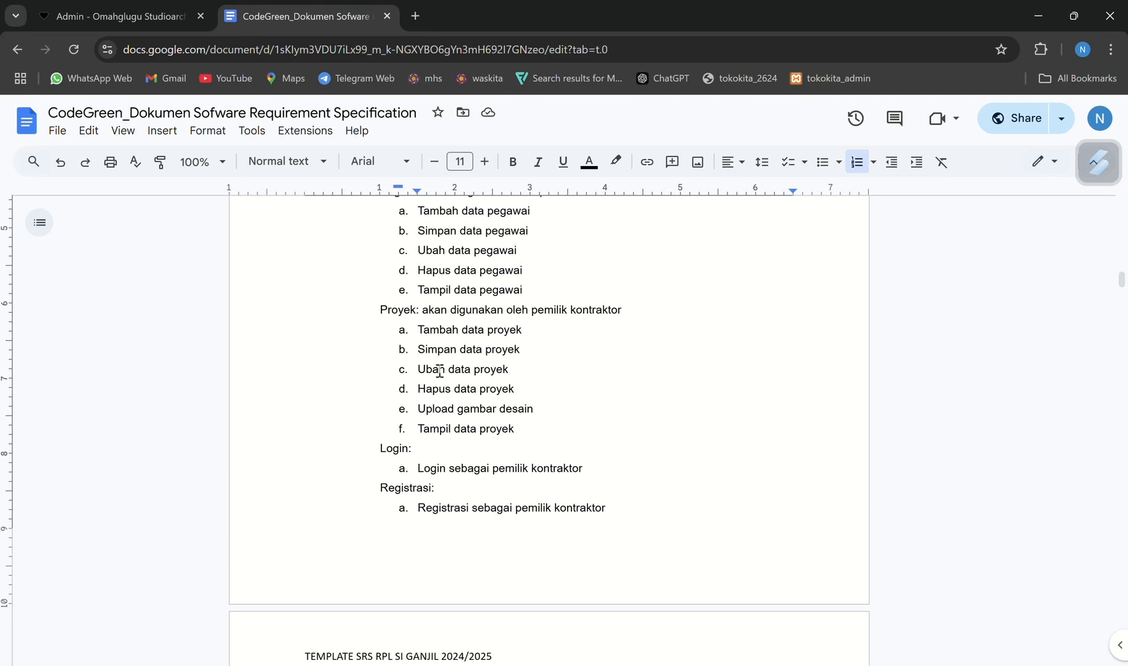
left_click(136, 3)
scroll(821, 536, "down", 1)
scroll(932, 521, "right", 1)
scroll(932, 521, "right", 1)
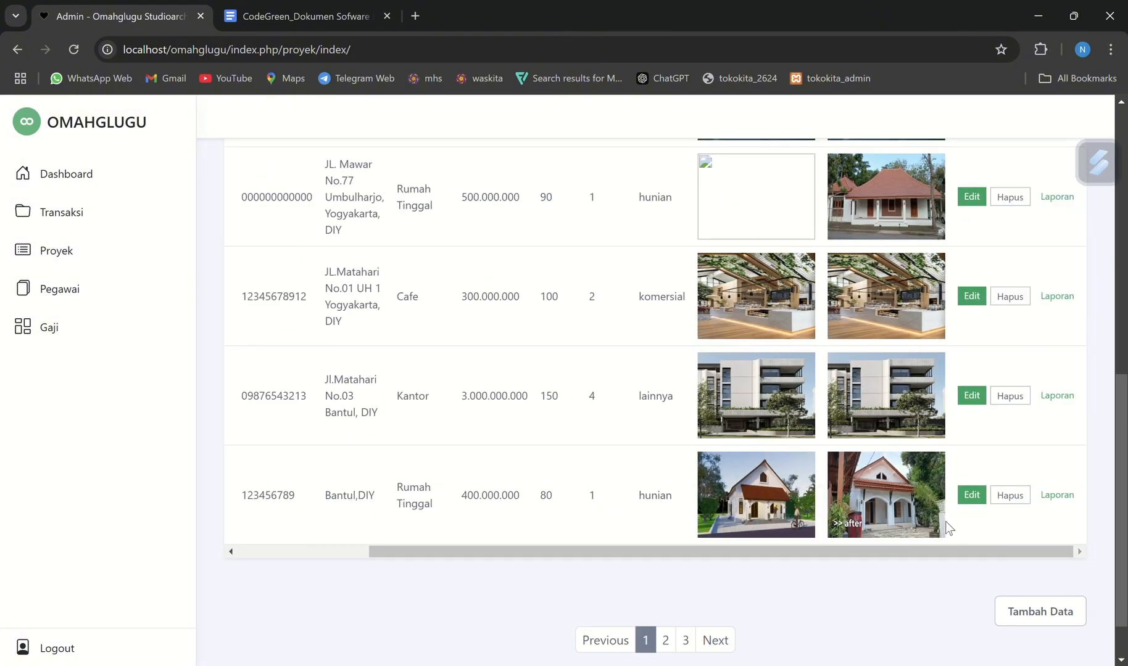
left_click(972, 496)
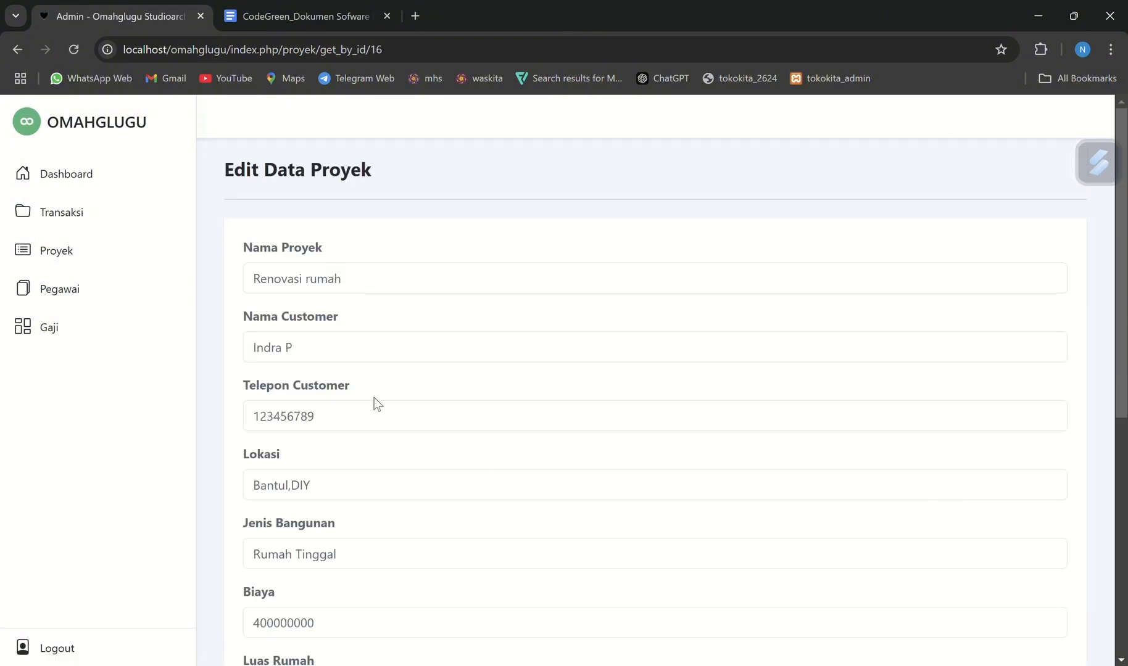
Change the project's Kategori to Lainnya and attach rumah_joglo.jpg from Downloads as Gambar Desain
scroll(373, 398, "down", 5)
left_click(358, 503)
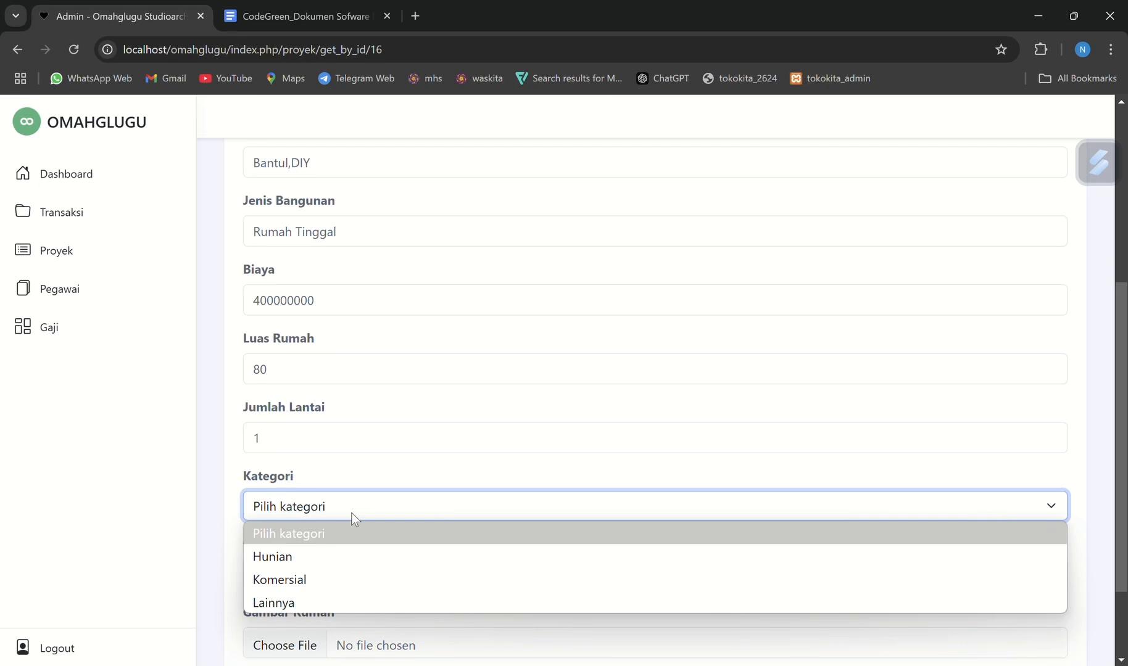
left_click(331, 600)
scroll(364, 450, "up", 5)
scroll(382, 432, "down", 7)
left_click(285, 462)
left_click(336, 147)
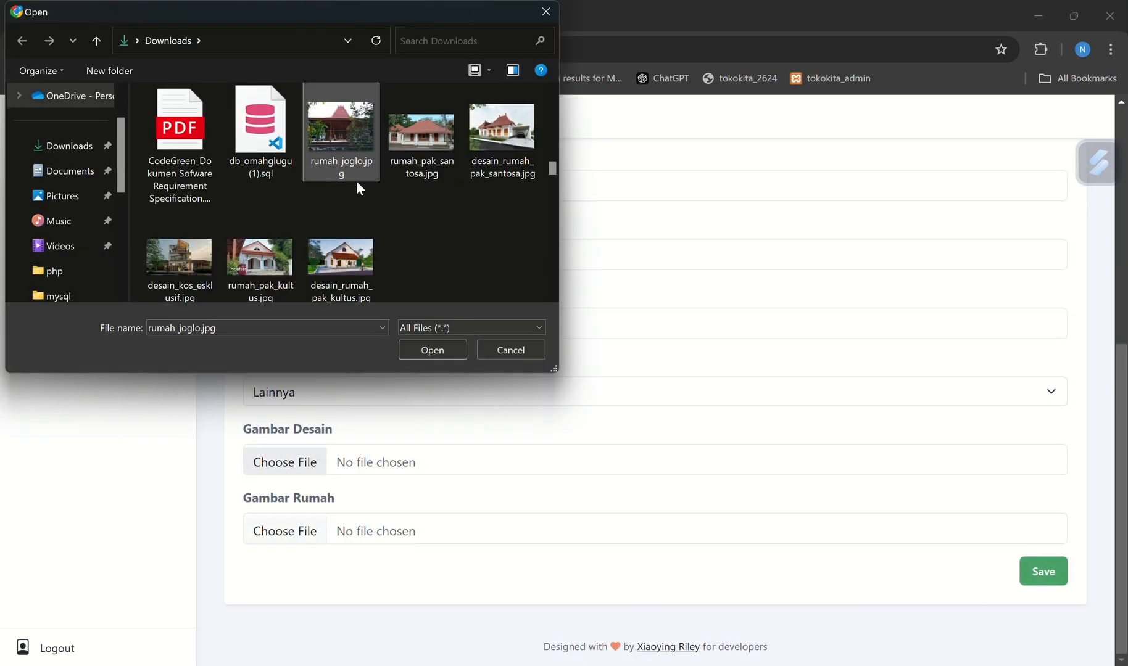
left_click(430, 348)
Attach rumah_joglo.jpg from Downloads as Gambar Rumah and save the edited project
left_click(294, 533)
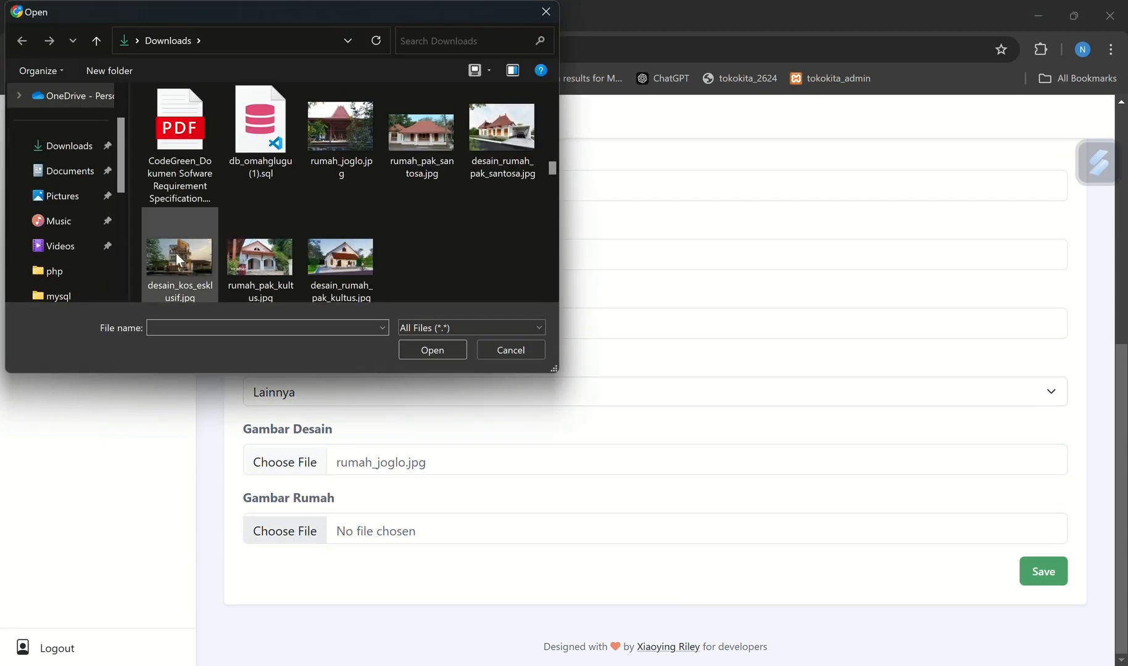
left_click(357, 133)
left_click(430, 348)
left_click(1050, 580)
Check the category and images of the edited "Renovasi rumah" project in the Data Proyek list
scroll(1029, 544, "down", 10)
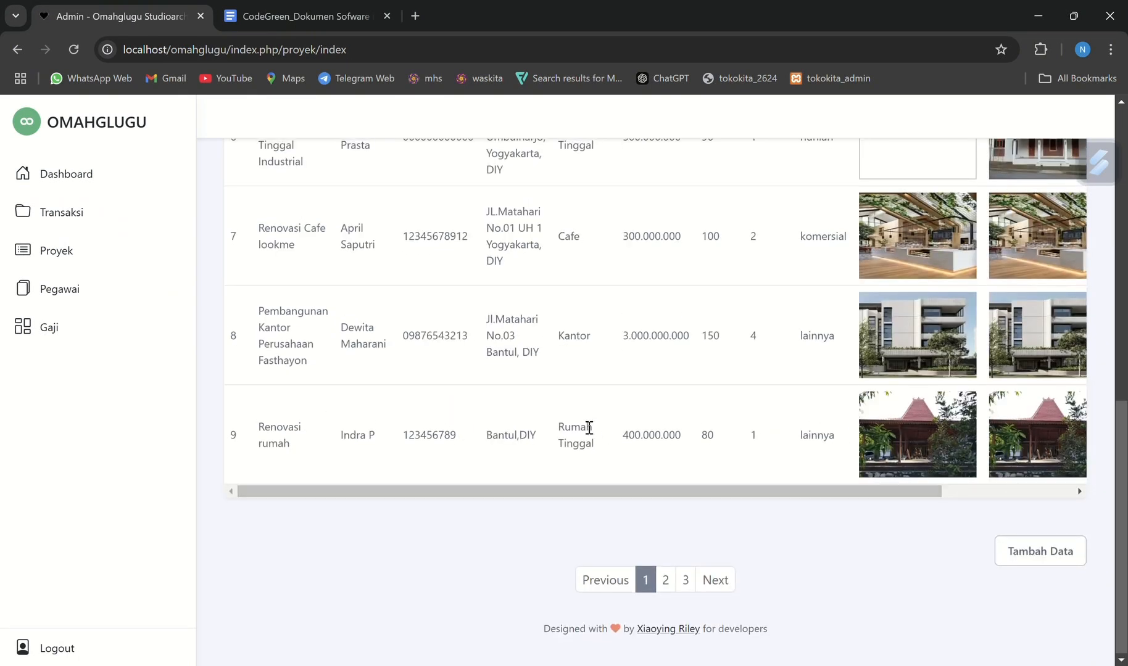
left_click_drag(856, 435, 930, 449)
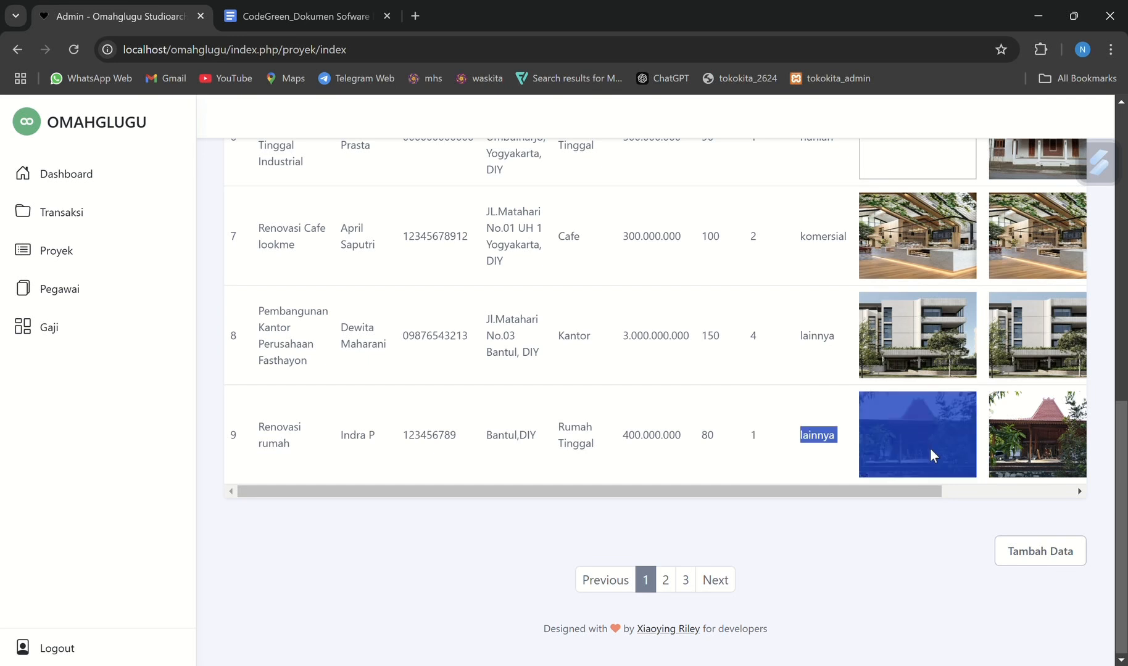
left_click(907, 460)
scroll(835, 516, "up", 1)
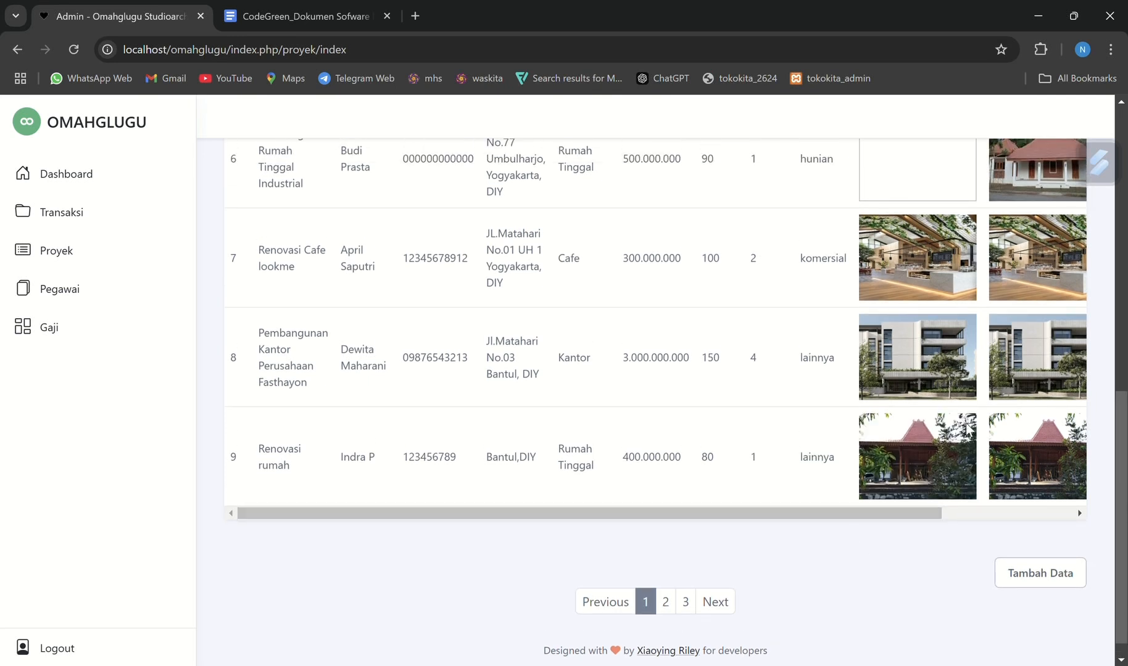
Delete the "Renovasi rumah" project from the Data Proyek list and confirm the deletion
scroll(1028, 472, "right", 3)
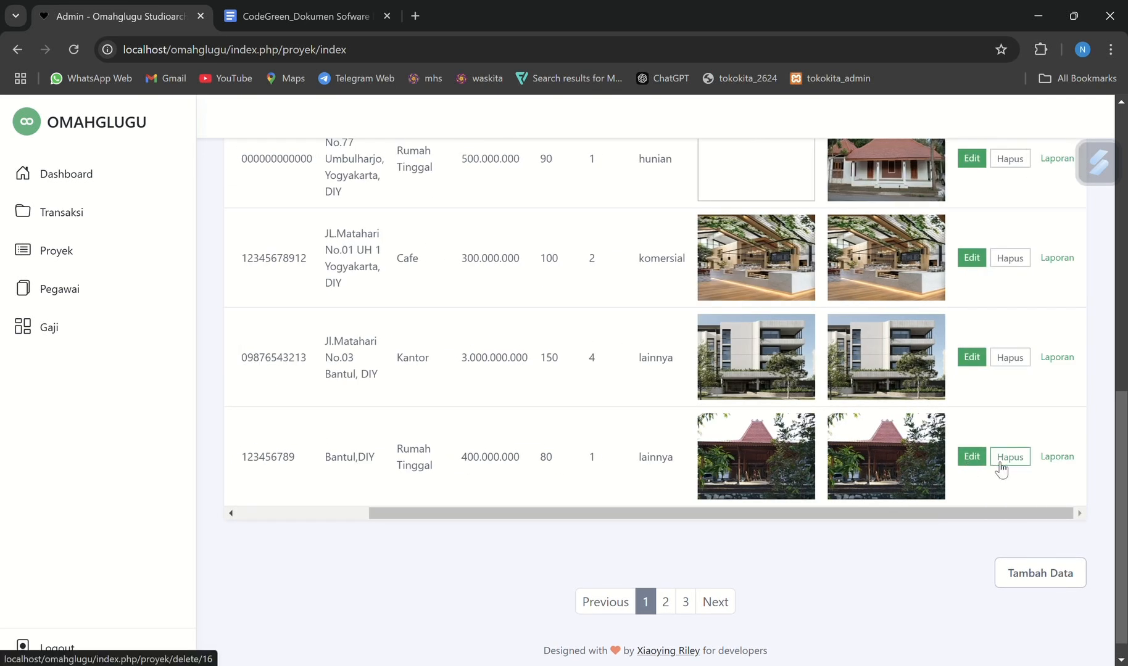
left_click(1000, 467)
left_click(641, 149)
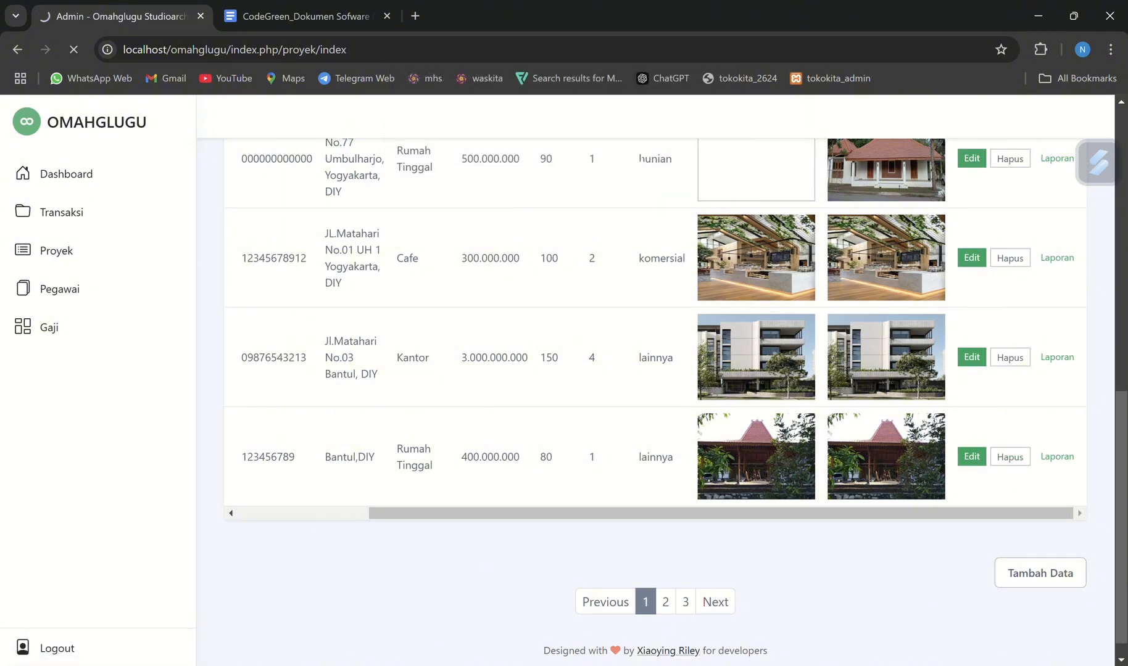
scroll(488, 601, "down", 9)
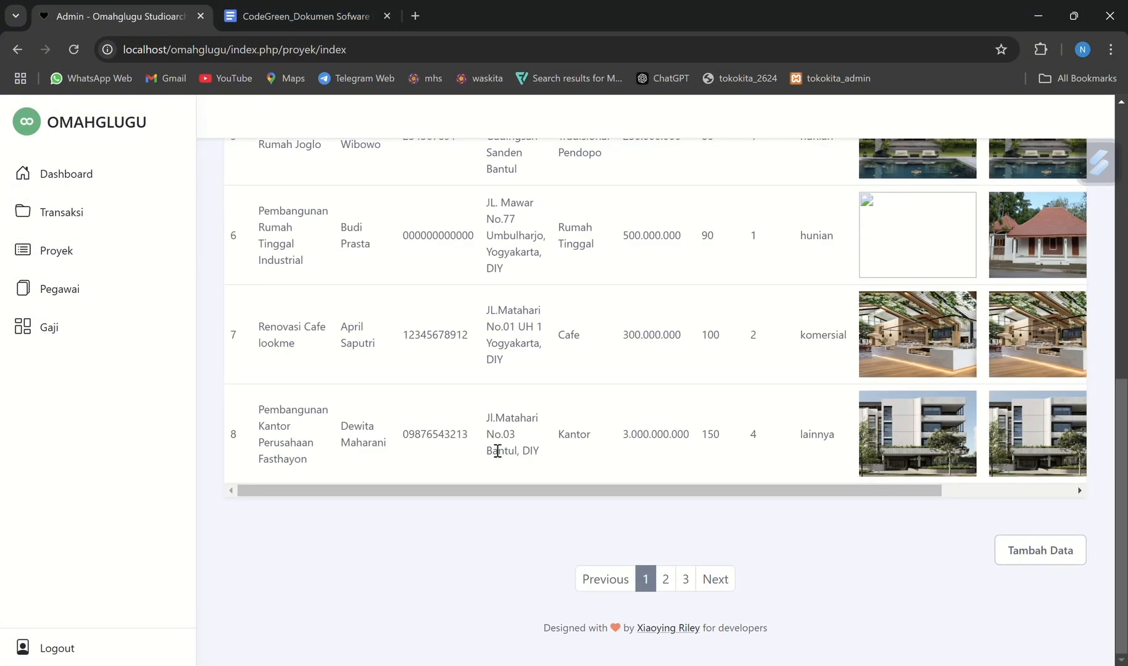
scroll(503, 467, "up", 9)
Read the Laporan otomatis requirements in the specification document in Google Docs
left_click(342, 14)
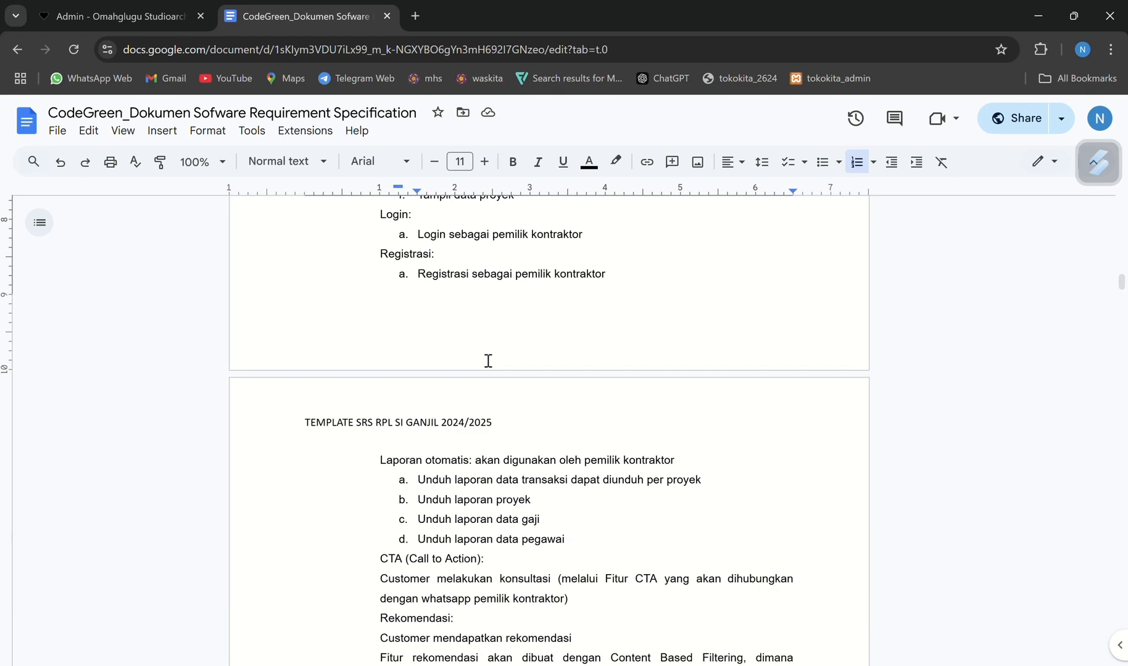
scroll(494, 388, "up", 1)
left_click(457, 542)
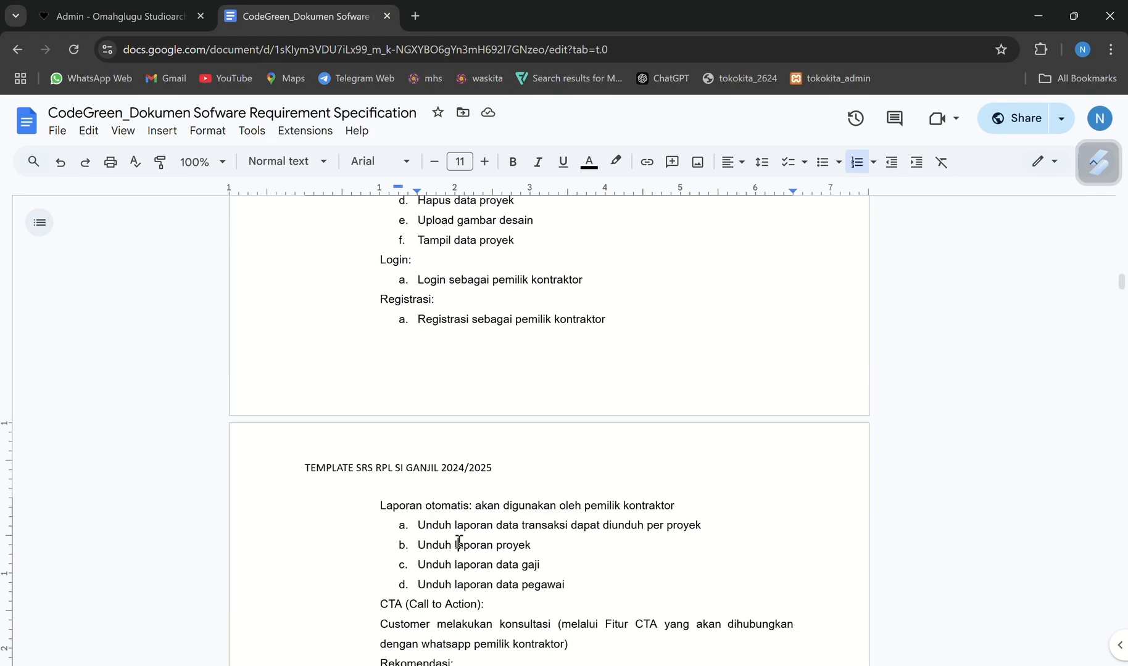
scroll(432, 494, "down", 1)
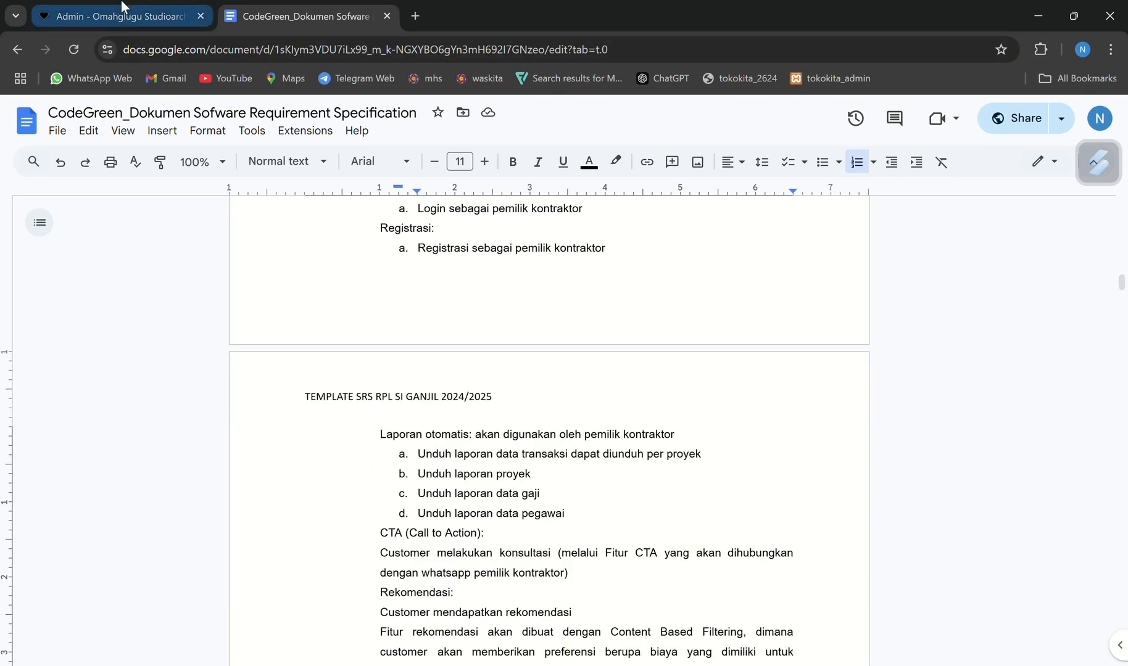
Switch to the Omahglugu admin site, view the financial report of the first listed project, and return to Data Proyek
left_click(110, 15)
scroll(843, 366, "down", 1)
scroll(842, 366, "down", 6)
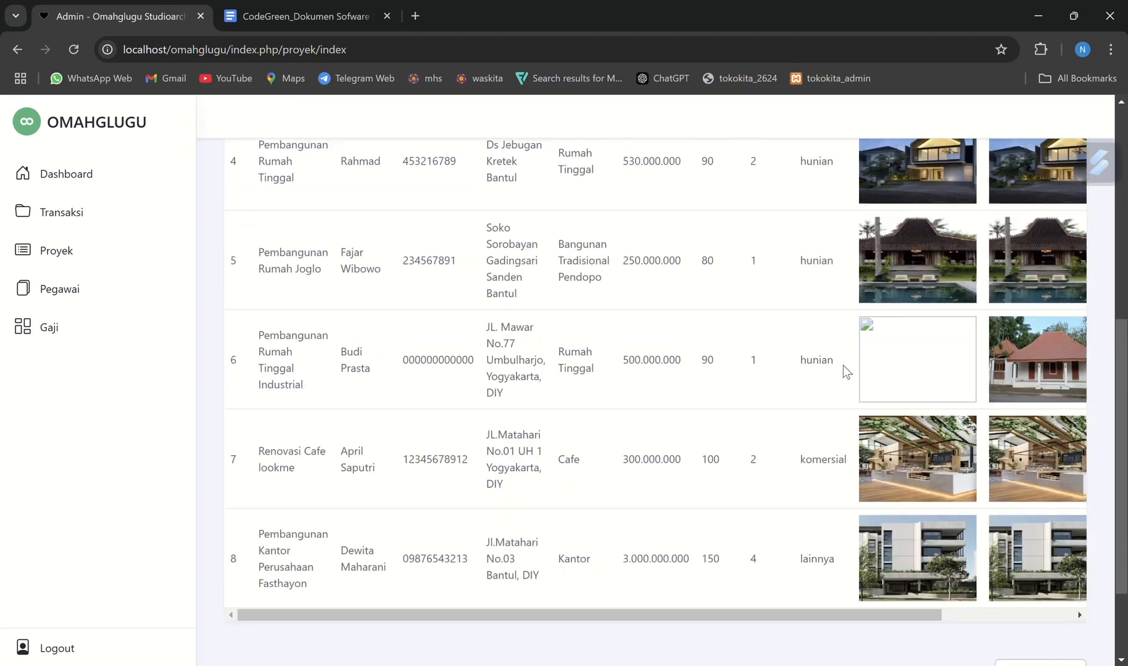
scroll(846, 368, "right", 3)
scroll(944, 375, "up", 7)
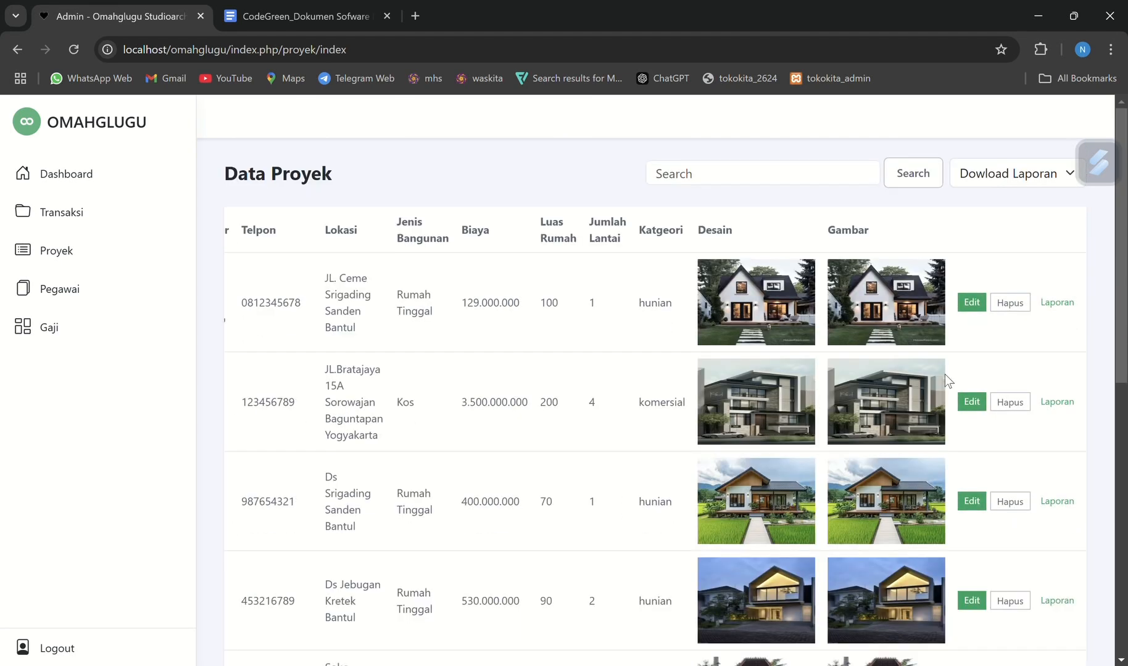
left_click(1057, 302)
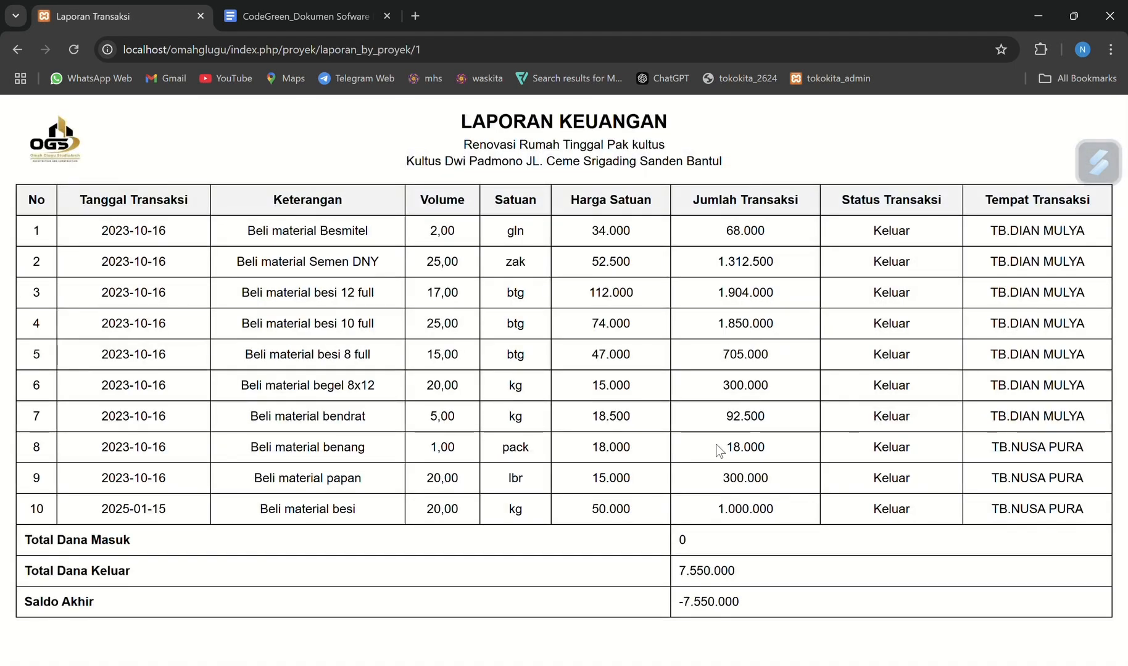
scroll(717, 455, "left", 5)
scroll(1012, 416, "left", 3)
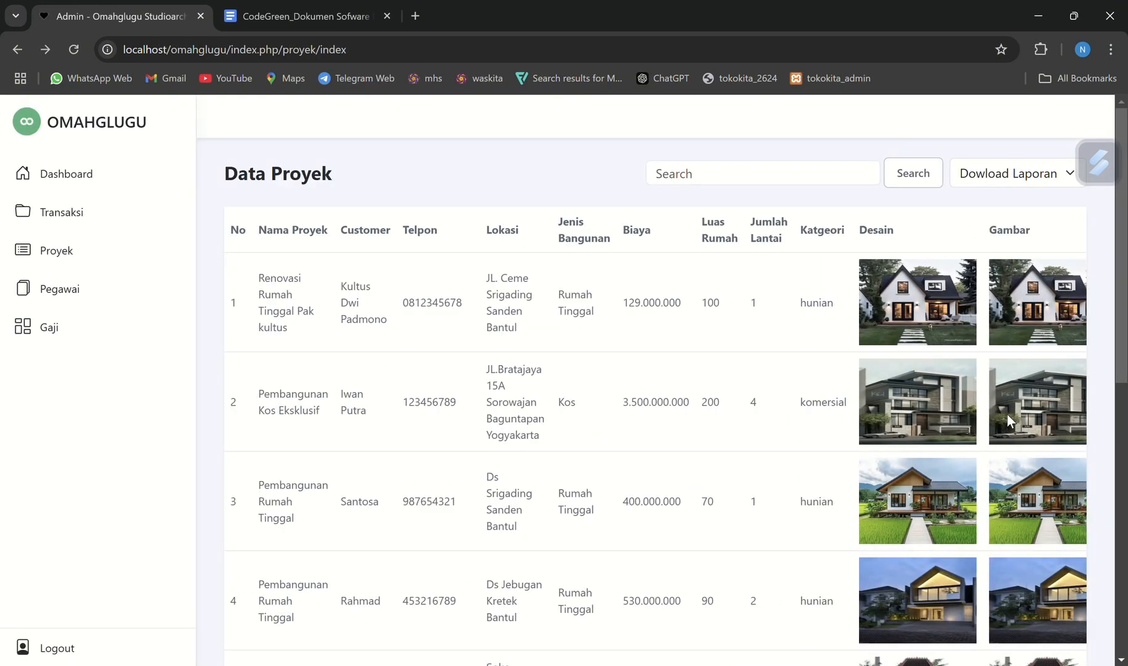
View the report of the "Pembangunan Kos Eksklusif" project and return to the Data Proyek list
scroll(840, 380, "right", 3)
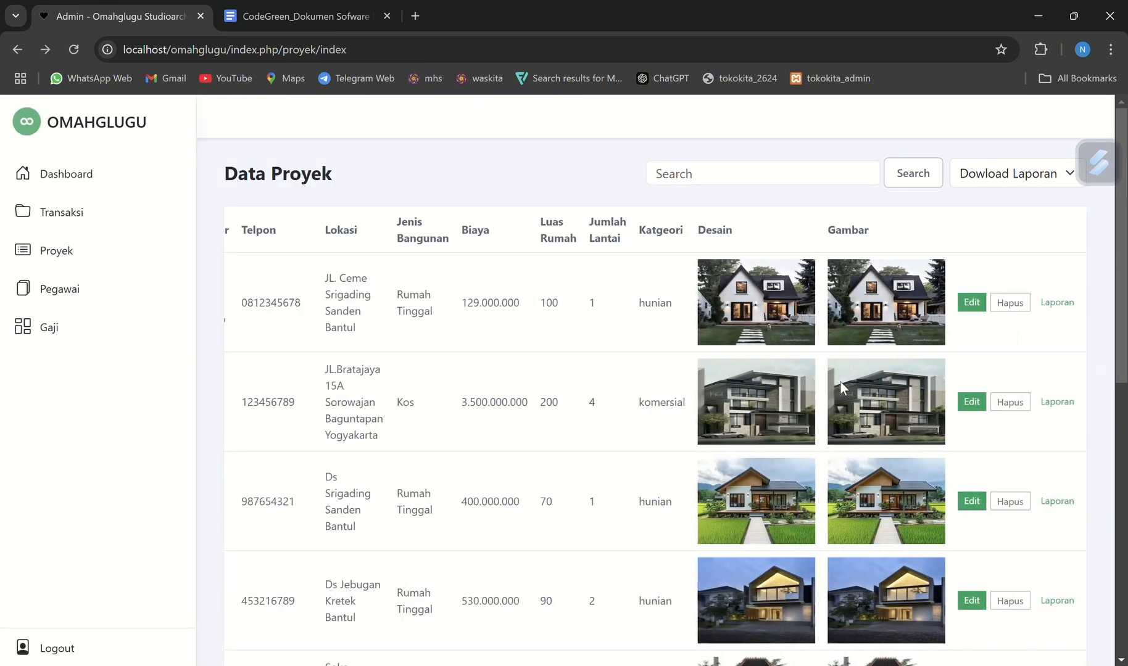
left_click(1067, 402)
scroll(566, 497, "left", 5)
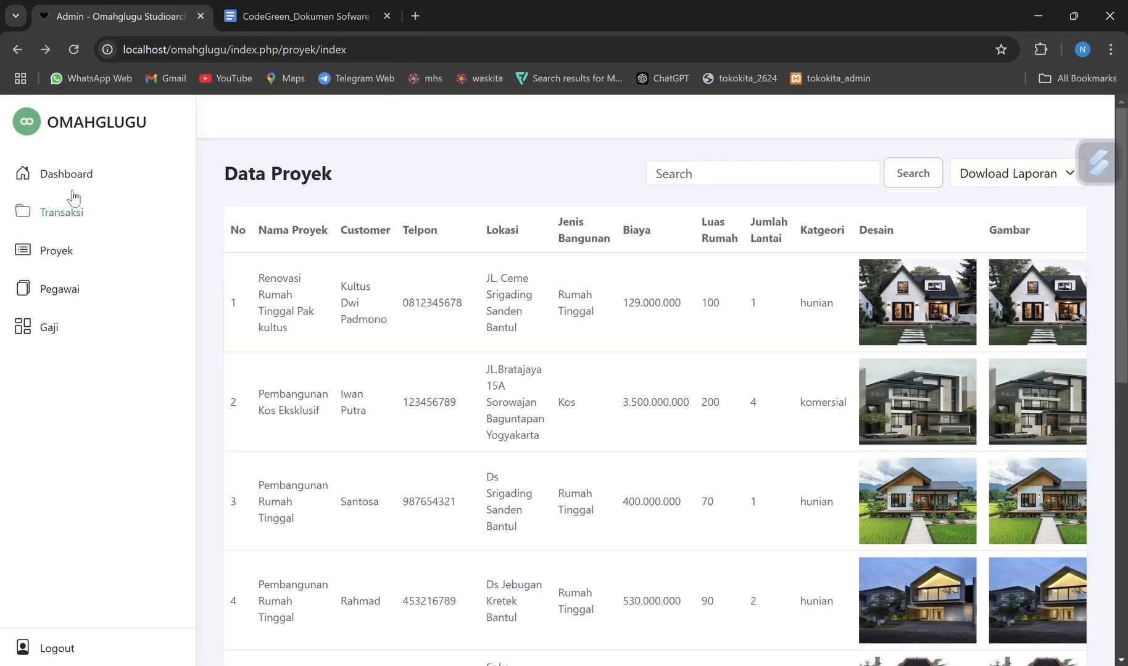
From the Data Transaksi page, generate the transaction report for the first project, the Renovasi Rumah Tinggal one
left_click(72, 212)
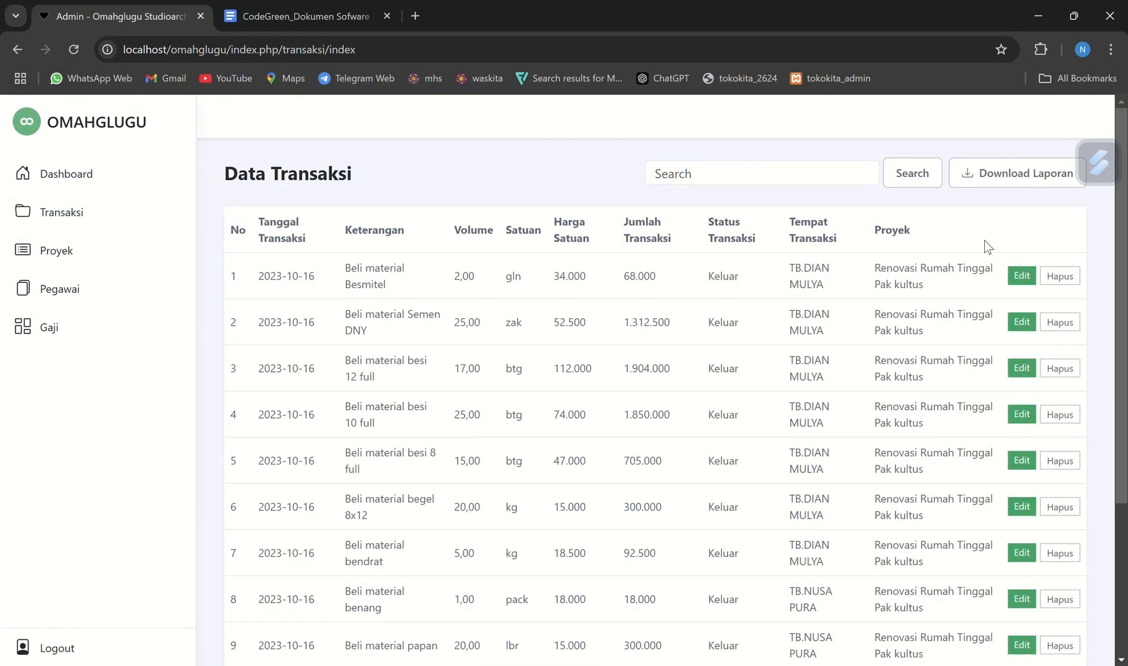
left_click(979, 175)
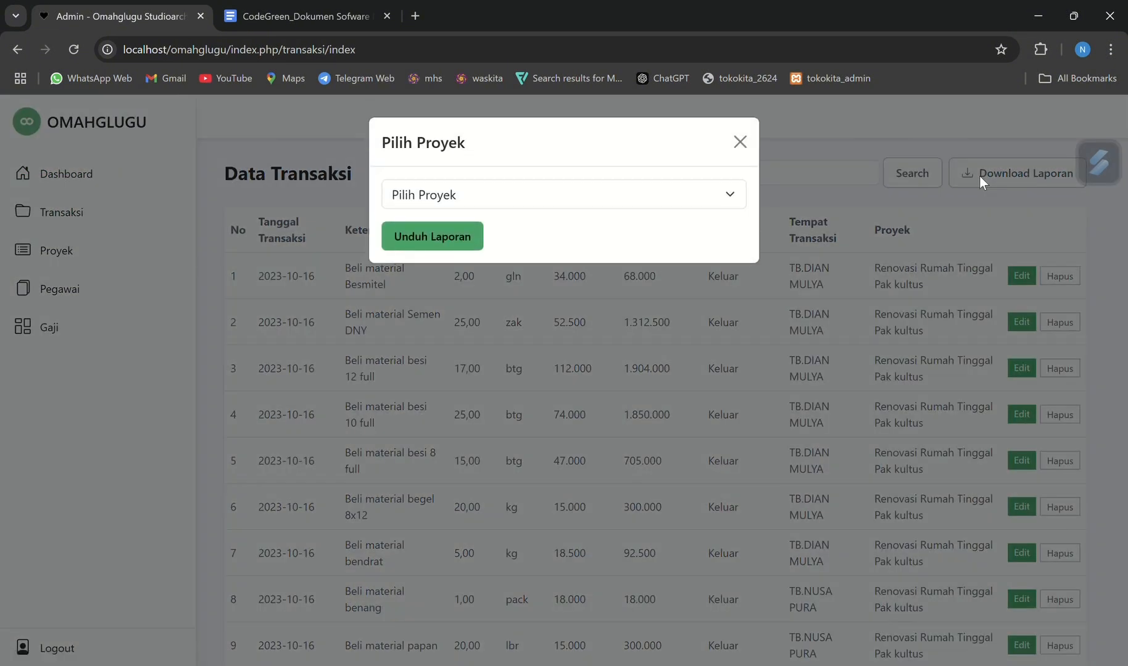
left_click(688, 199)
left_click(560, 245)
left_click(454, 250)
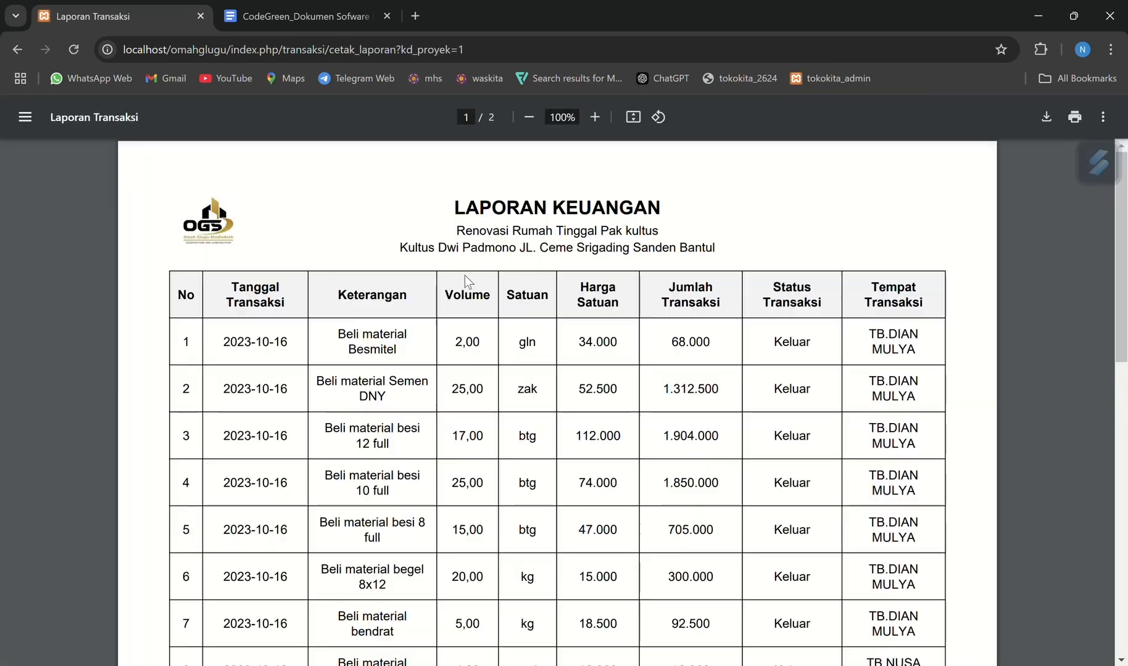
Look through both pages of the transaction report and save it in Downloads as laporan_transaksi_1 (3).pdf
scroll(514, 417, "down", 20)
scroll(539, 364, "up", 2)
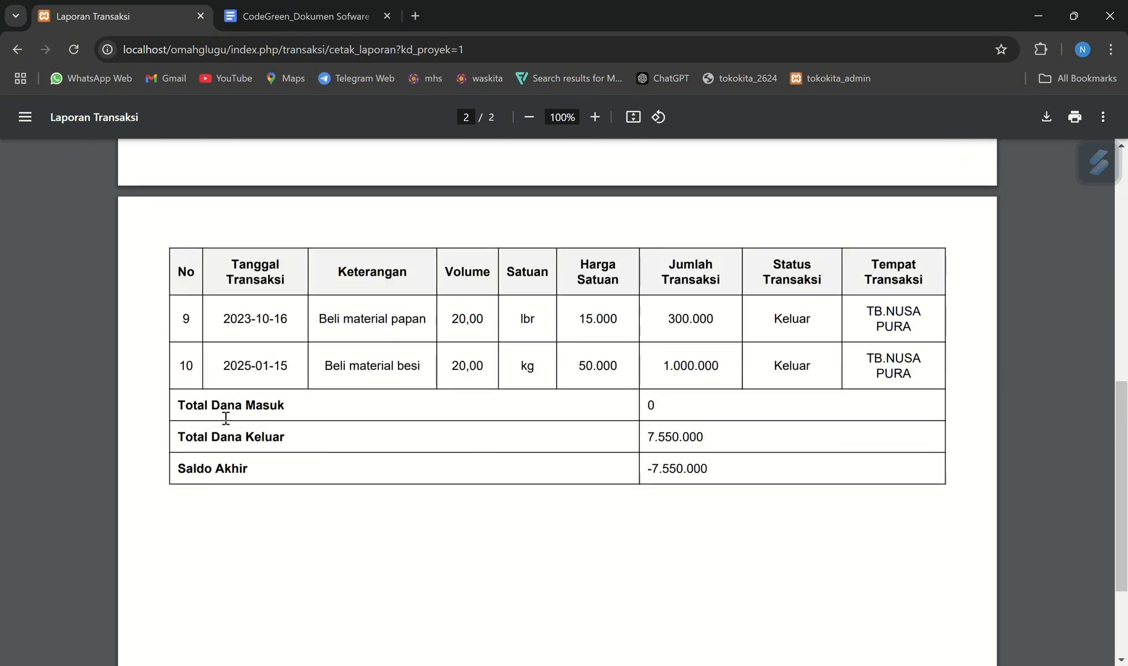
scroll(335, 471, "down", 3)
scroll(335, 470, "up", 12)
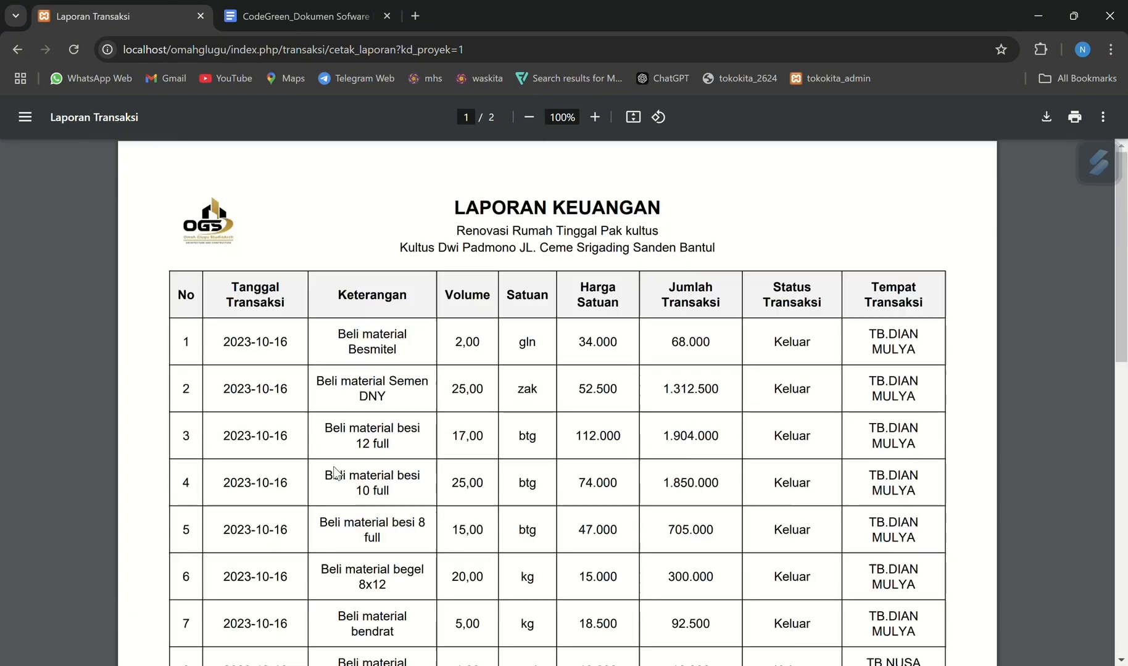
left_click(1048, 117)
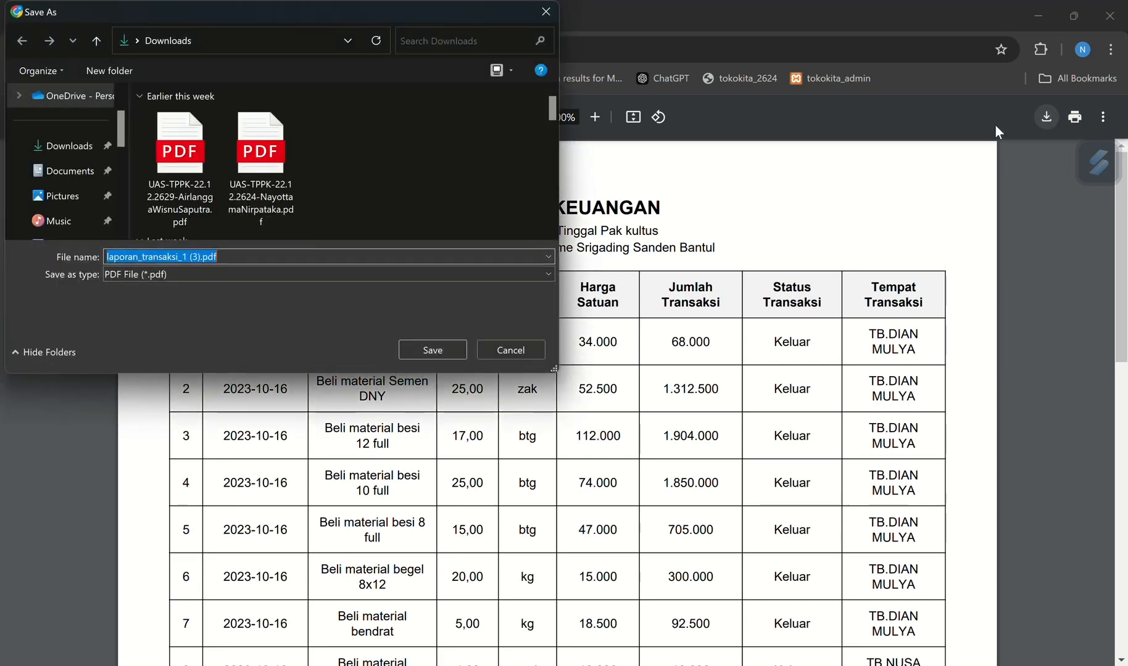
left_click(452, 349)
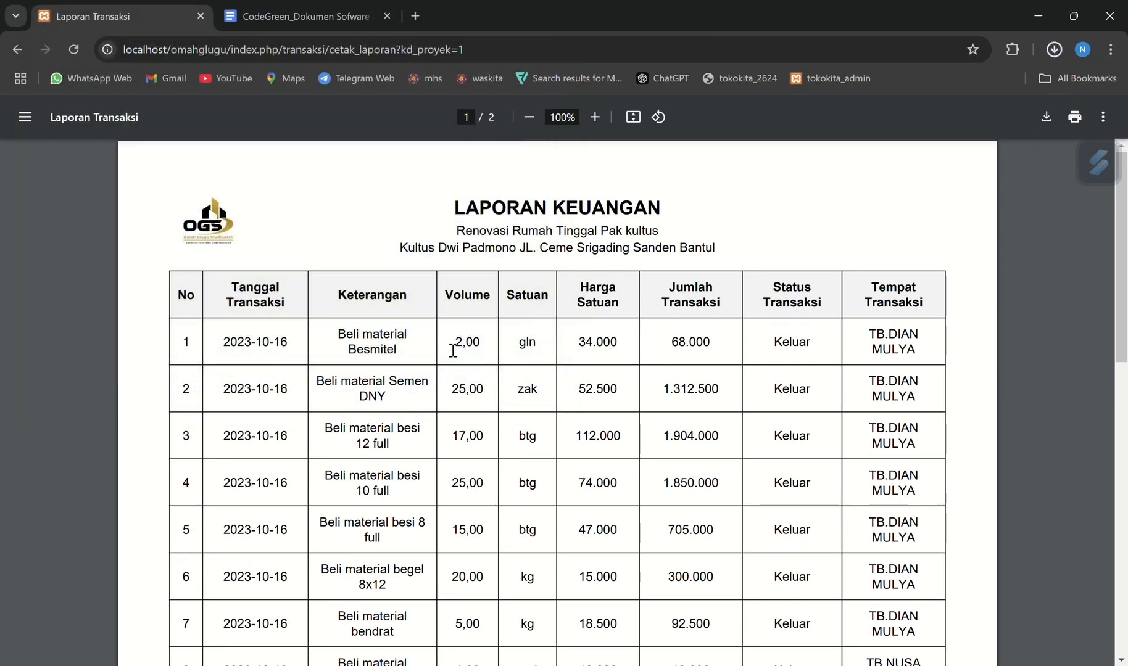
Open the downloaded transaction report, review its pages, close it, and return to the Data Transaksi page
left_click(973, 79)
scroll(360, 371, "down", 10)
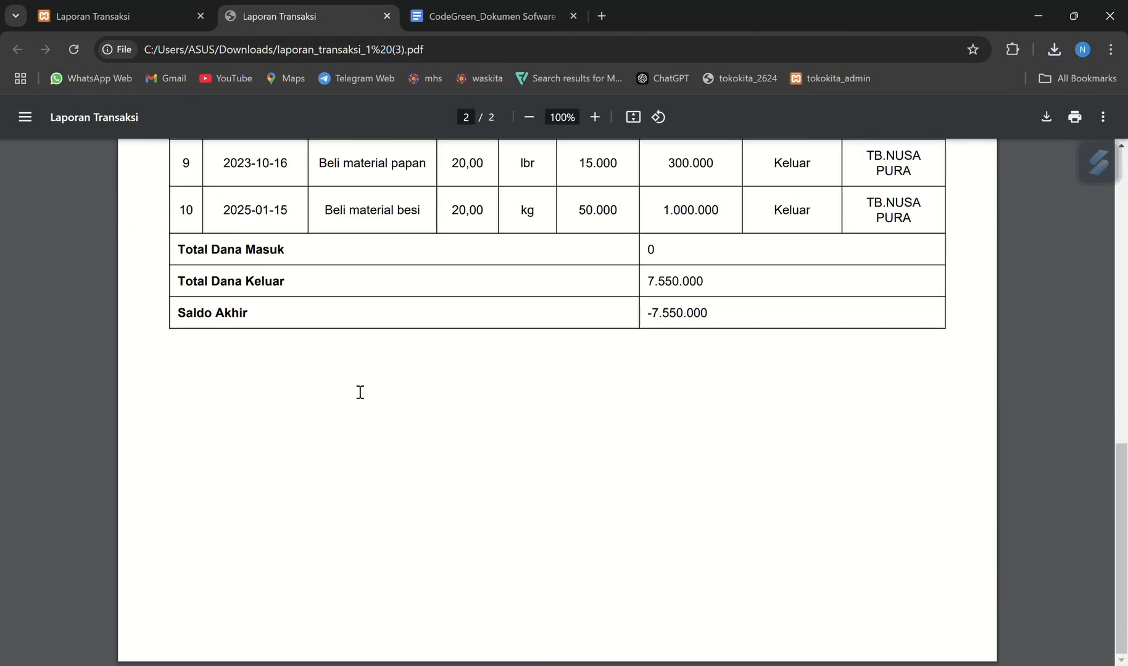
scroll(361, 392, "up", 15)
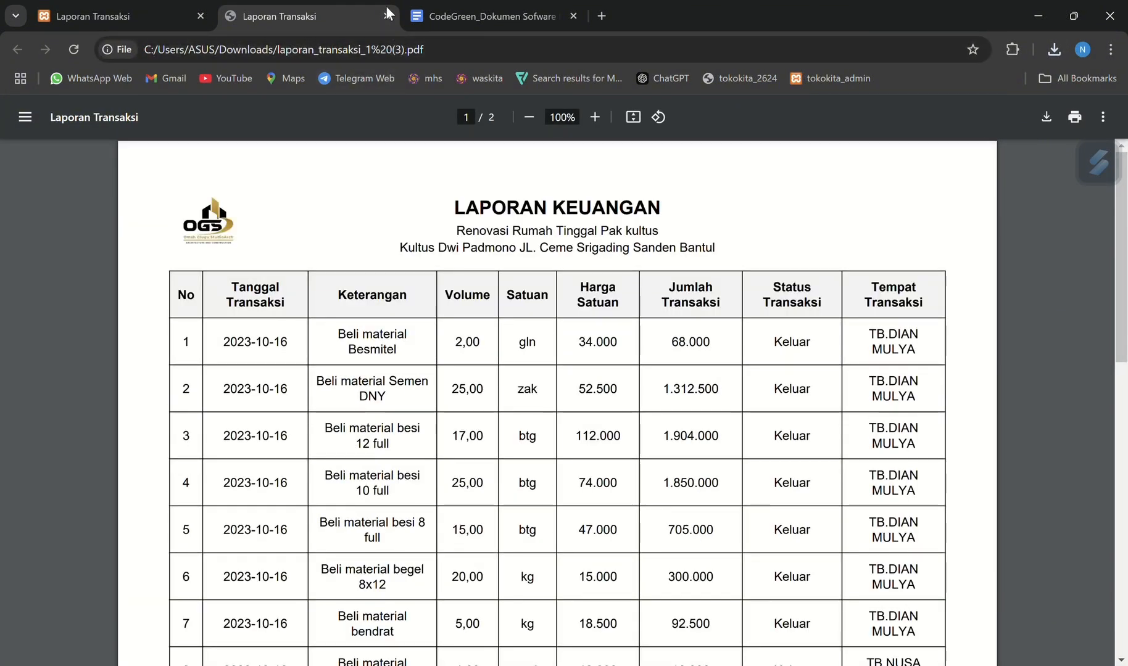
left_click(387, 14)
scroll(328, 266, "left", 3)
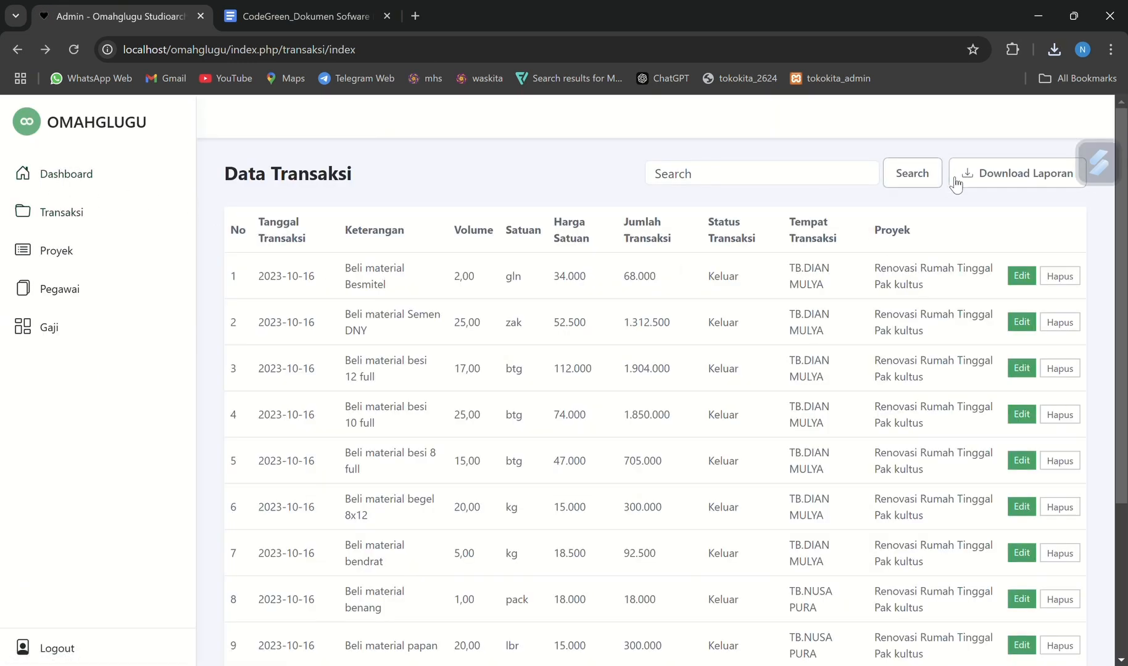
Review the project choices offered for the transaction report and dismiss the Pilih Proyek dialog
left_click(976, 178)
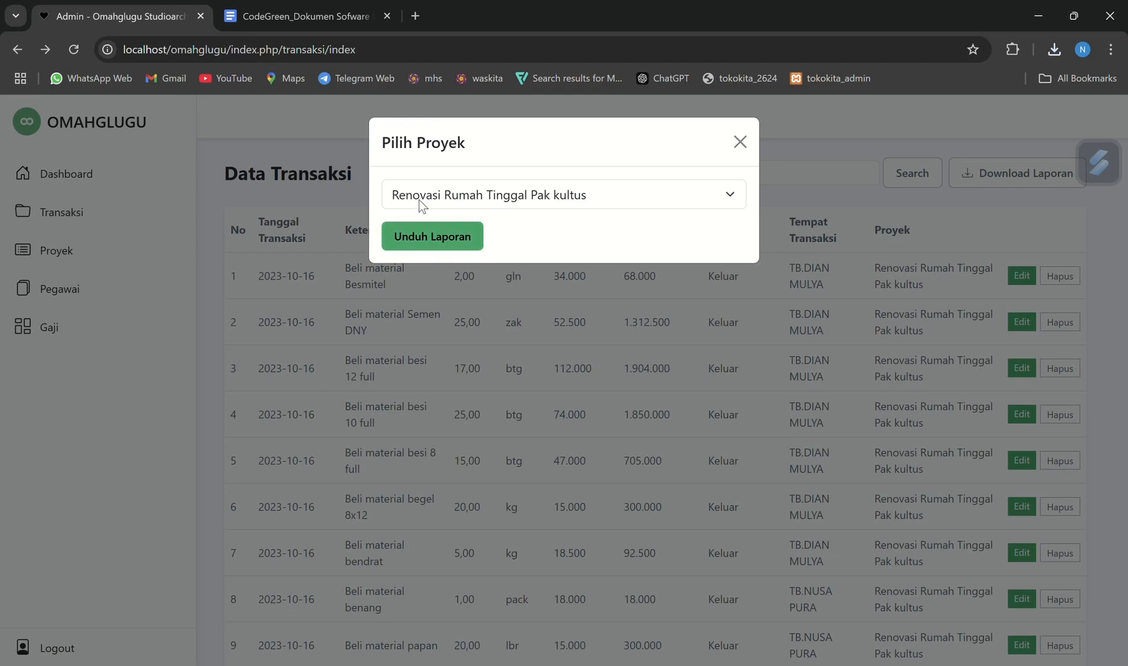
left_click(419, 199)
left_click(241, 270)
left_click(241, 270)
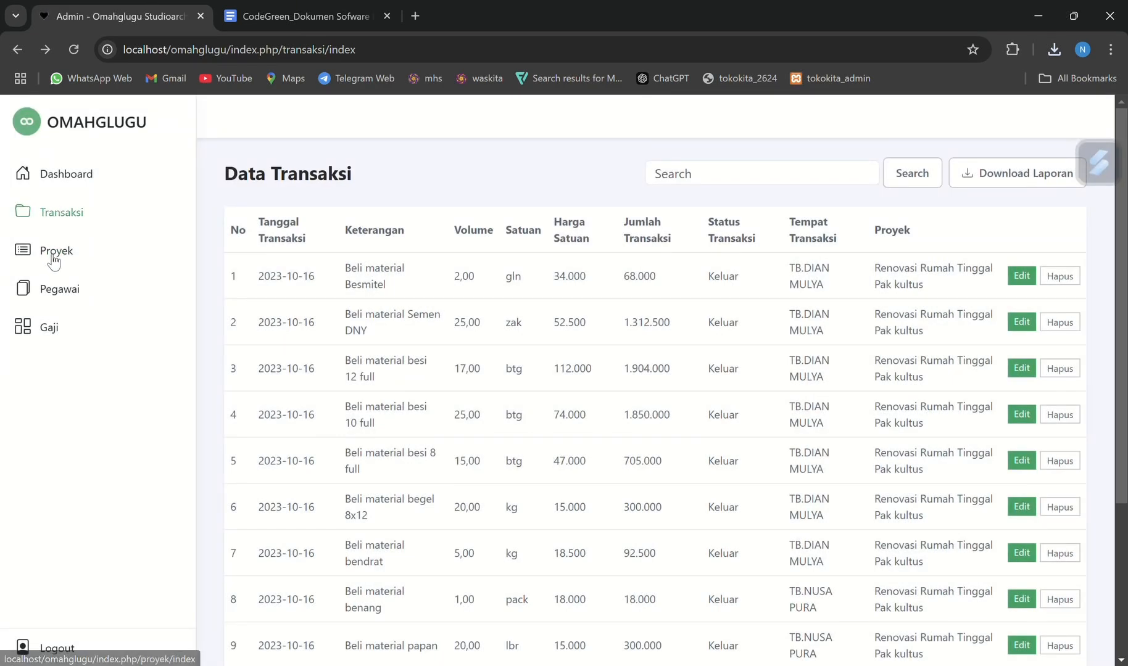
Look over the Data Proyek list and generate the project report for Semua categories
left_click(55, 257)
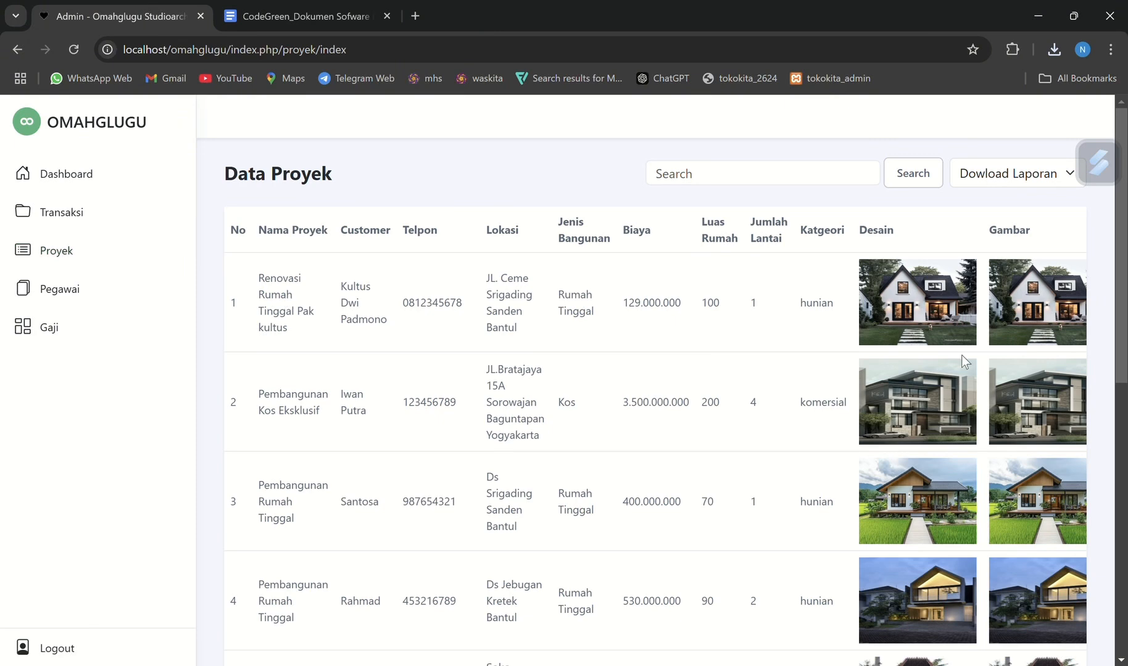
scroll(820, 358, "down", 1)
scroll(821, 358, "down", 3)
scroll(833, 360, "up", 4)
left_click(1008, 178)
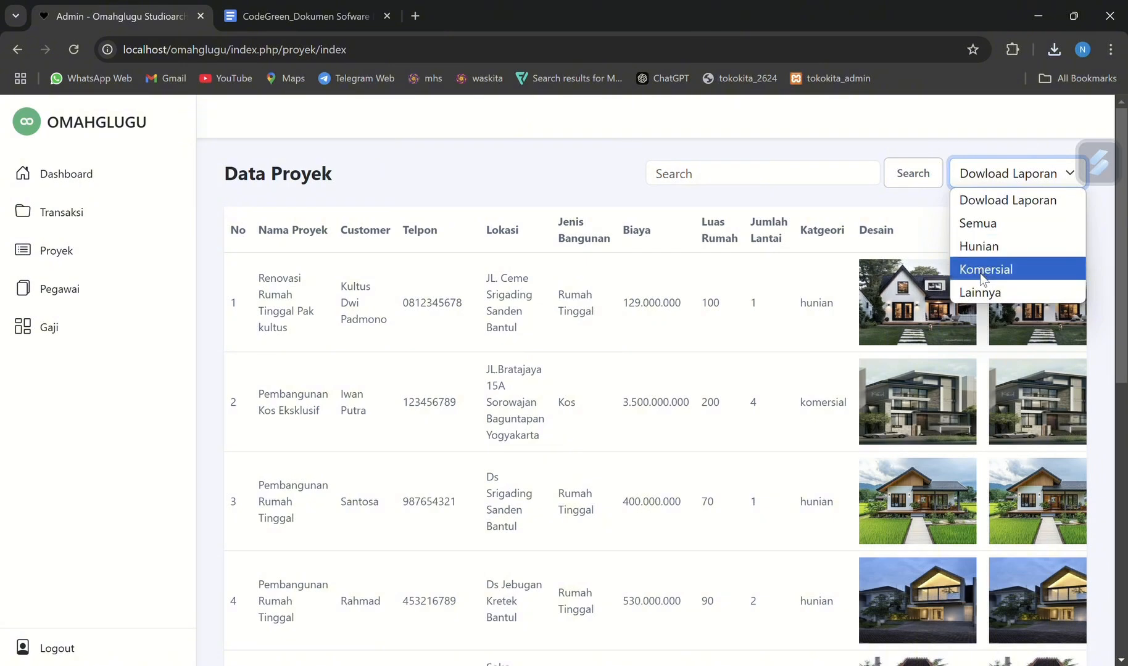
left_click(985, 223)
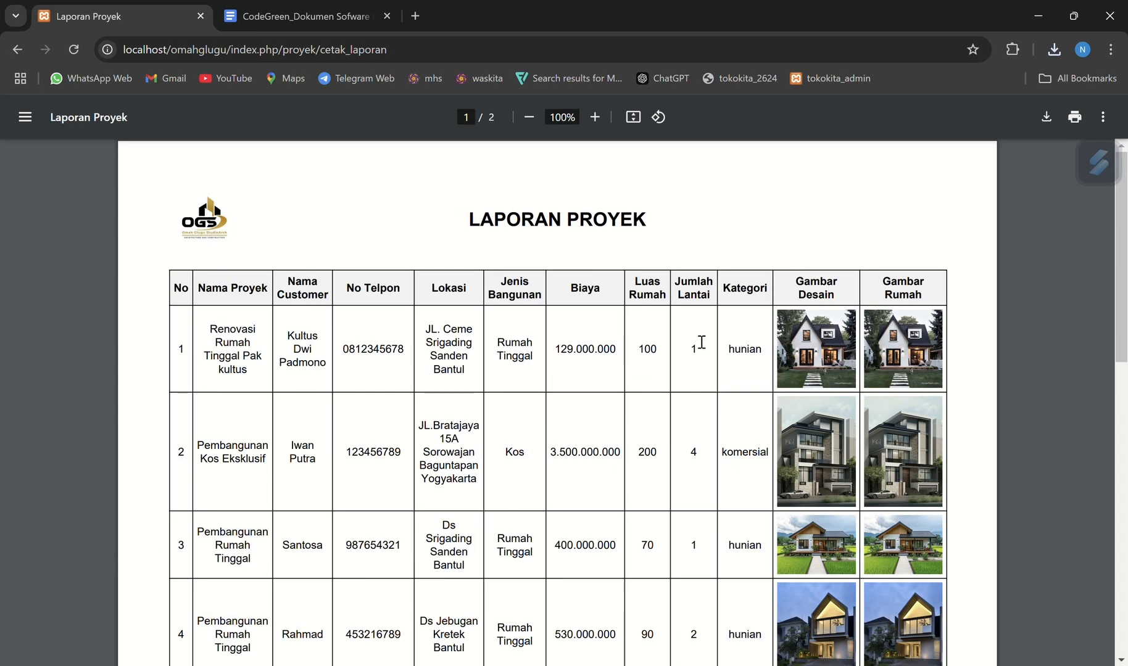
Look through the Laporan Proyek covering all categories and return to the Data Proyek list
scroll(700, 342, "down", 15)
scroll(701, 342, "up", 12)
scroll(612, 447, "left", 5)
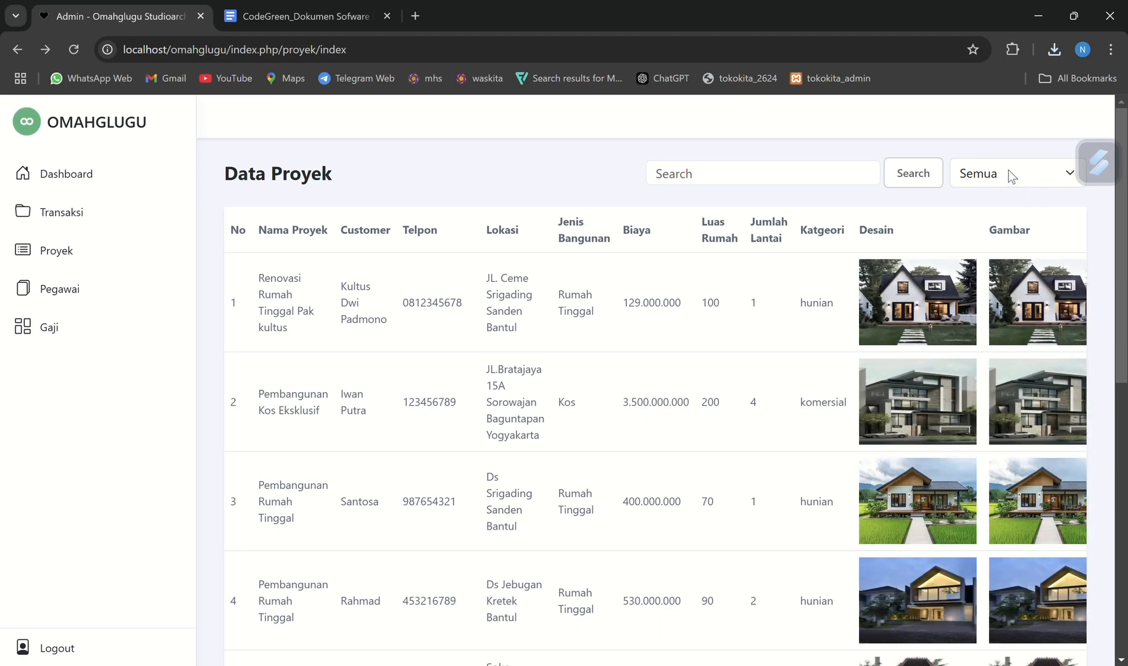
Generate the project report for the Hunian category
left_click(1008, 172)
left_click(987, 247)
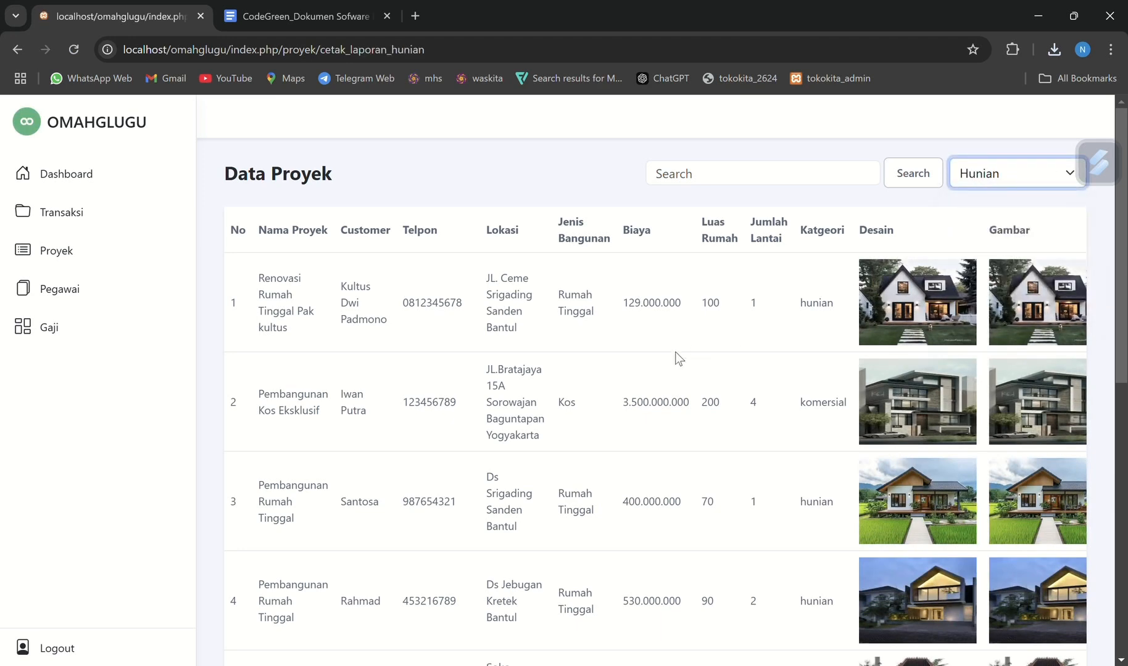
Look through the Laporan Proyek for the Hunian category and return to the Data Proyek list
scroll(662, 354, "down", 10)
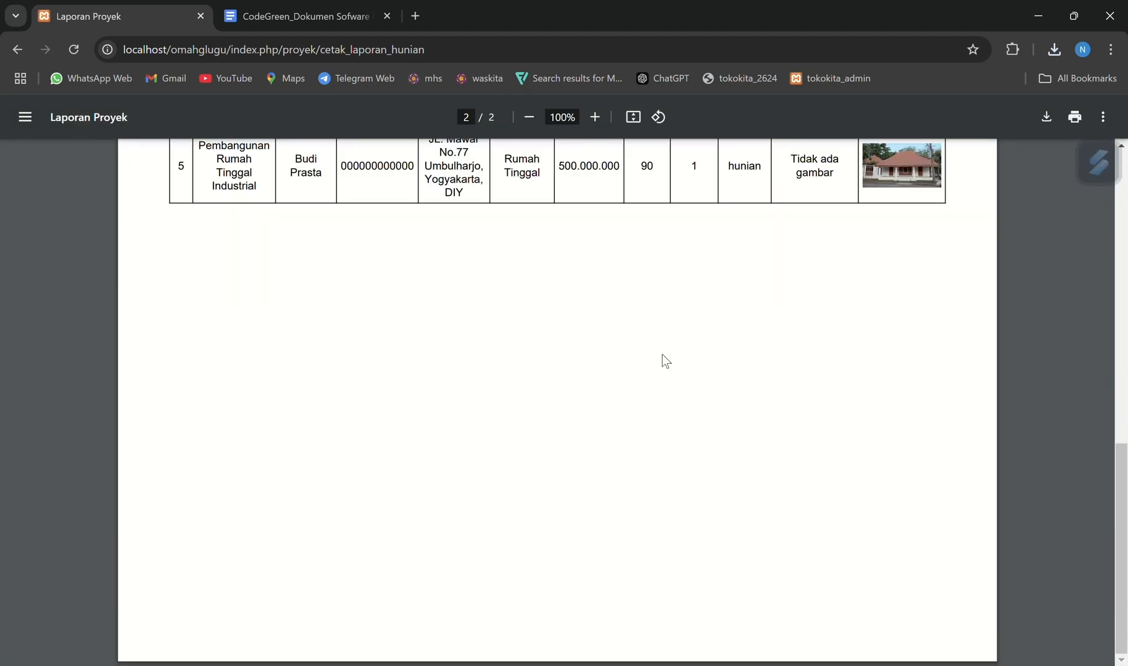
scroll(662, 354, "up", 3)
scroll(662, 354, "up", 12)
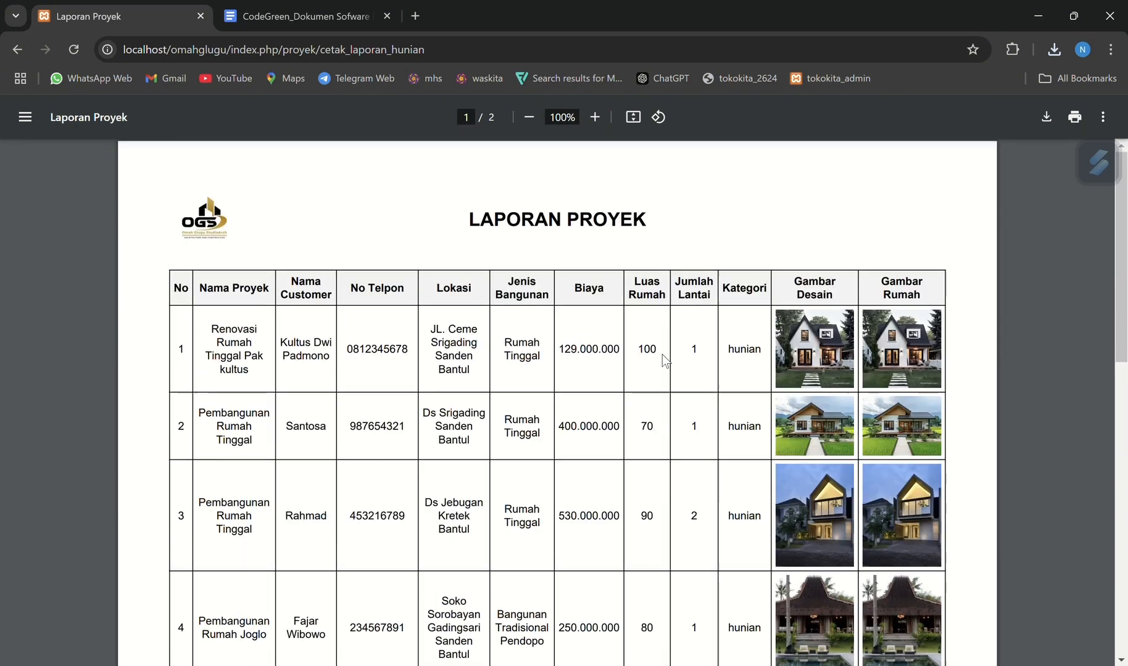
scroll(693, 361, "left", 5)
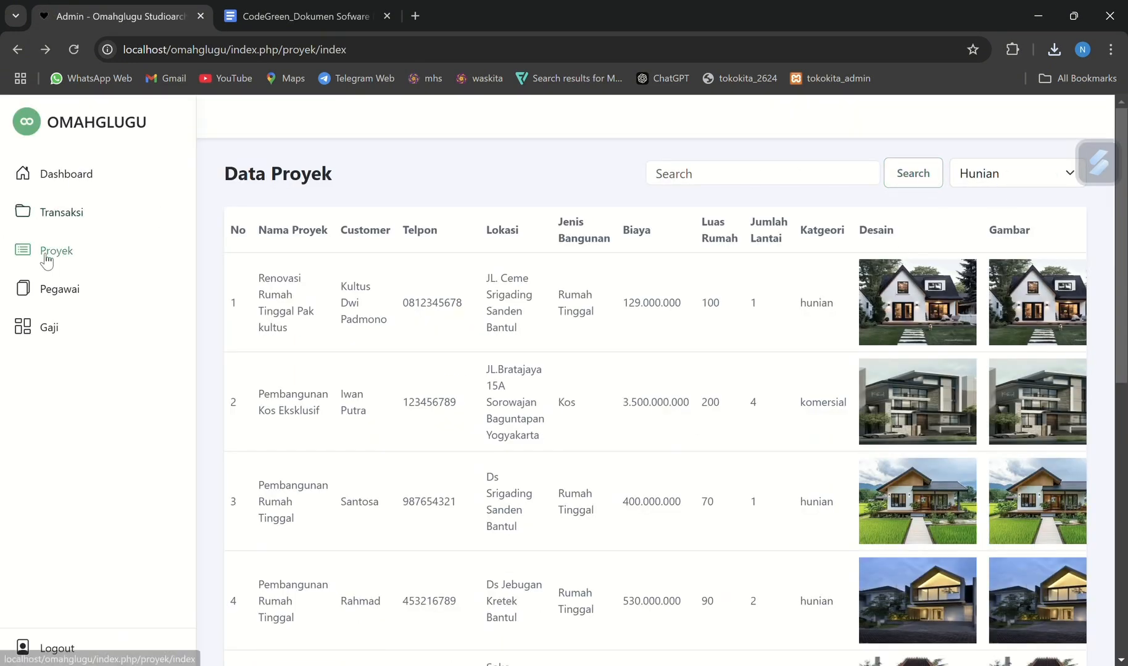
Open the Pegawai data, generate the employee report for the Aktif status, and return to the employee list
left_click(60, 287)
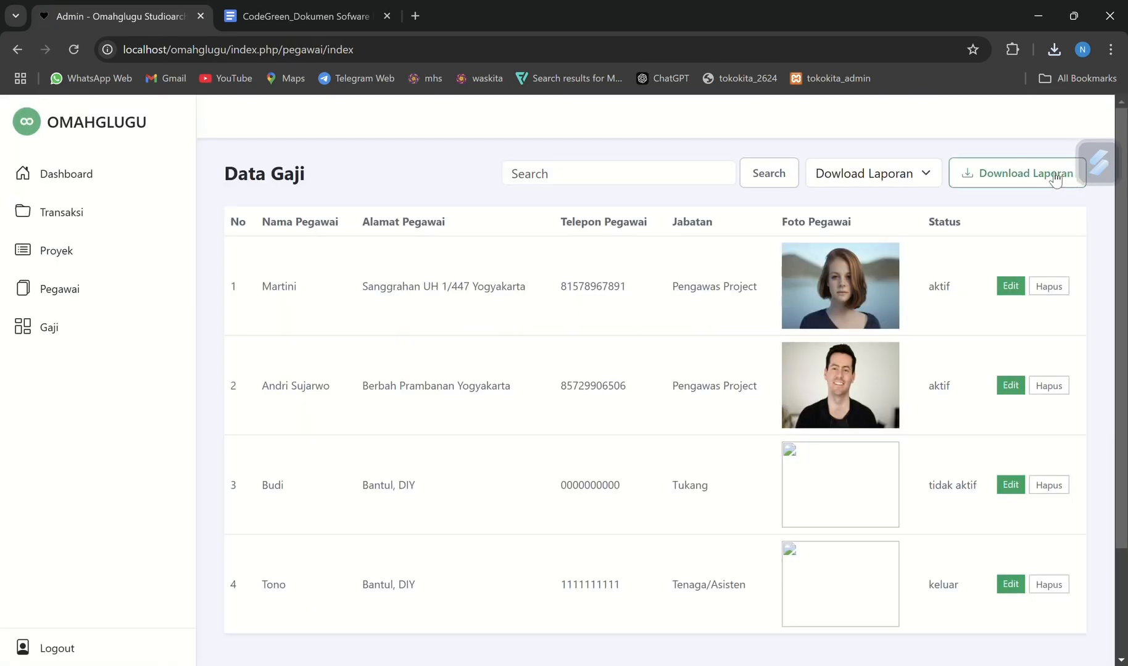
left_click(899, 174)
left_click(899, 175)
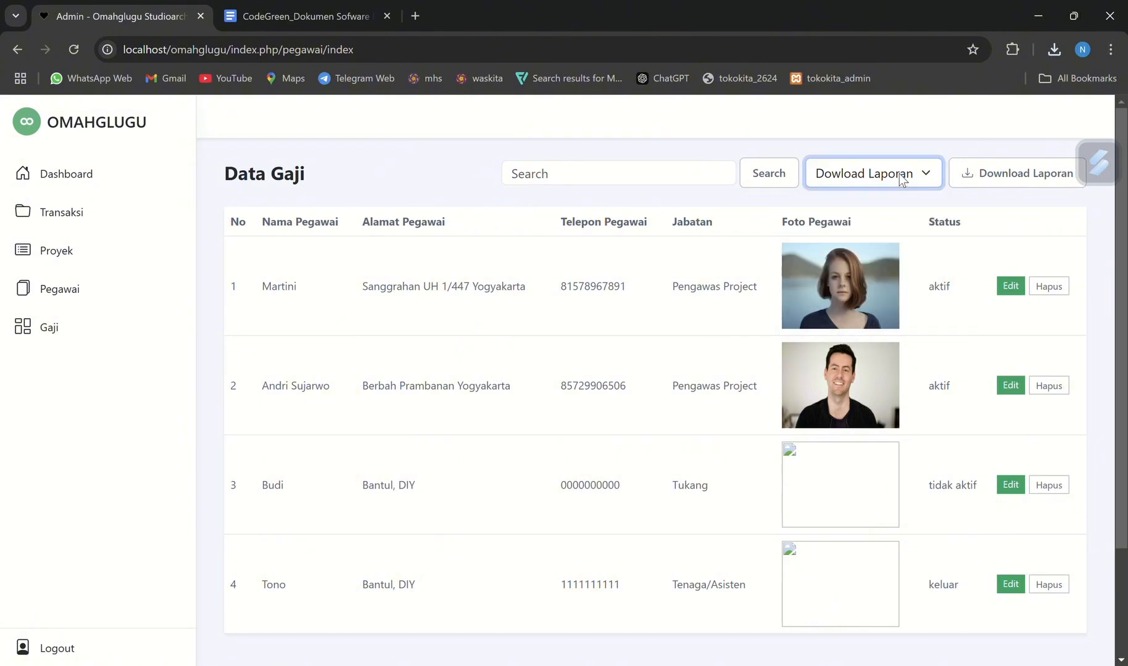
left_click(848, 170)
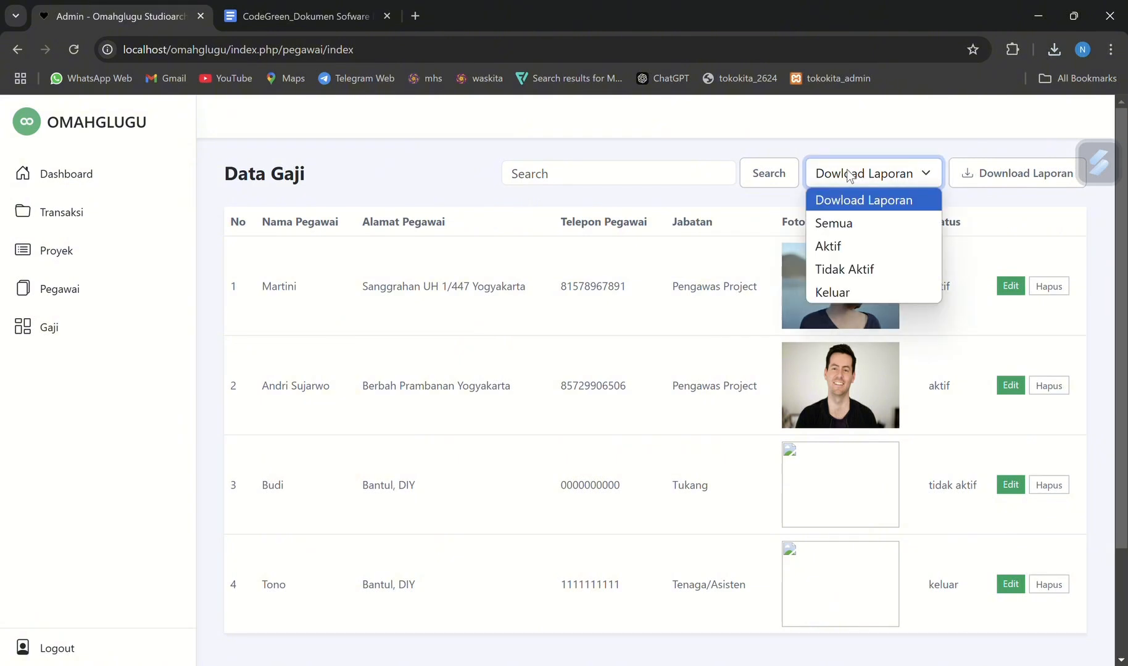
left_click(839, 251)
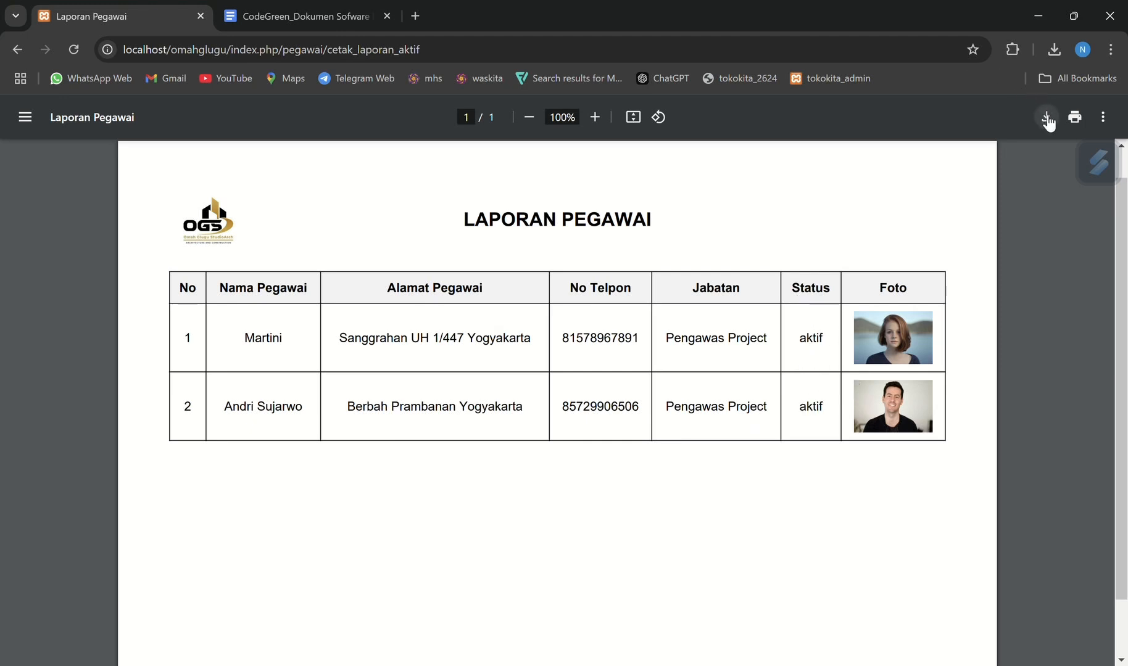
scroll(907, 306, "left", 5)
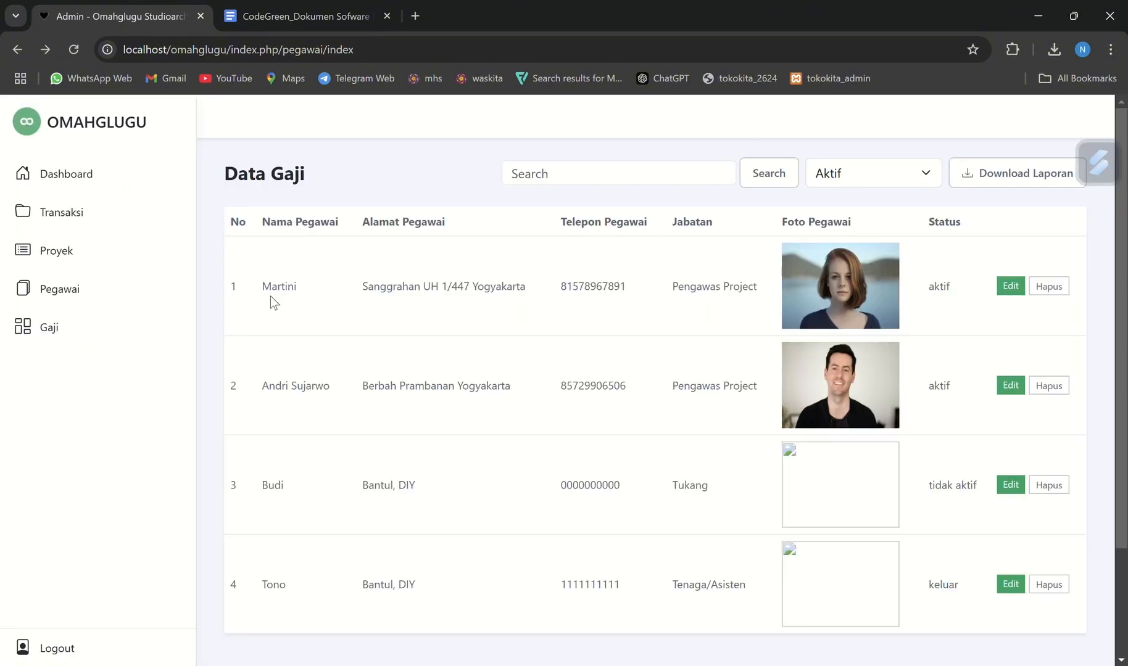
Open the Gaji data and choose to download the salary report by pay date with Pilih Tanggal
left_click(57, 322)
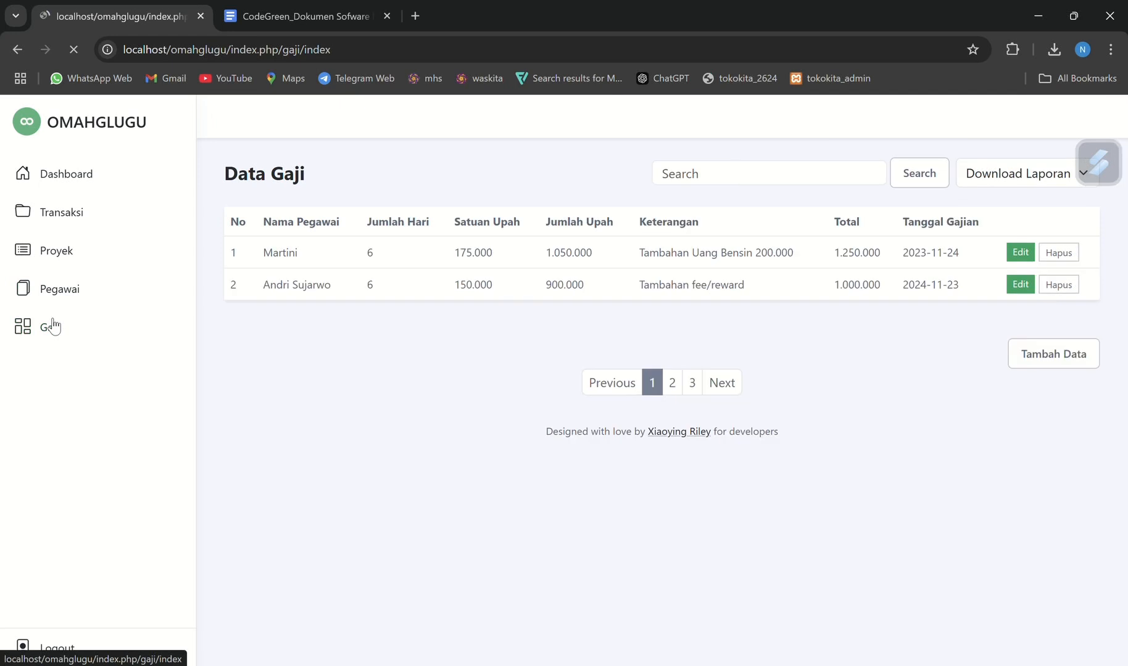
left_click(1038, 175)
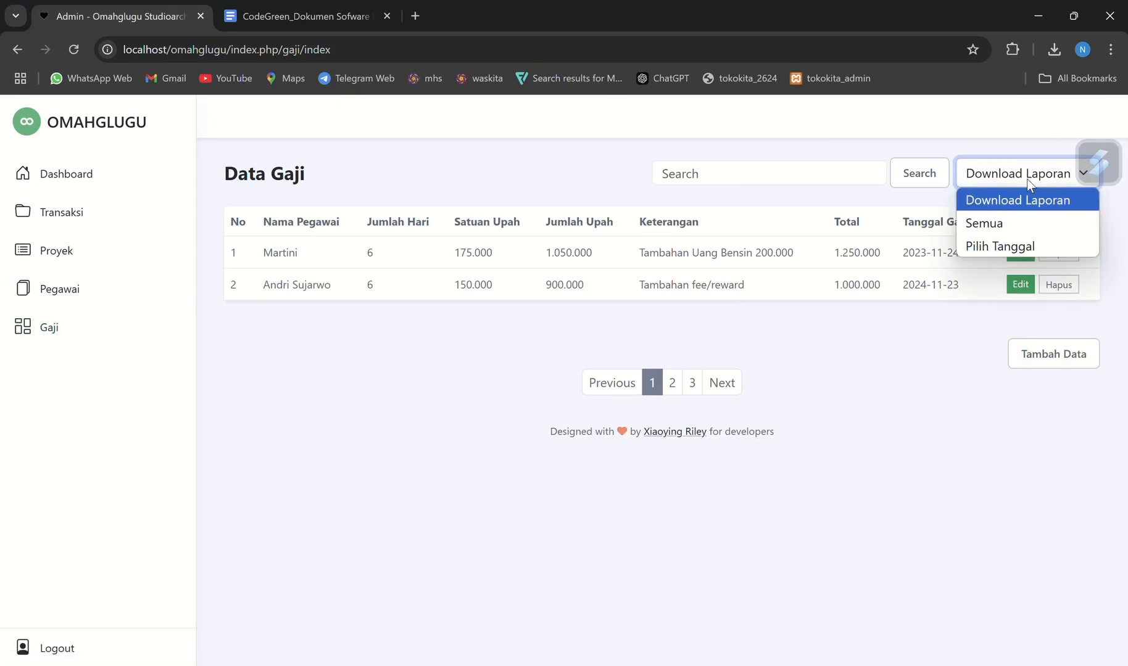
left_click(988, 243)
Set Tanggal Gajian to 23/11/2024, generate the salary report for that date, and return to the Data Gaji list
left_click(738, 231)
left_click(730, 227)
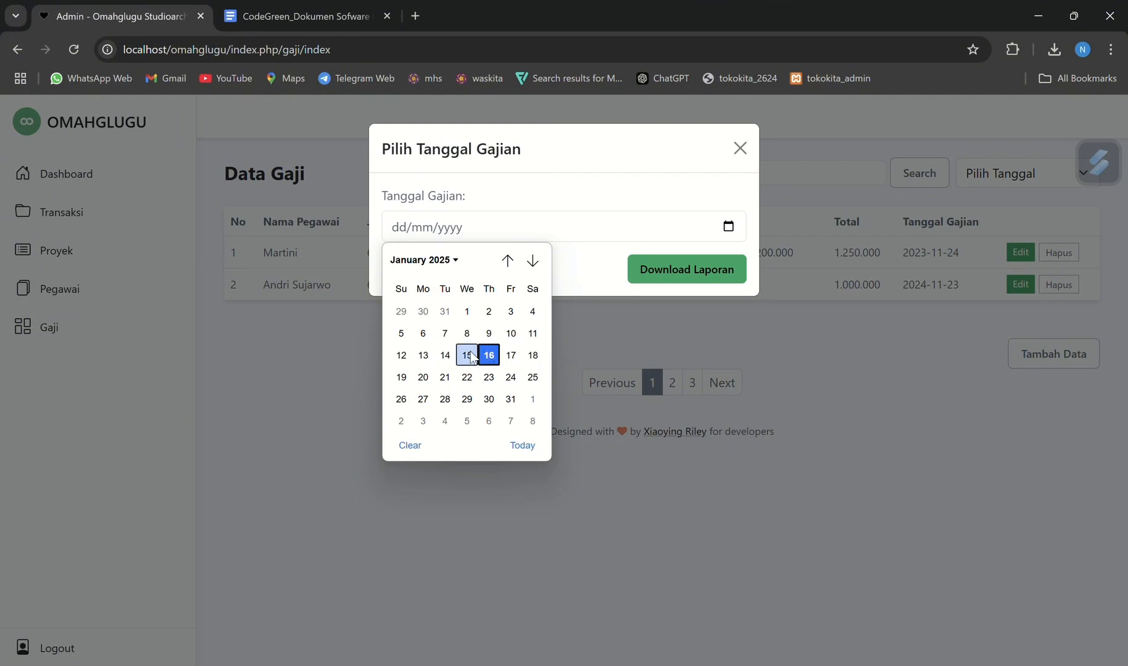
scroll(471, 357, "up", 5)
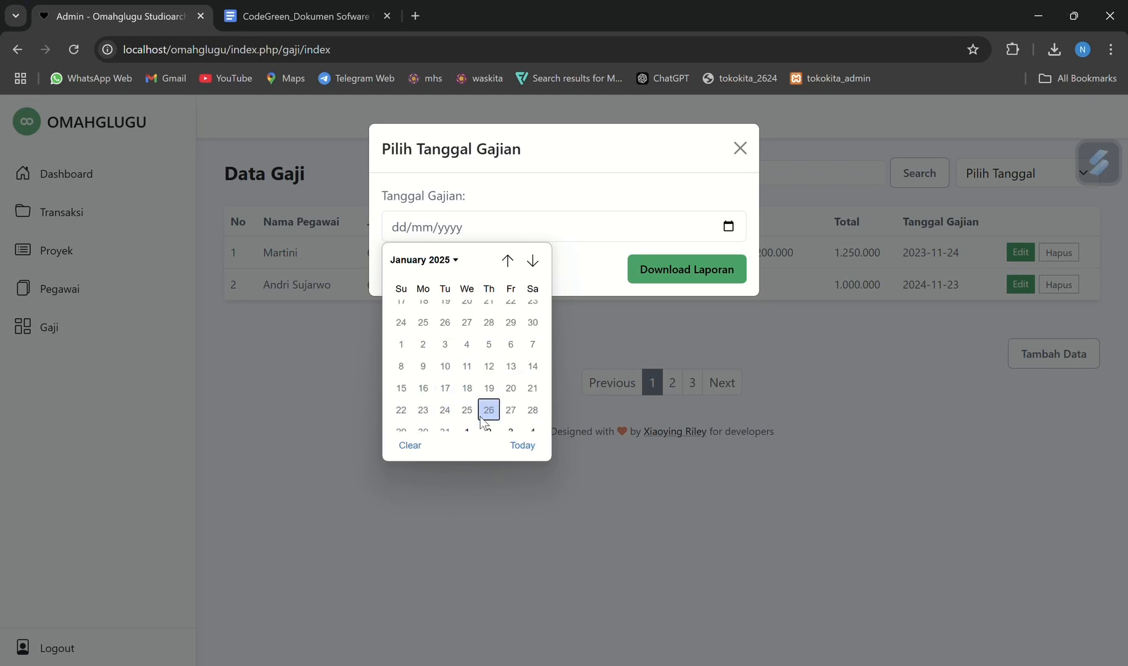
scroll(452, 369, "down", 8)
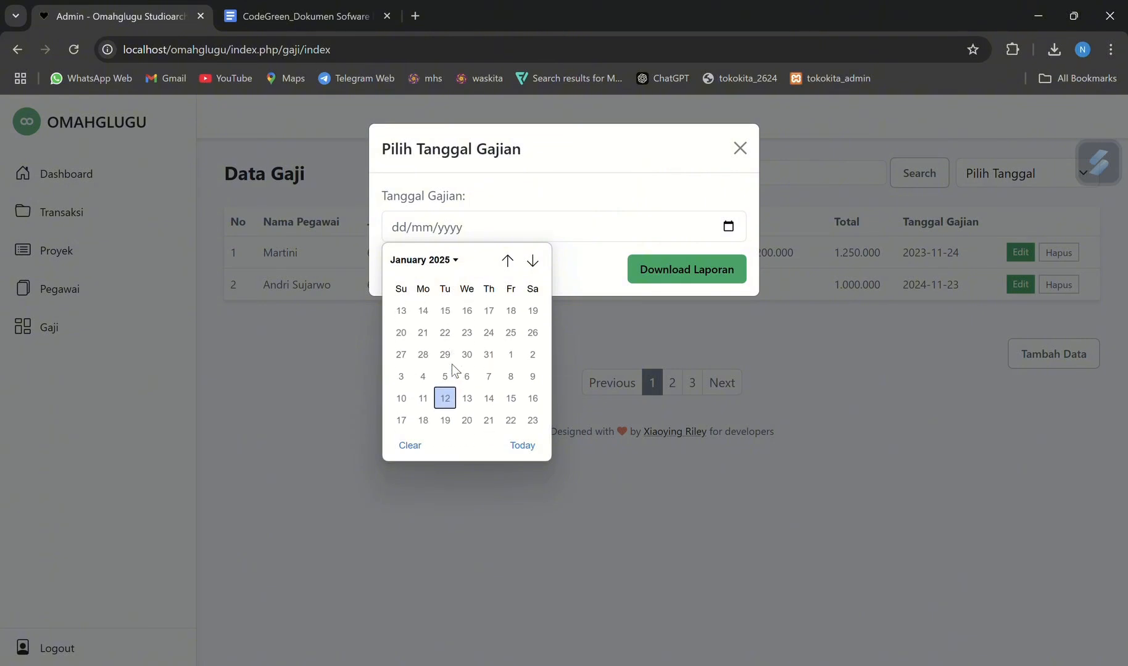
left_click(424, 261)
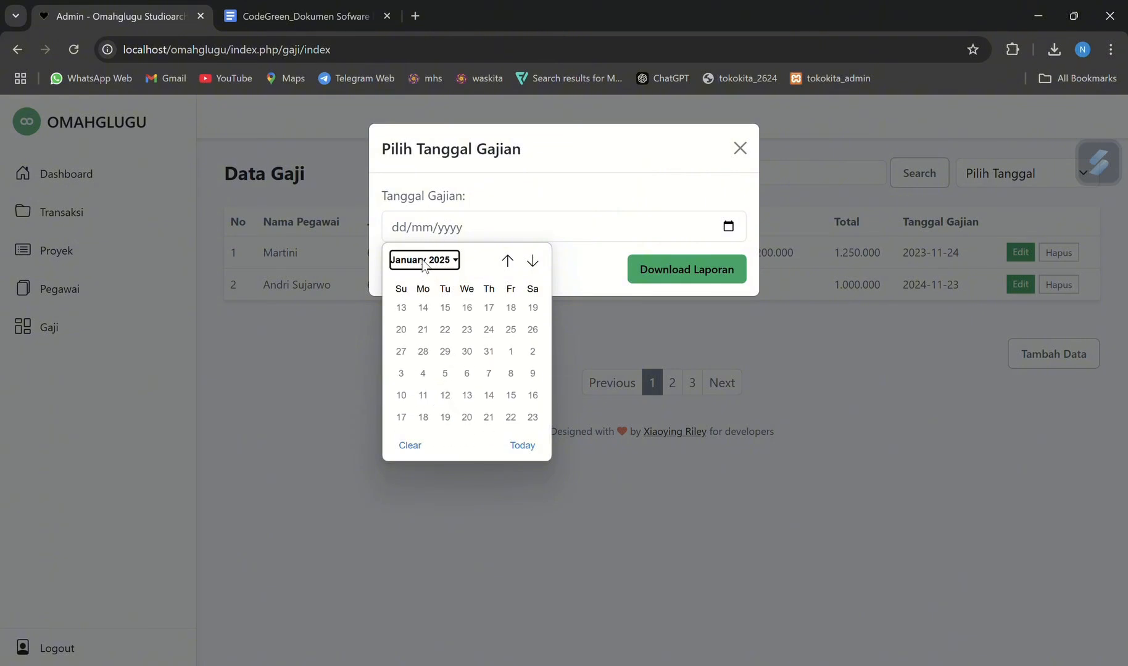
scroll(447, 303, "up", 2)
left_click(447, 302)
left_click(482, 366)
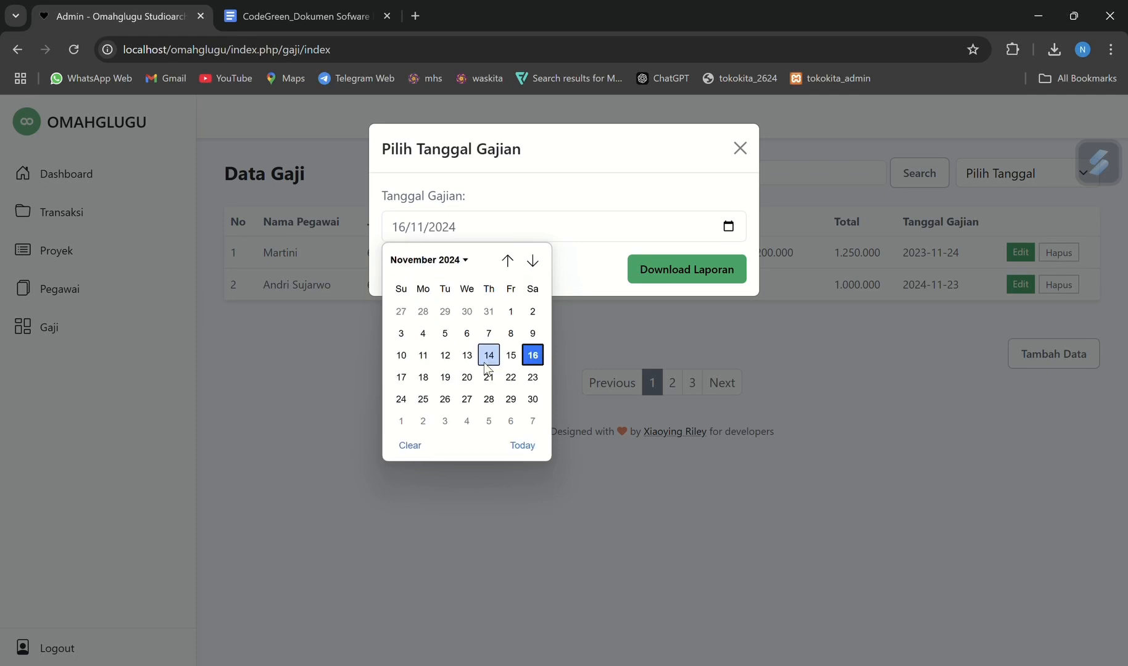
left_click(529, 379)
left_click(685, 267)
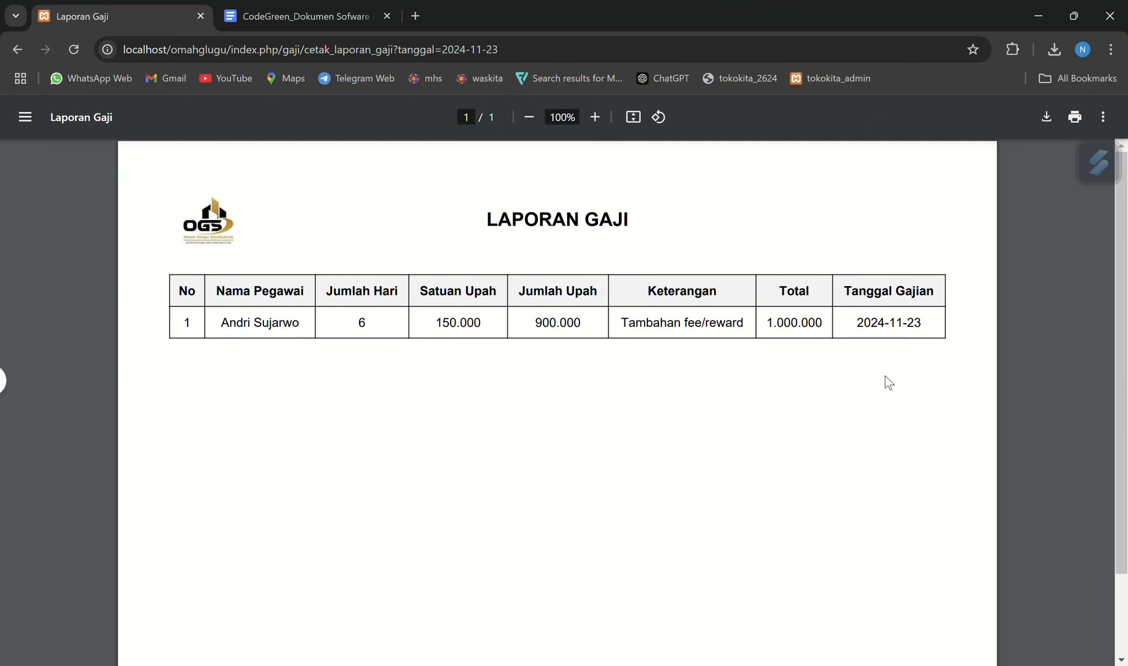
scroll(885, 378, "left", 5)
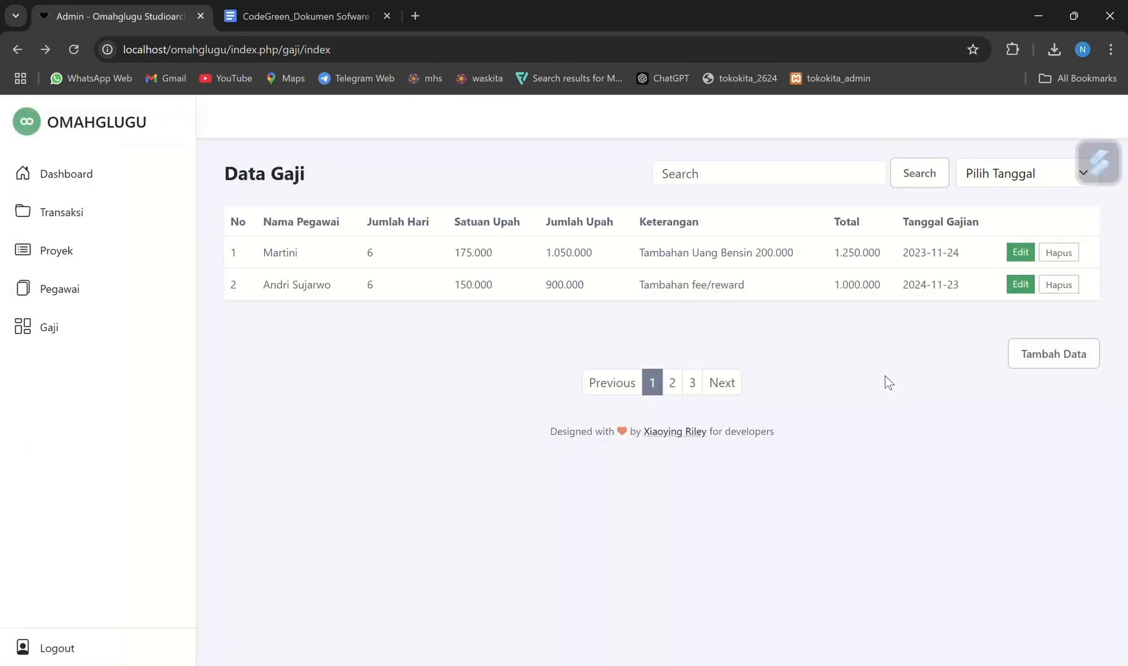
Generate the salary report for Semua, look it over, and return to the Data Gaji list
left_click(1005, 176)
left_click(998, 221)
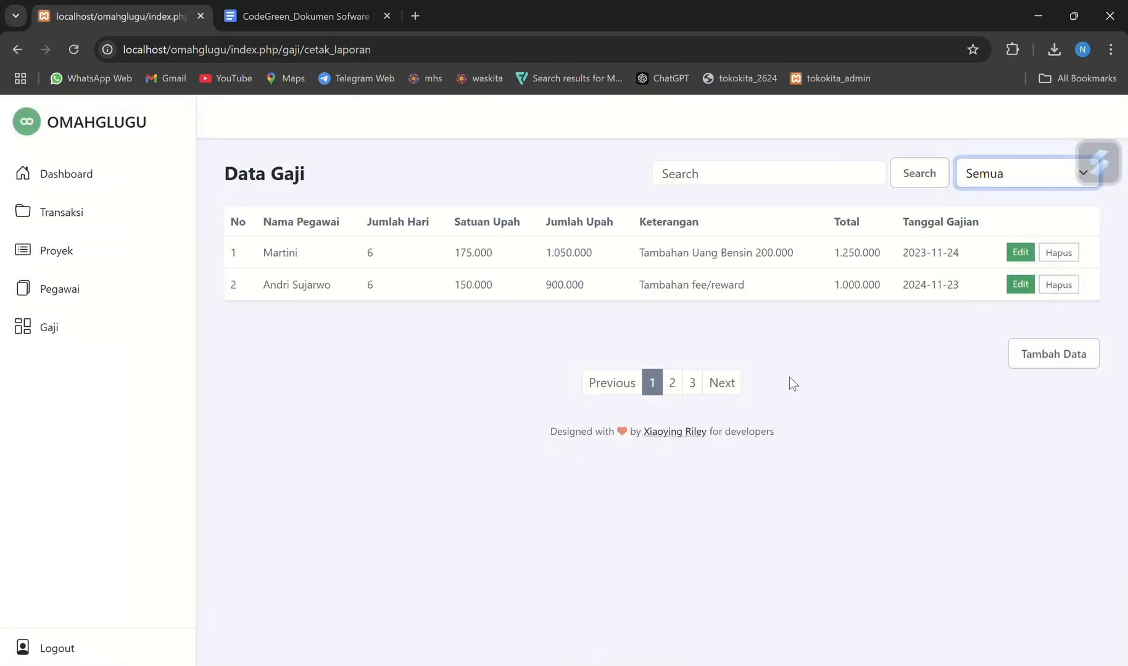
scroll(778, 403, "down", 2)
scroll(778, 403, "up", 2)
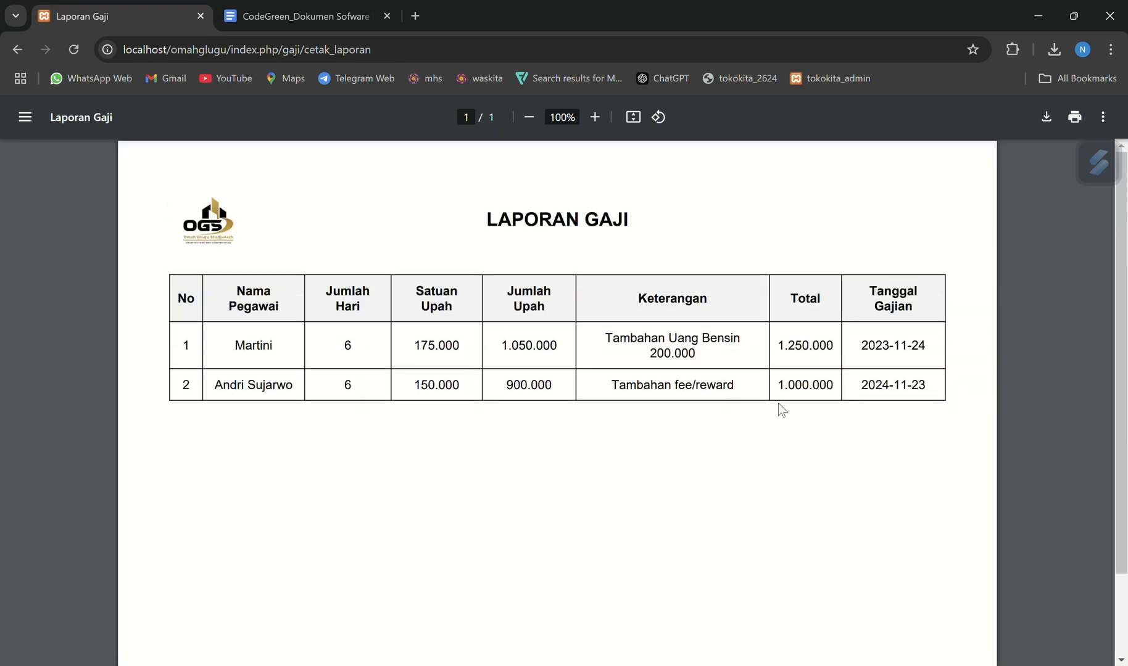
scroll(778, 403, "left", 5)
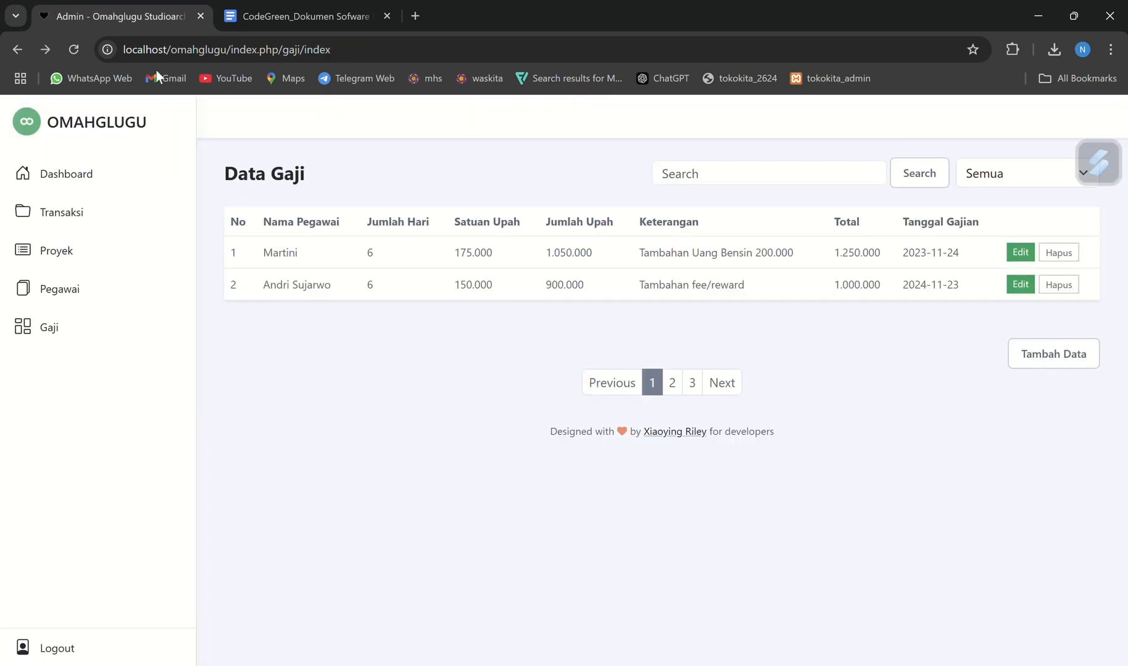
Switch to the CodeGreen specification document in Google Docs and review its Laporan otomatis and CTA requirements
left_click(312, 1)
scroll(469, 435, "down", 4)
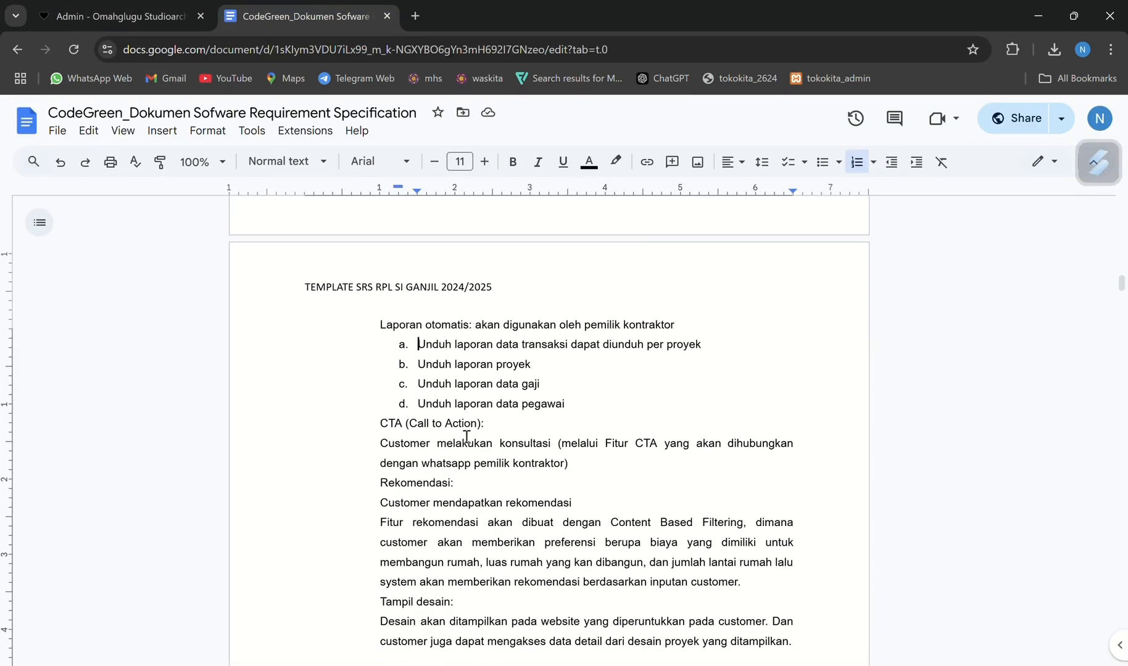
scroll(466, 436, "up", 2)
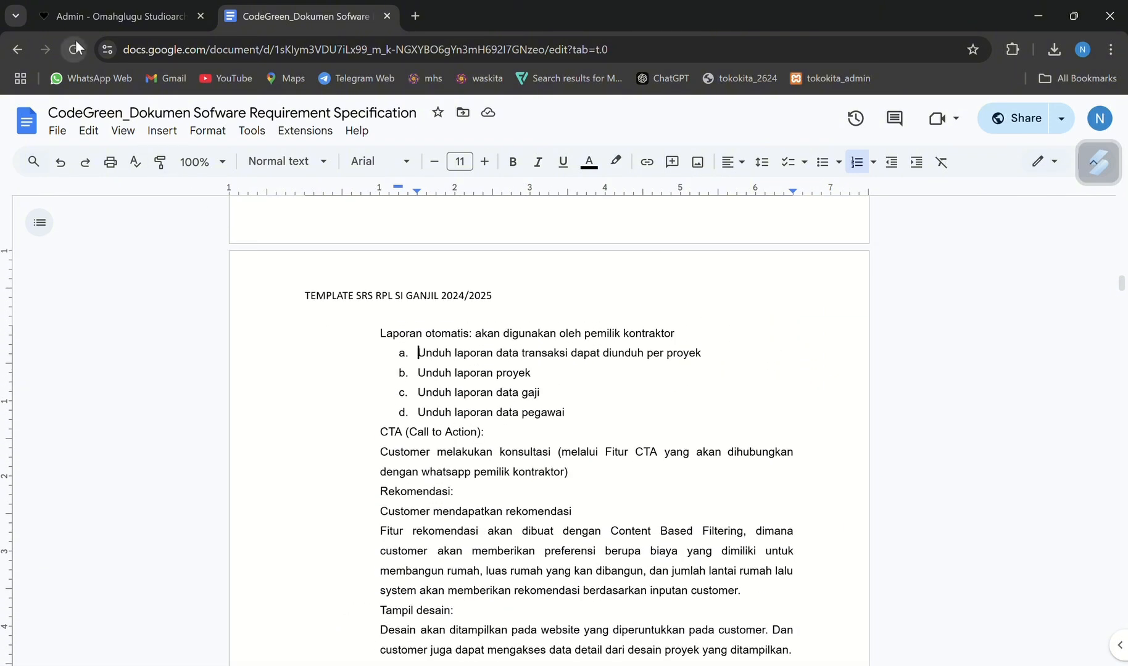
Switch back to the Omahglugu admin panel and log out of it
left_click(118, 16)
left_click(55, 648)
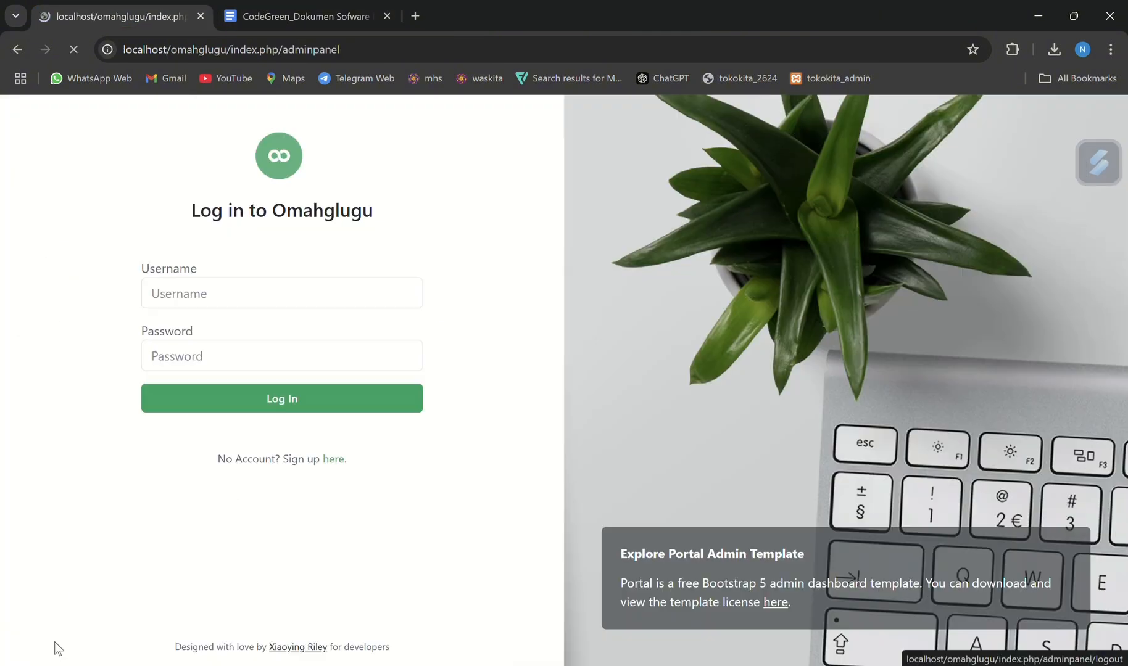